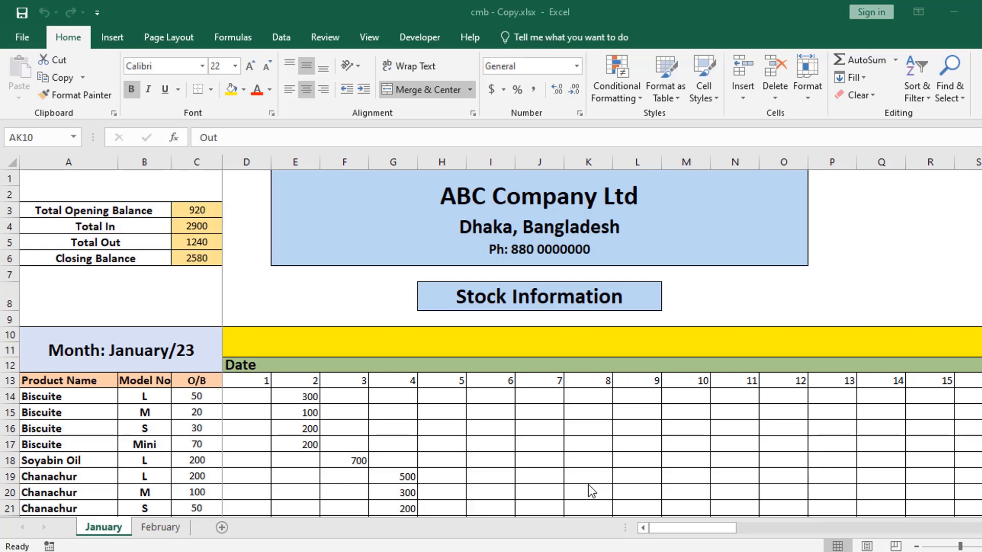
- Examine the stock summary block above the month heading, from Total Opening Balance and its linked value down to Closing Balance
scroll(59, 193, "up", 2)
left_click_drag(59, 190, 281, 327)
left_click(317, 265)
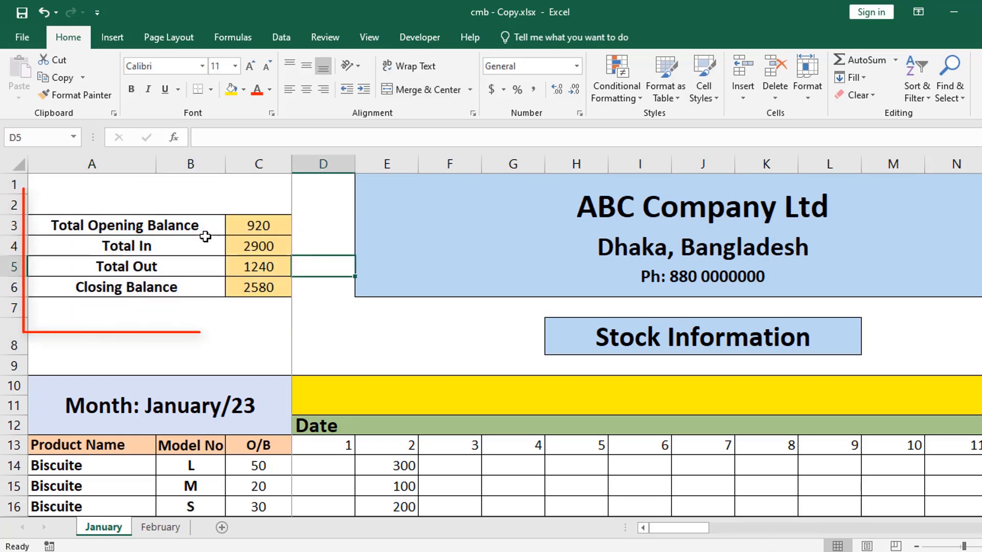
left_click(207, 225)
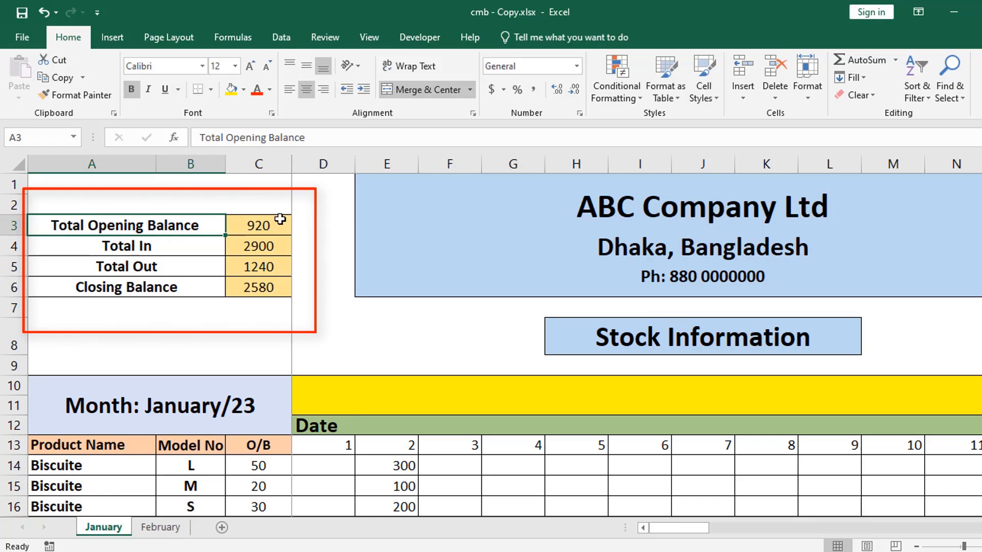
left_click(147, 399)
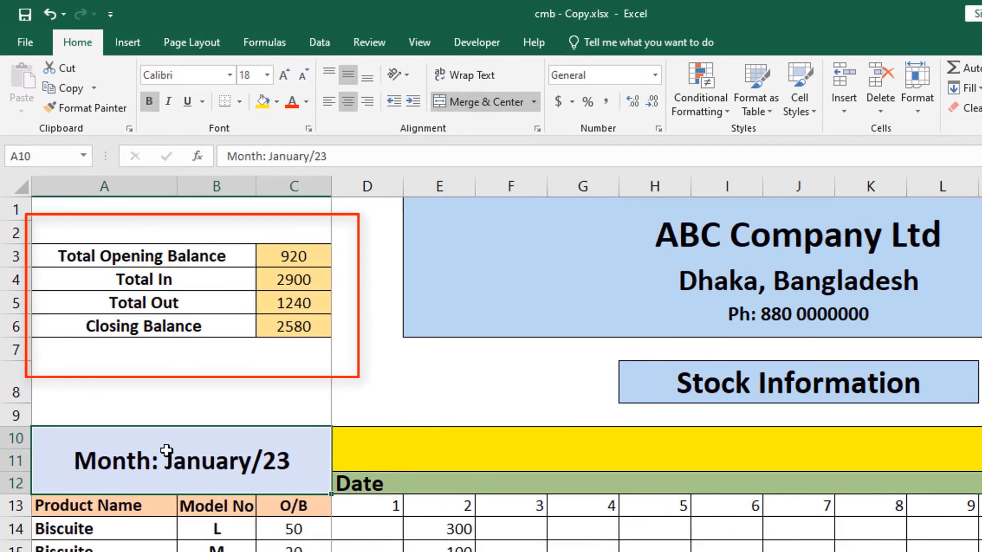
left_click(240, 268)
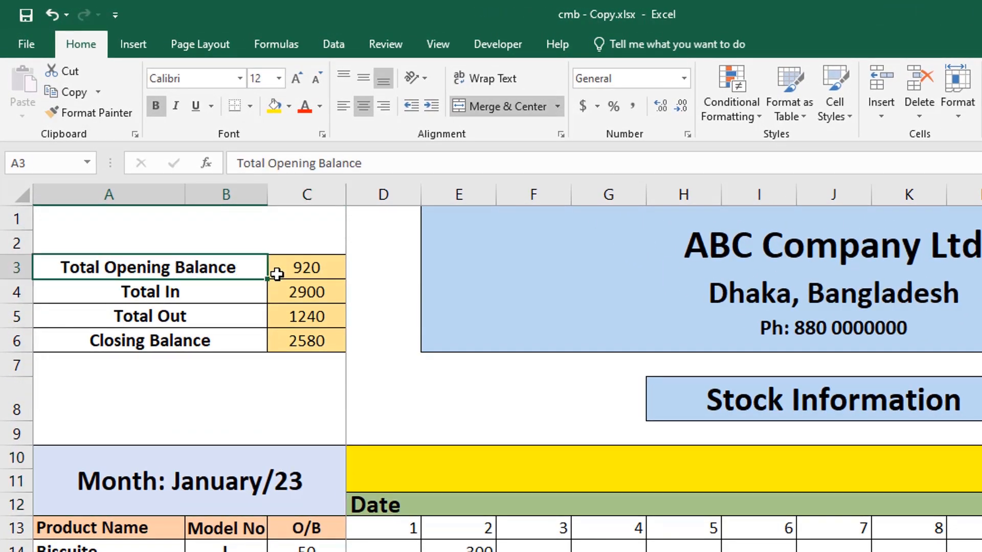
left_click(334, 269)
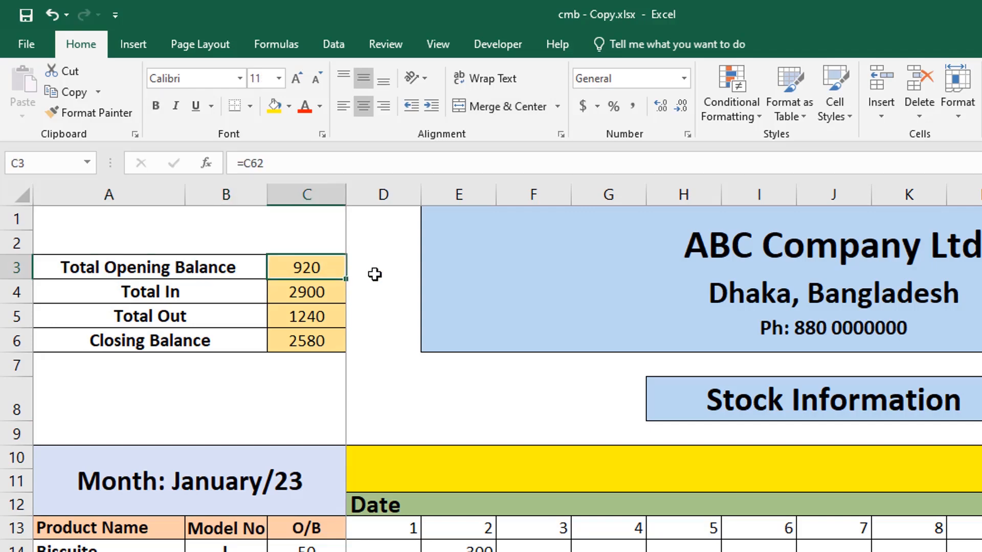
left_click(233, 291)
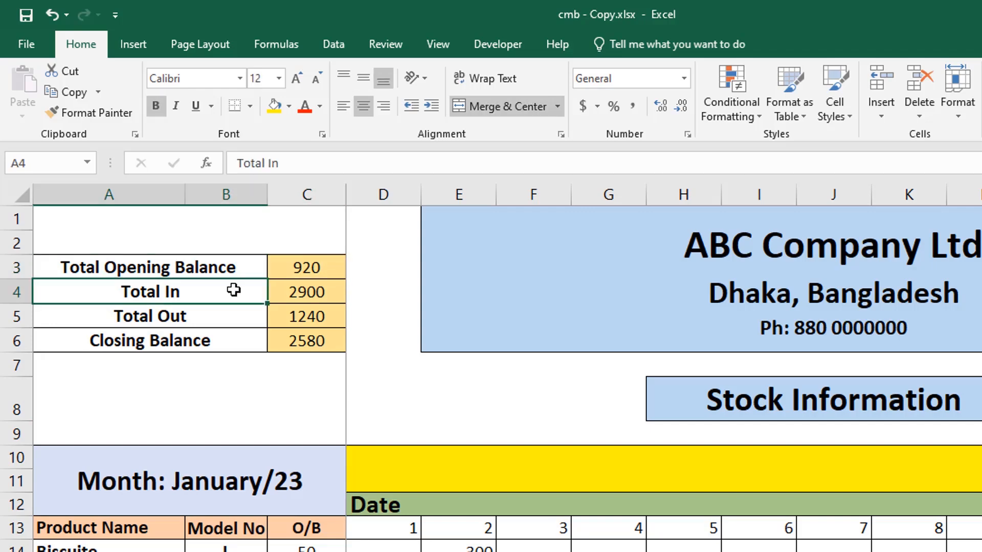
left_click(216, 316)
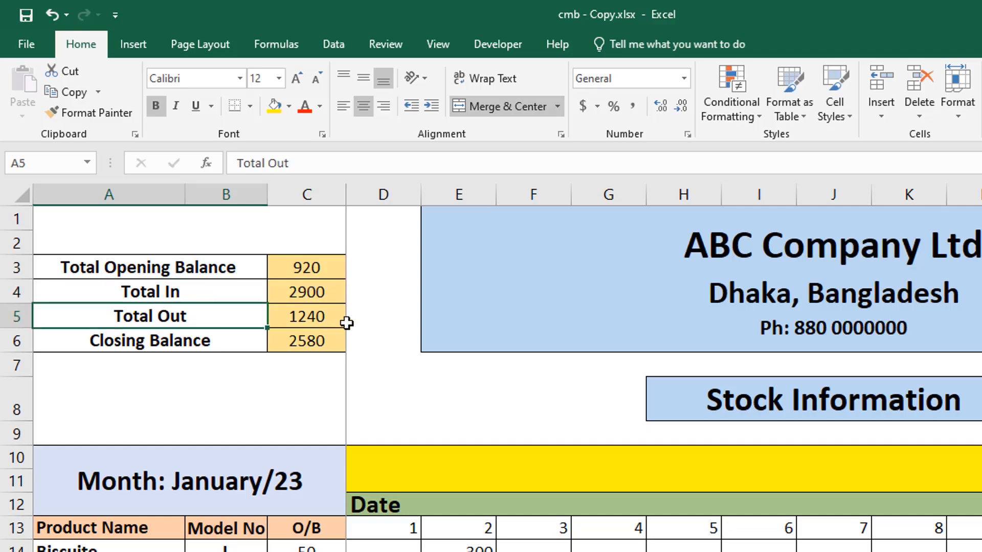
key("Down")
- Review each summary label in turn again, along with the value cells C3 to C6 beside them
left_click(242, 267)
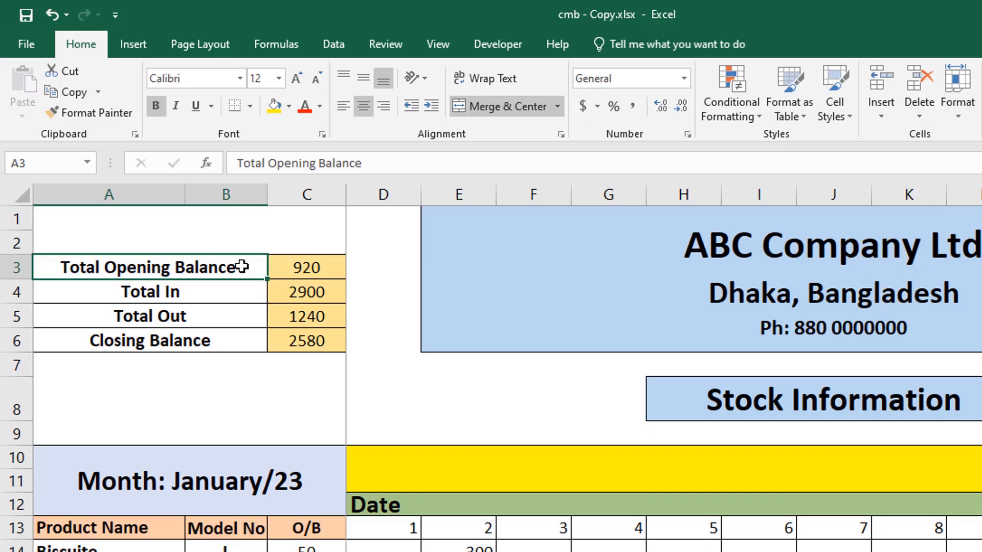
left_click(228, 294)
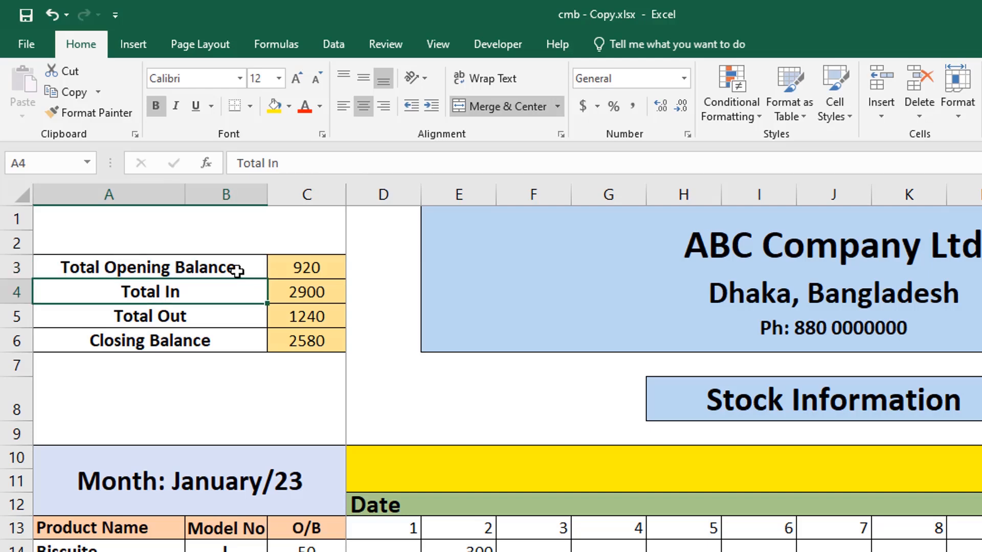
left_click(232, 317)
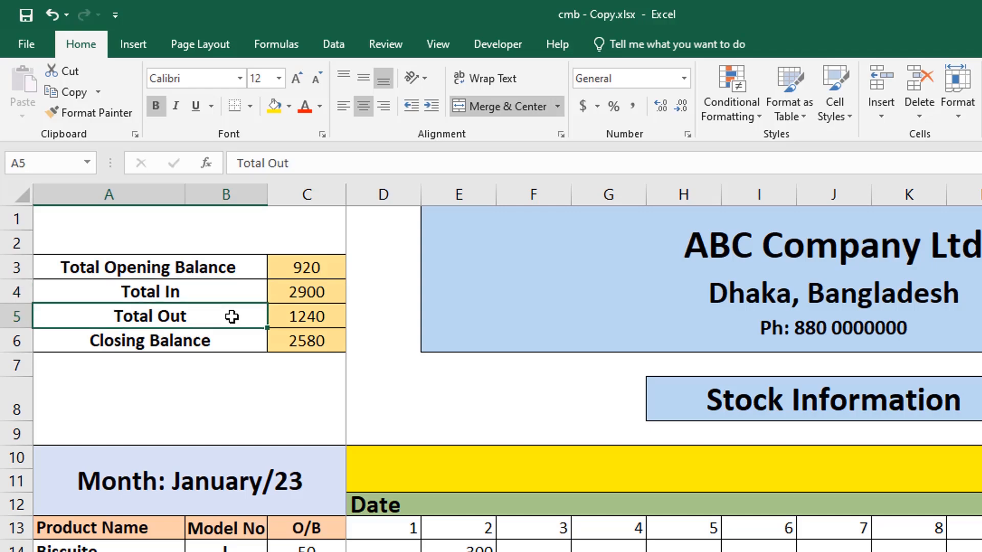
left_click(242, 340)
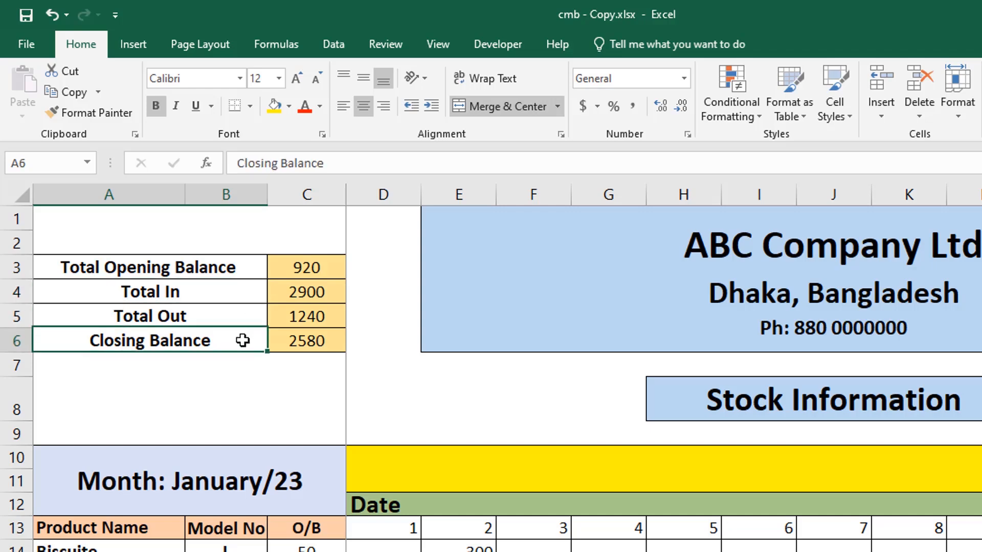
left_click(353, 359)
left_click_drag(317, 225, 324, 409)
left_click(377, 303)
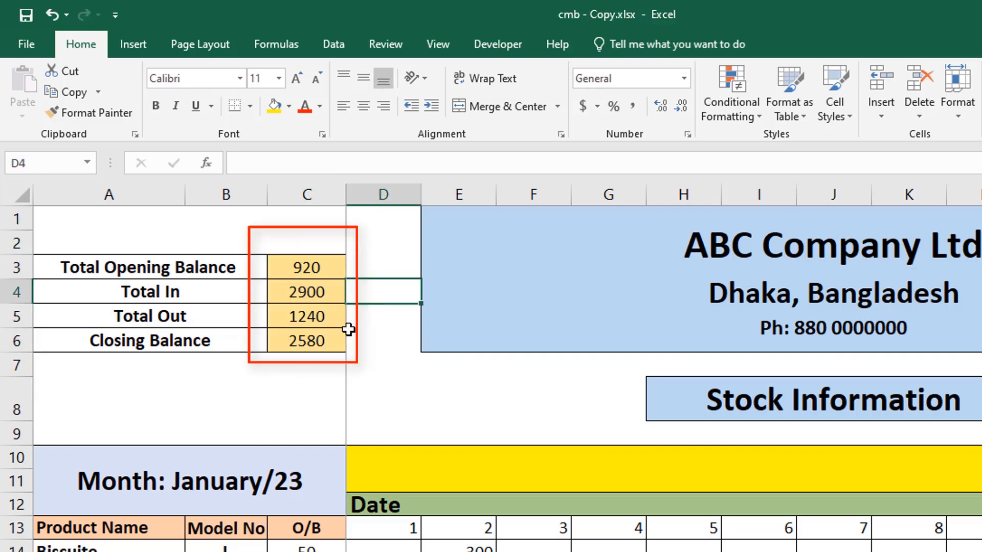
left_click(318, 382)
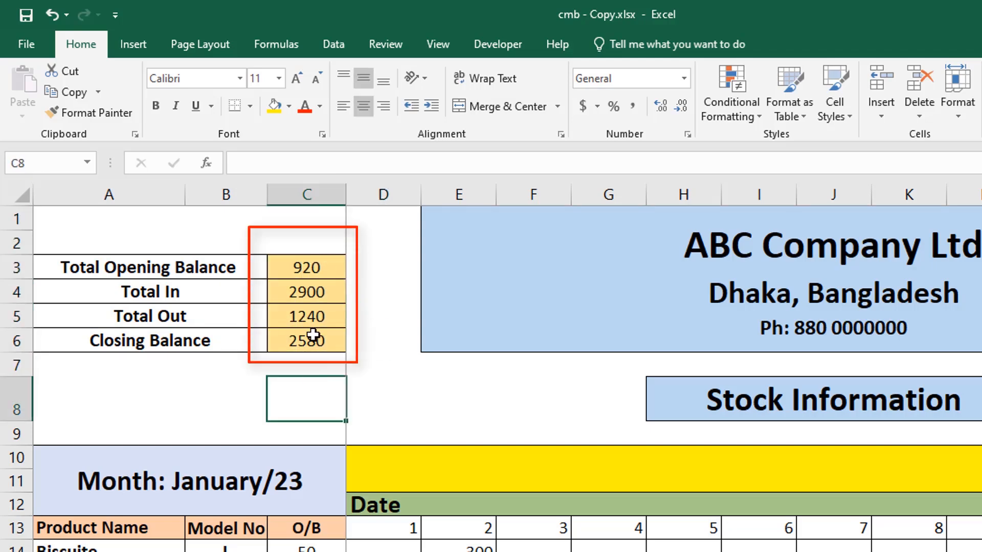
scroll(421, 526, "down", 1)
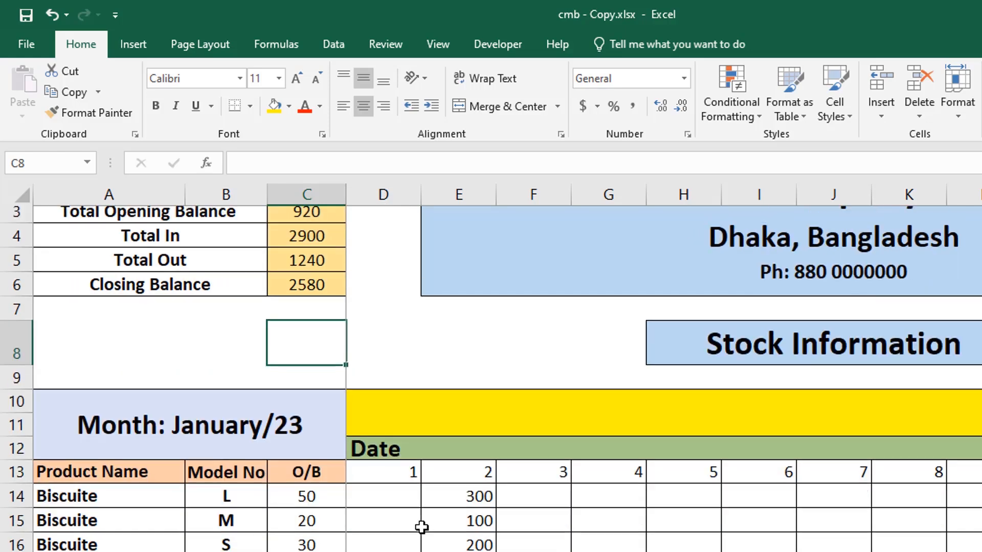
scroll(417, 501, "up", 1)
- Enter an incoming quantity of 700 for Biscuite model L on date 3 and check the Total In summary cell
left_click(226, 294)
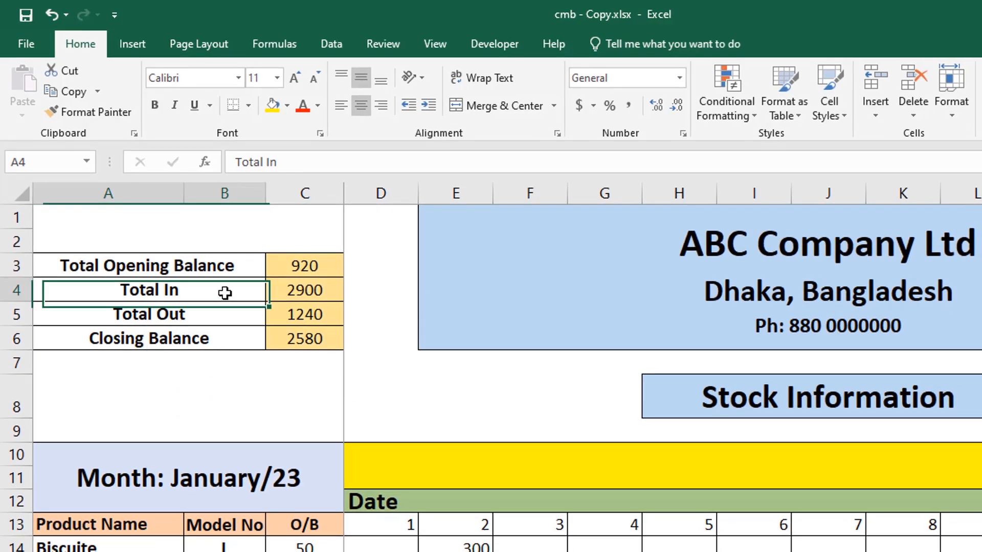
left_click(329, 294)
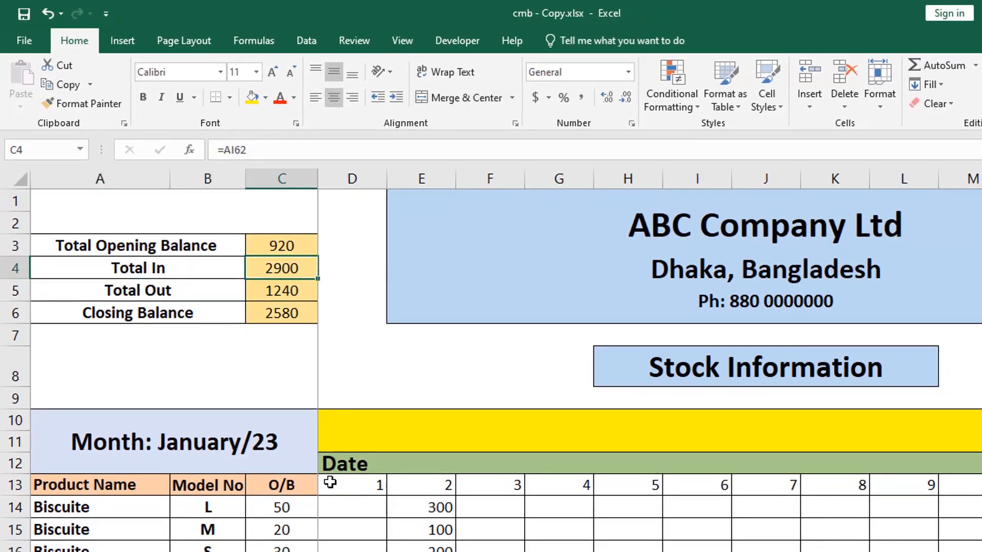
left_click(10, 506)
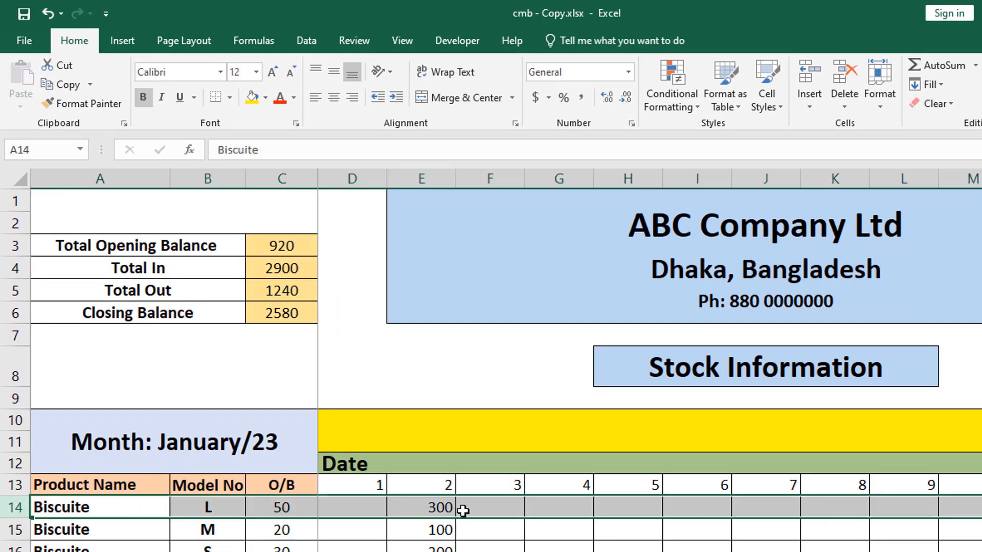
left_click(507, 507)
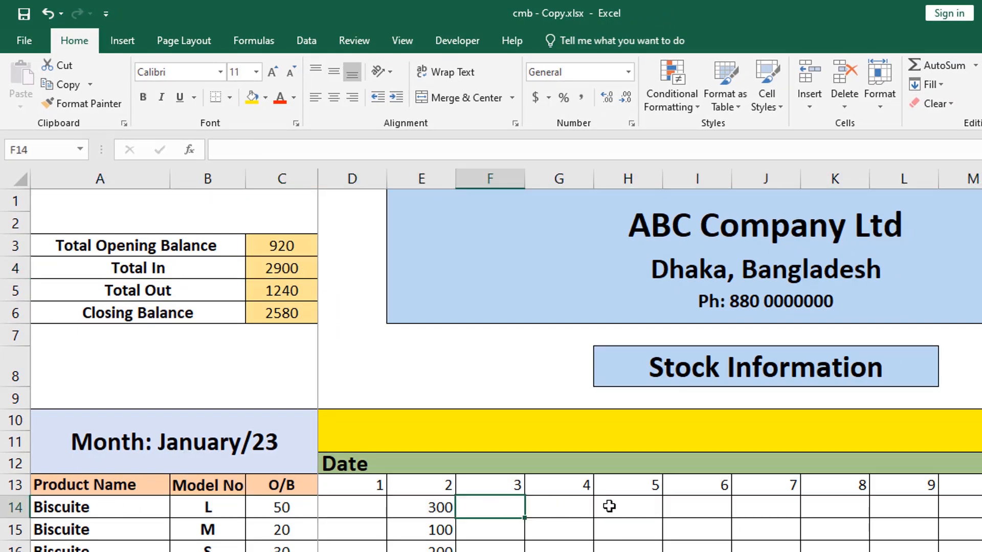
type("700")
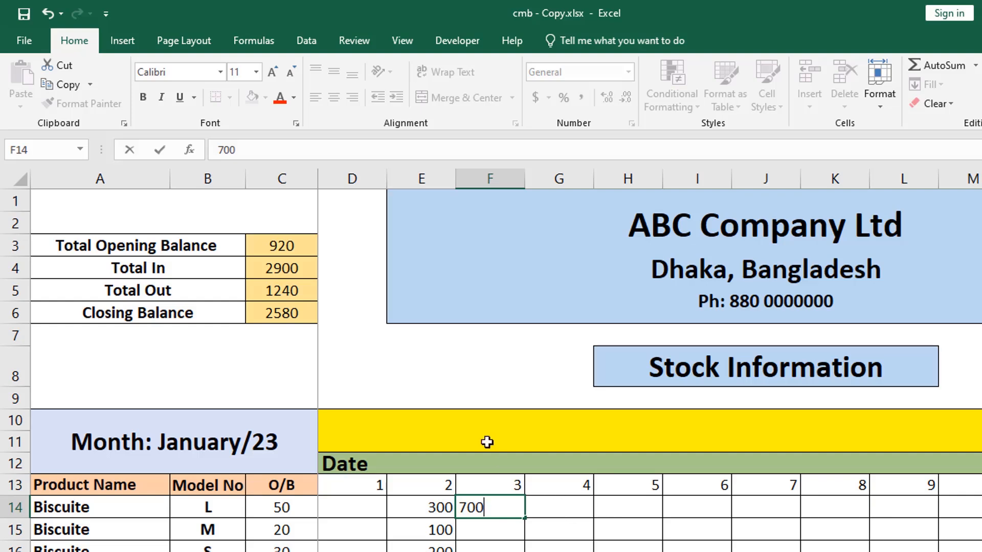
left_click(565, 508)
left_click(298, 270)
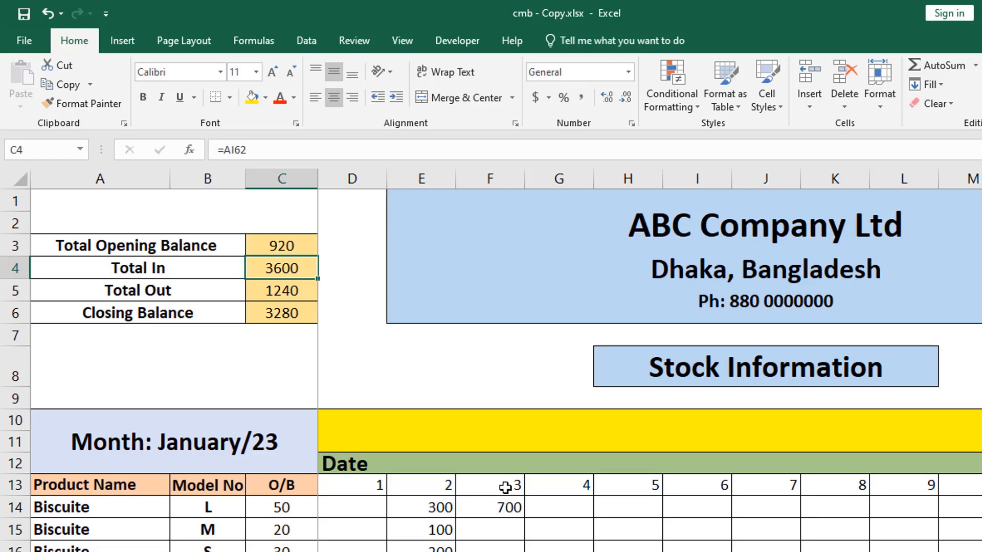
- Follow the Biscuite L row across to its Total In cell and inspect the formula there, then return to the first dates
left_click(11, 508)
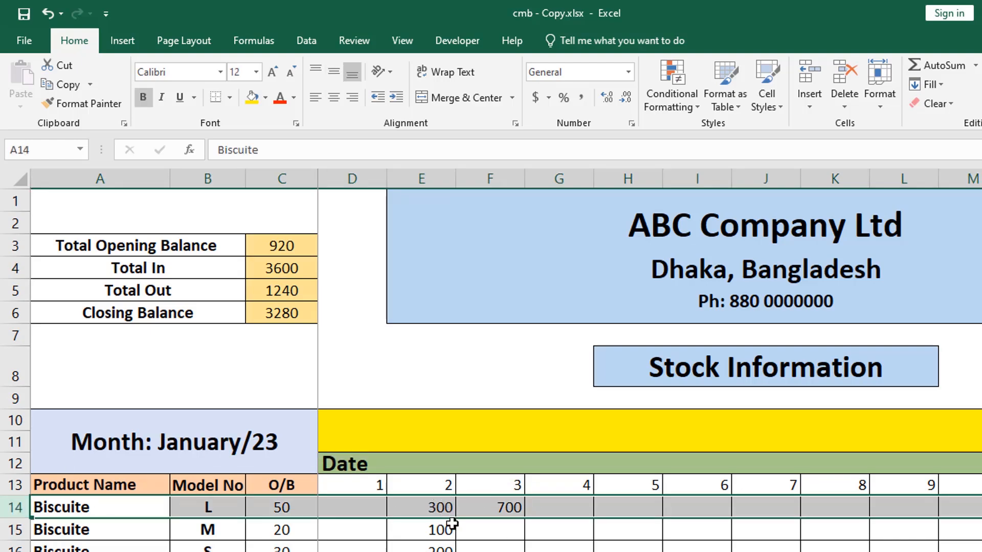
scroll(453, 524, "right", 10)
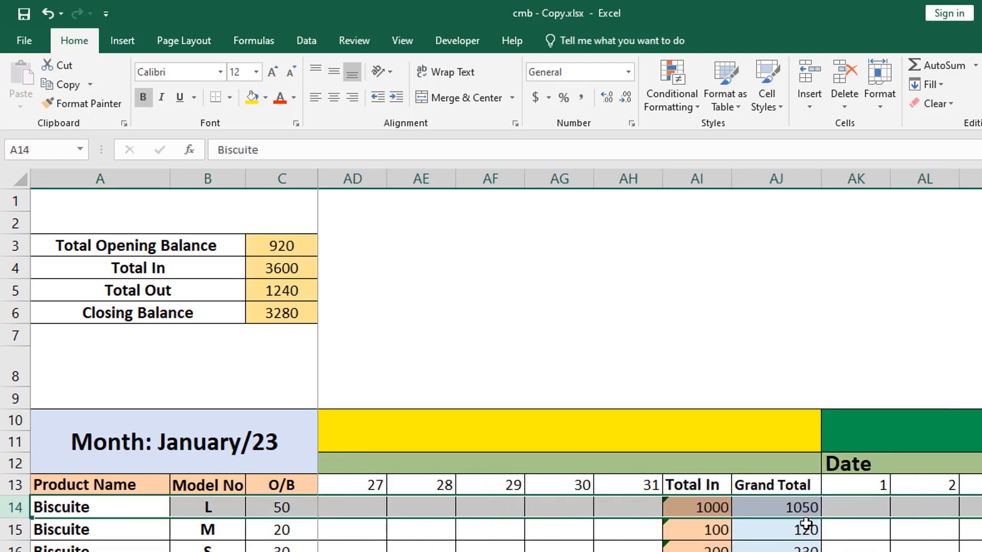
left_click(685, 507)
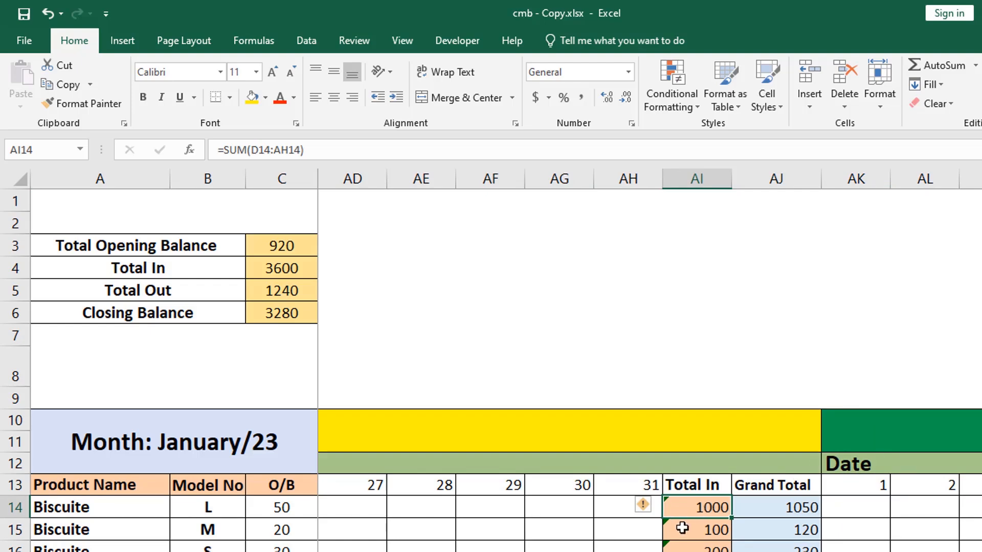
left_click_drag(839, 551, 805, 551)
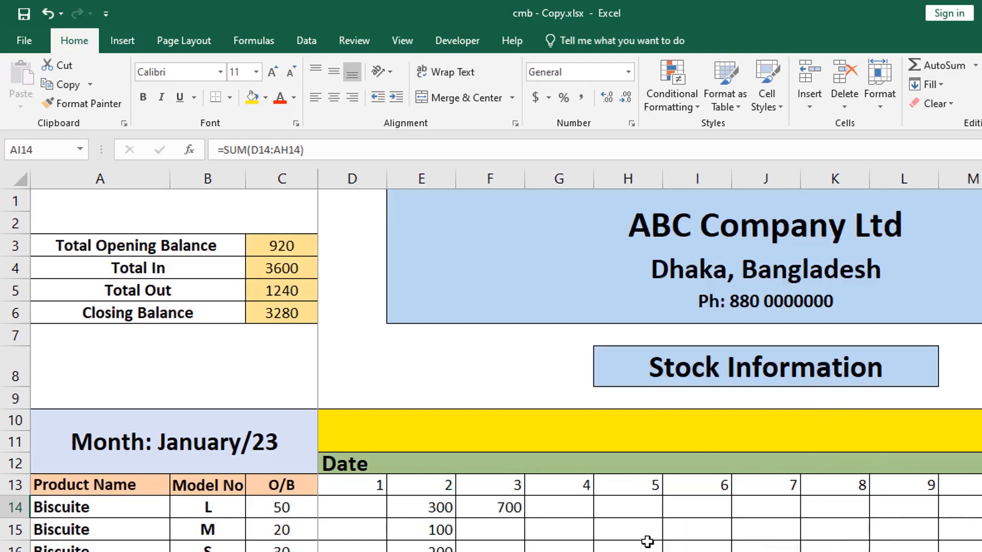
- Examine the incoming quantities in the date 2 column and inspect the formula in its Total cell in row 62
left_click(509, 486)
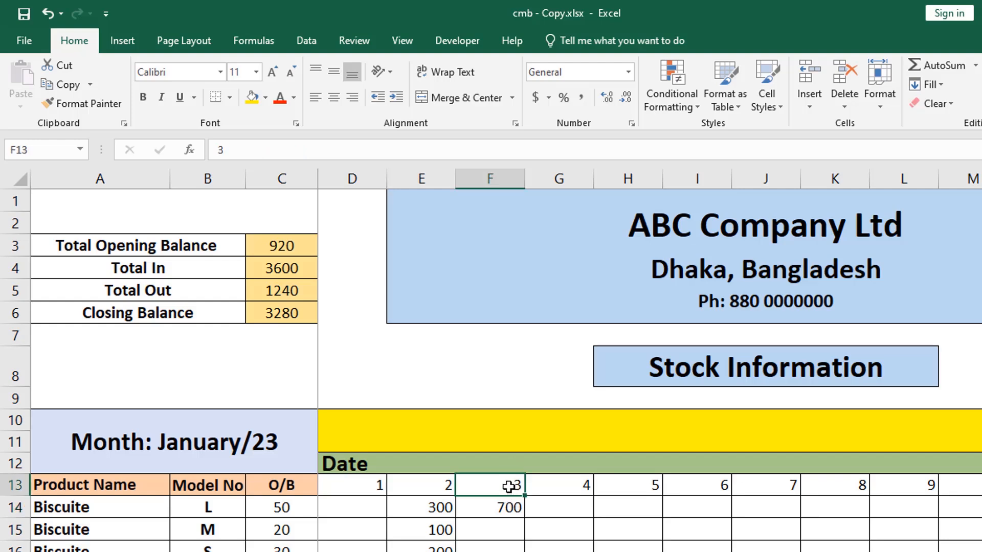
left_click(437, 481)
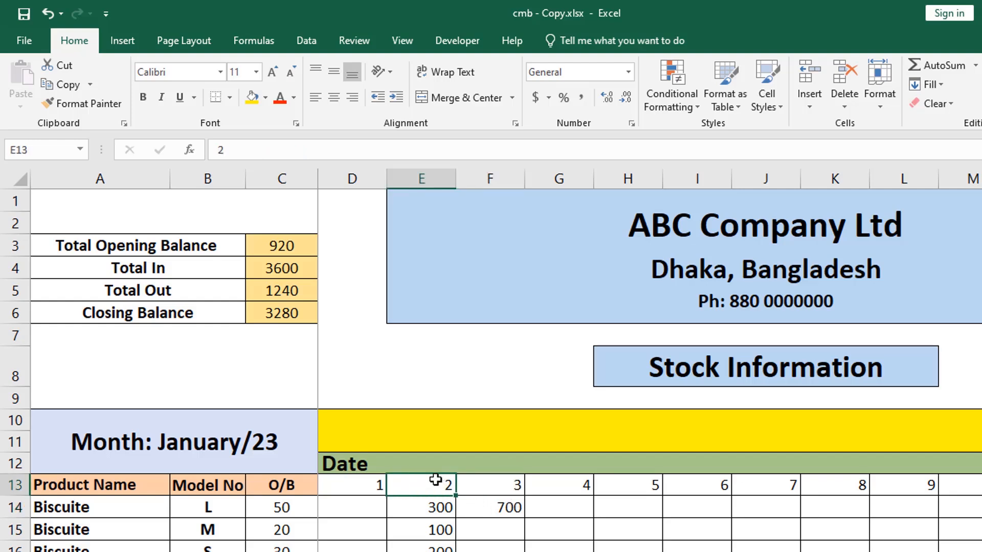
left_click(438, 179)
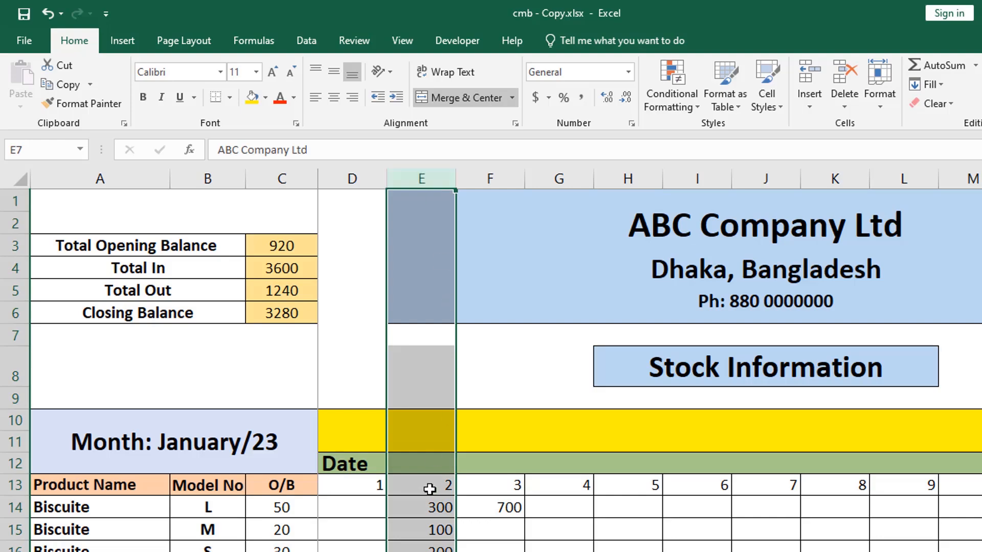
scroll(439, 452, "down", 7)
scroll(436, 450, "up", 6)
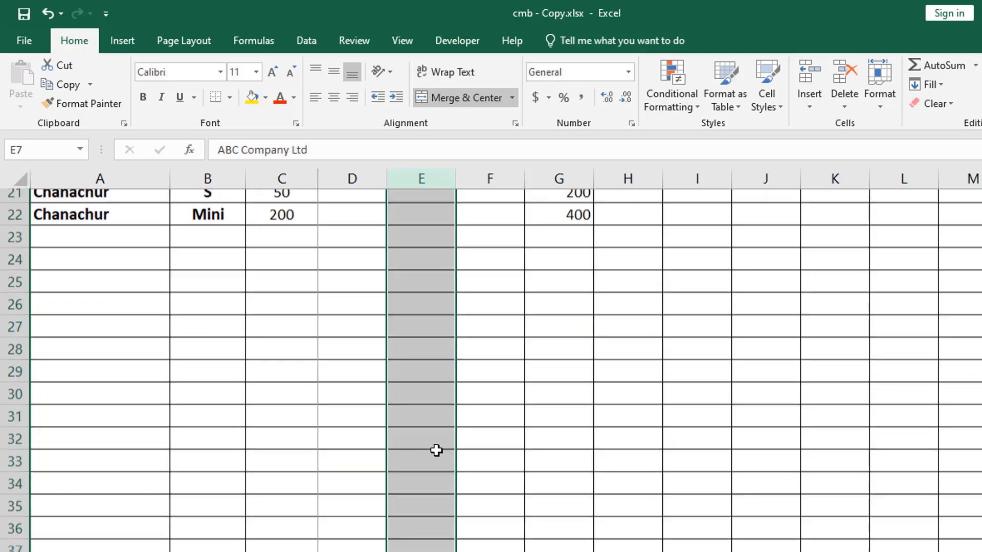
scroll(436, 449, "down", 1)
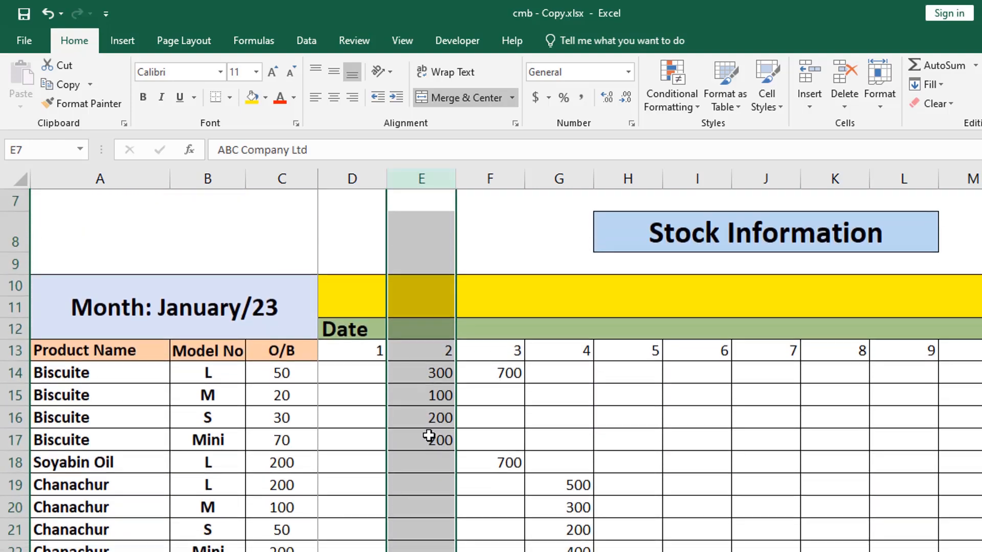
left_click(430, 371)
left_click(425, 440)
scroll(432, 460, "down", 4)
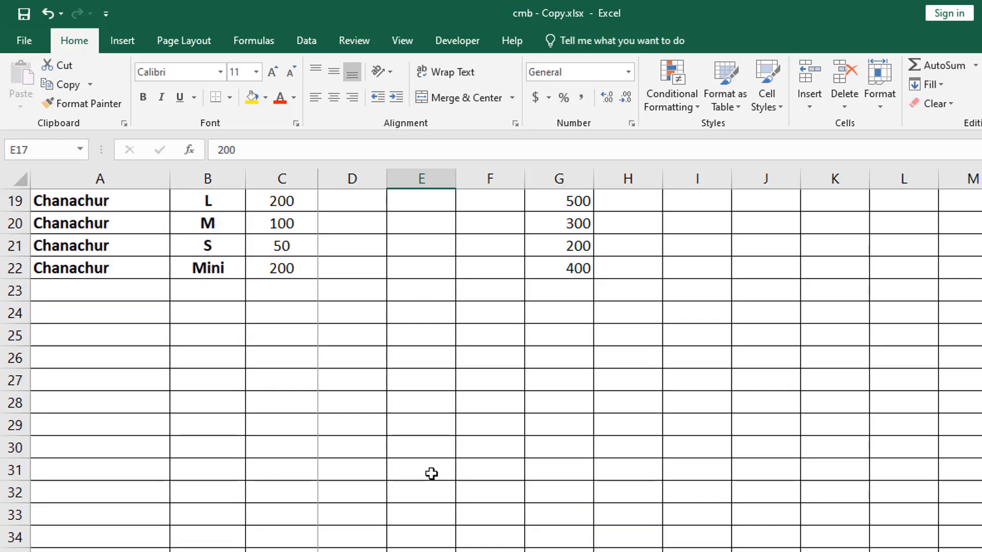
scroll(431, 474, "down", 12)
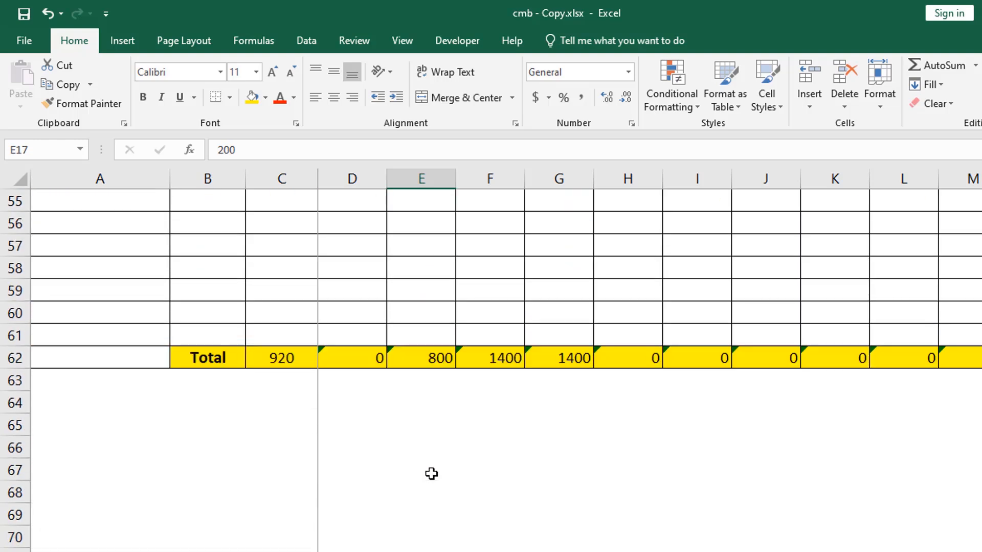
left_click(421, 358)
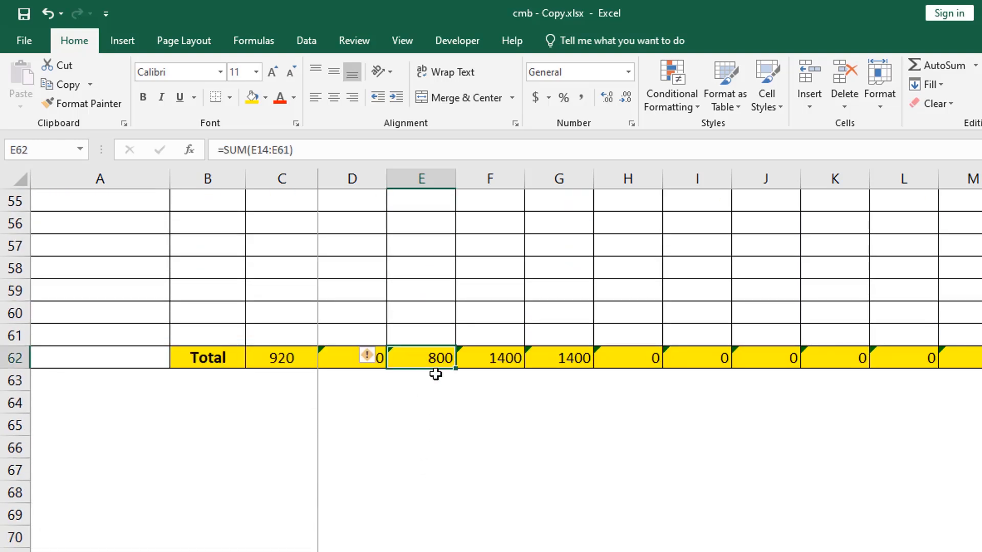
scroll(435, 434, "up", 16)
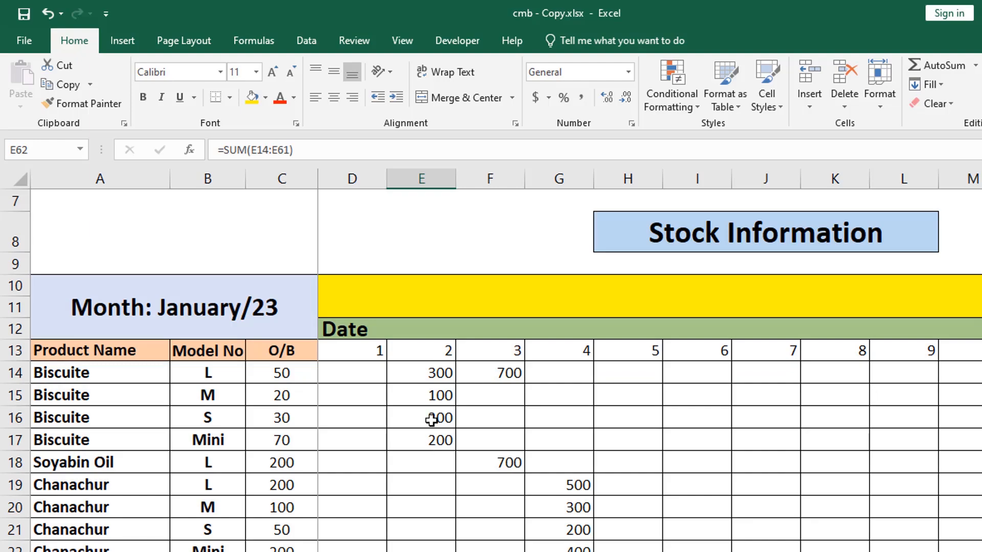
- Examine the In and Out header bands and follow the Out section across to its Total Out and C/B columns
left_click(365, 296)
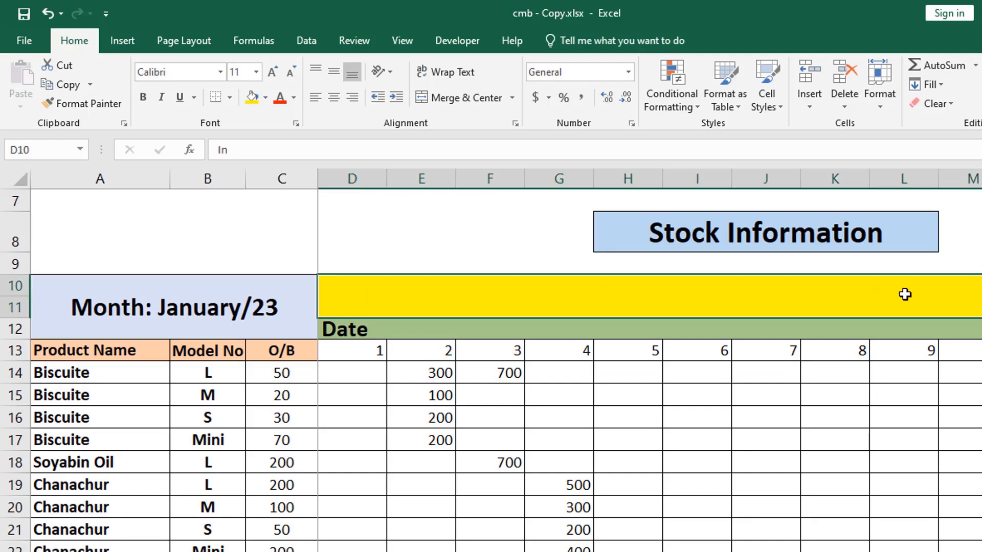
scroll(650, 371, "right", 10)
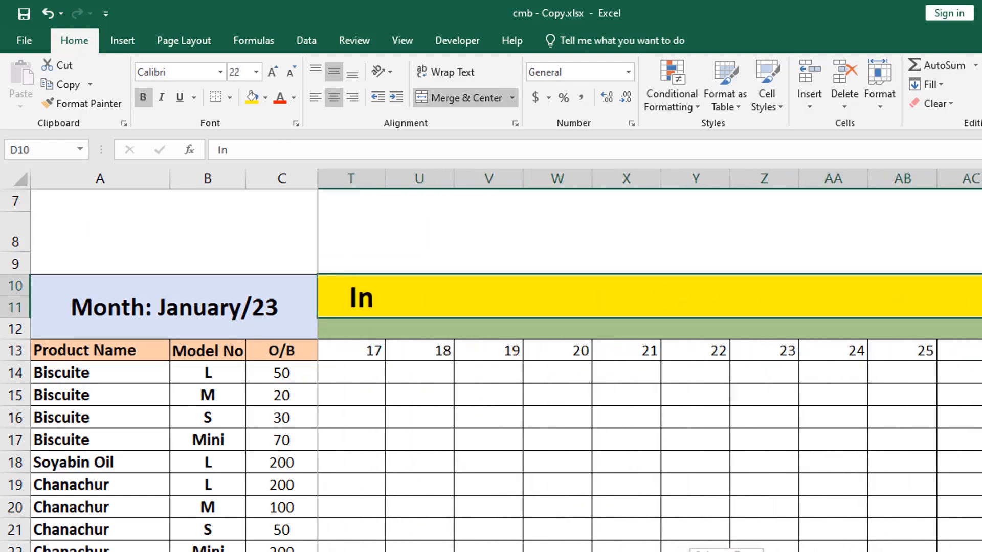
left_click(737, 296)
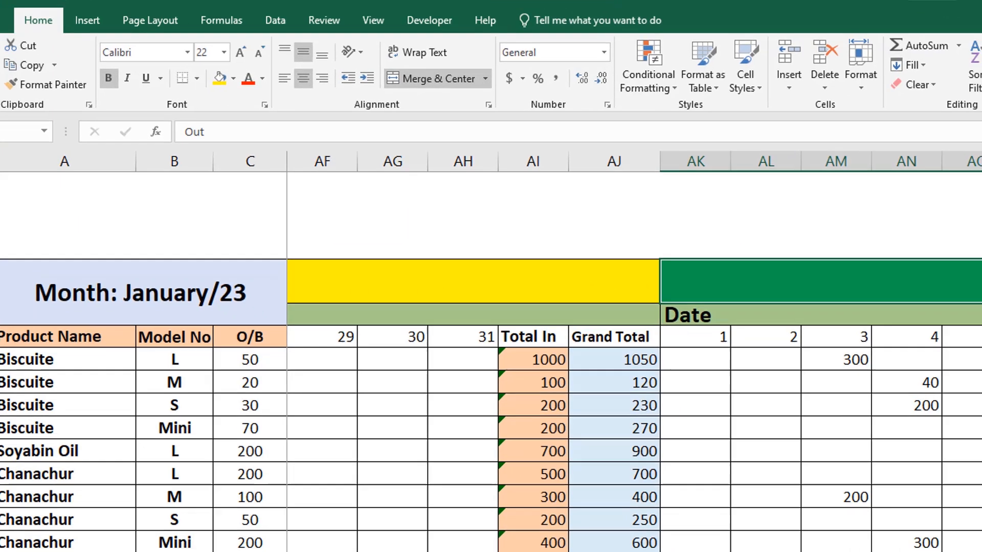
left_click_drag(744, 480, 868, 472)
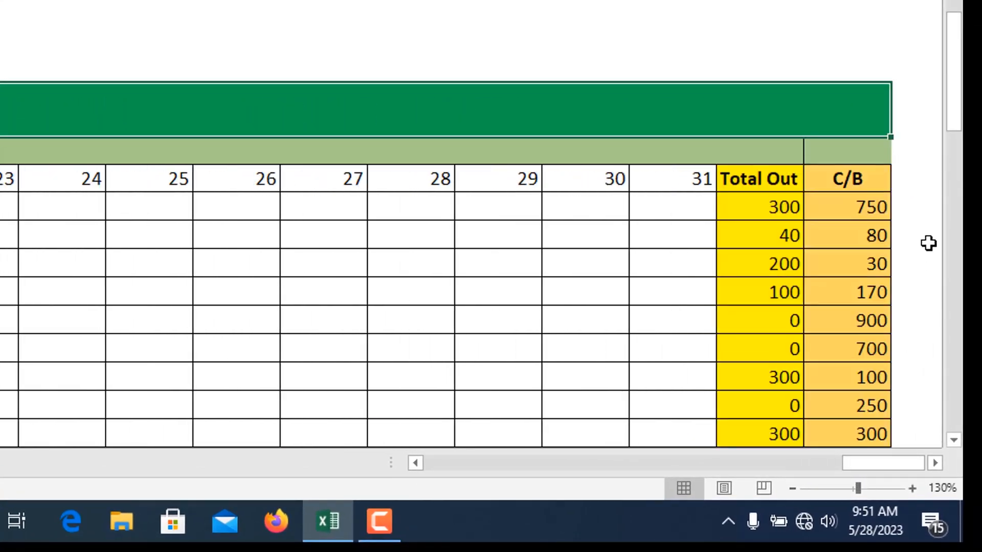
- Enter an outgoing quantity of 900 for Biscuite model L on date 2 and check the Total Out summary cell
left_click(867, 183)
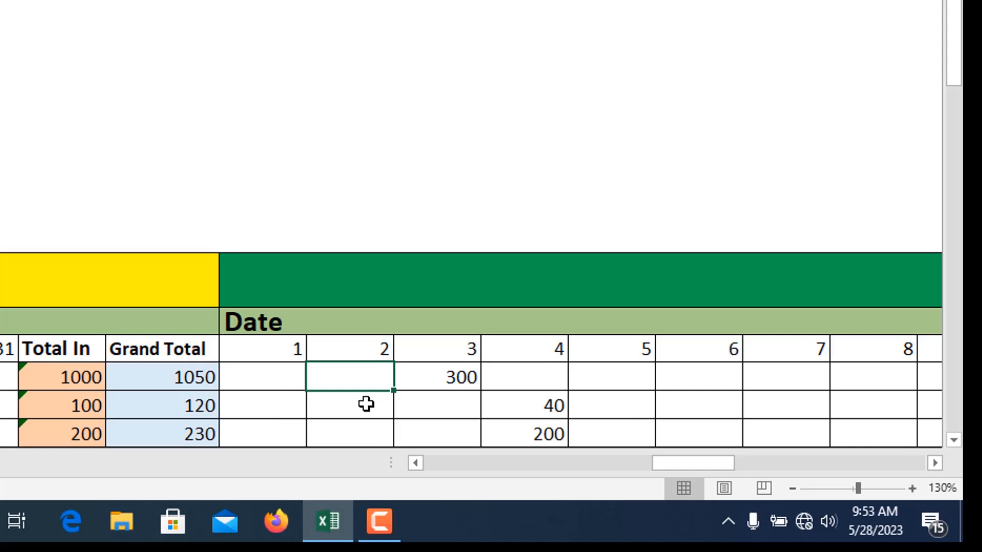
type("9")
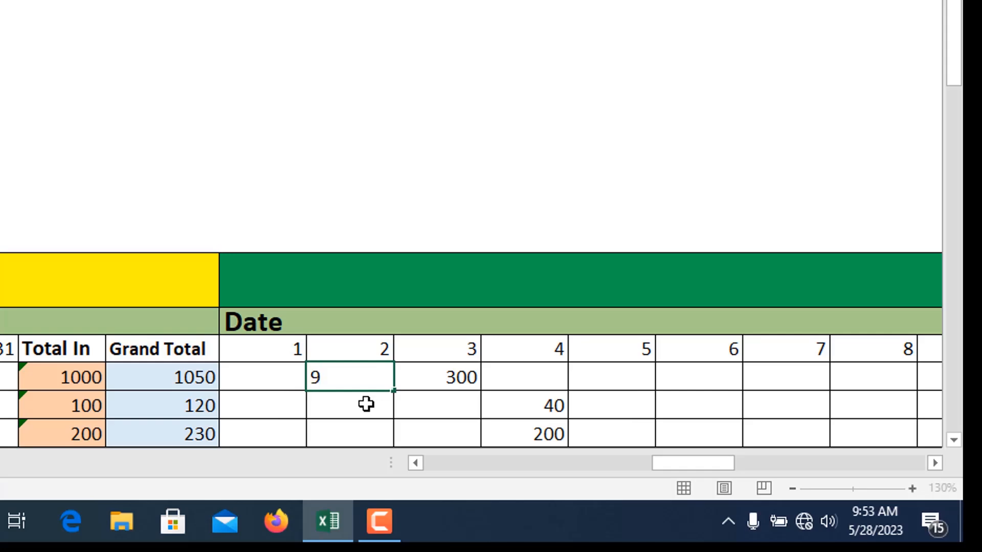
type("00")
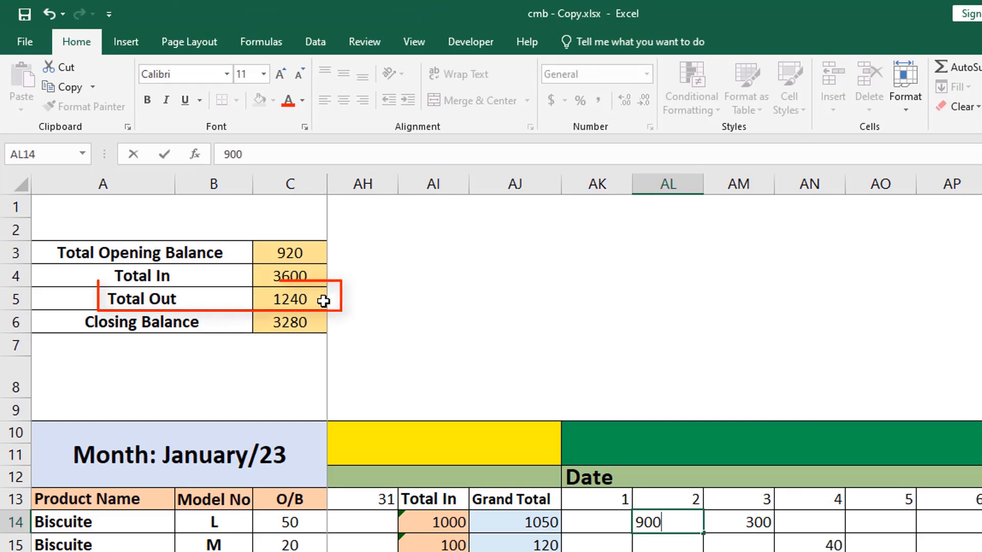
left_click(744, 535)
left_click(687, 521)
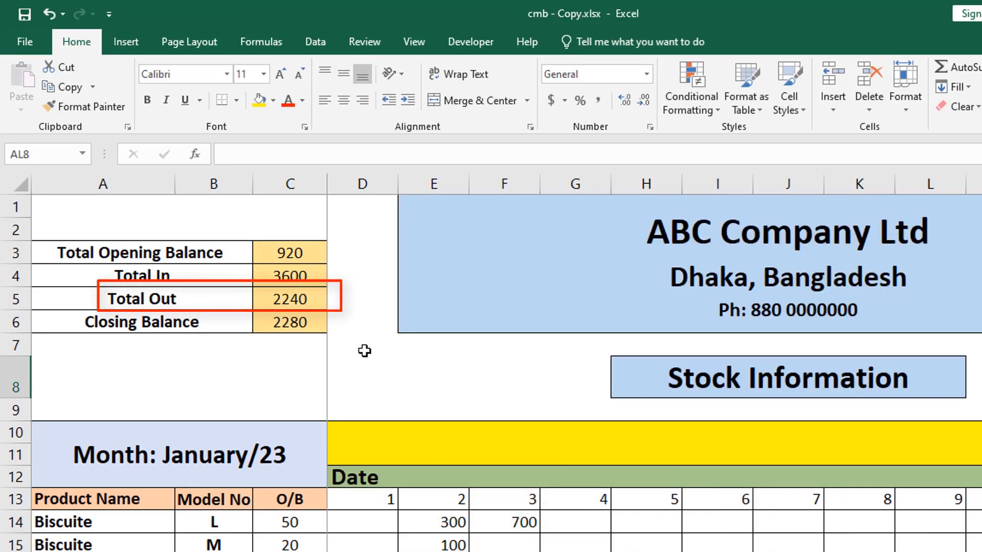
left_click(364, 221)
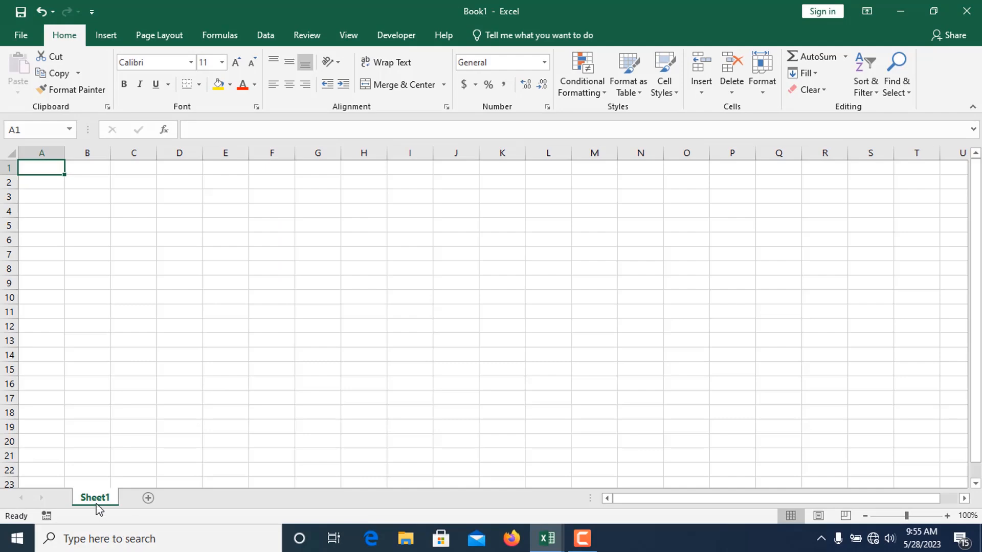
- Rename the blank workbook's Sheet1 as January
double_click(97, 496)
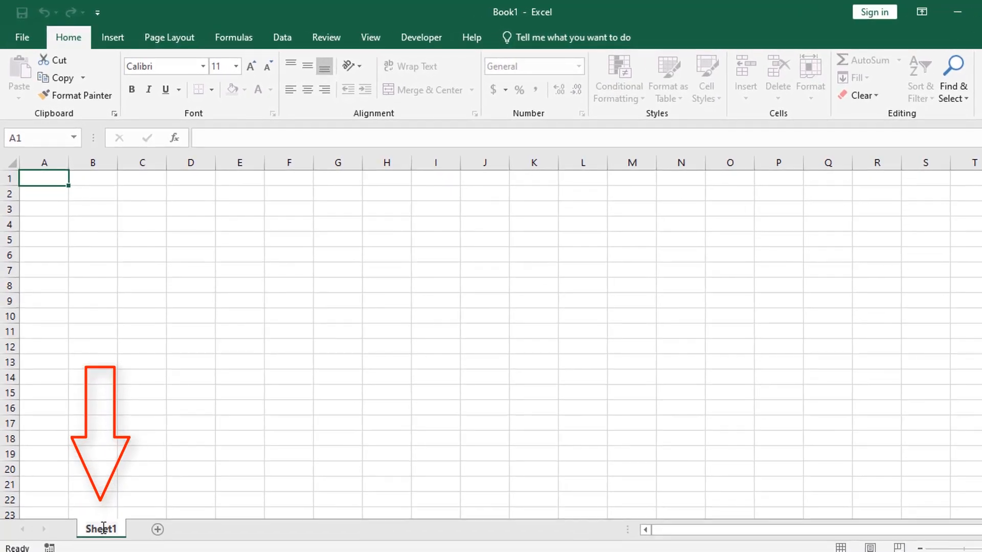
type("January")
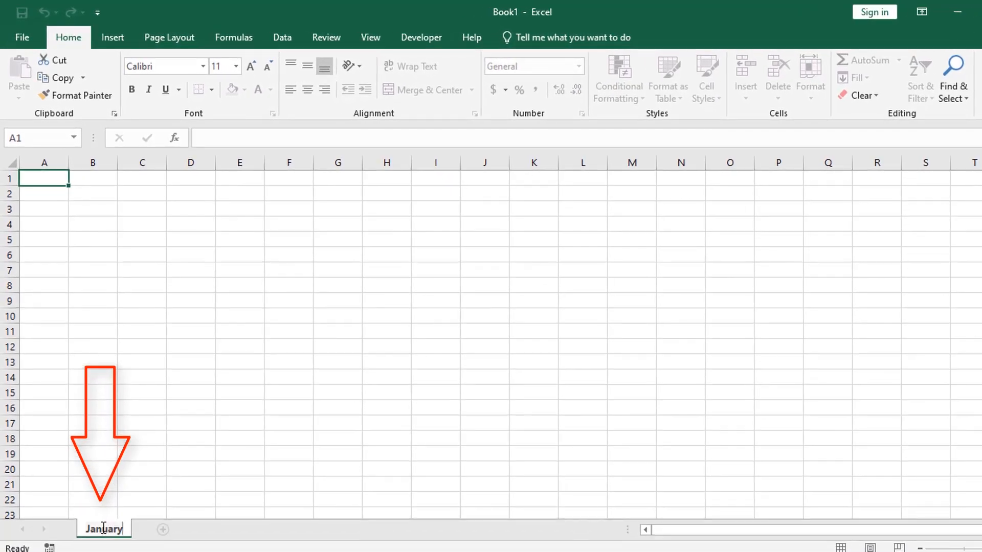
left_click(223, 419)
- Enter the column headings Product Name, Model No and O/B in cells A13 to C13
left_click(50, 364)
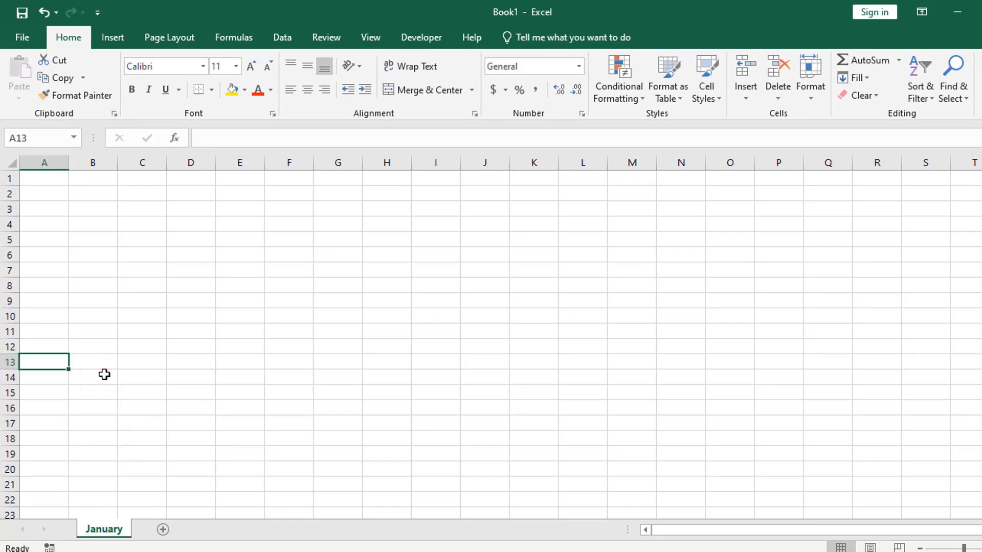
type("Product Name")
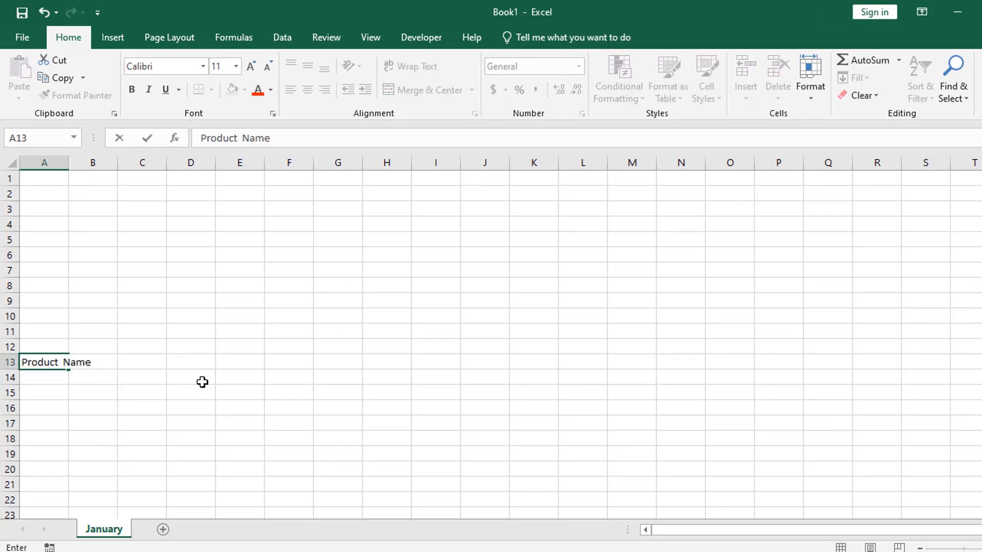
key("Tab")
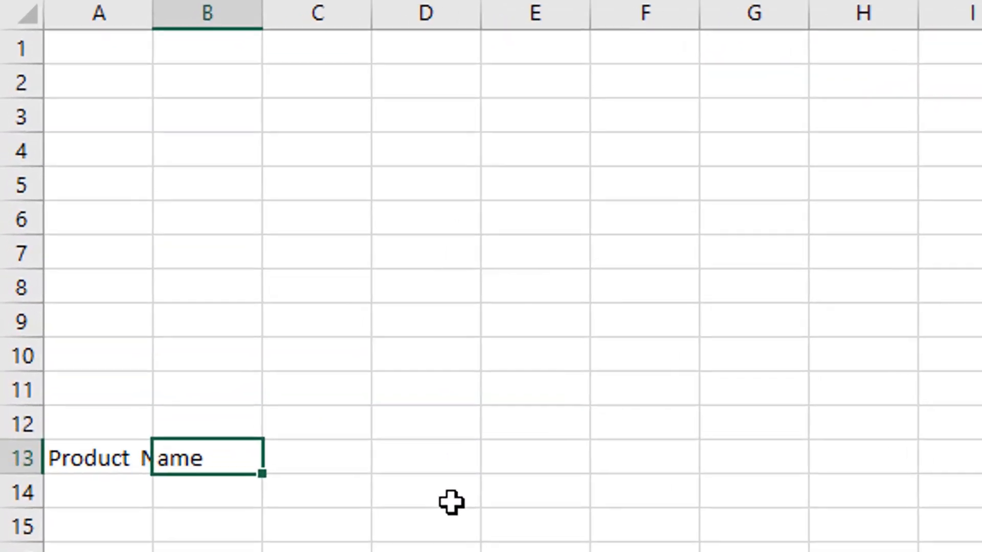
type("Model No")
key("Tab")
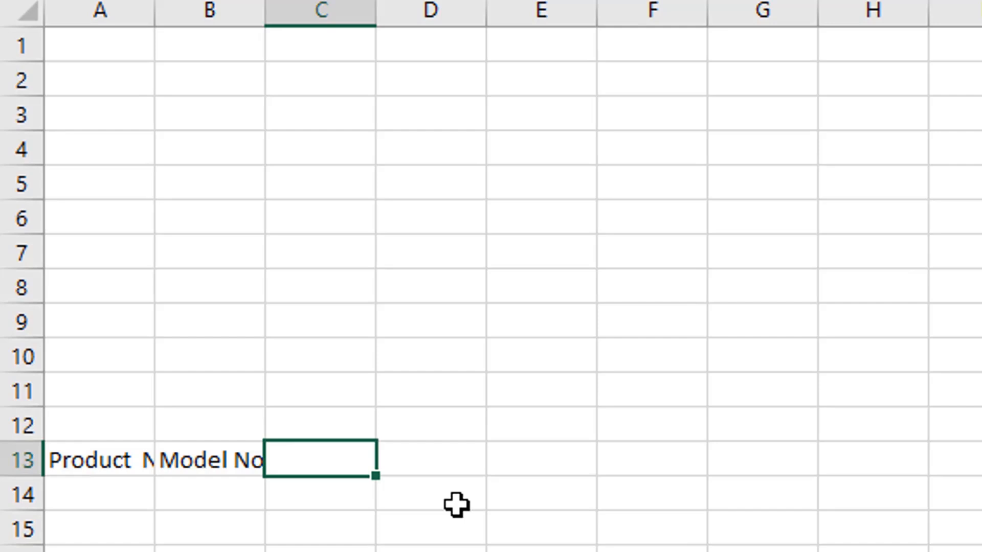
type("O/B")
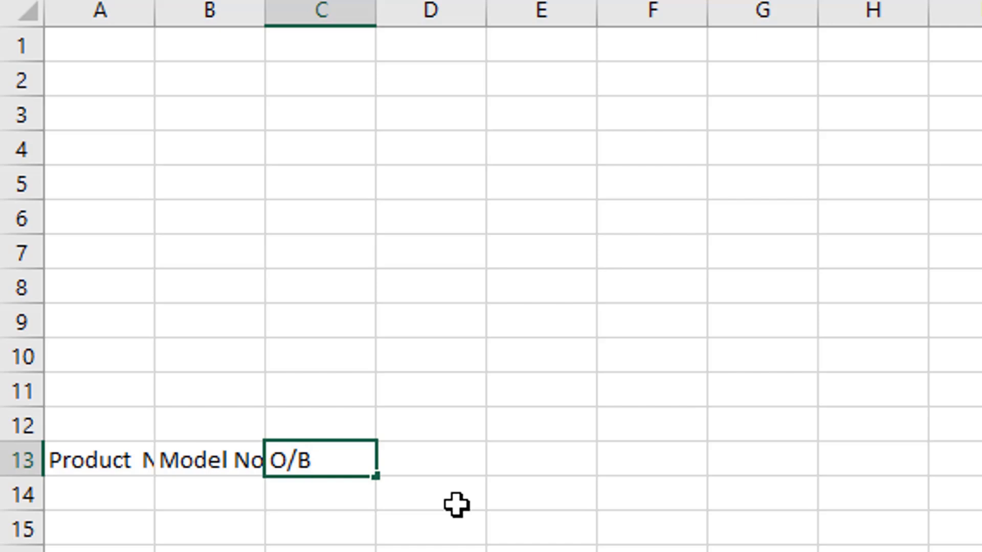
- Number the date columns along row 13 from D13 by entering 1 and 2 and filling the series up to 31
left_click(429, 463)
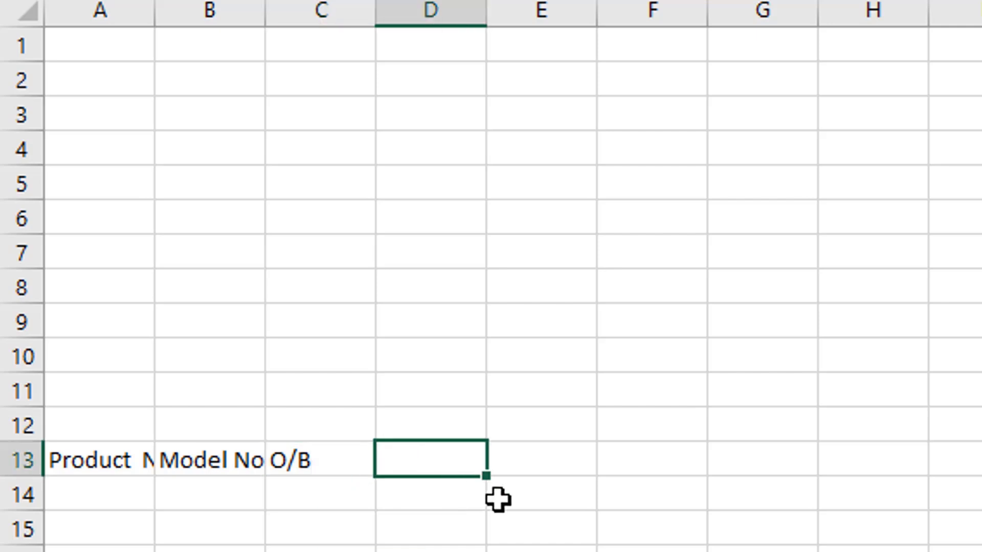
type("1")
key("Tab")
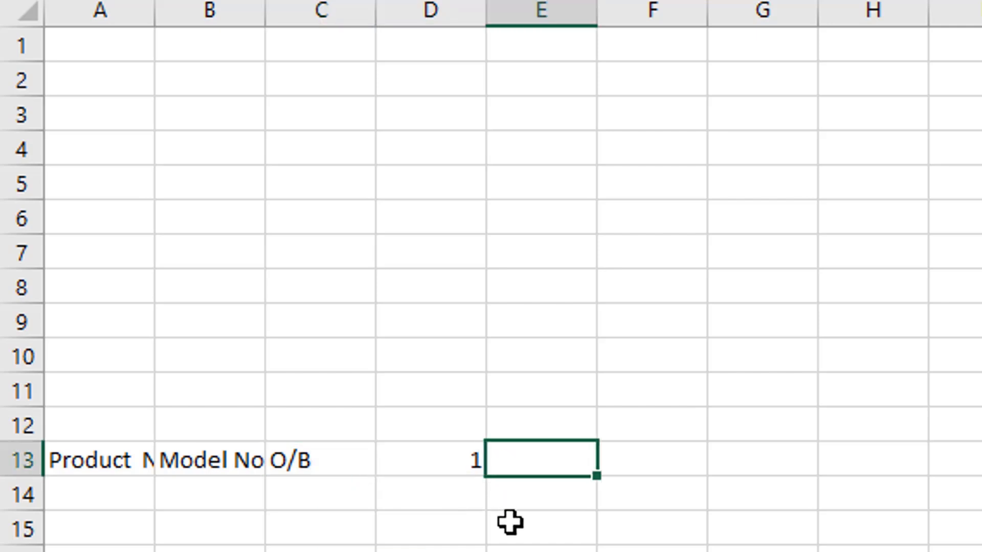
type("2")
left_click(729, 499)
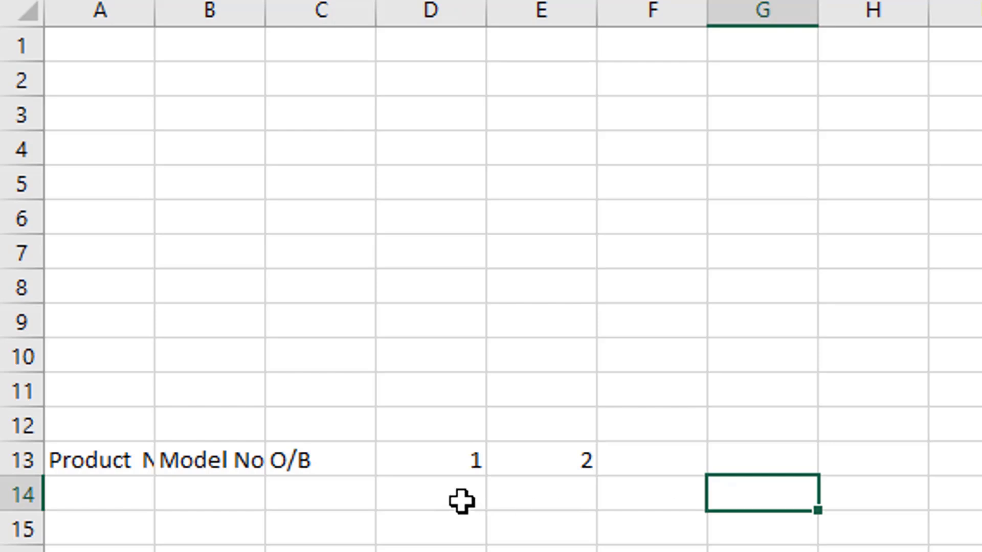
left_click_drag(431, 457, 540, 463)
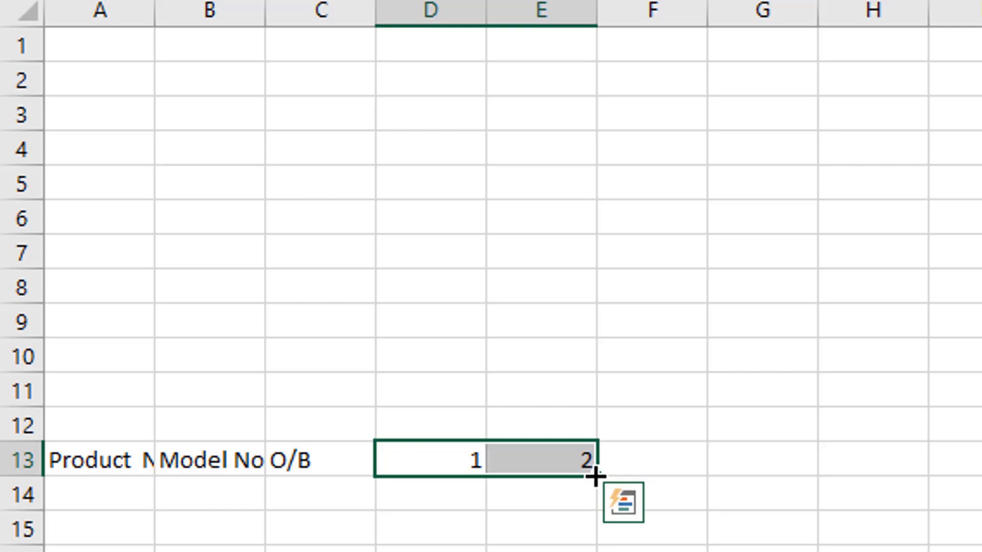
left_click_drag(596, 477, 981, 463)
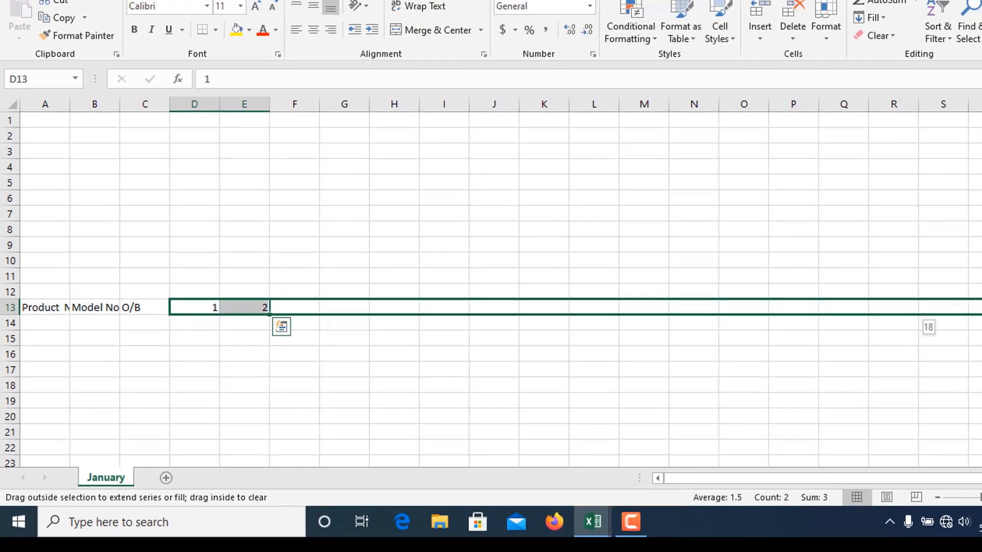
left_click_drag(977, 313, 981, 313)
- Add the headings Total In and Grand Total in the two cells after date 31 and review both
left_click(947, 237)
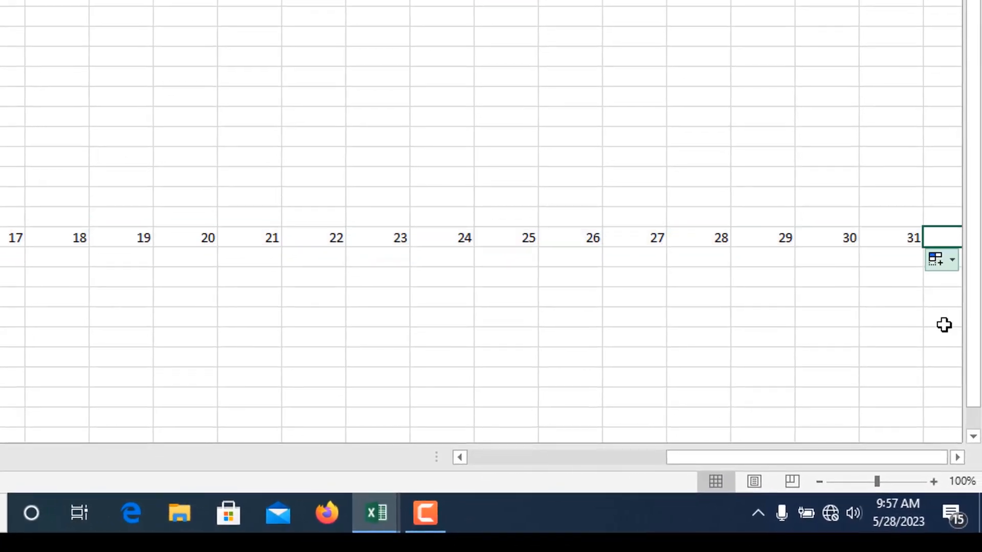
left_click(958, 457)
type("Total In")
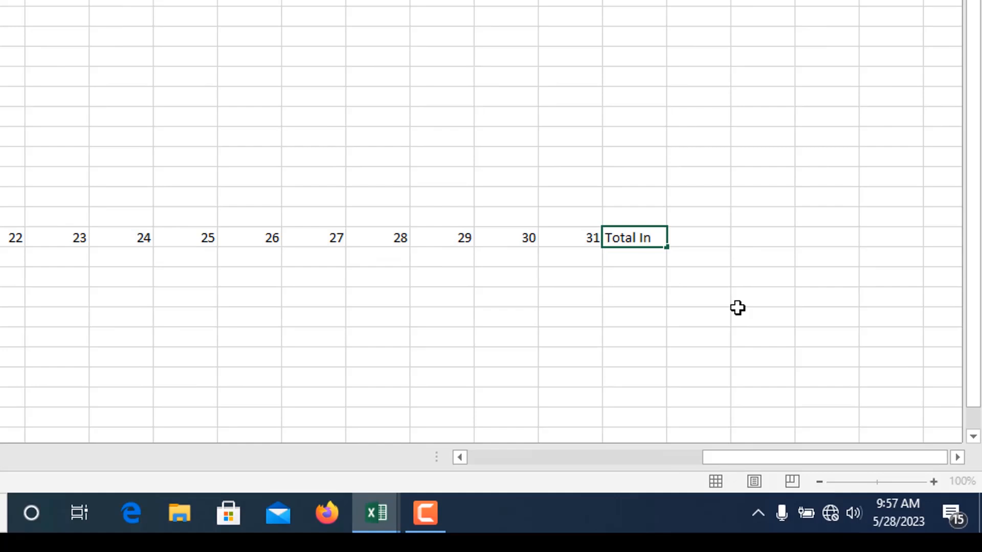
key("Tab")
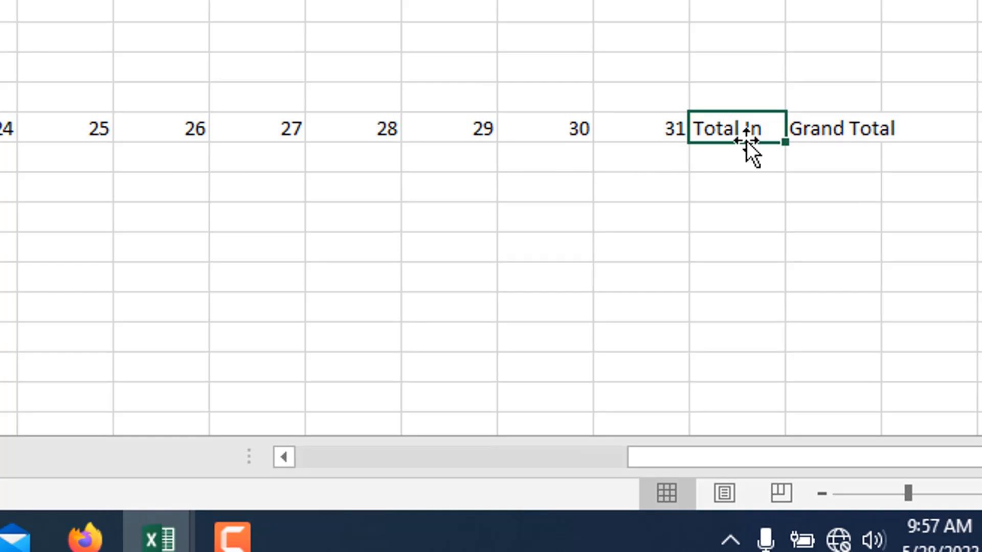
left_click(746, 162)
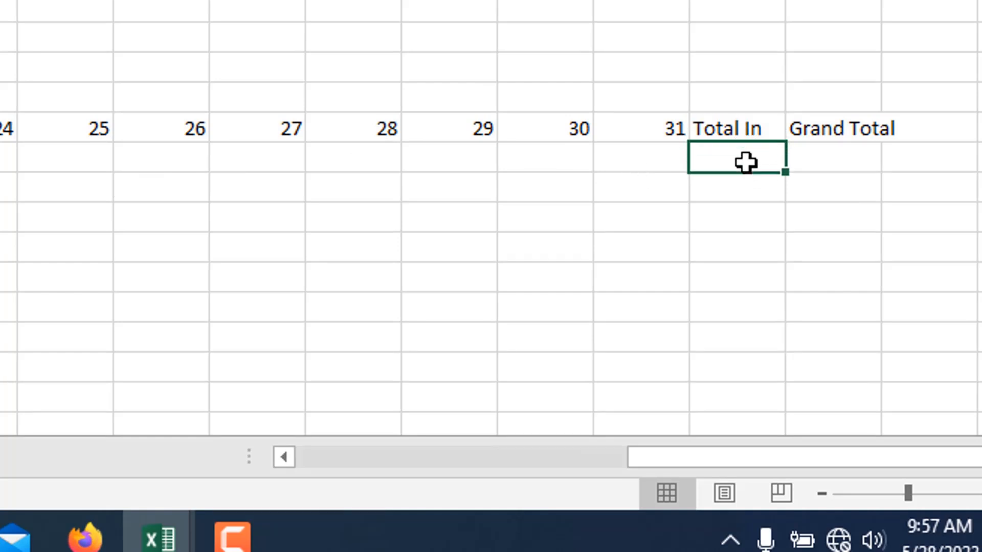
left_click(861, 131)
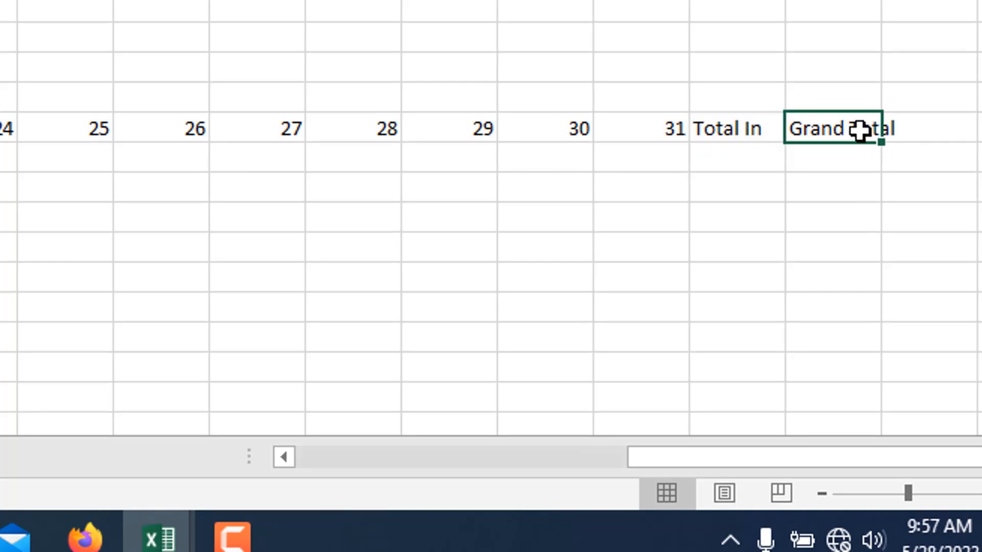
left_click(740, 134)
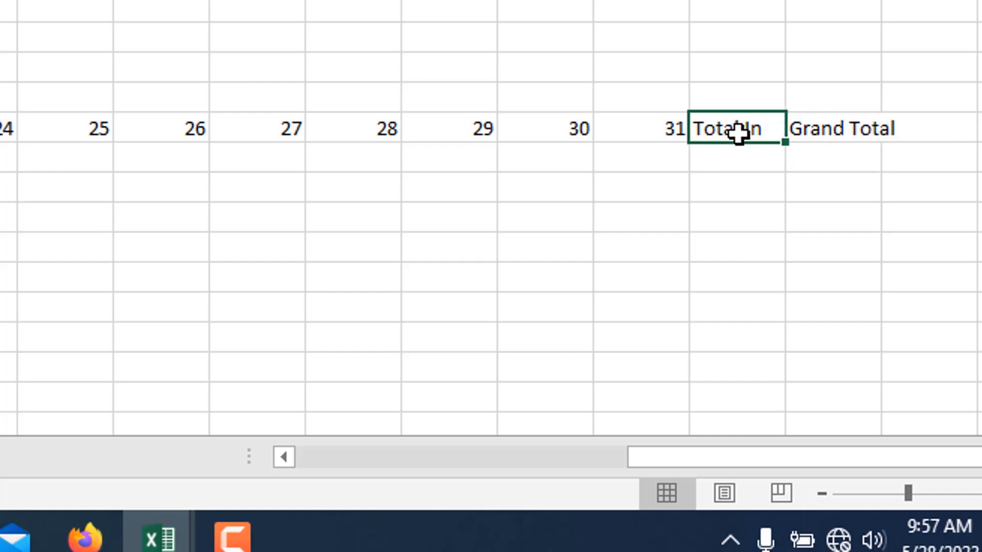
left_click(828, 132)
left_click(841, 158)
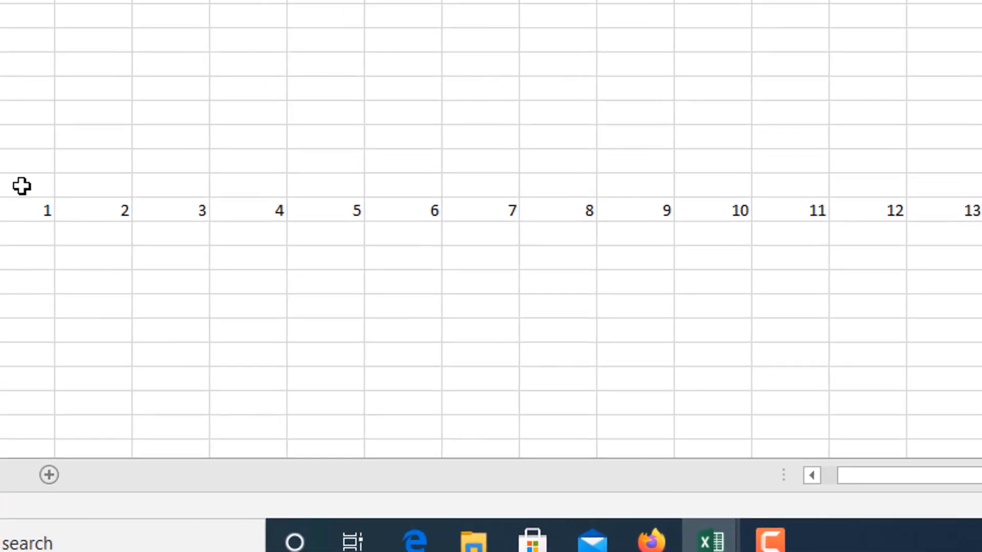
- Merge and center D12 to AJ12 above the date numbers and enter the heading Date
left_click_drag(22, 186, 977, 187)
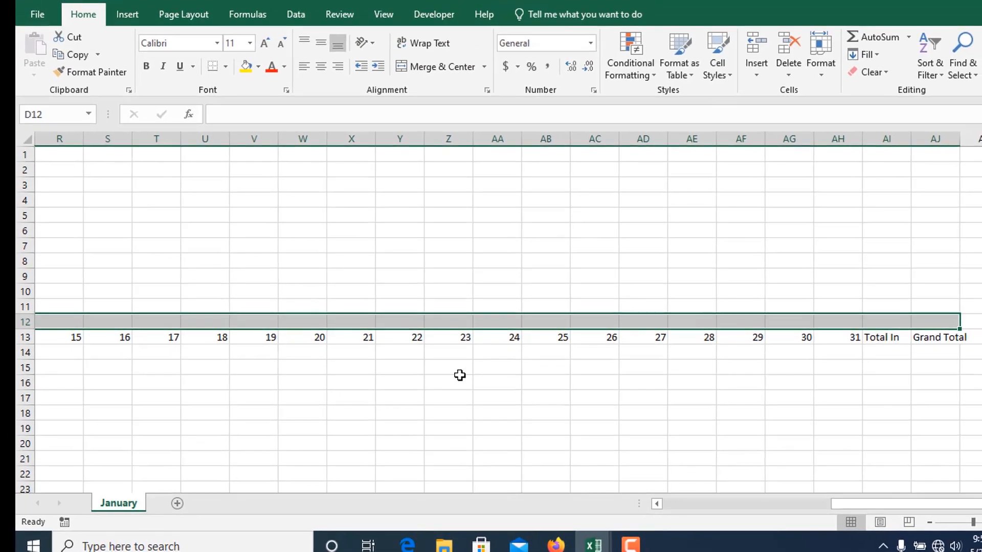
left_click(428, 70)
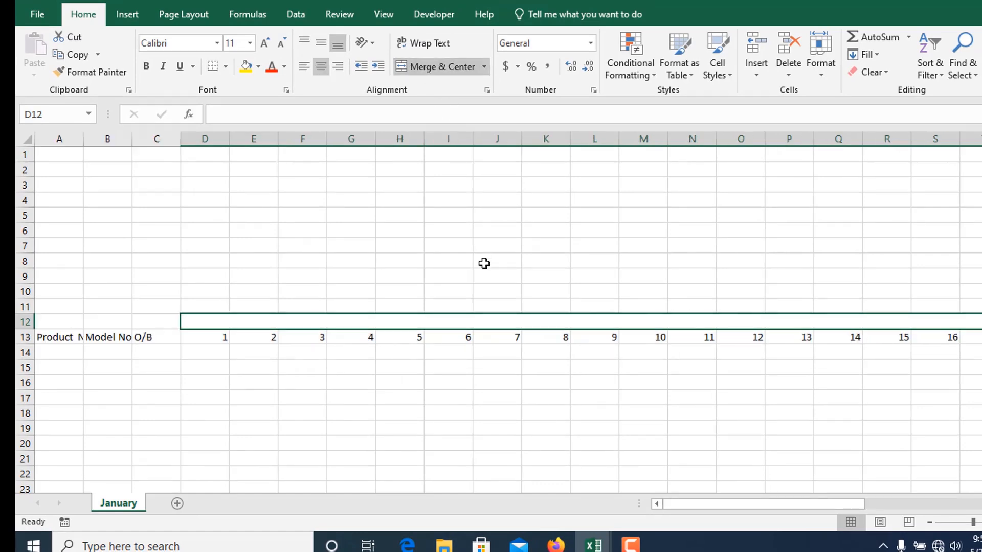
type("Date")
key("Return")
- Format the Date heading as bold, font size 14 and left-aligned
left_click(494, 320)
left_click(152, 70)
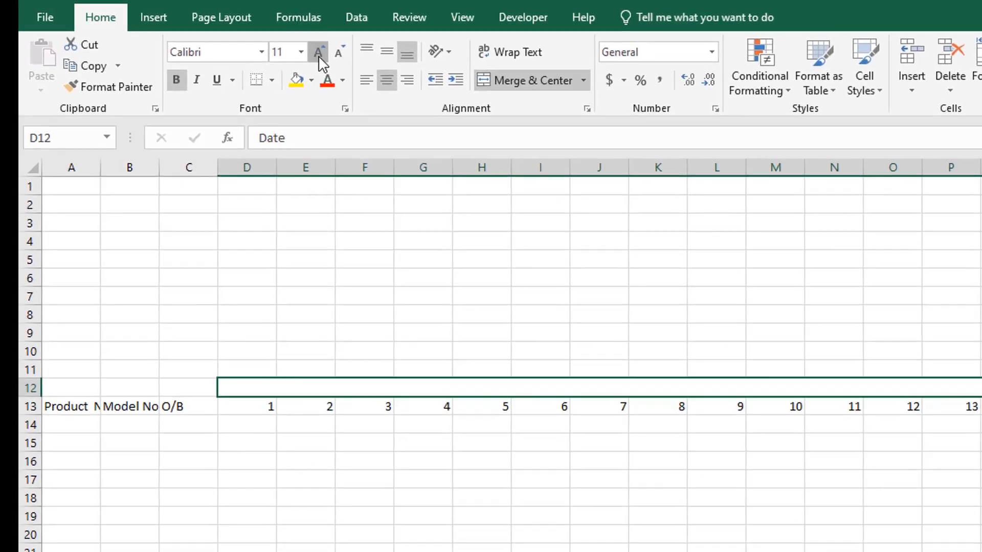
left_click(264, 46)
left_click(321, 53)
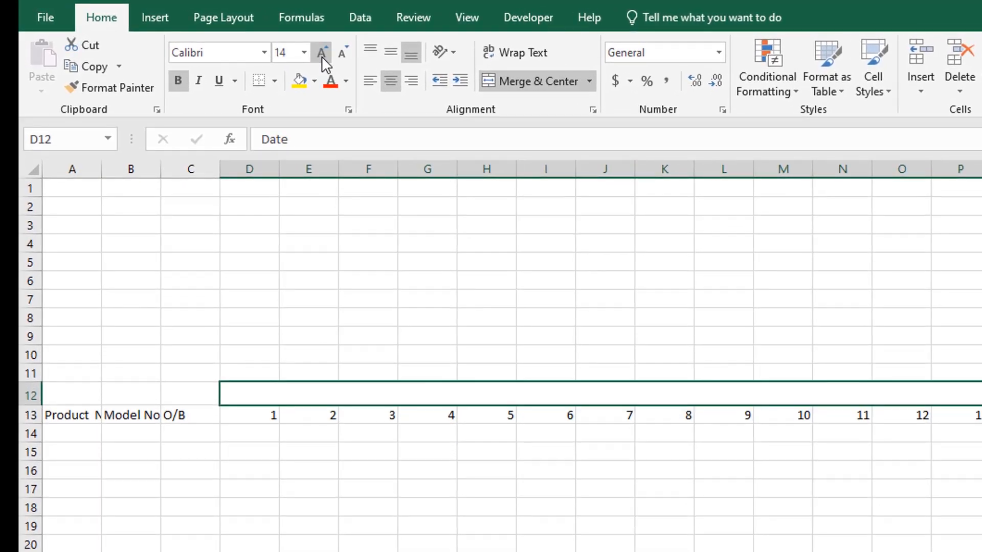
left_click(368, 81)
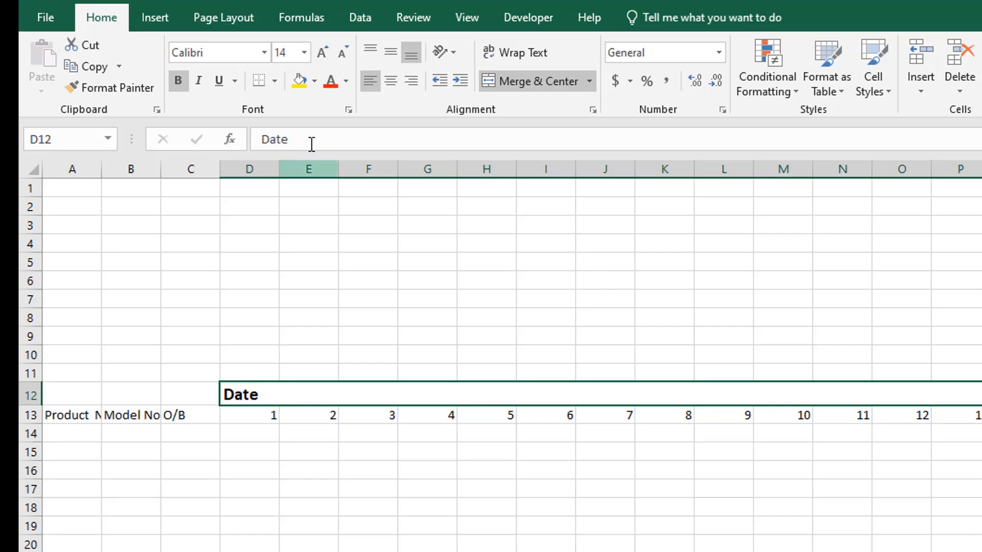
- Fill the merged Date heading with light gold and give it borders
left_click(314, 81)
left_click(413, 151)
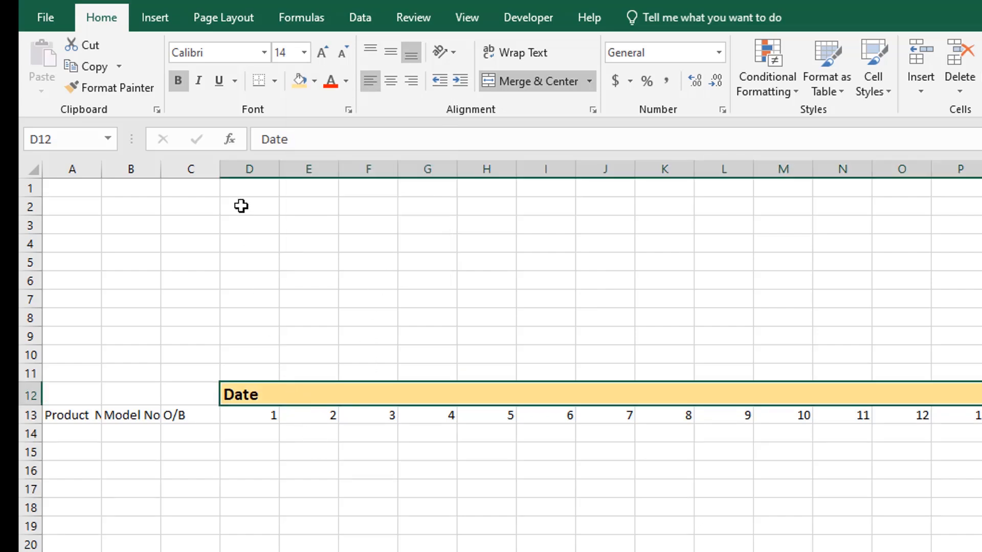
left_click(324, 335)
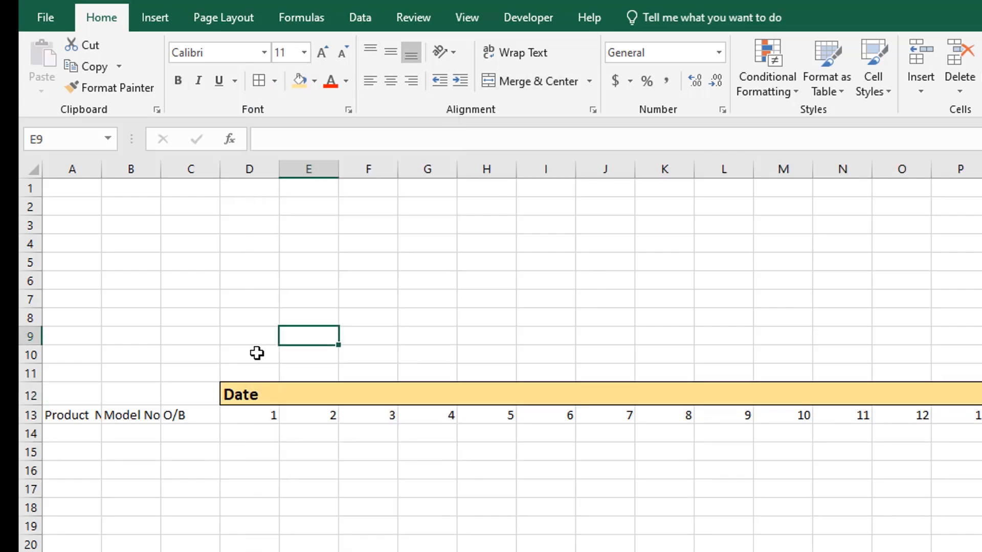
- Merge and center D10 to AJ11 above the Date heading and enter the heading In
left_click_drag(251, 353, 980, 373)
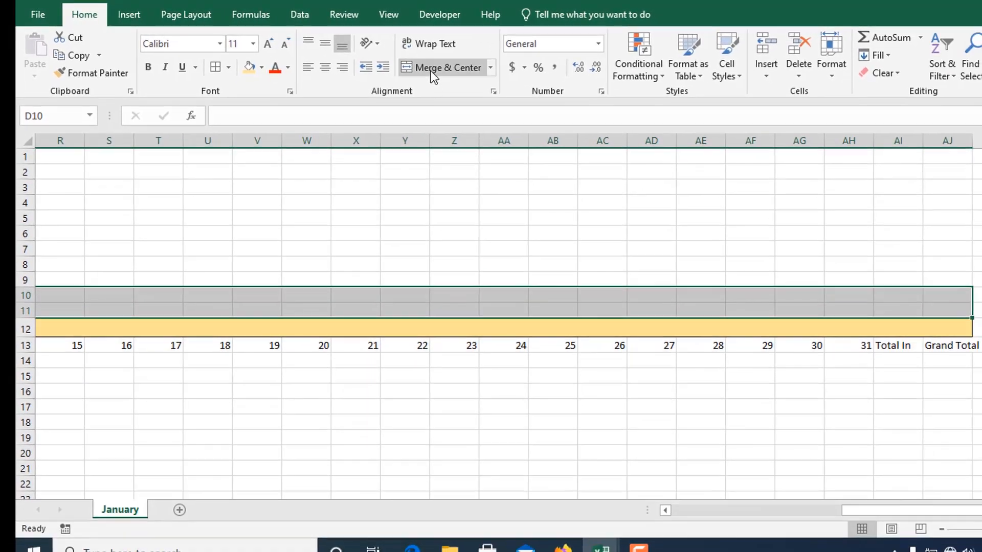
left_click(433, 71)
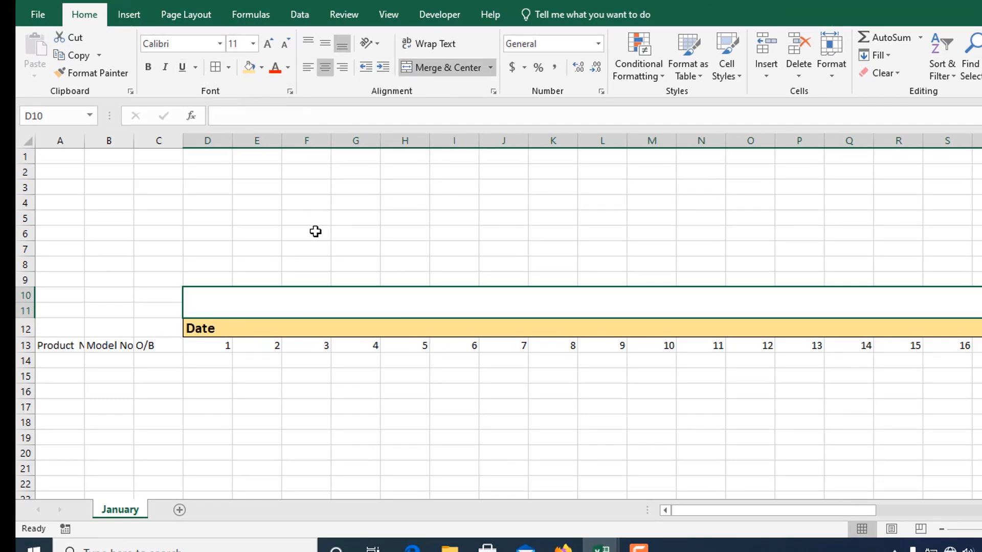
type("In")
- Format the In heading as bold, font size 24 and vertically middle-aligned
left_click(149, 72)
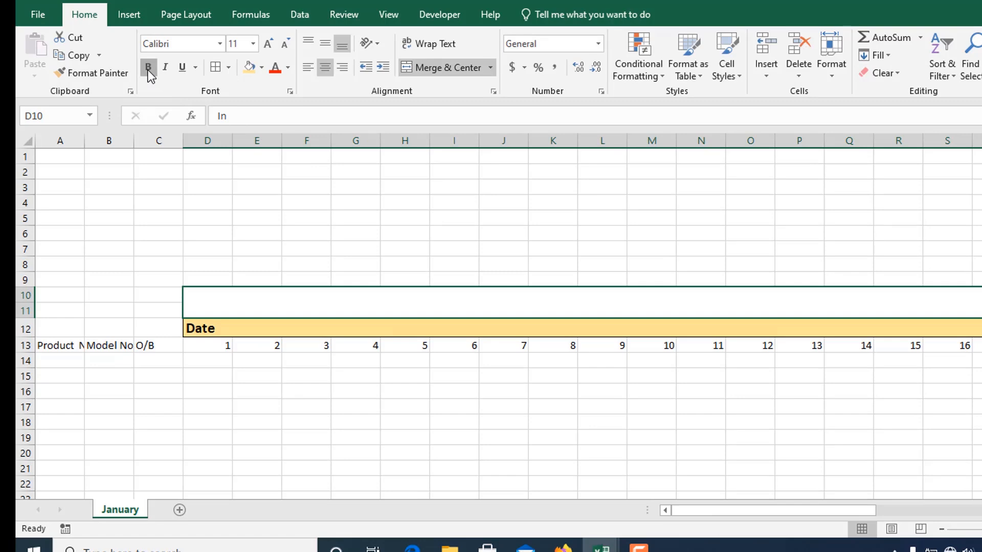
left_click(268, 47)
left_click(269, 47)
left_click(268, 48)
left_click(268, 48)
left_click(268, 48)
left_click(268, 48)
left_click(268, 48)
left_click(325, 44)
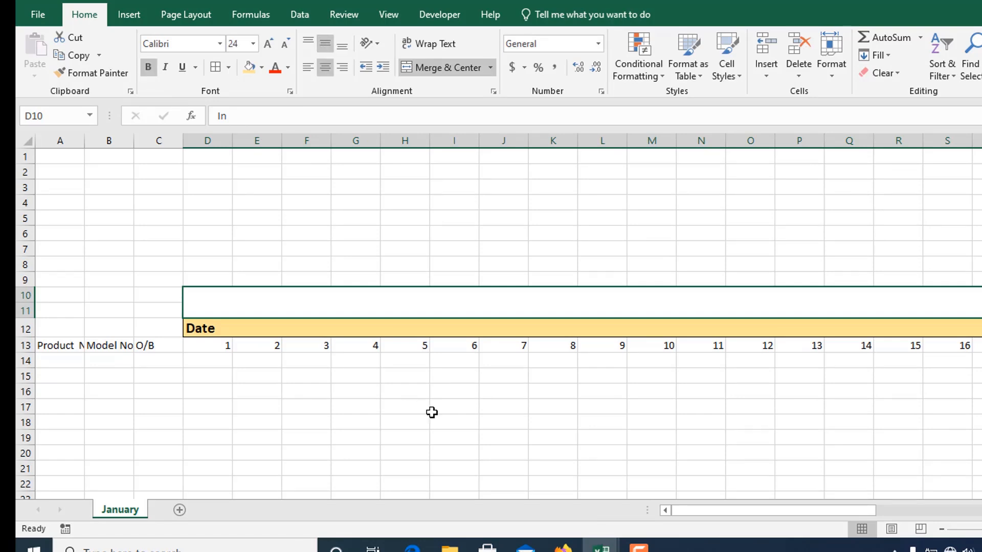
- Fill the merged In heading with yellow and give it borders
left_click_drag(432, 413, 404, 412)
left_click(389, 306)
left_click(262, 67)
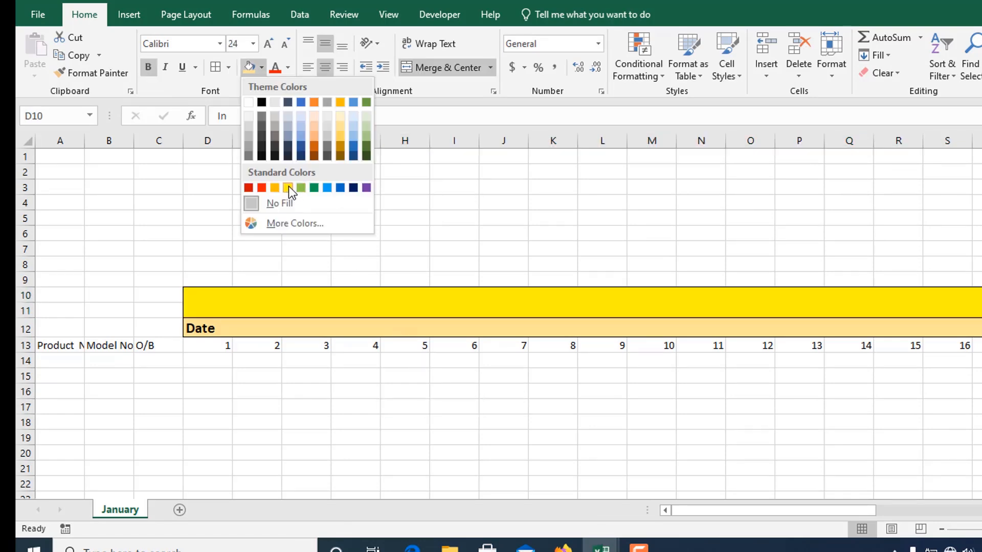
left_click(288, 188)
left_click(404, 422)
- Merge and center A10 to C12 beside the In heading and enter Month: January/23
left_click_drag(76, 296, 164, 297)
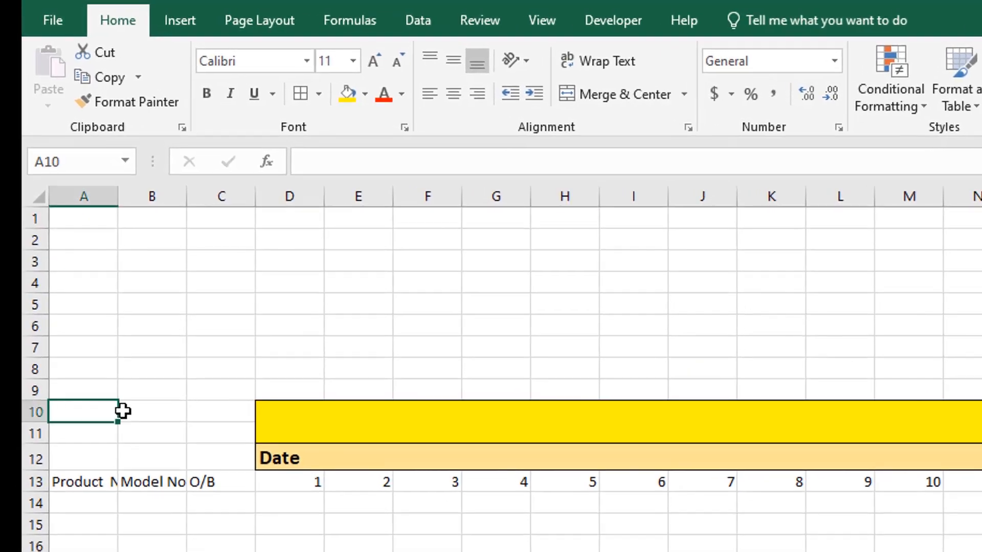
left_click_drag(231, 415, 230, 455)
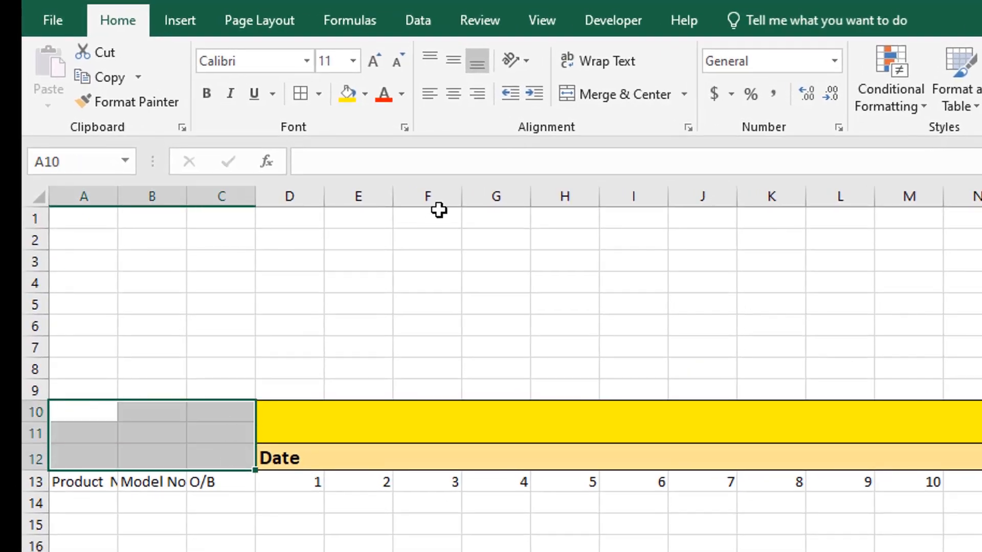
left_click(620, 99)
double_click(153, 427)
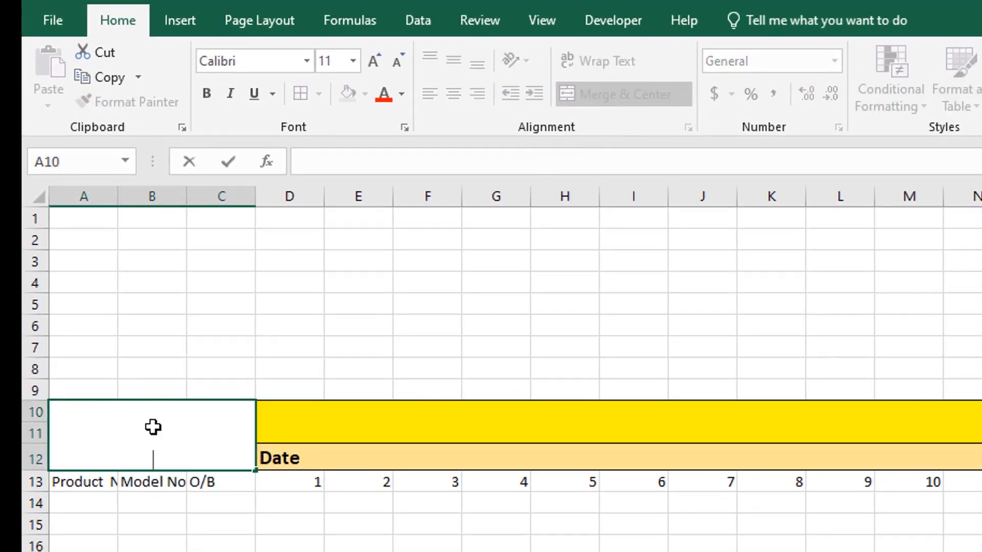
type("Month: ")
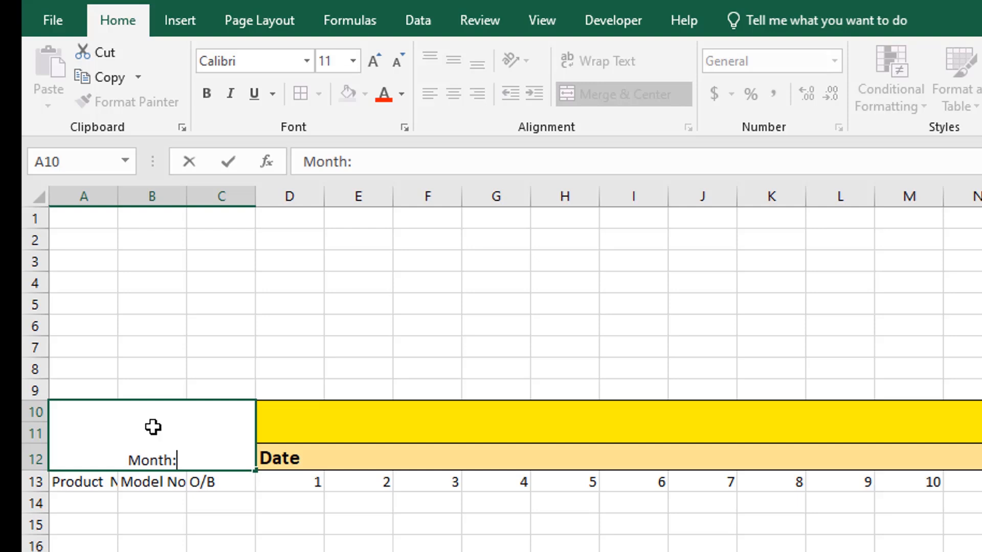
type("January/23")
key("ctrl+Return")
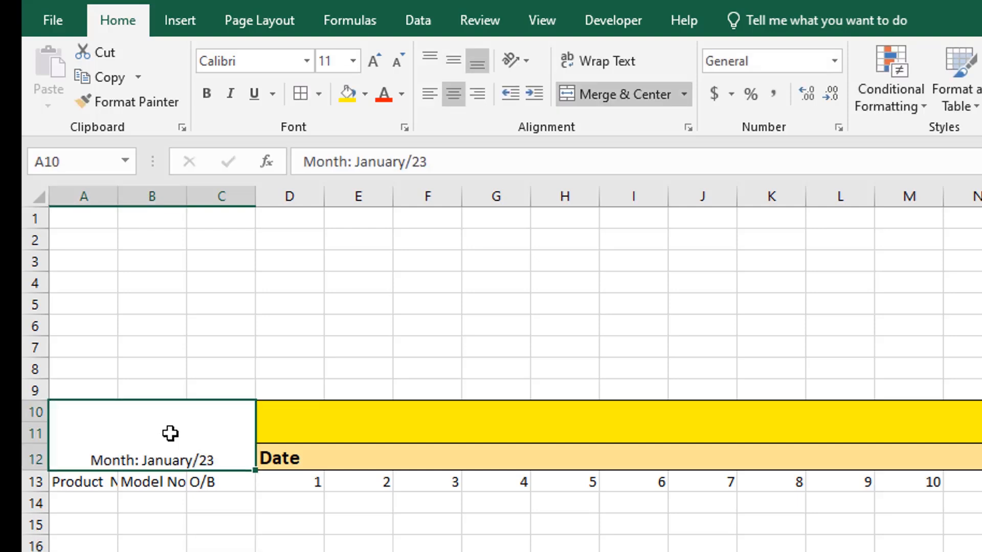
- Format the month heading as vertically middle-aligned, bold and font size 16
left_click(454, 60)
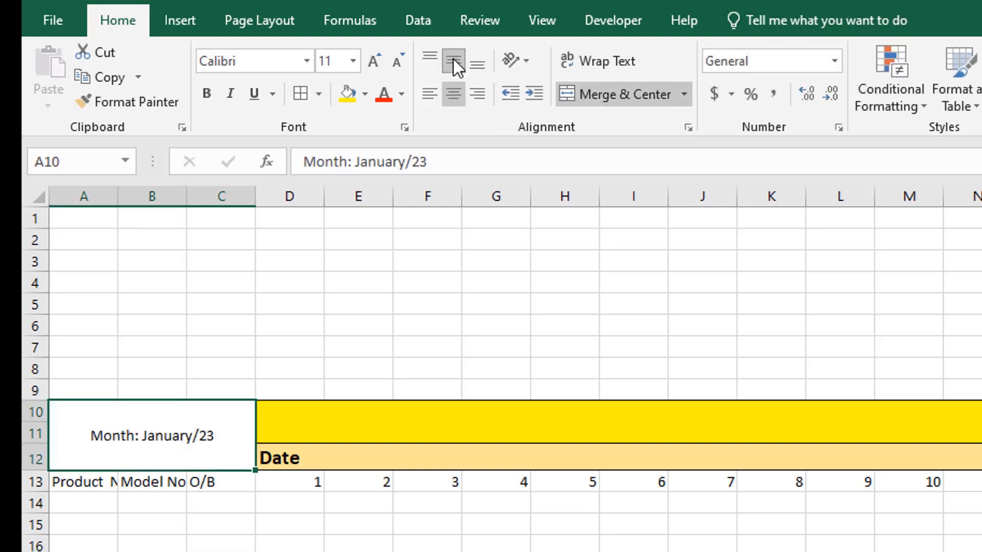
left_click(202, 97)
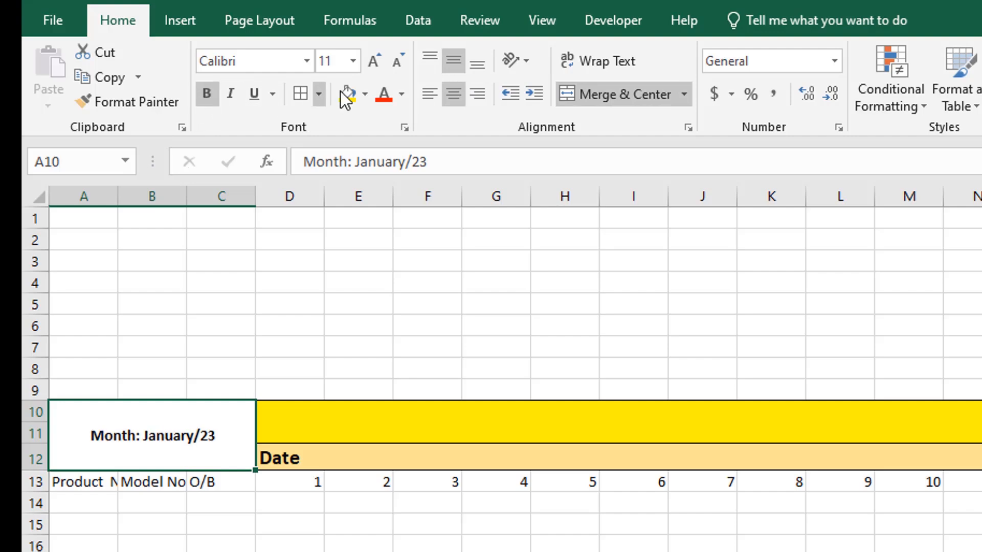
left_click(375, 62)
left_click(376, 62)
left_click(375, 62)
- Fill the merged month heading with light blue and give it borders
left_click(366, 95)
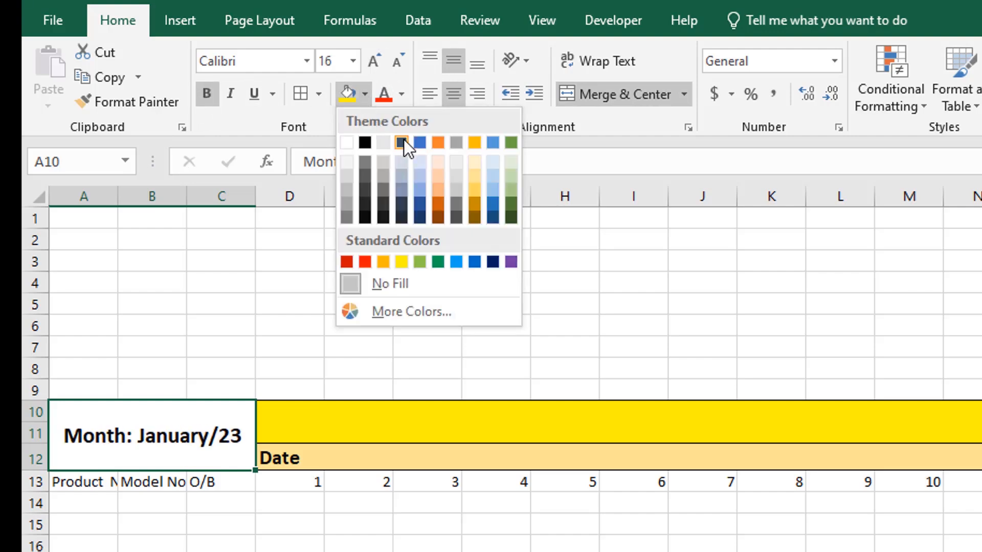
left_click(492, 166)
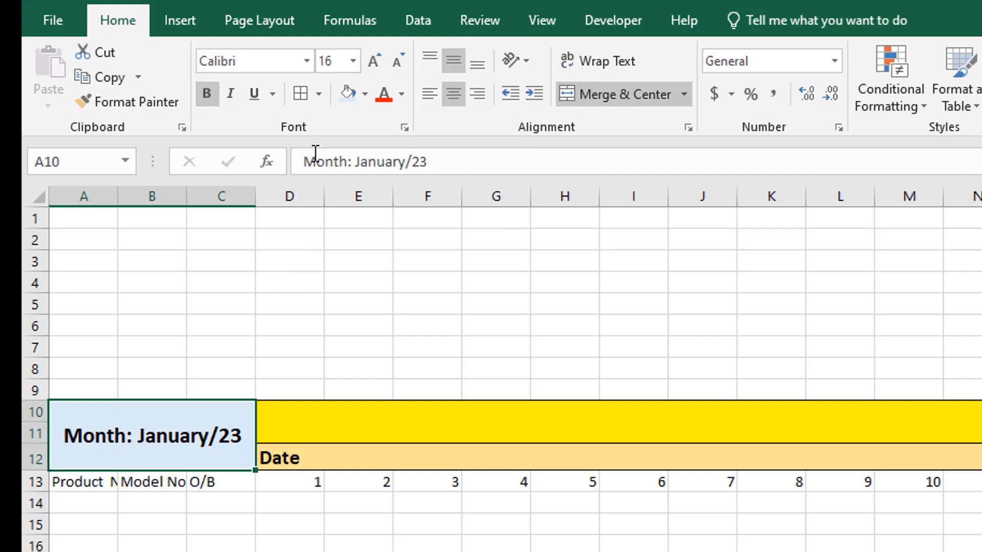
left_click(300, 96)
left_click(286, 551)
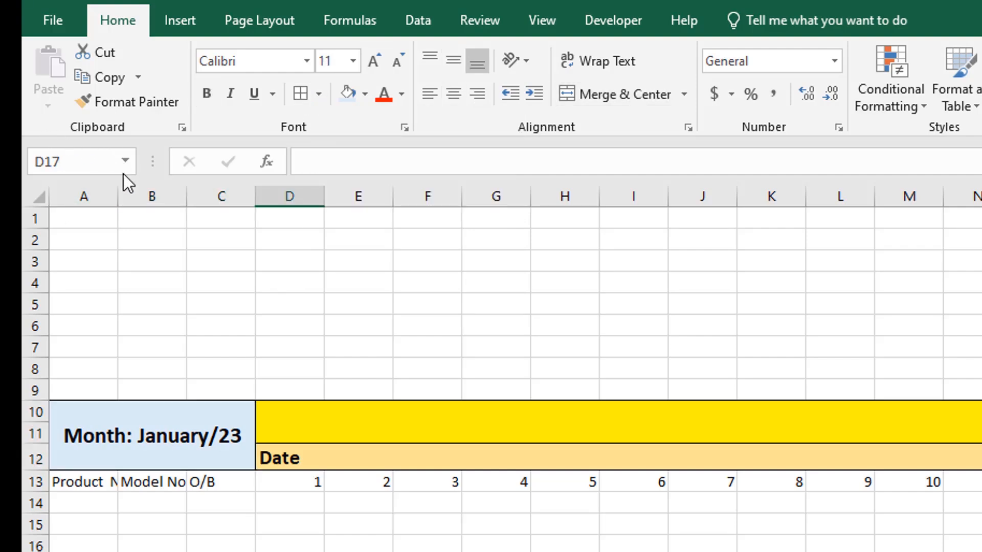
- Widen columns A, B and C so the Product Name, Model No and O/B headings fit
left_click_drag(118, 193, 188, 188)
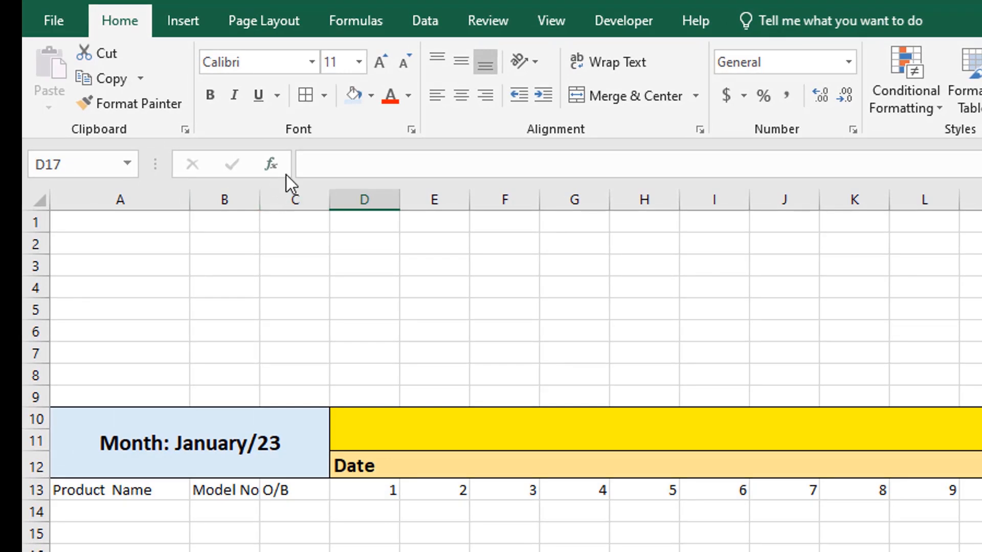
left_click_drag(260, 197, 283, 198)
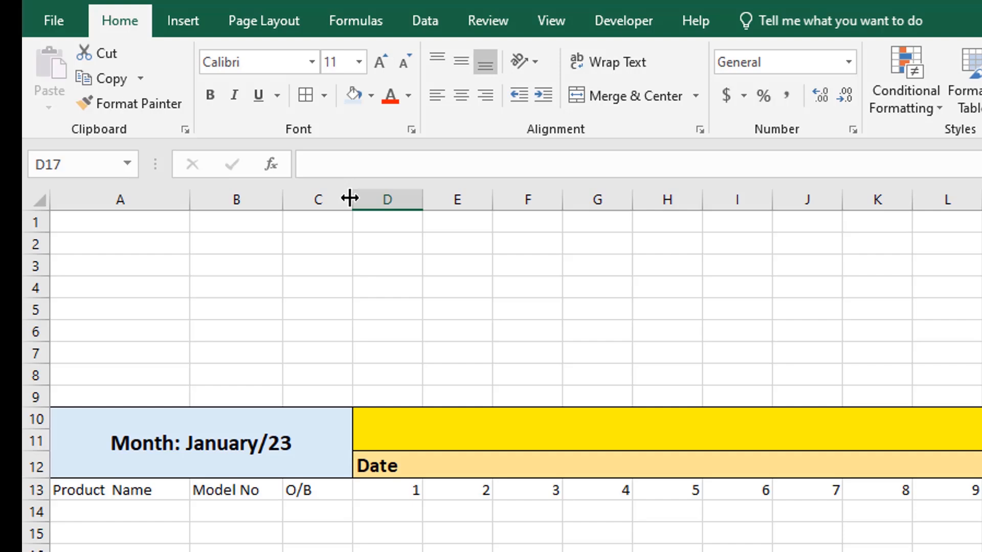
left_click_drag(350, 198, 369, 197)
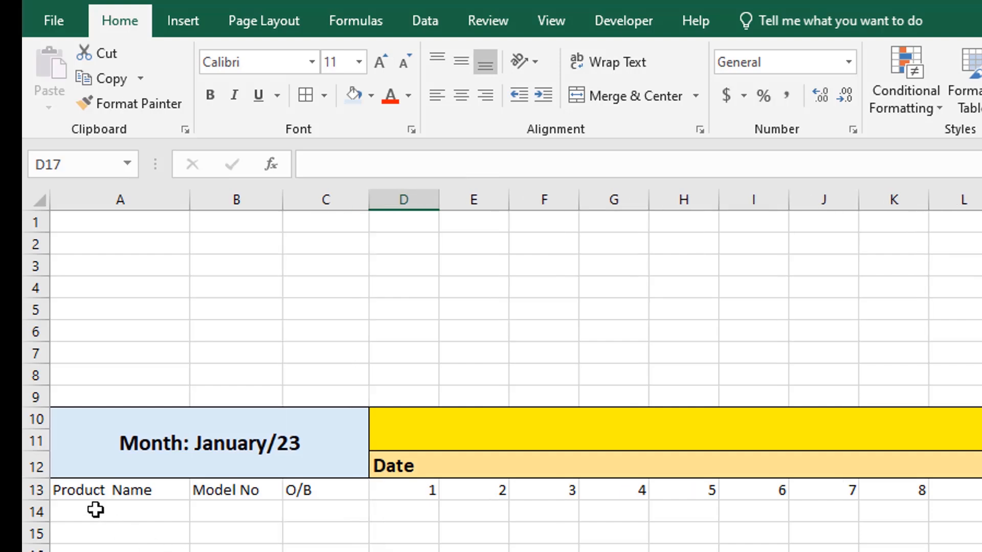
- Apply all borders to the stock table range A13 to AJ74
left_click_drag(83, 492, 910, 440)
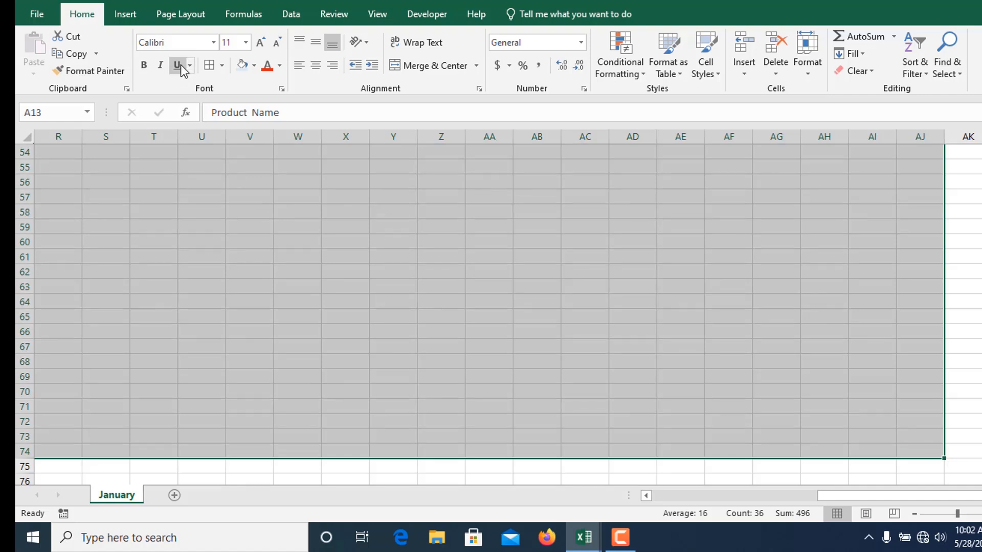
left_click(222, 66)
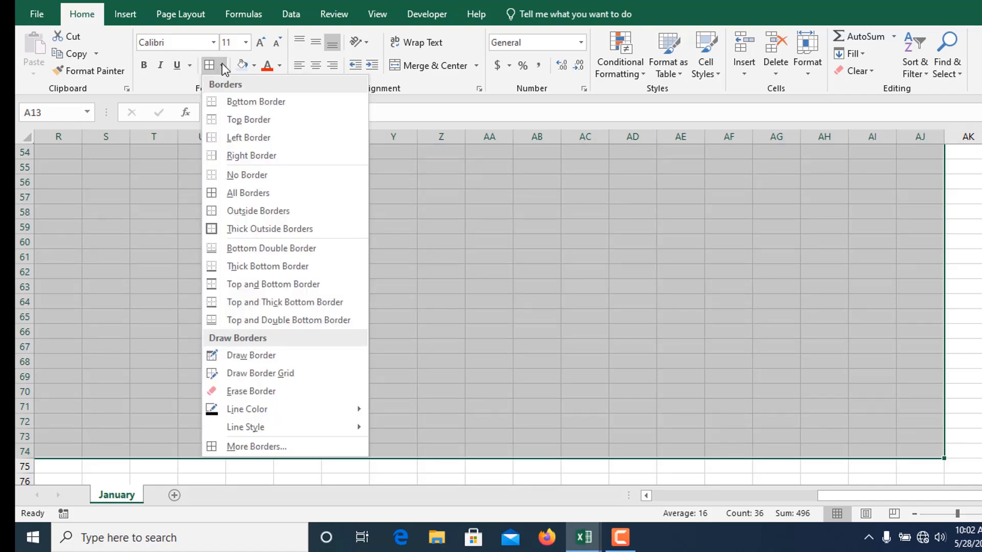
left_click(244, 193)
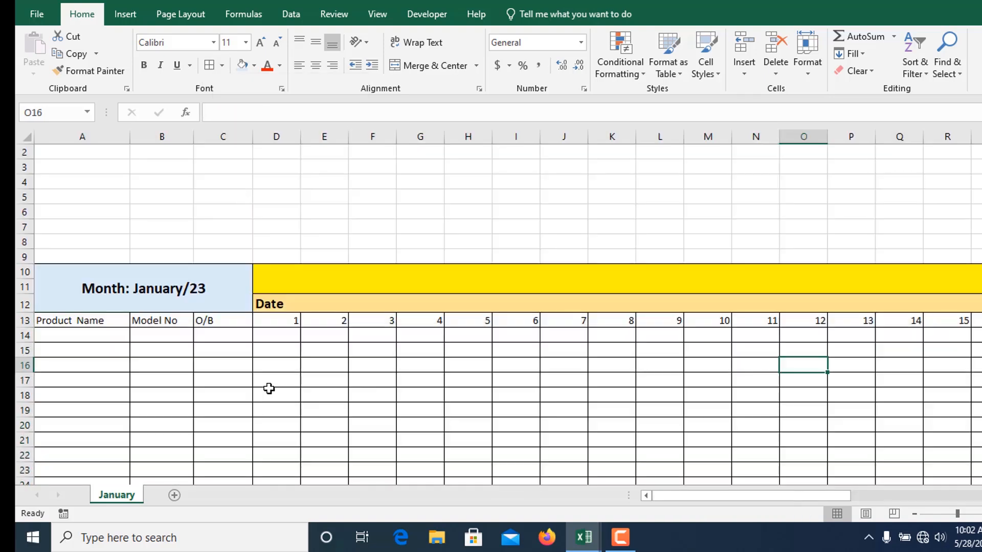
- Enter the product Biscuit in rows 14 to 17 with the models Large, Medium, Small and Mini
left_click(87, 333)
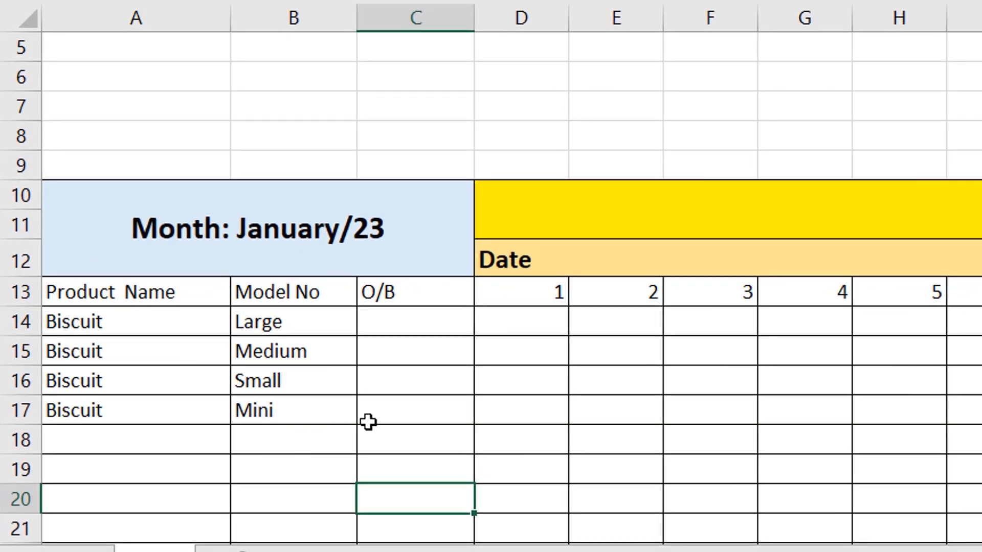
left_click(442, 322)
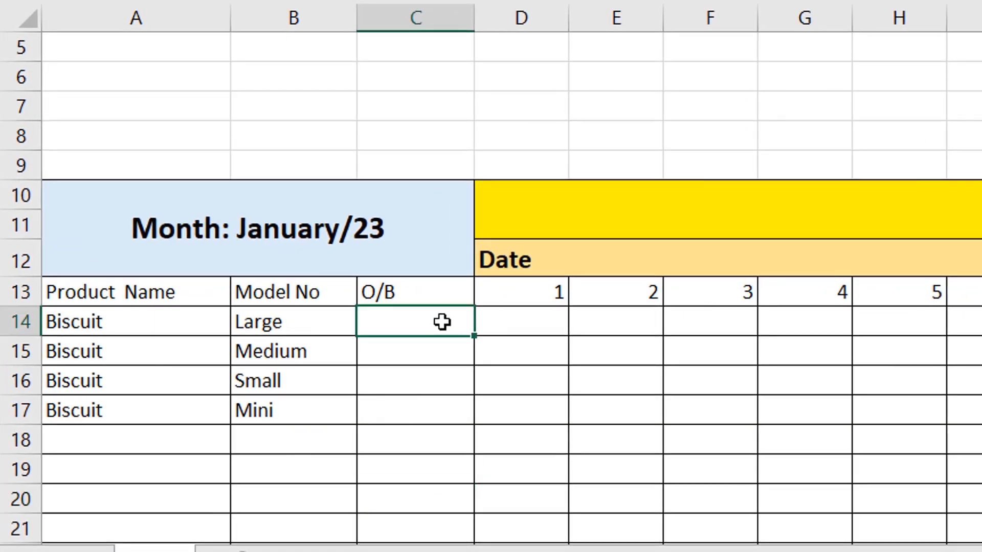
left_click(318, 223)
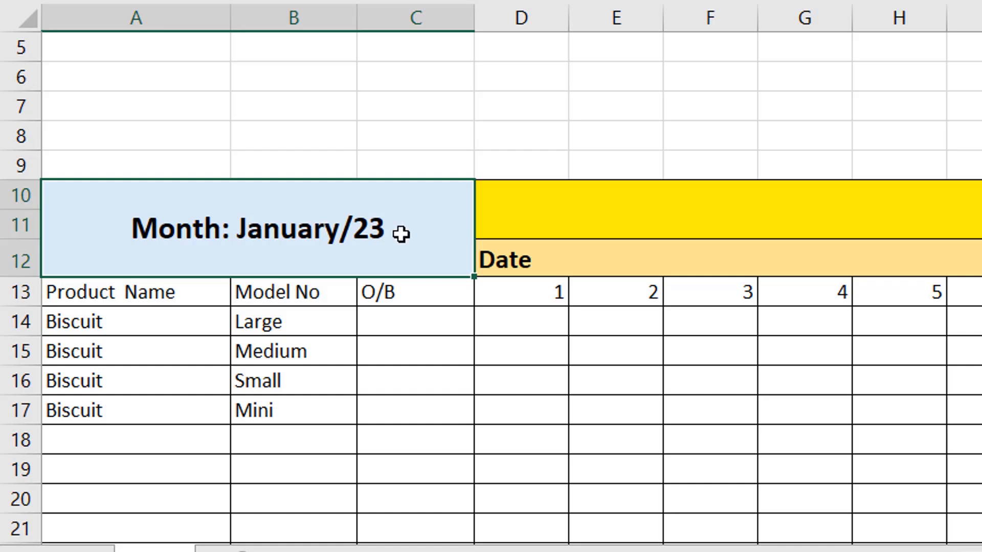
- Enter the O/B values 50, 100, 300 and 40 for the Large, Medium, Small and Mini biscuits
left_click(397, 324)
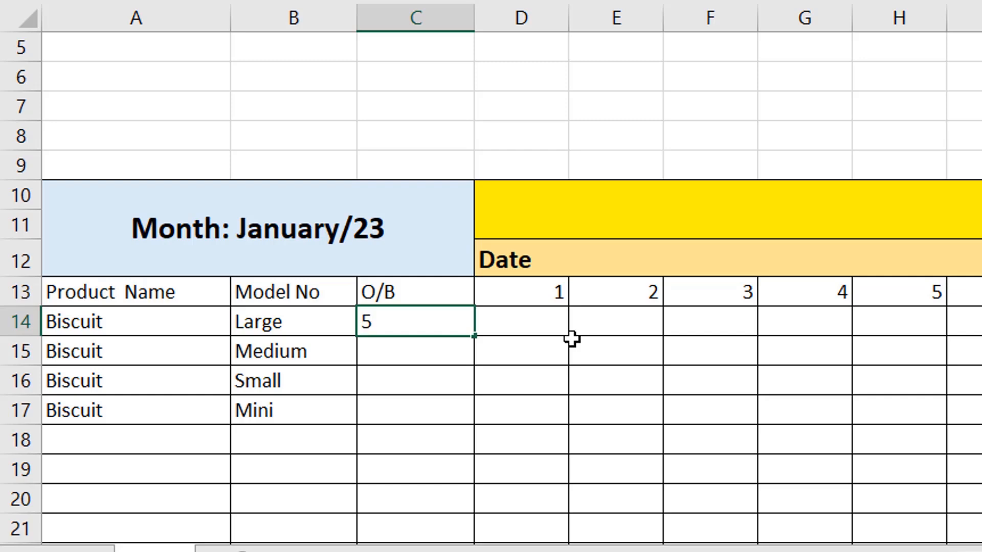
type("0")
key("Return")
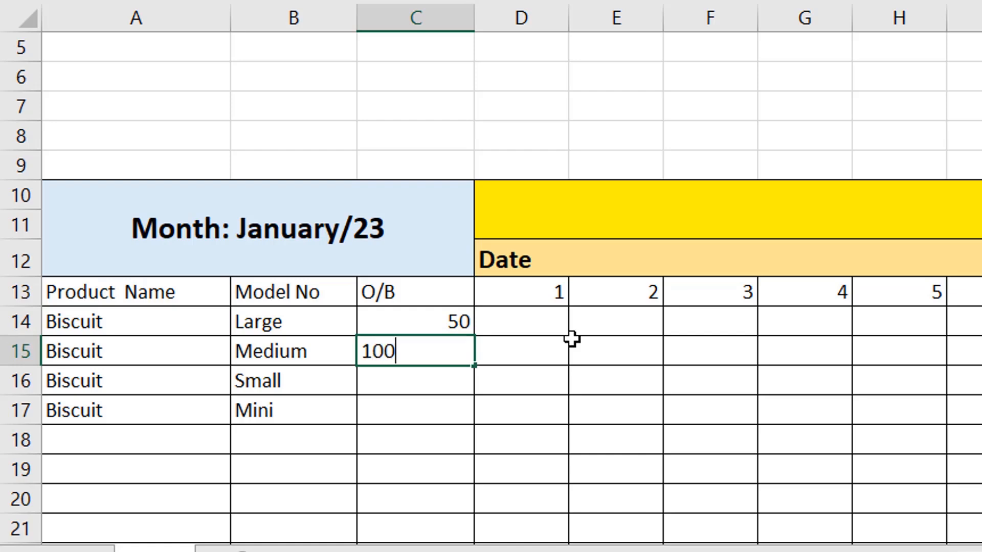
type("100")
key("Return")
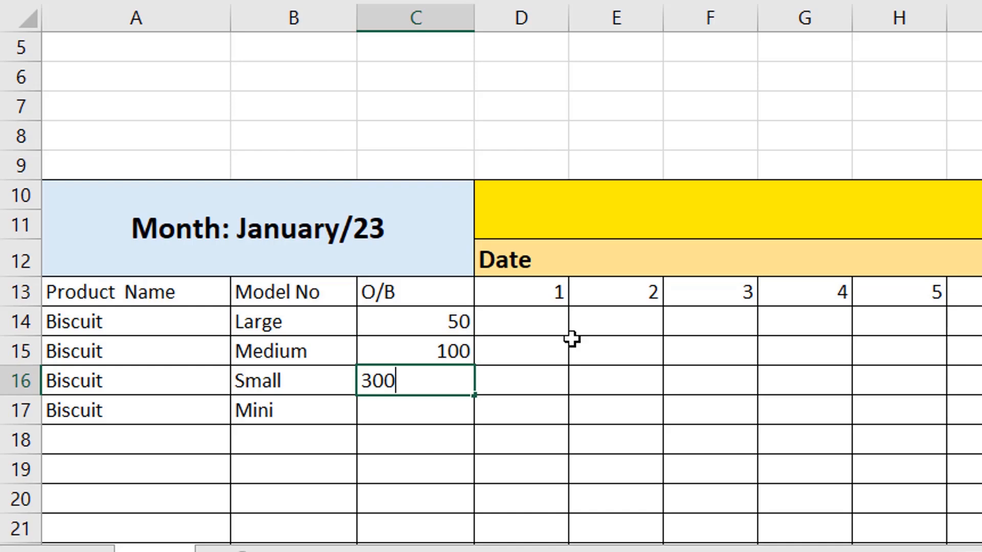
key("Return")
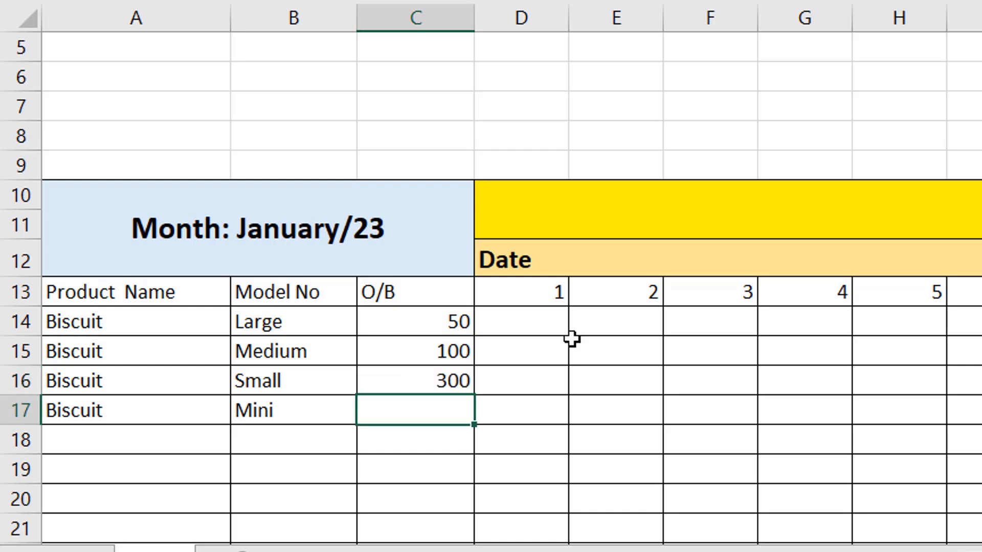
type("40")
key("Return")
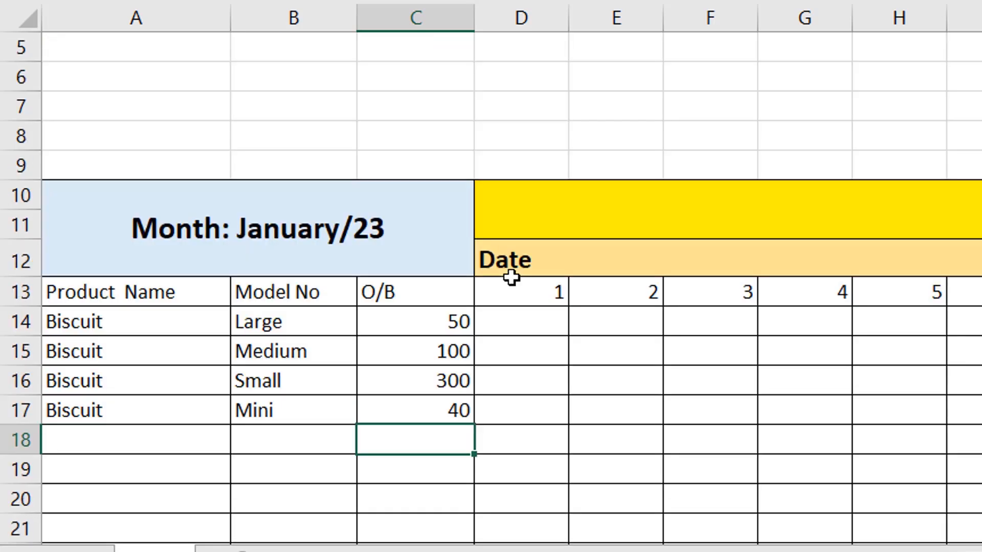
- Enter the label Total in cell B74 on the last row of the bordered table
scroll(509, 274, "up", 2)
scroll(445, 291, "down", 3)
scroll(445, 292, "down", 20)
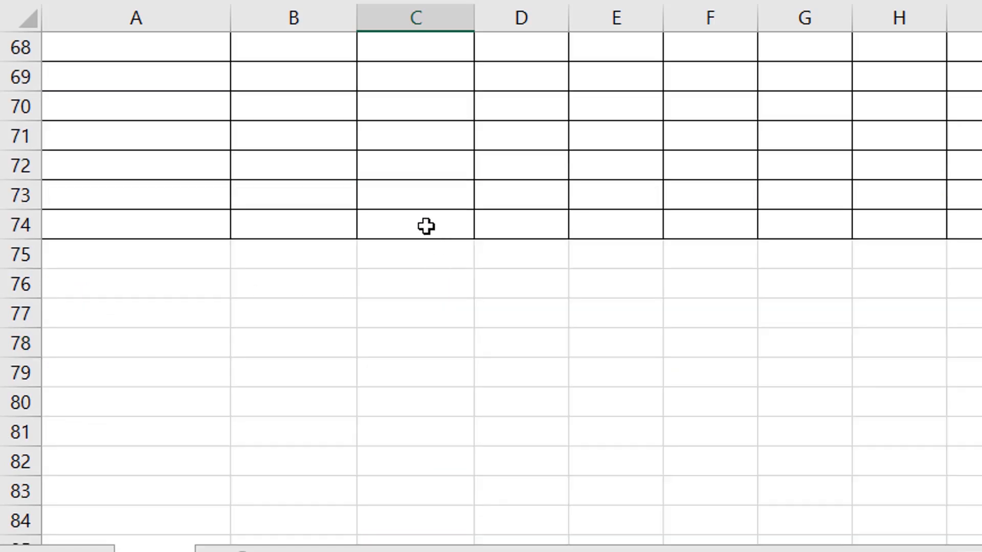
left_click(426, 226)
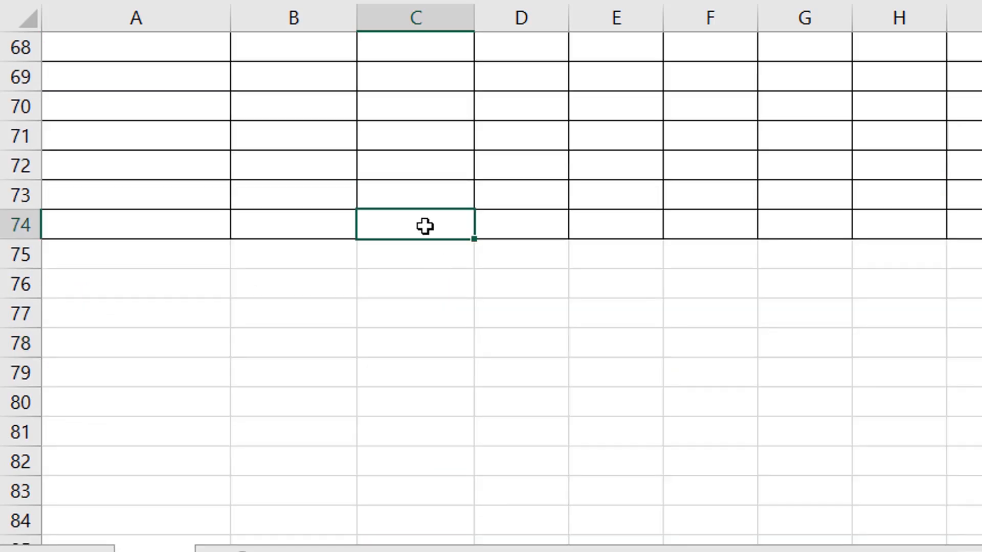
left_click(308, 221)
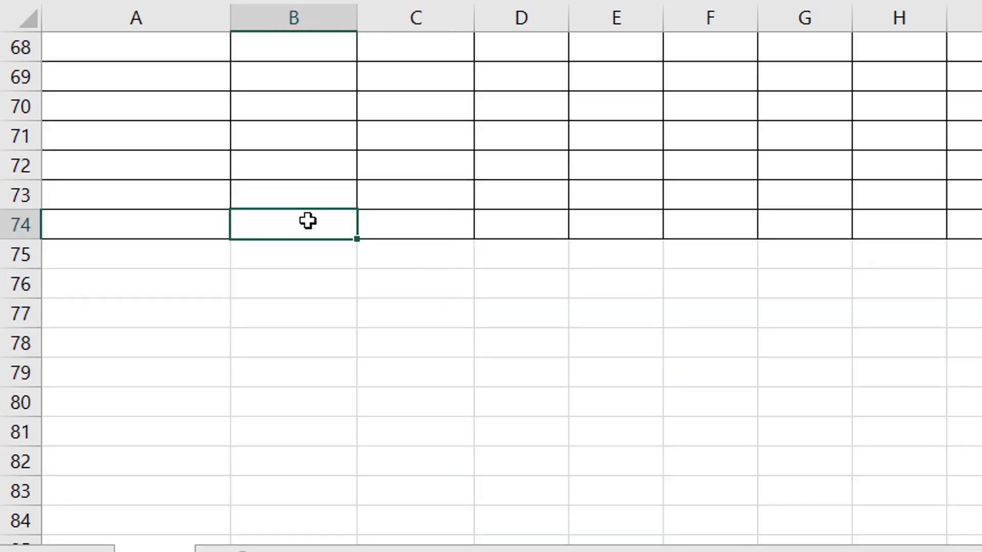
type("Total")
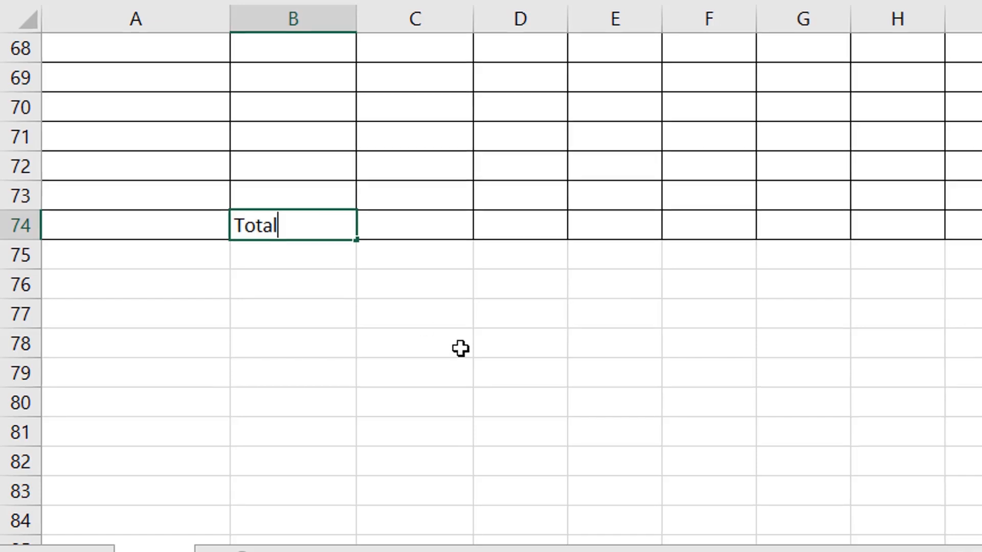
left_click(379, 348)
- Fill the Total row from A74 to AJ74 with the yellow colour
left_click_drag(123, 225, 325, 229)
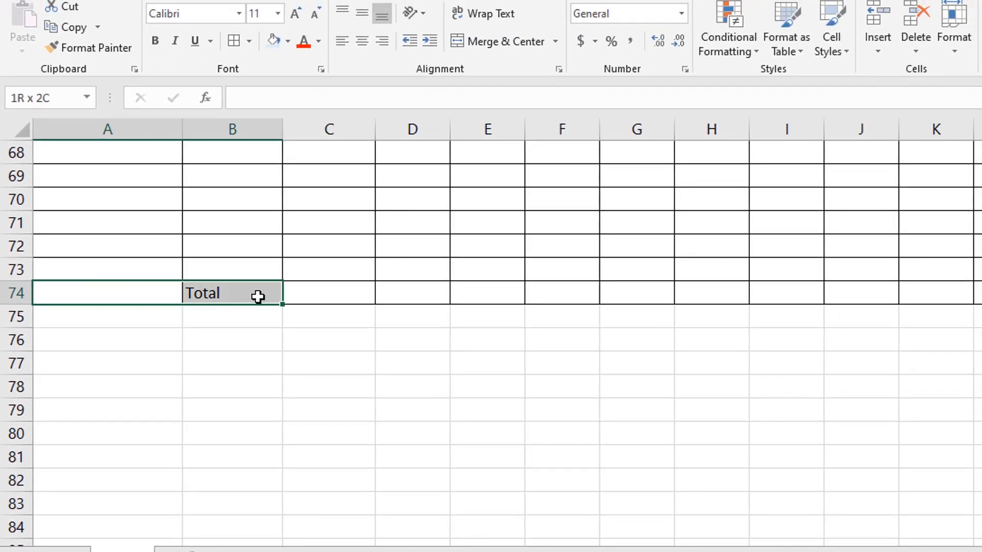
left_click_drag(258, 297, 977, 293)
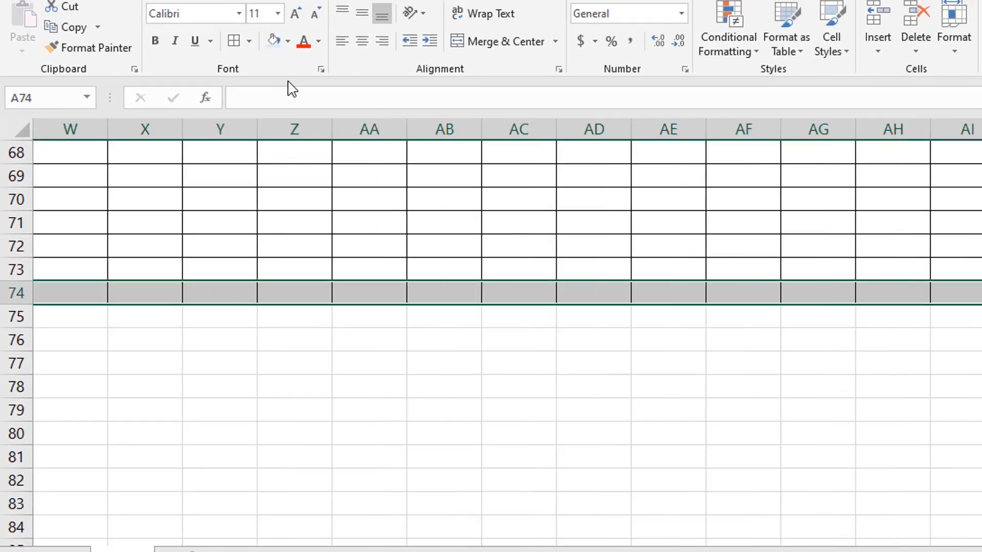
left_click(288, 41)
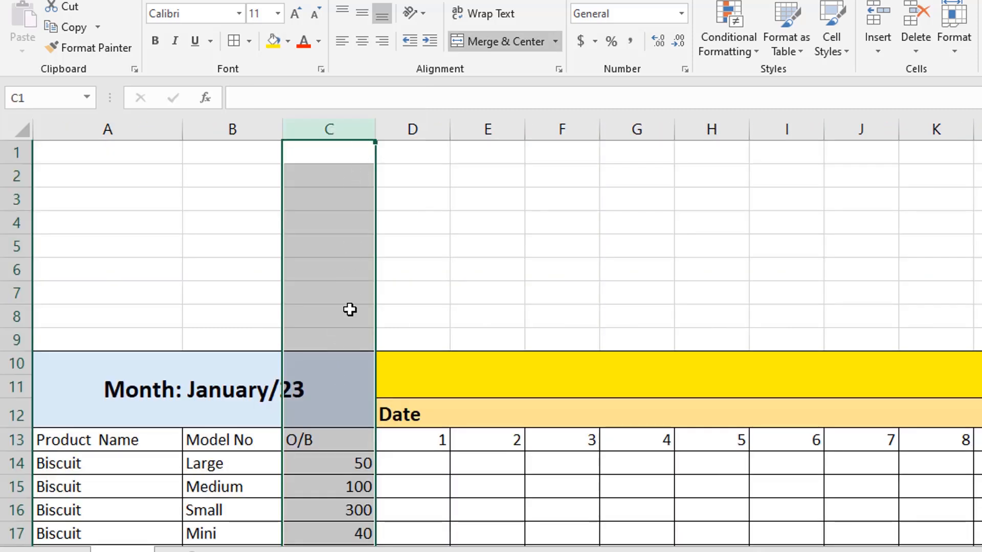
- Enter a SUM formula in cell C74 that totals the O/B values in C14:C73
scroll(350, 311, "down", 5)
scroll(350, 311, "down", 18)
left_click(341, 240)
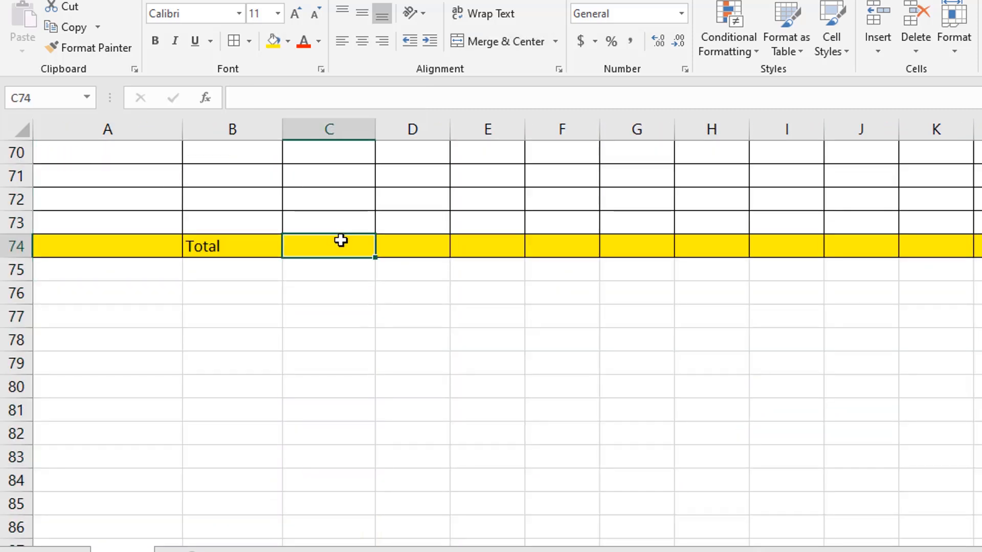
scroll(412, 280, "up", 1)
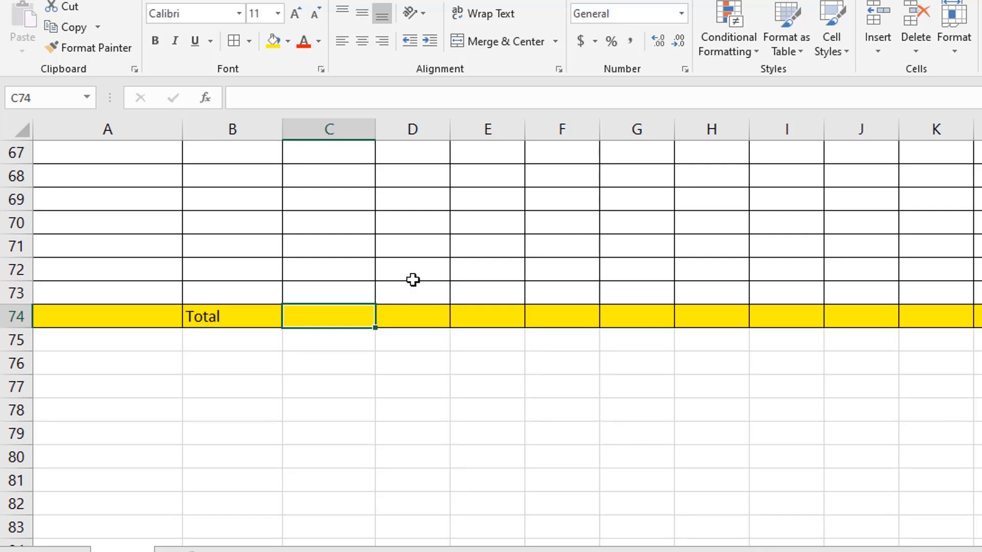
type("=")
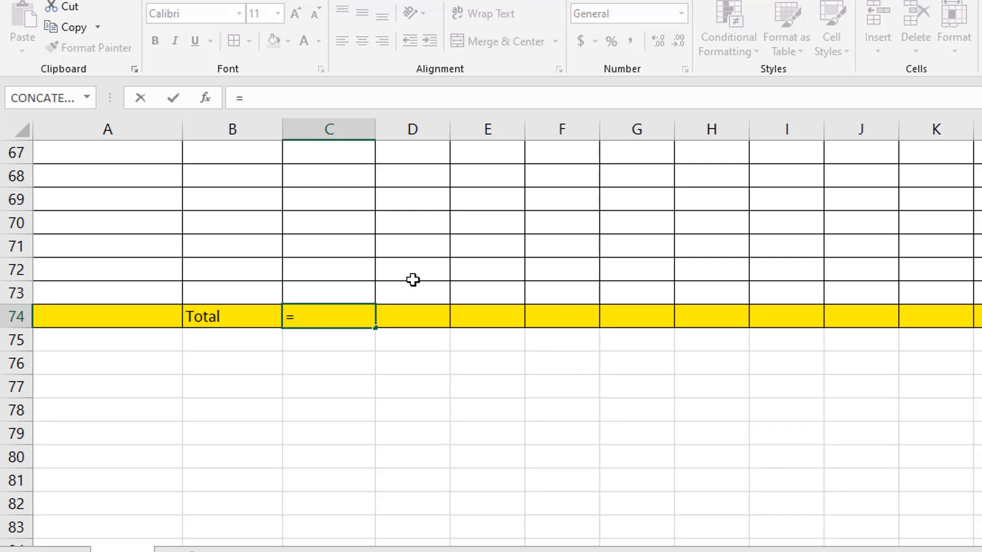
type("sum")
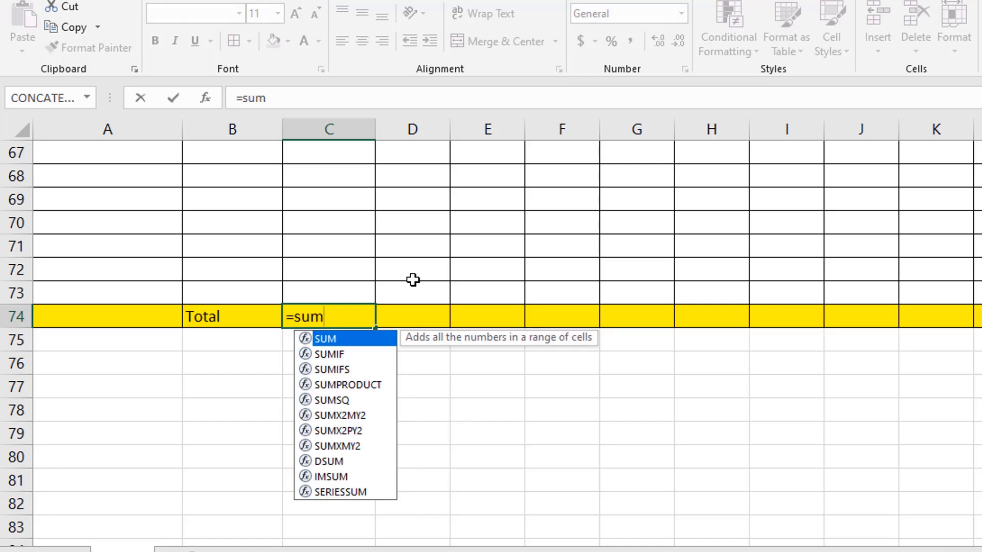
type("(")
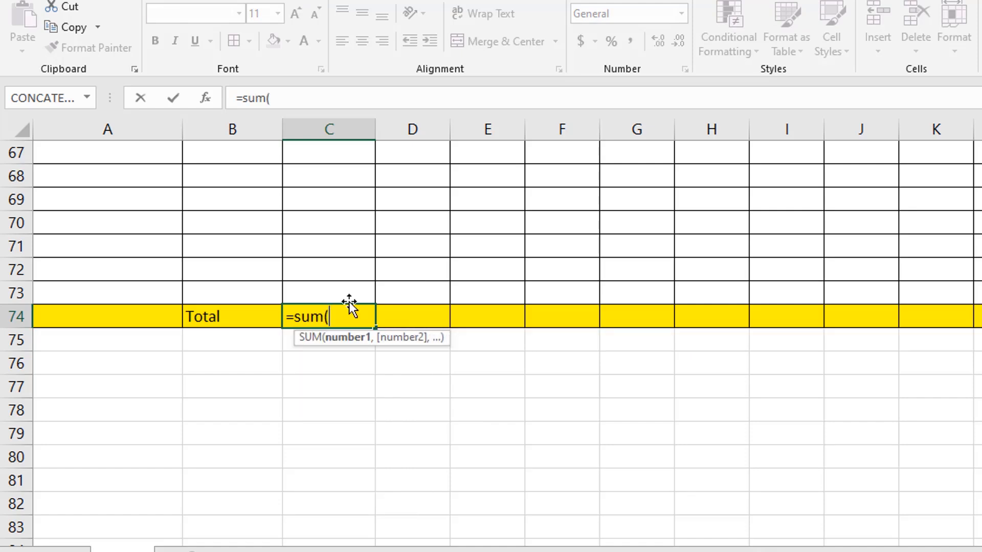
scroll(338, 283, "up", 15)
scroll(336, 271, "up", 6)
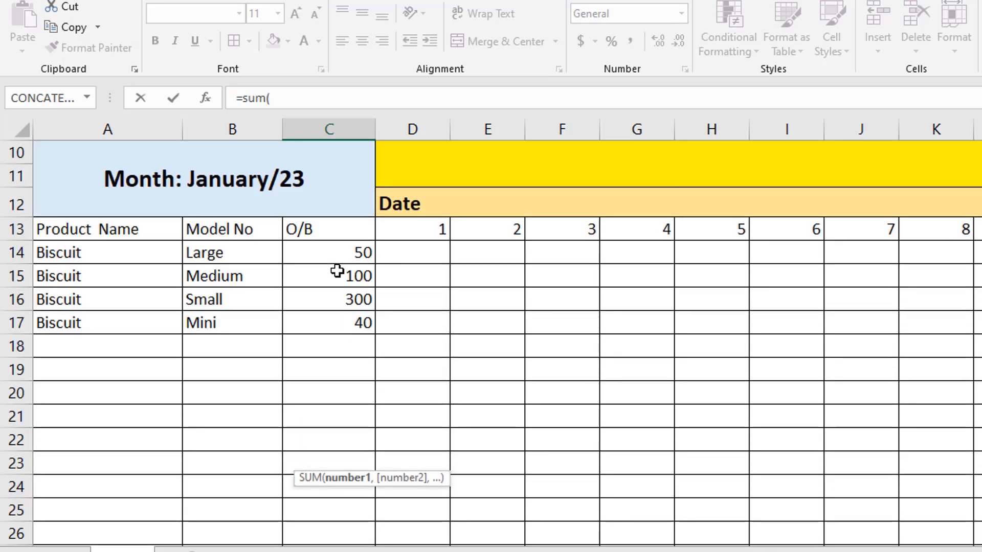
scroll(335, 289, "down", 1)
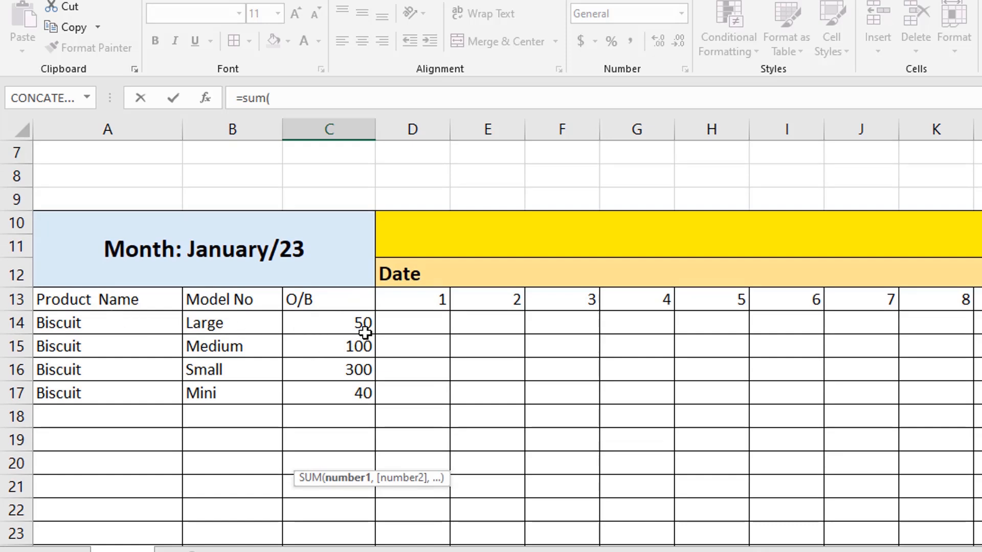
left_click(347, 323)
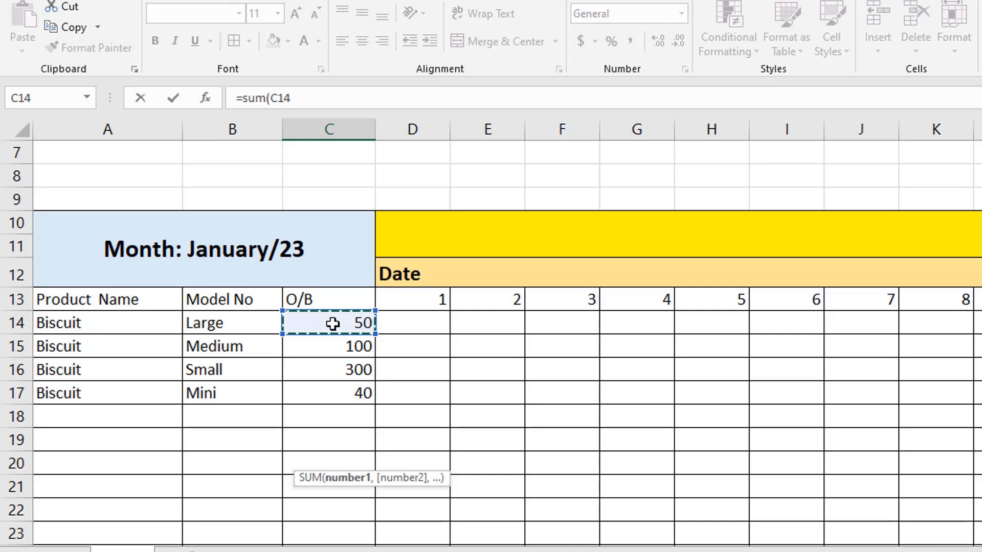
left_click_drag(333, 323, 348, 548)
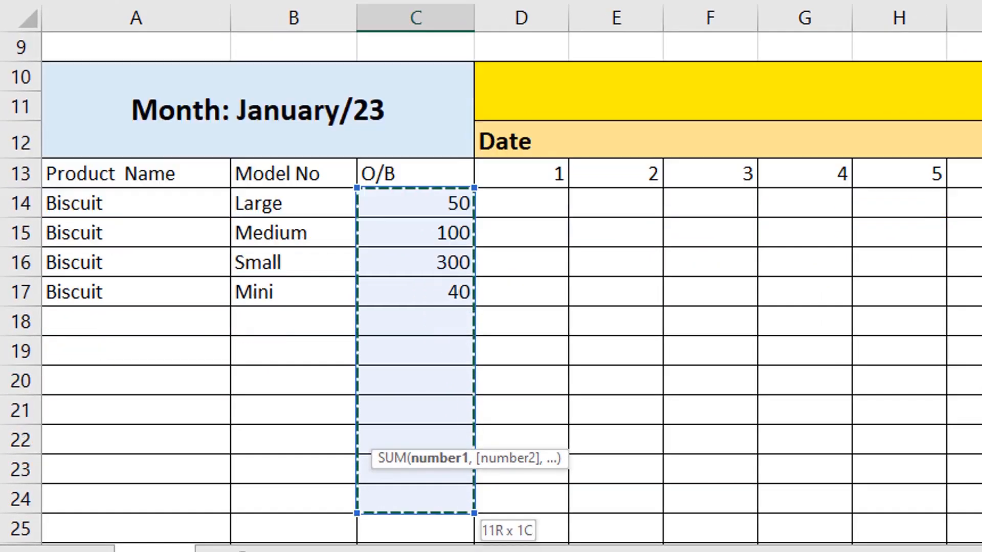
left_click_drag(425, 544, 441, 457)
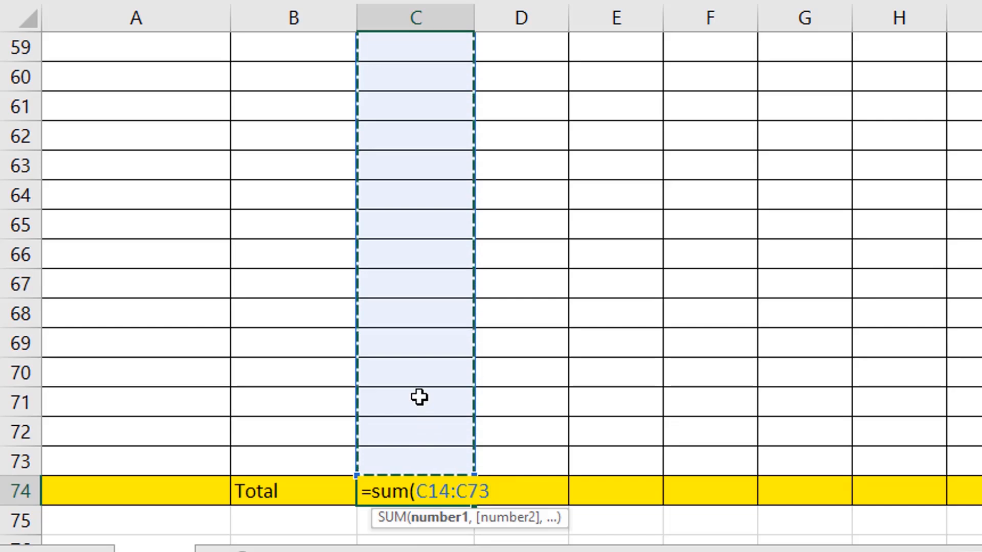
key("Return")
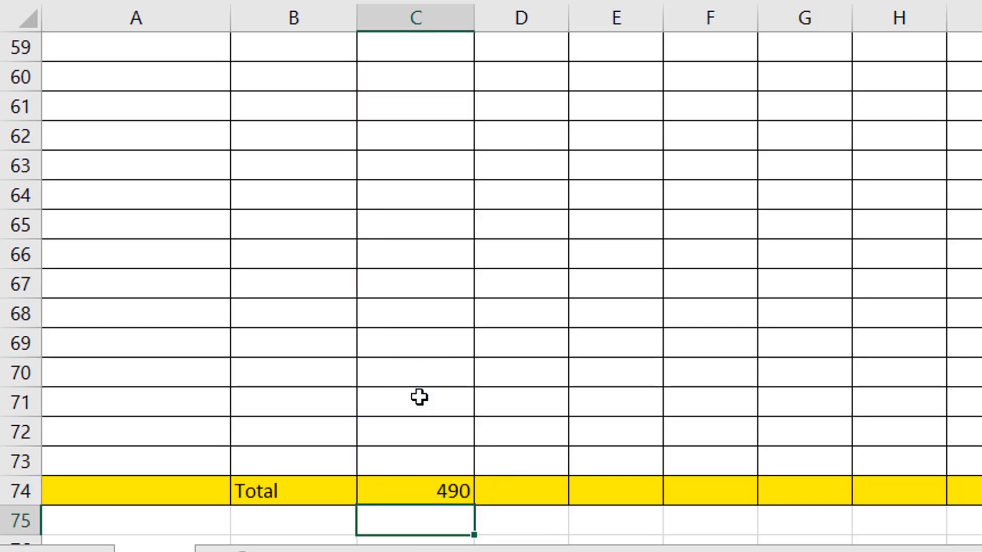
- Check the O/B total in C74 against the opening balances of the four biscuit models
left_click(488, 532)
left_click(420, 491)
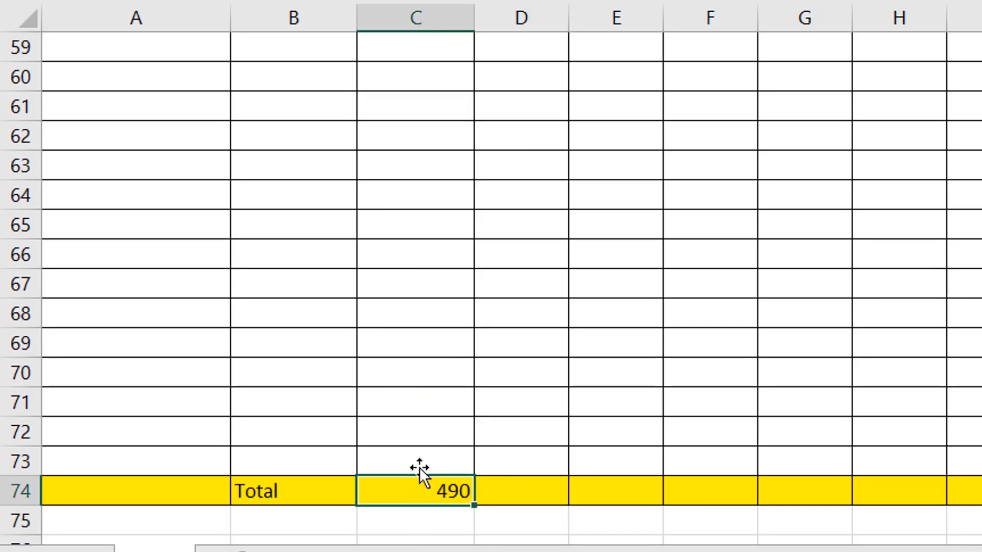
scroll(447, 341, "up", 17)
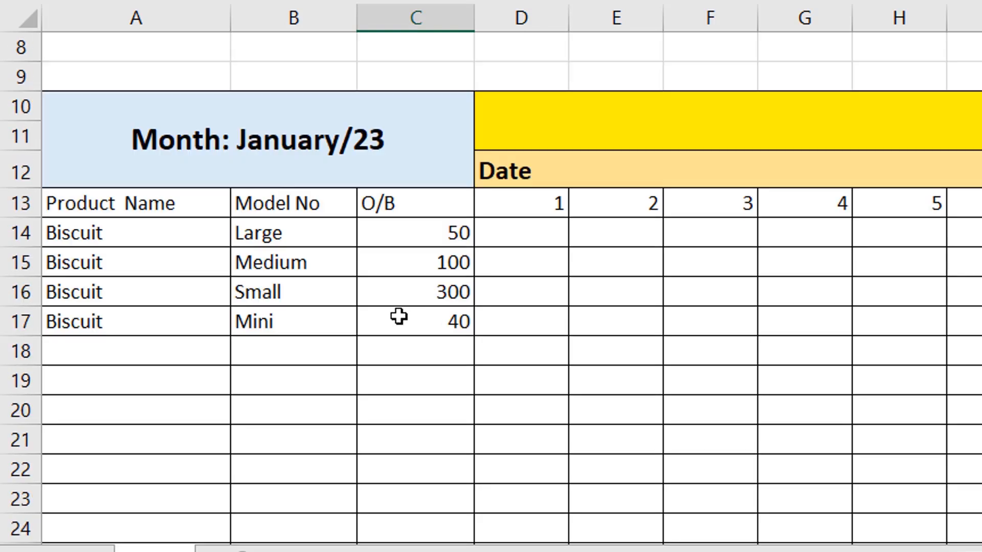
left_click(429, 235)
left_click(417, 268)
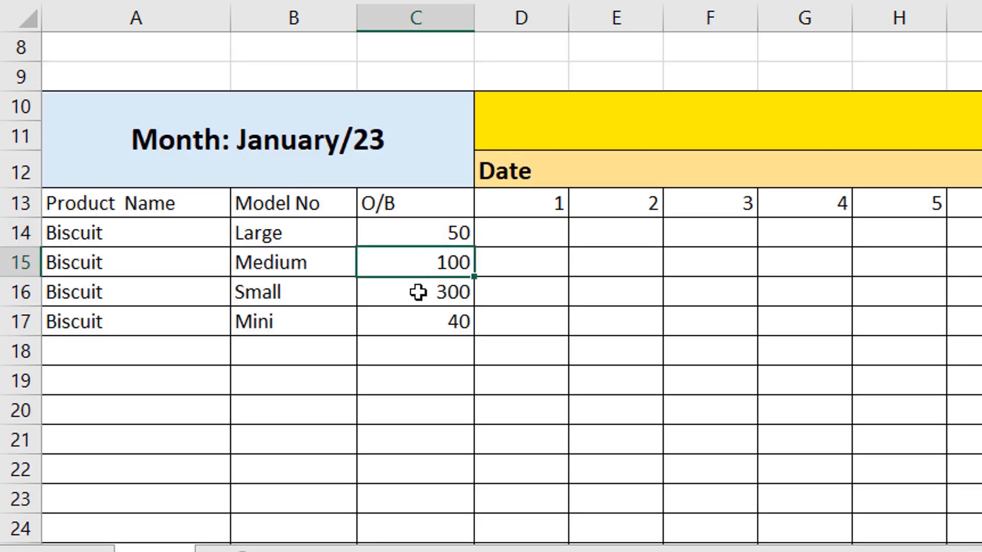
left_click(417, 291)
left_click(429, 325)
key("ctrl+Down")
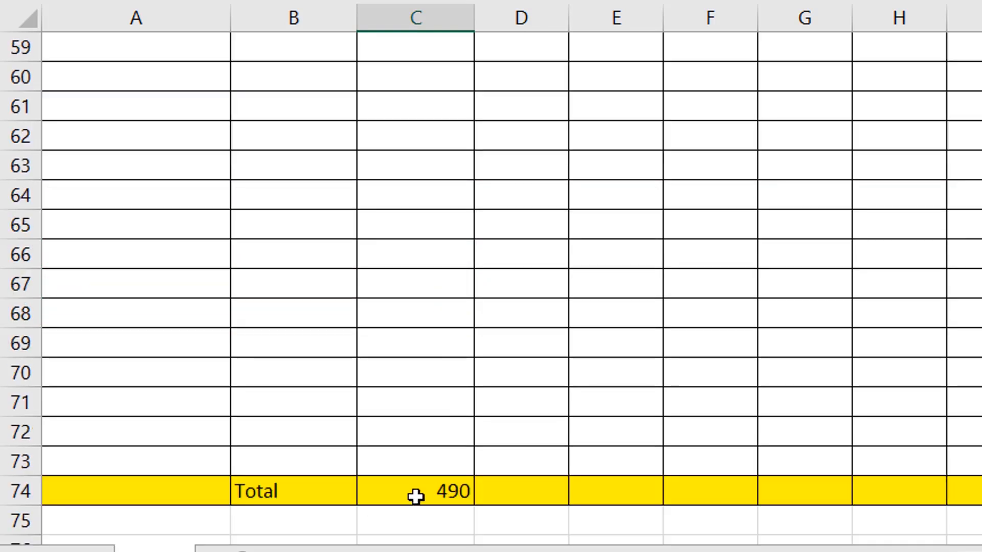
scroll(795, 357, "up", 18)
scroll(347, 477, "down", 2)
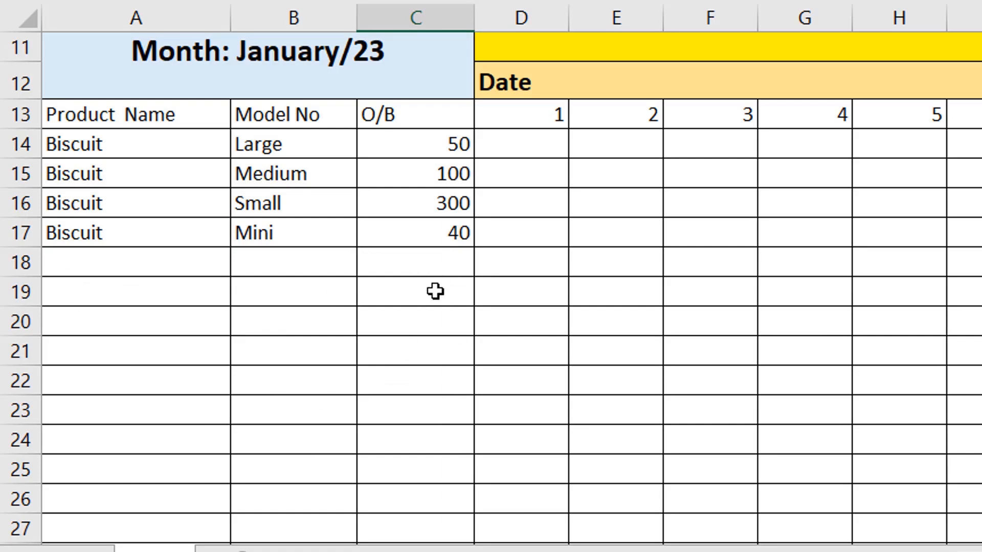
scroll(438, 361, "up", 3)
- Enter a SUM formula in the Total In cell AI14 that adds the daily entries in D14:AH14
left_click(839, 278)
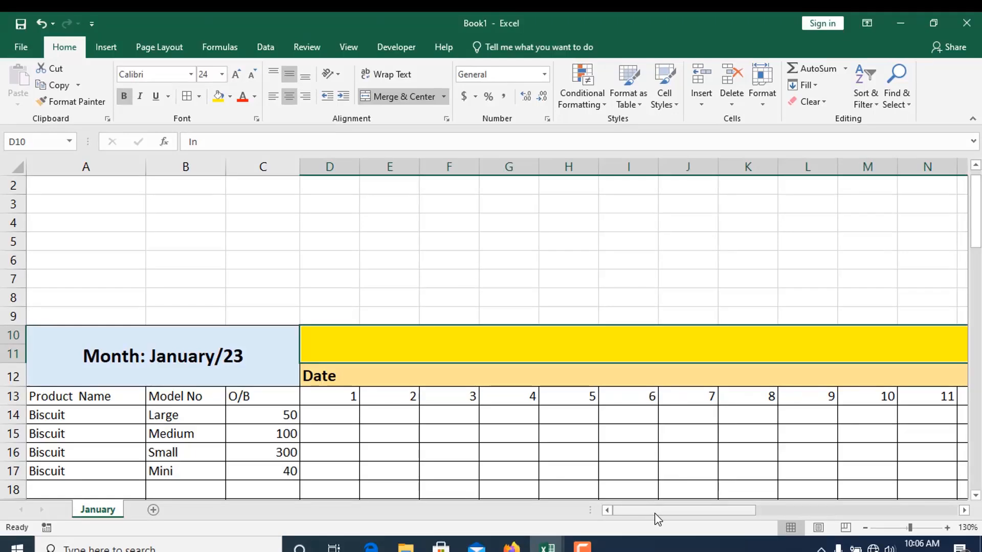
left_click_drag(654, 514, 851, 512)
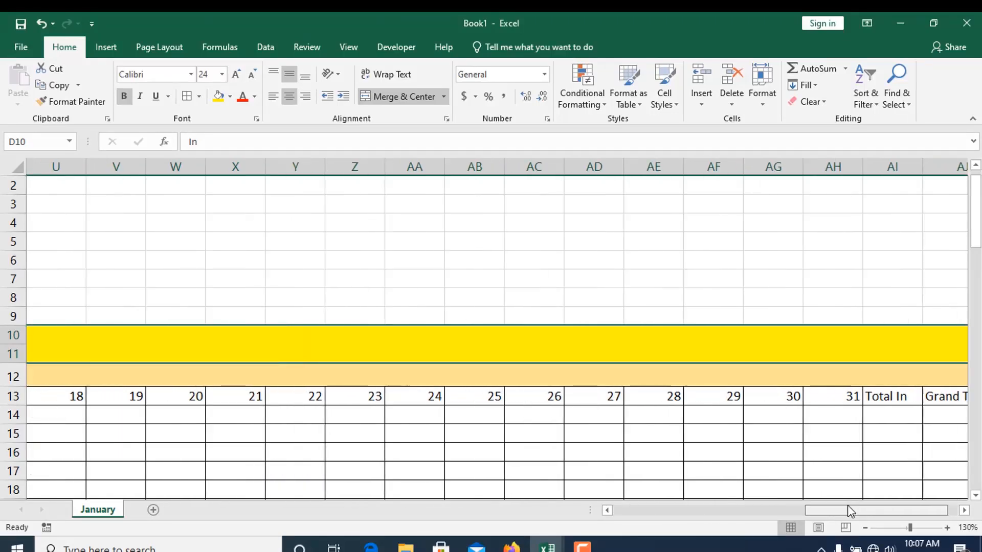
left_click(895, 414)
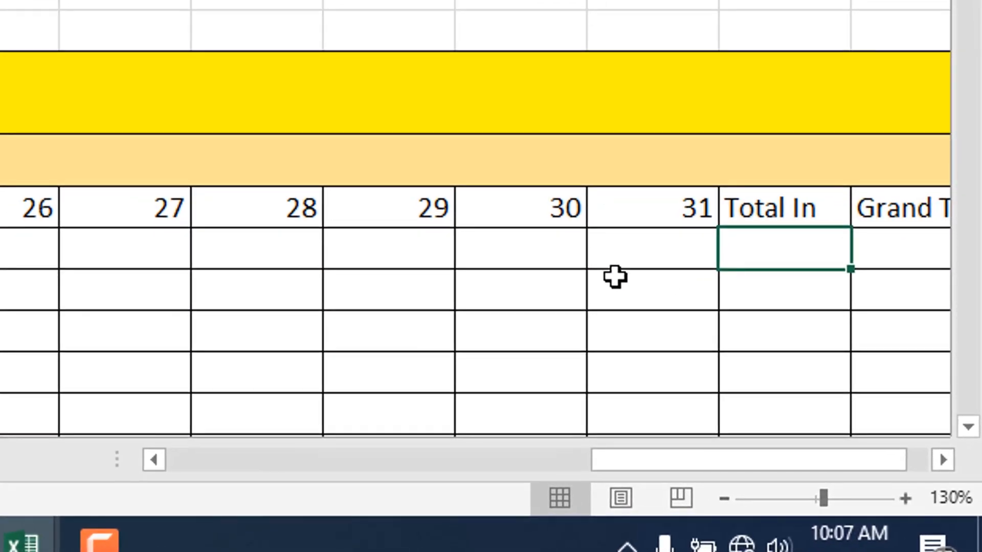
type("=sum")
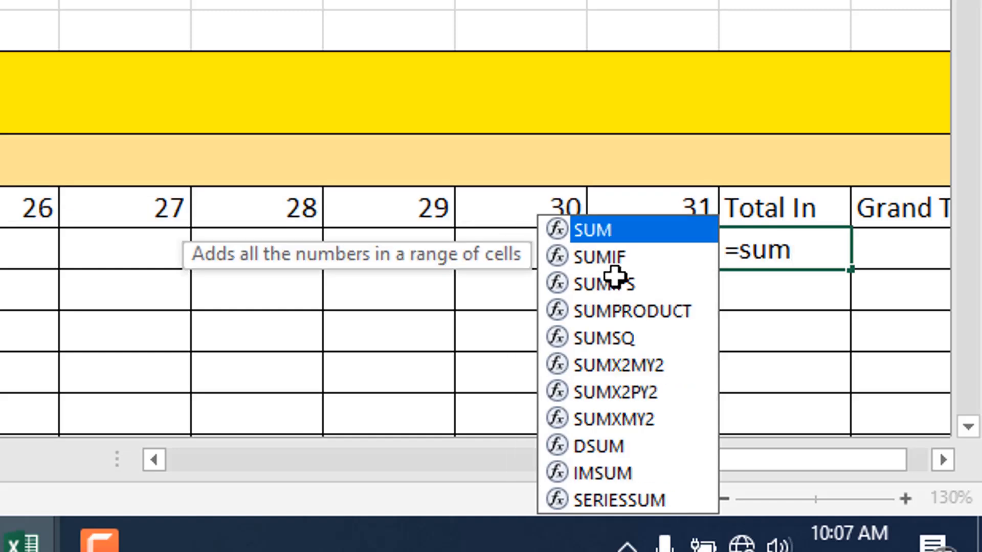
type("*")
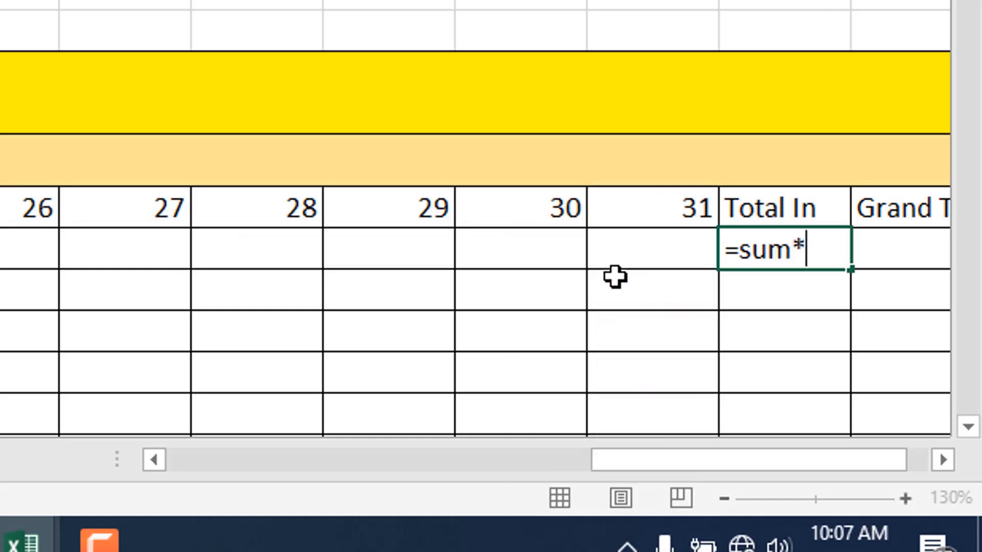
key("BackSpace")
type("(")
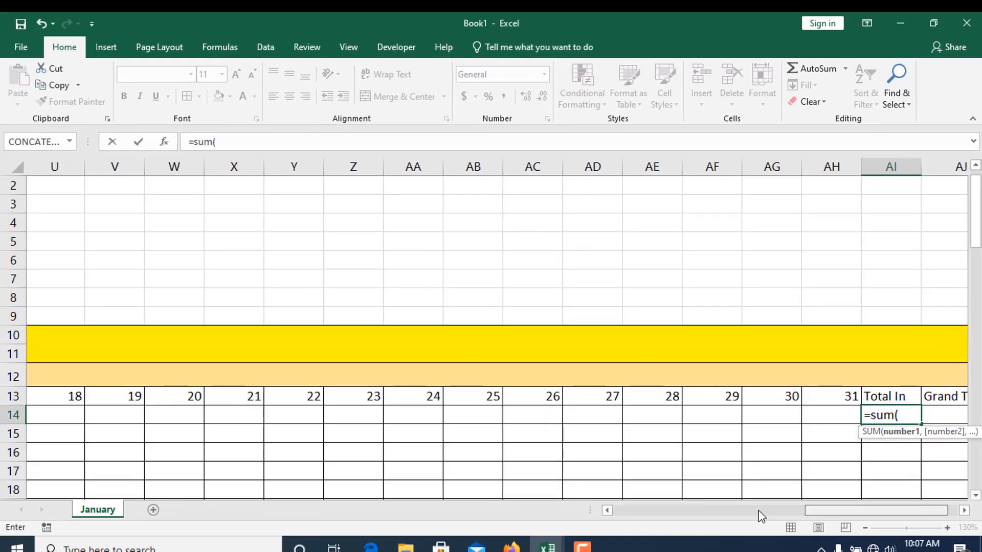
left_click_drag(833, 512, 634, 510)
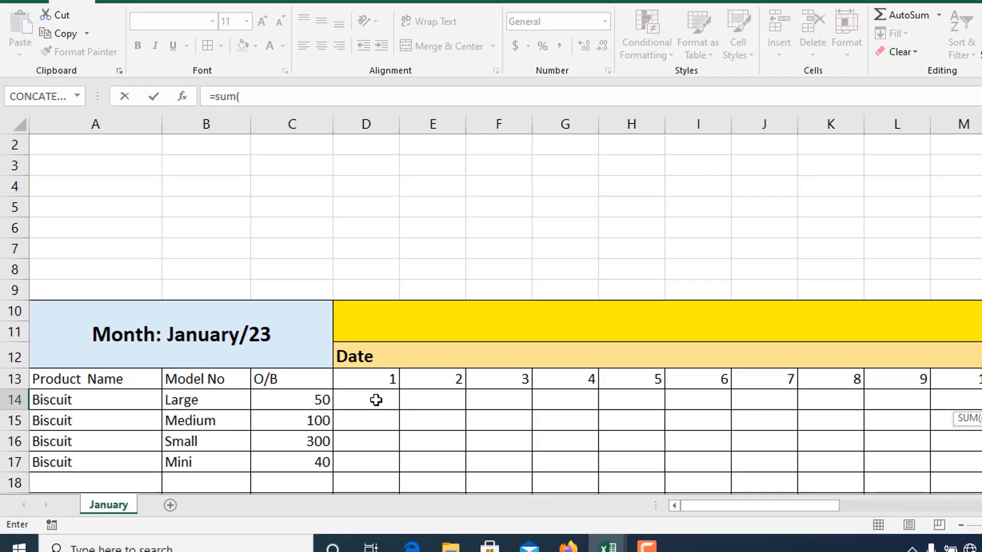
left_click(339, 415)
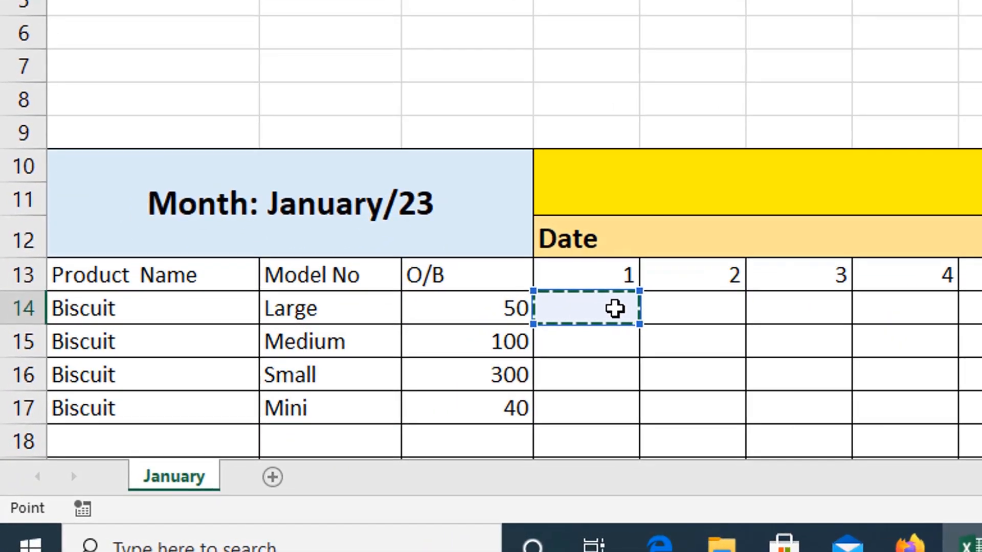
left_click_drag(617, 309, 741, 412)
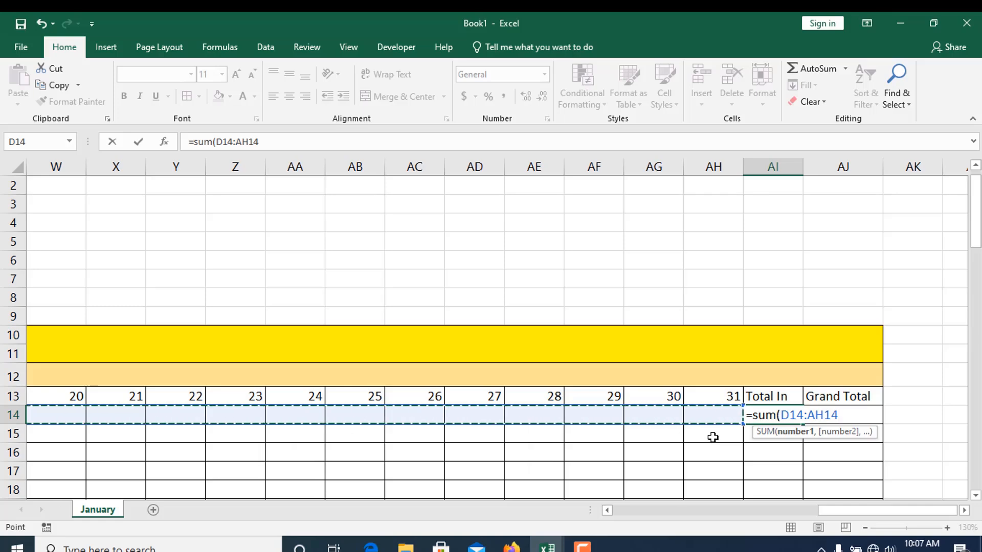
key("Return")
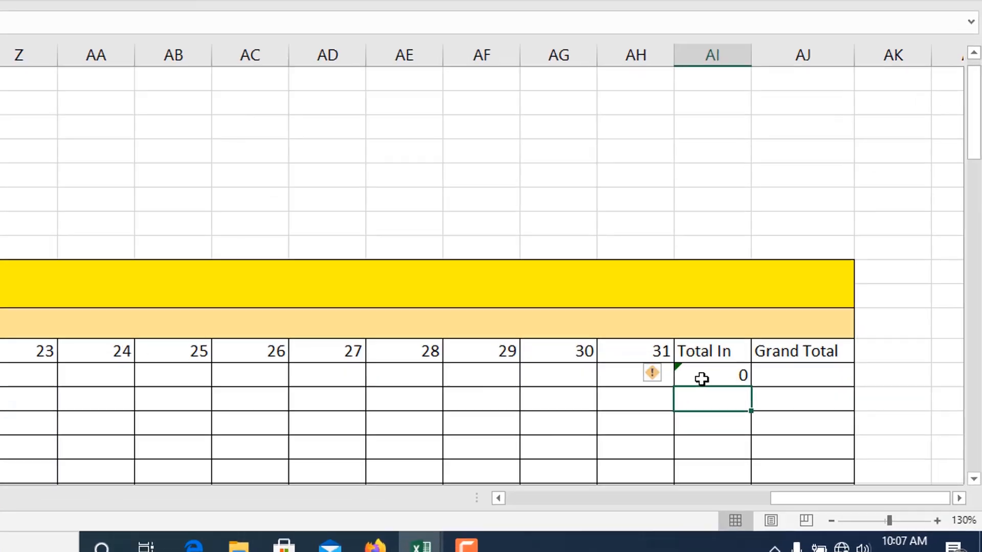
left_click(766, 419)
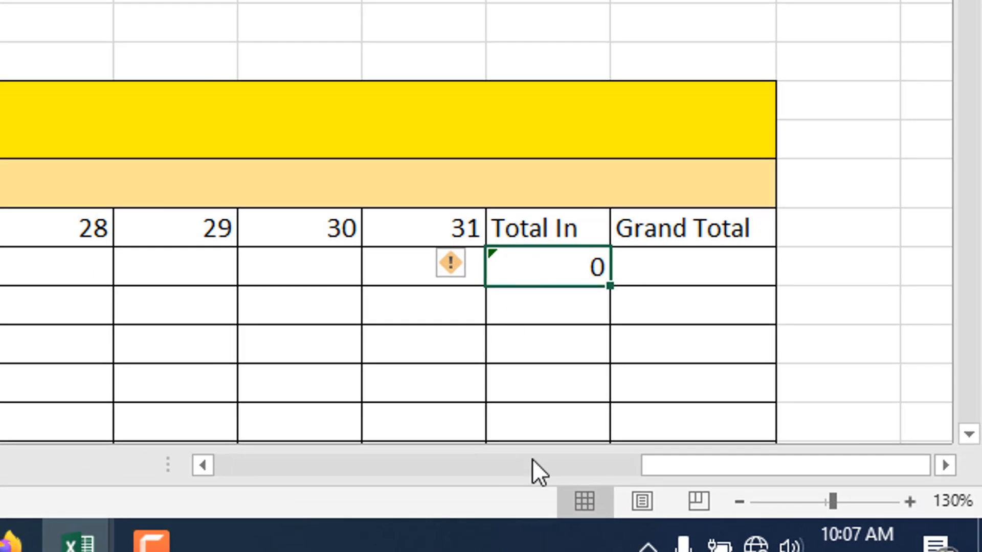
- Enter 100 for date 1 of the Large biscuit in cell D14
left_click_drag(682, 467, 250, 463)
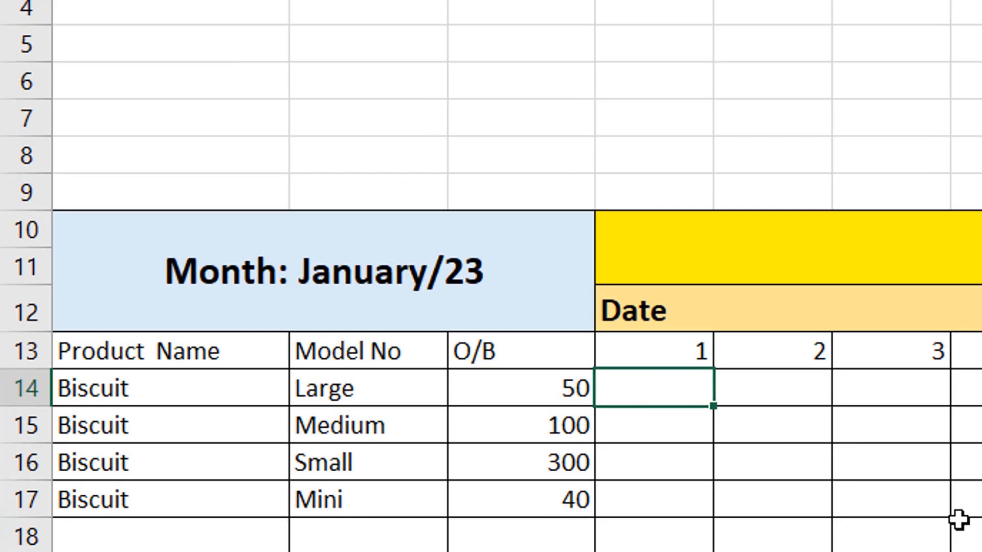
type("100")
left_click(969, 462)
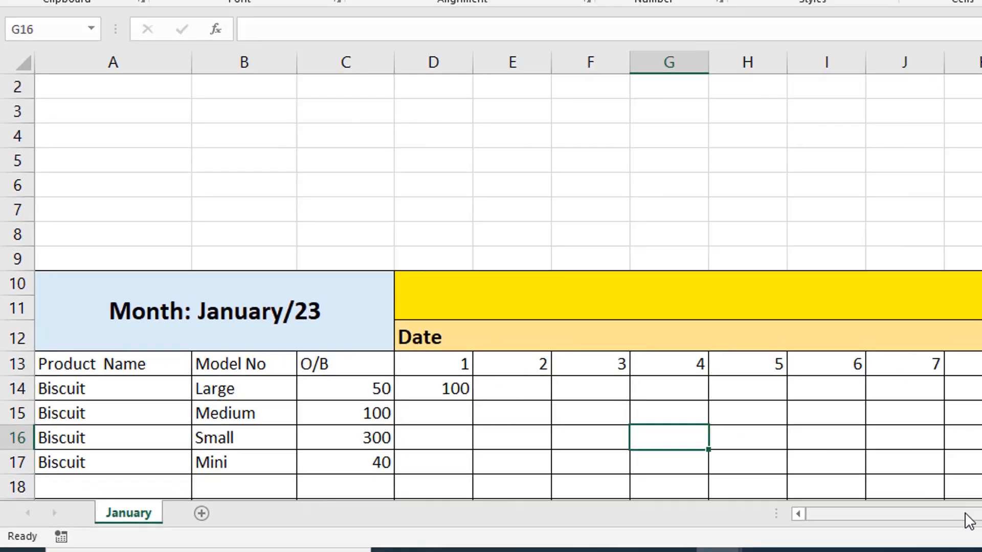
- Copy the Total In formula from AI14 down to AI73, the last row above the yellow Total row
left_click_drag(735, 485, 956, 487)
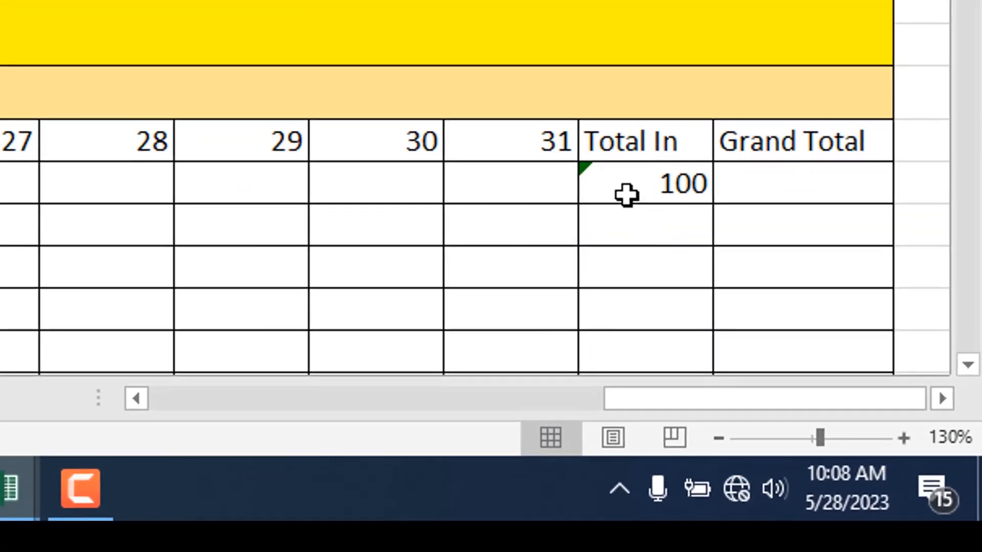
left_click(651, 187)
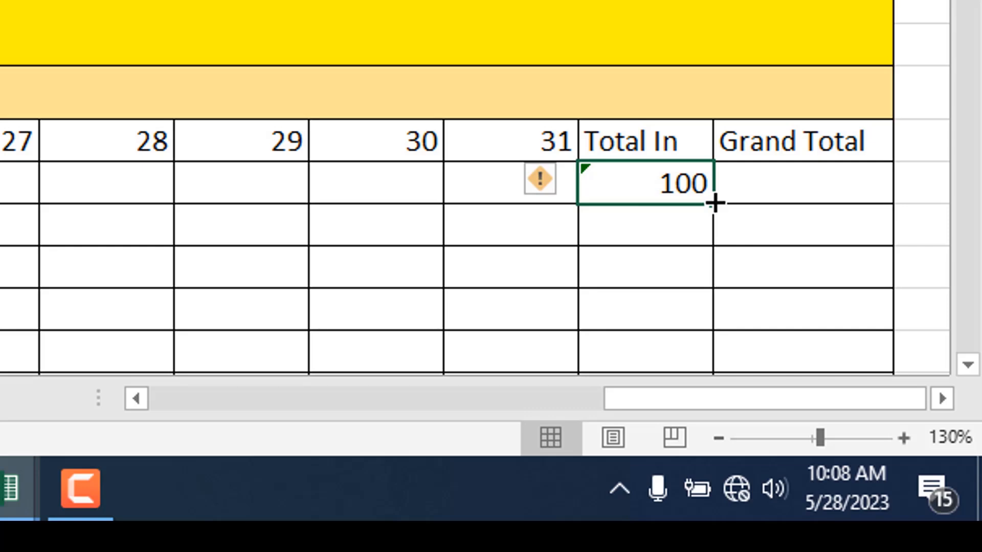
left_click_drag(715, 203, 697, 282)
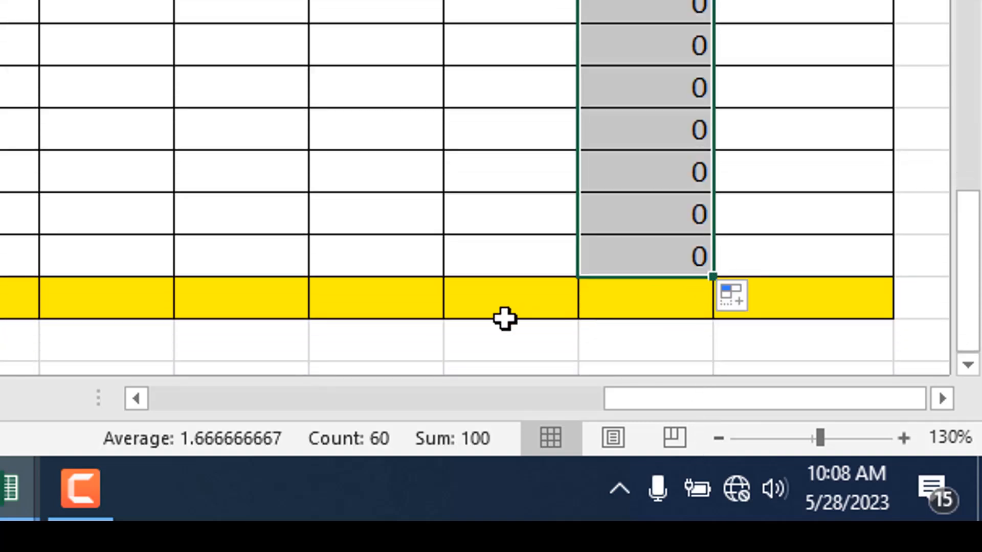
scroll(497, 319, "up", 1)
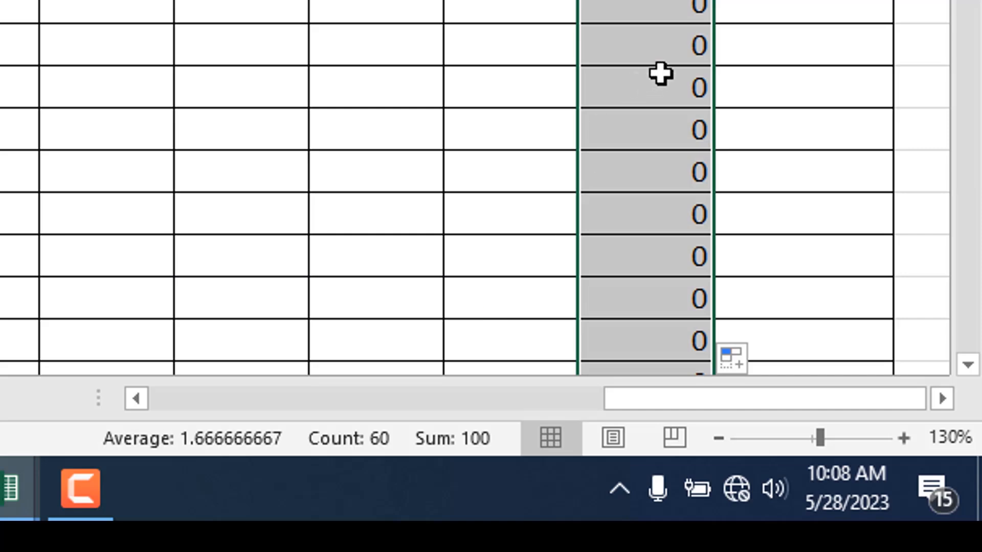
scroll(660, 72, "up", 2)
scroll(653, 72, "down", 2)
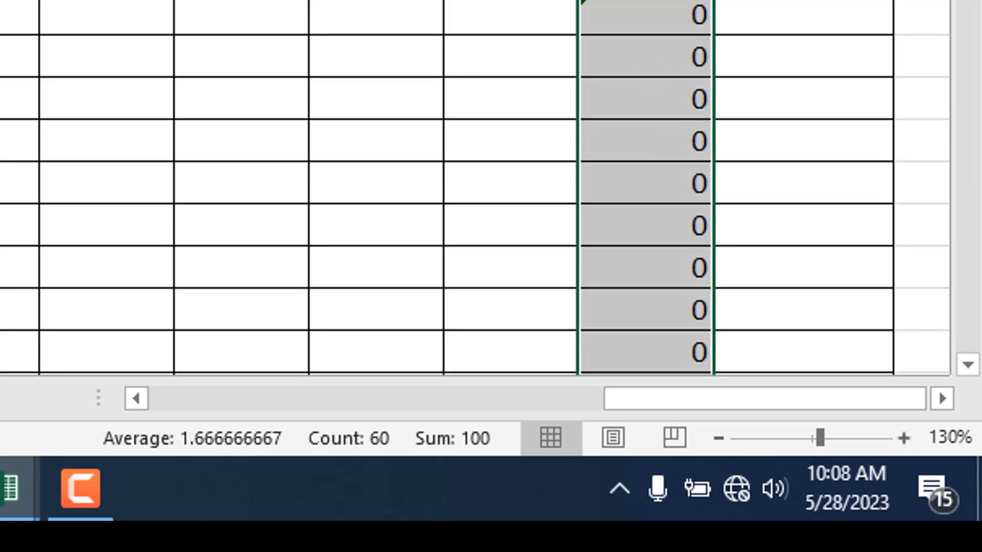
left_click(386, 209)
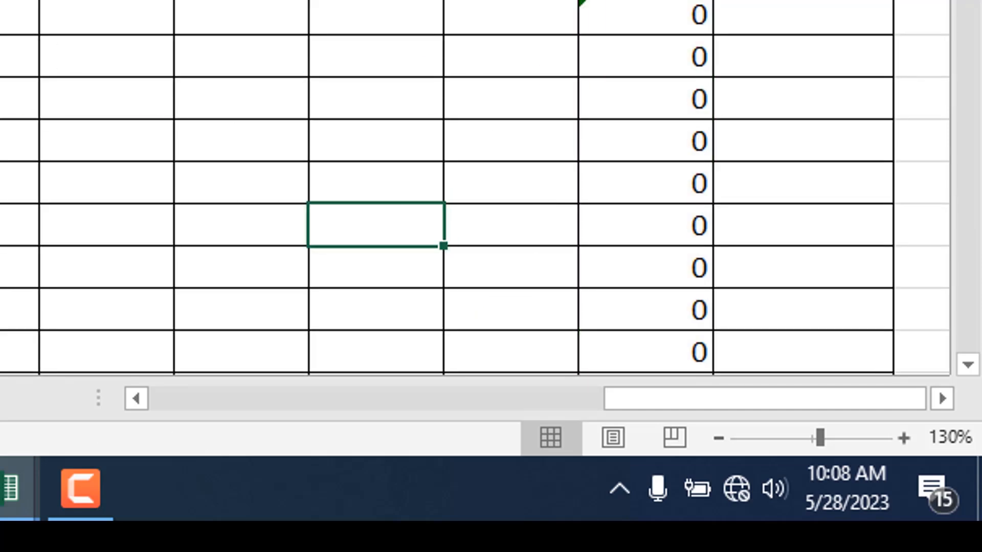
left_click(68, 2)
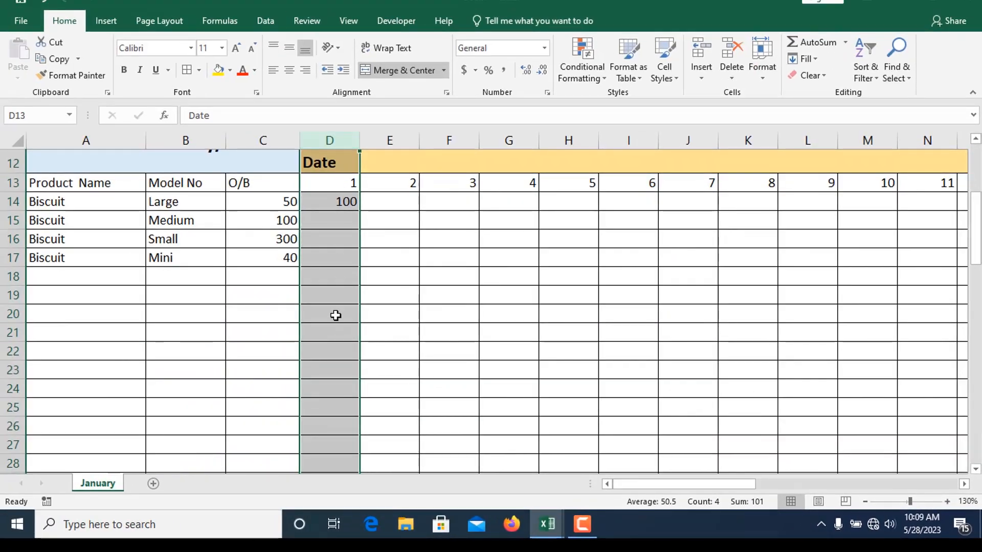
- Enter a SUM formula in D74 of the yellow Total row that adds the date 1 entries in D14:D73
scroll(335, 315, "down", 18)
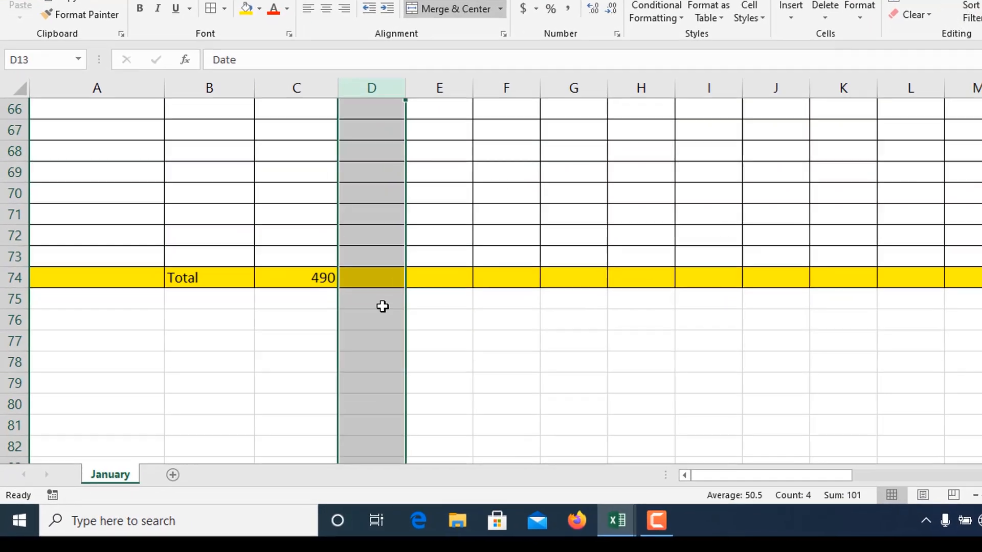
scroll(383, 309, "up", 1)
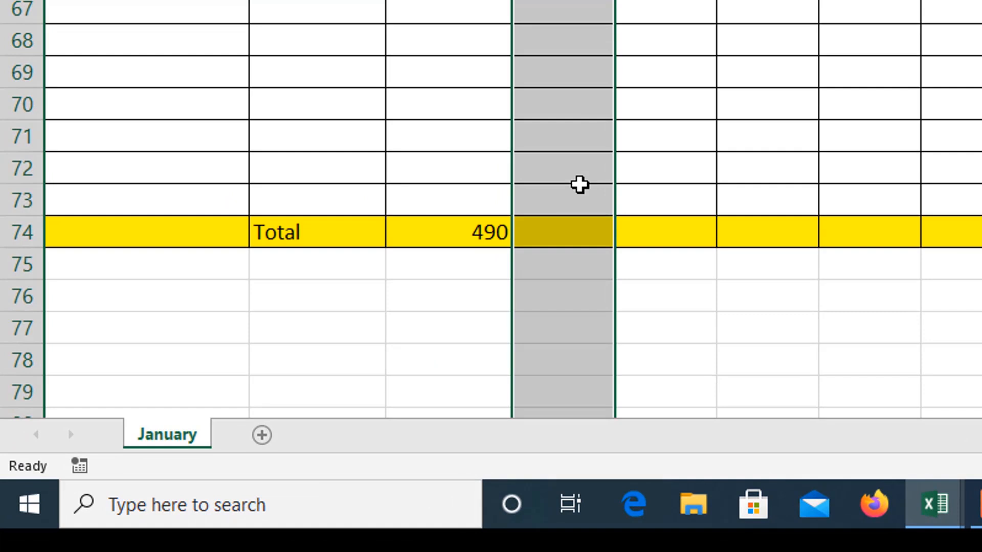
left_click(560, 237)
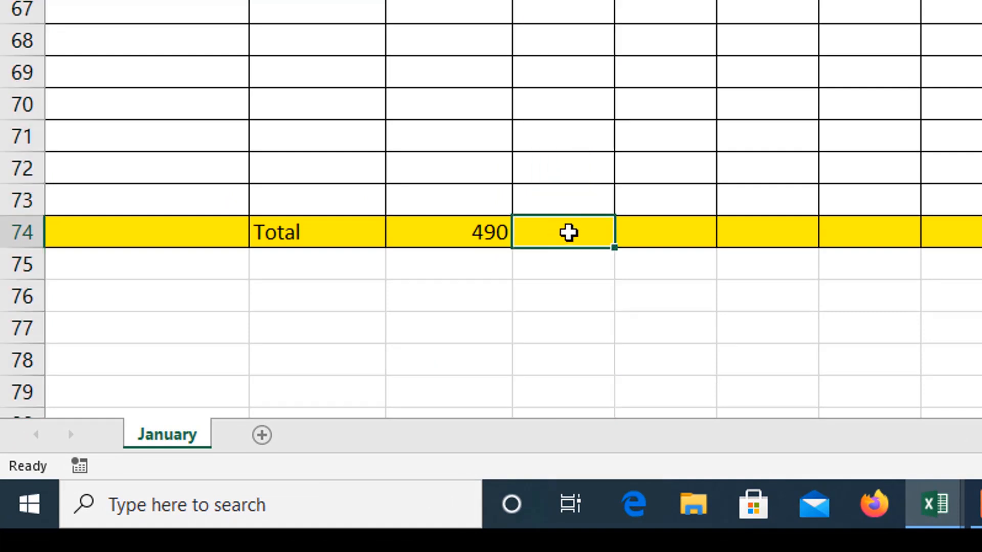
type("=sum")
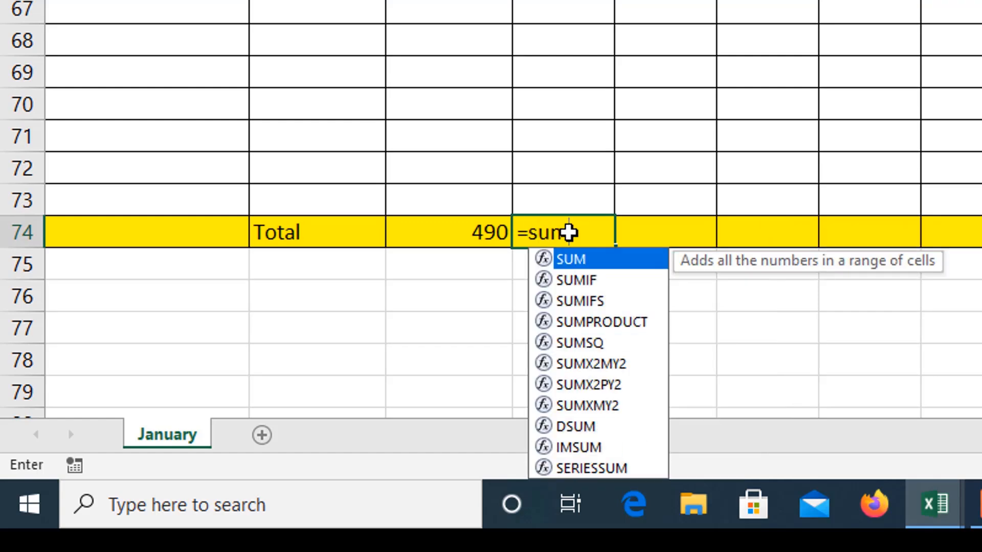
type("(")
scroll(566, 215, "up", 16)
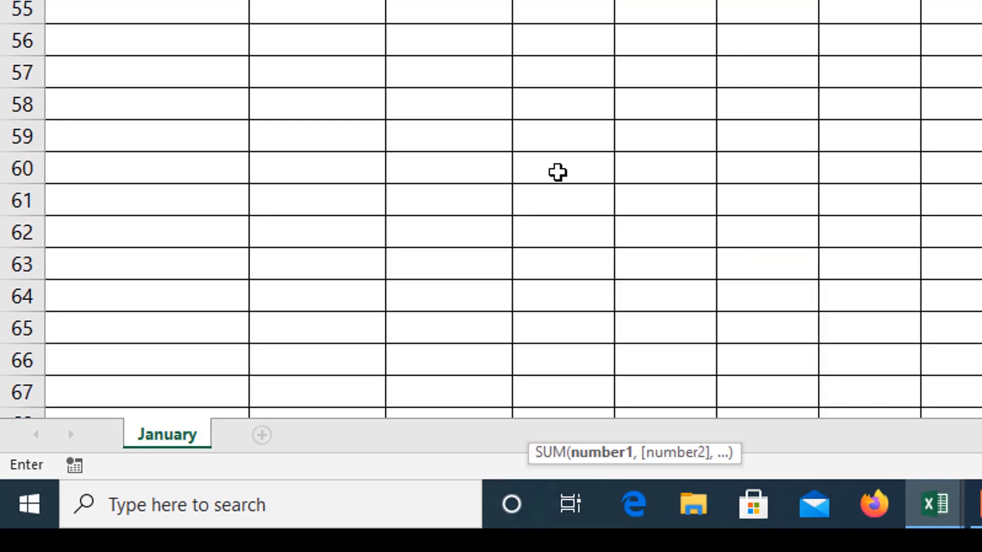
scroll(554, 158, "up", 4)
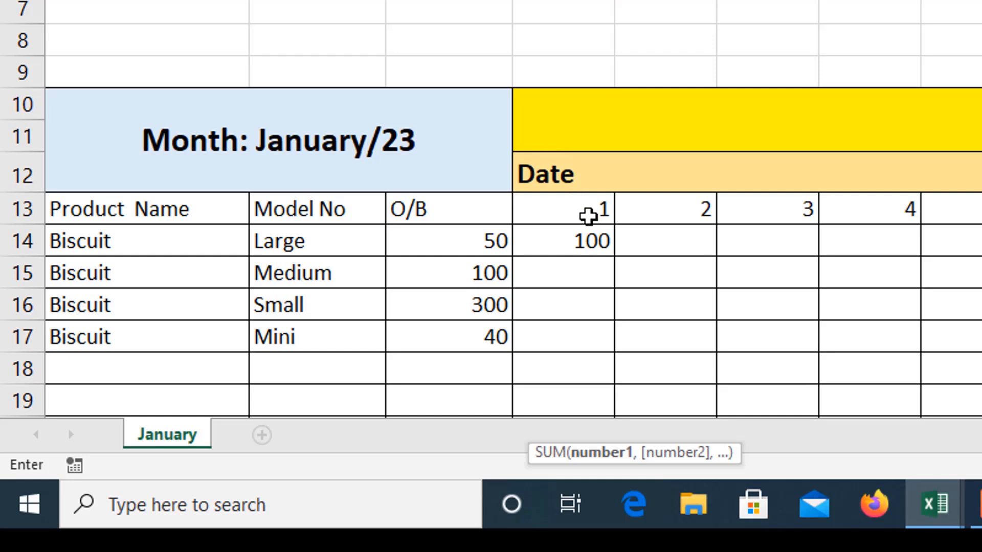
left_click(572, 241)
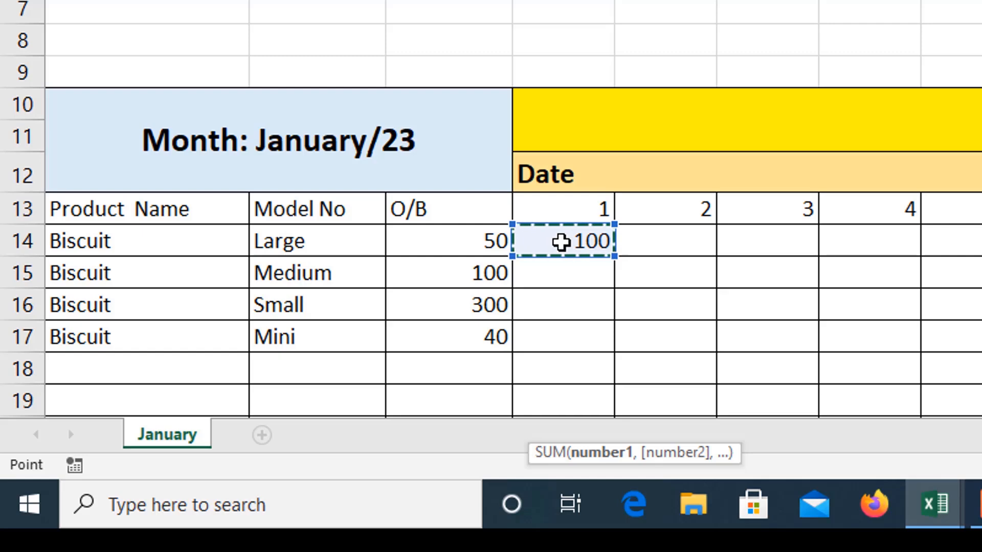
left_click_drag(561, 242, 581, 335)
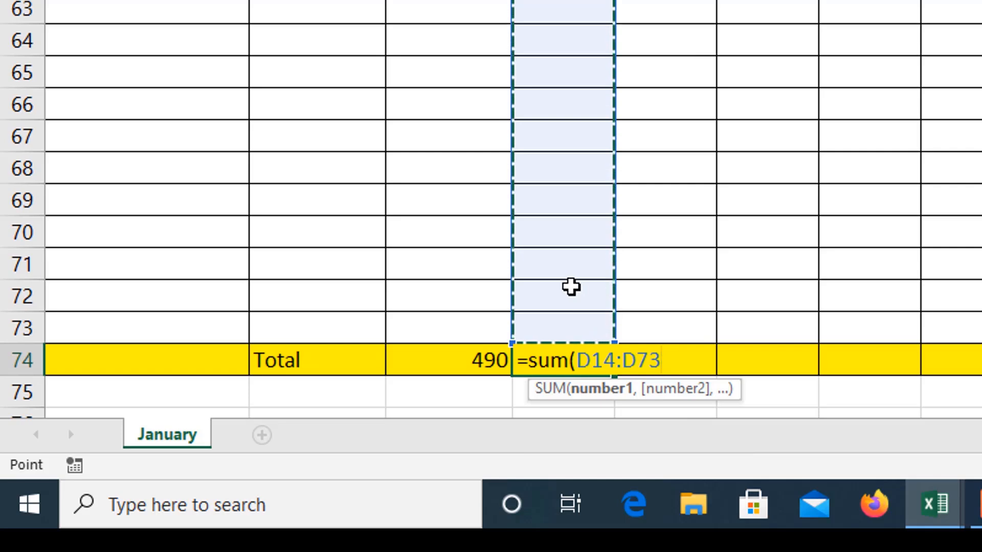
key("Return")
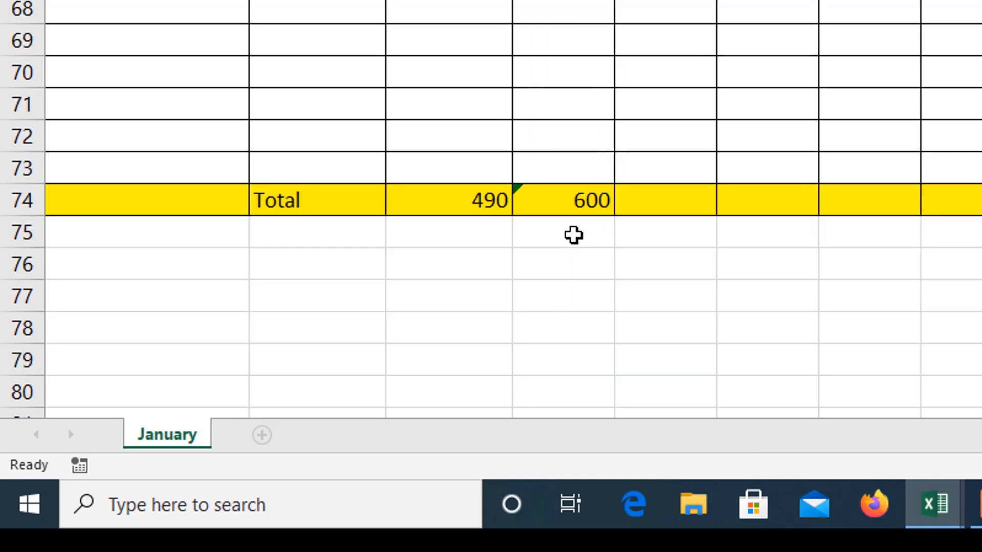
- Copy the total formula from D74 across the yellow Total row to the Total In column, cell AI74
left_click(573, 200)
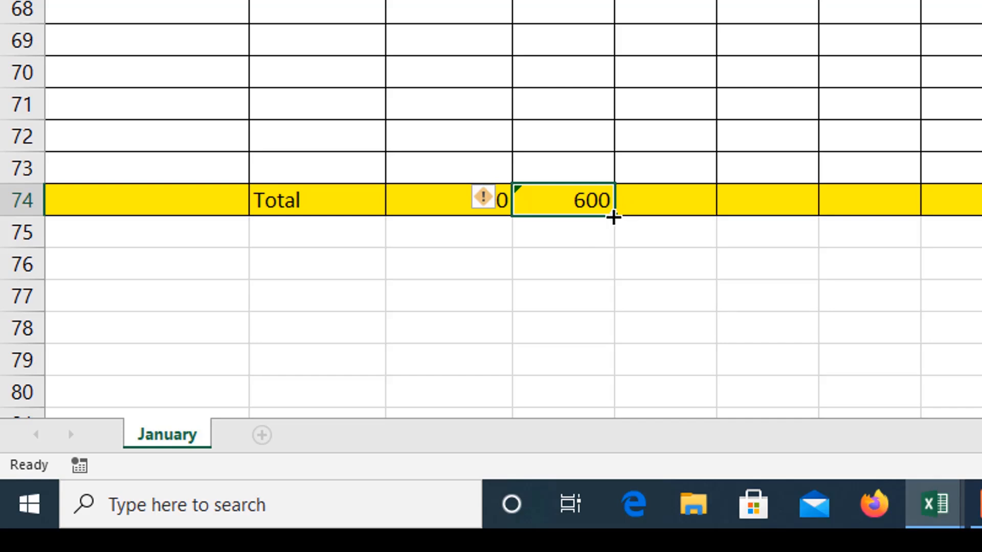
left_click_drag(613, 218, 981, 202)
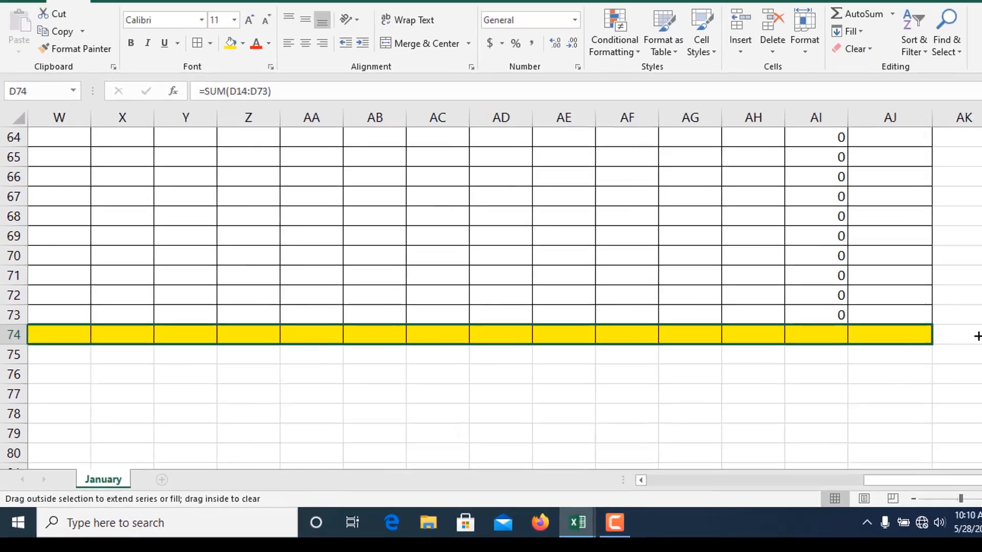
left_click_drag(977, 336, 830, 345)
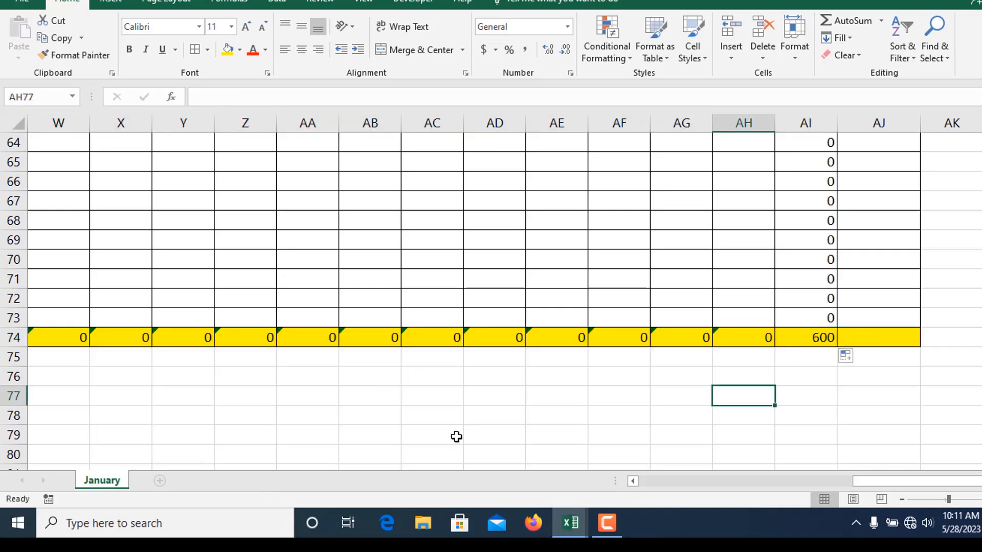
- Copy the whole In section, from its header in D10 to the Grand Total column and Total row, and paste it at AK10
left_click_drag(897, 483, 686, 472)
left_click_drag(686, 472, 675, 472)
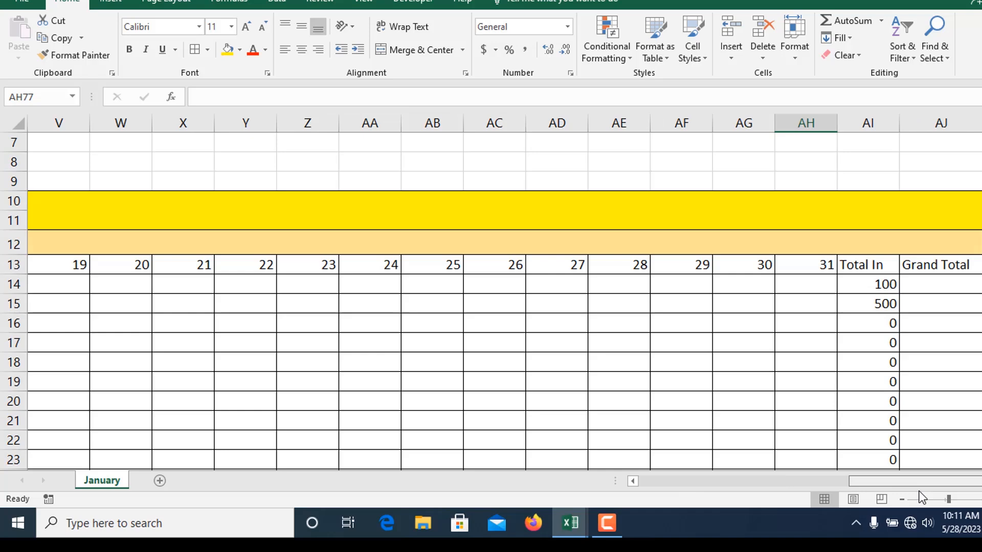
left_click_drag(919, 490, 715, 479)
left_click(123, 205)
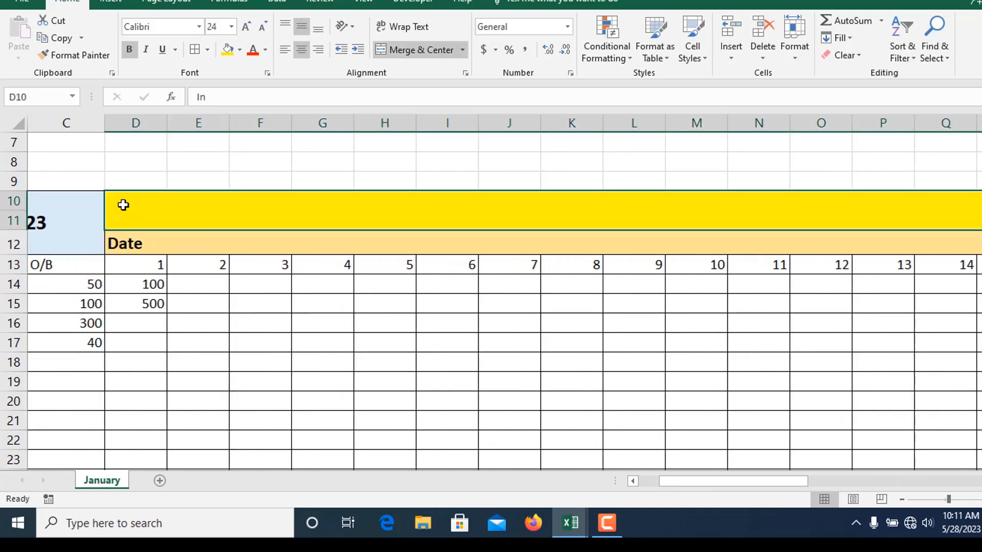
left_click_drag(124, 203, 590, 441)
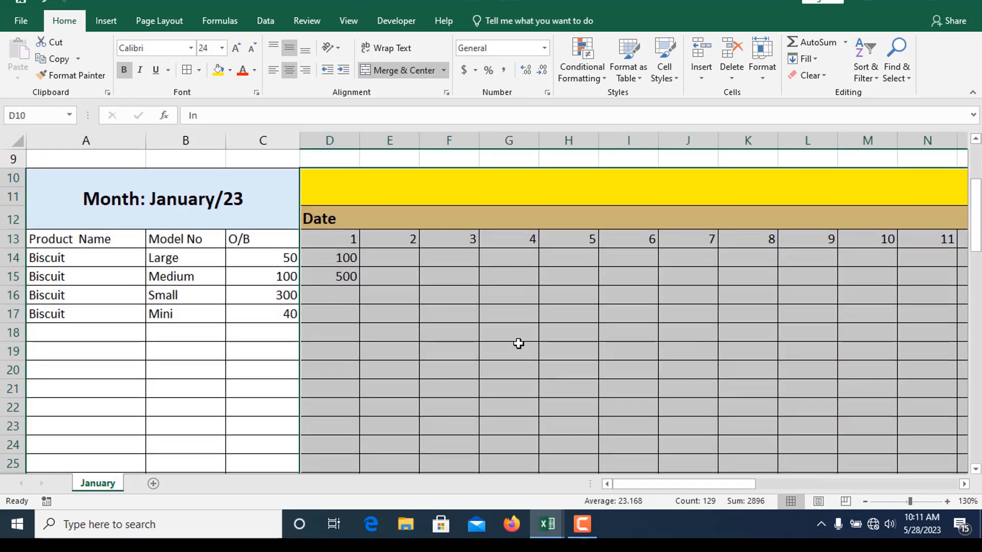
key("ctrl+c")
left_click_drag(673, 483, 947, 487)
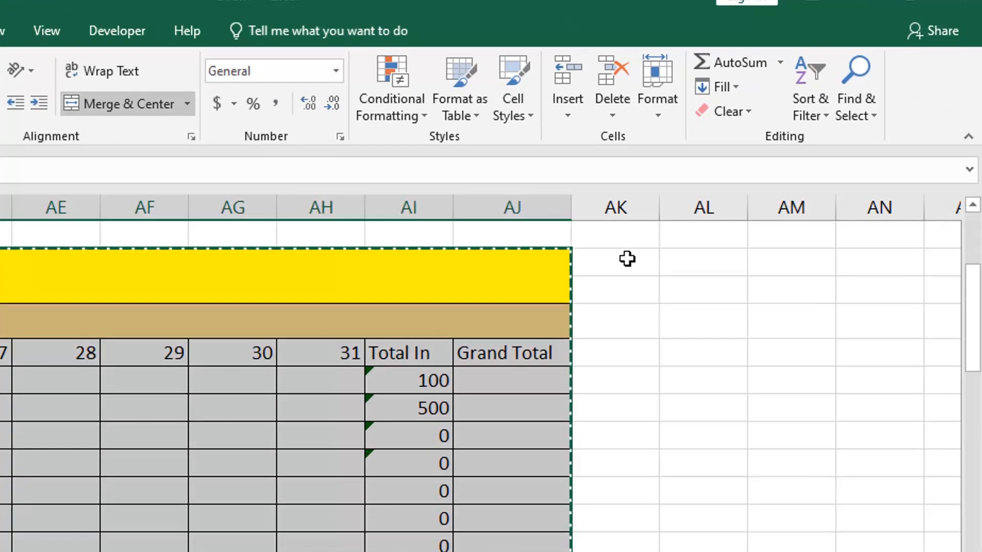
left_click(627, 259)
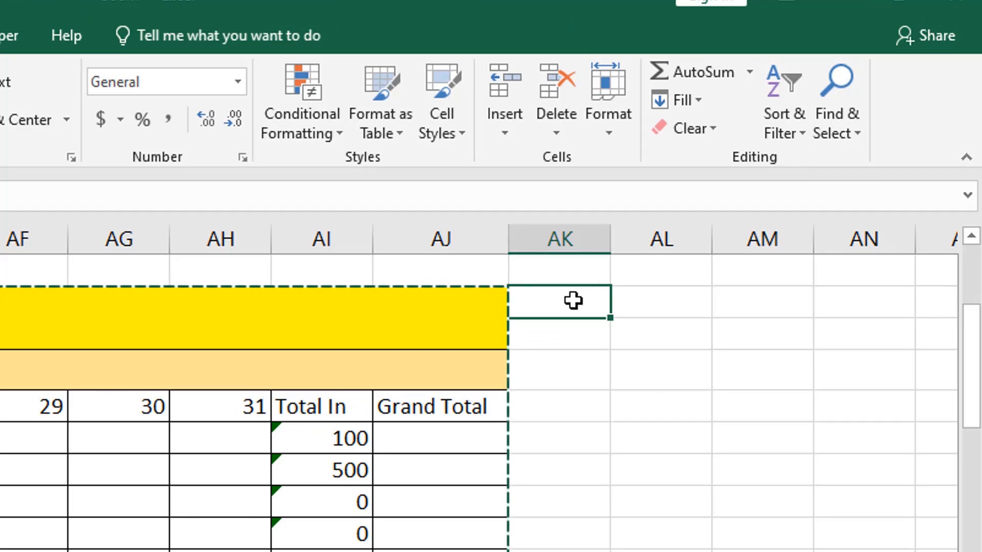
key("ctrl+v")
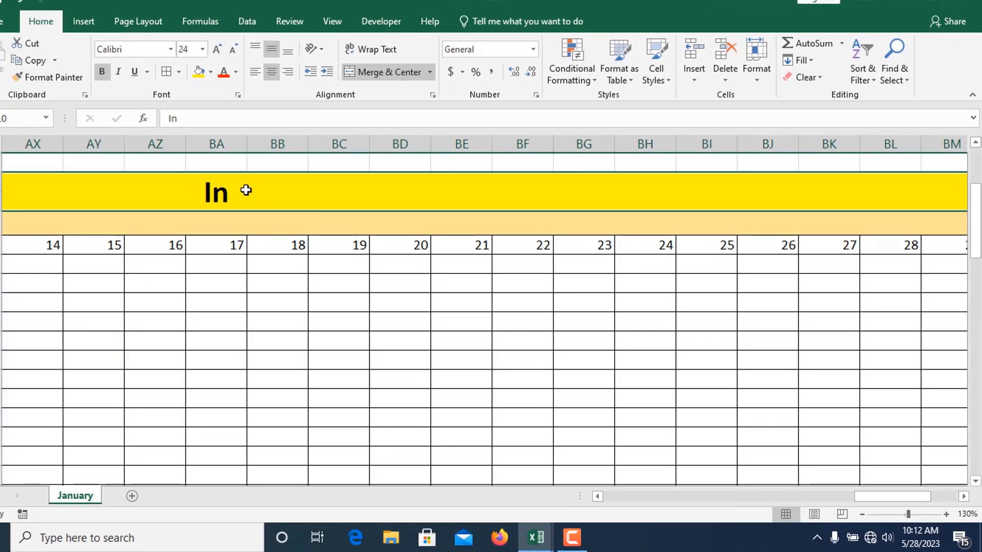
- Retitle the copied section's merged header at AK10 as Out and fill it with standard green
type("O")
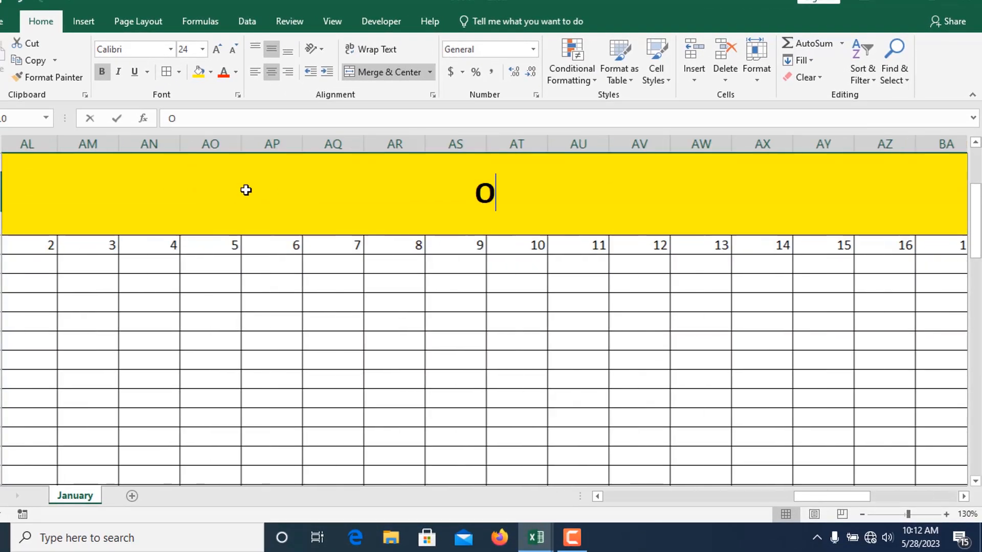
type("ut")
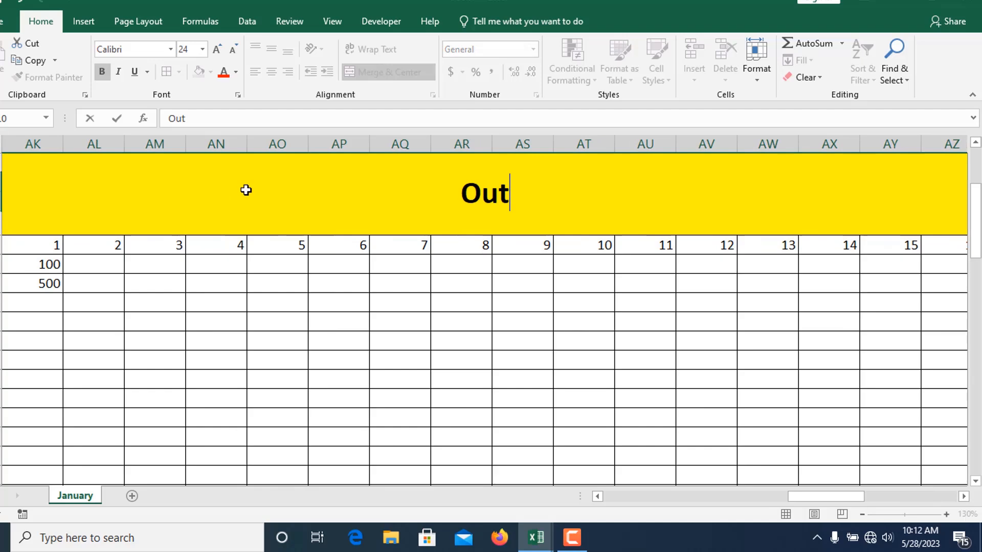
left_click(376, 296)
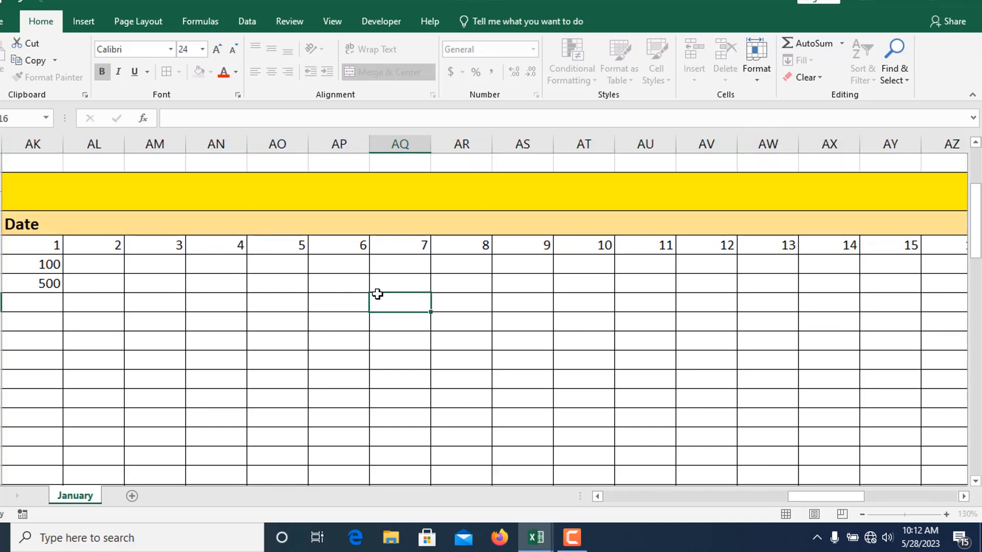
left_click(284, 189)
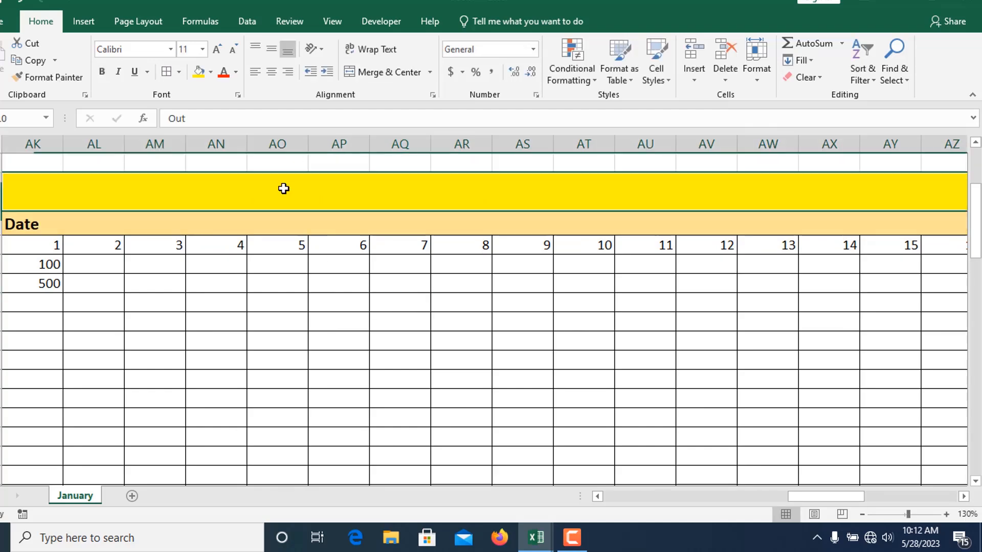
left_click(209, 72)
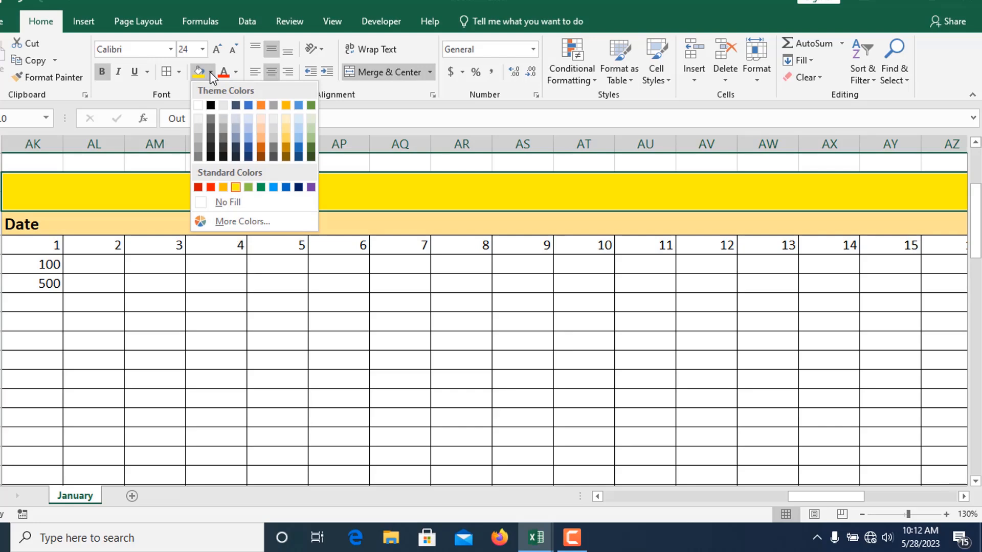
left_click(261, 187)
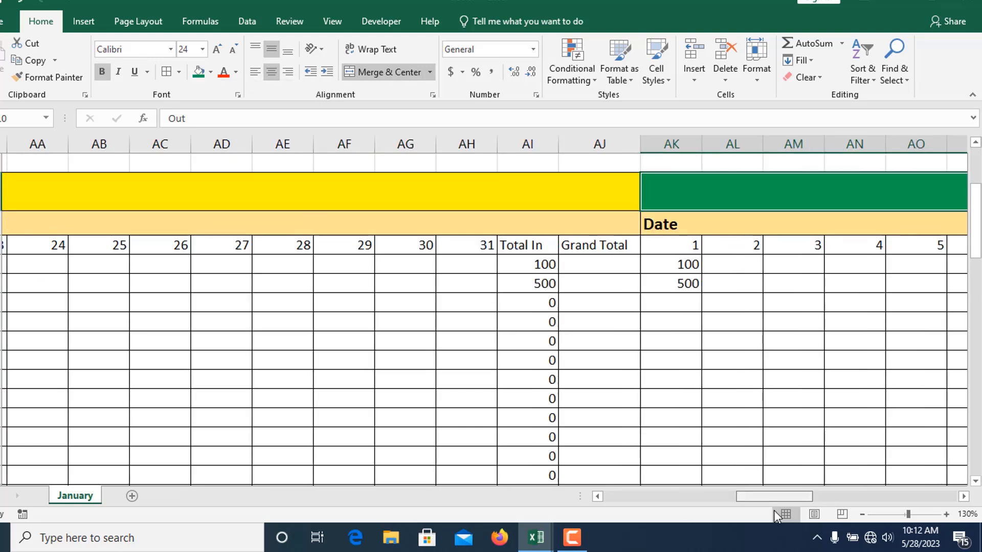
- Rename the Out section's heading in BP13 to Total Out and replace the Grand Total heading in BQ13 with one starting with C
scroll(775, 510, "right", 3)
scroll(791, 510, "right", 10)
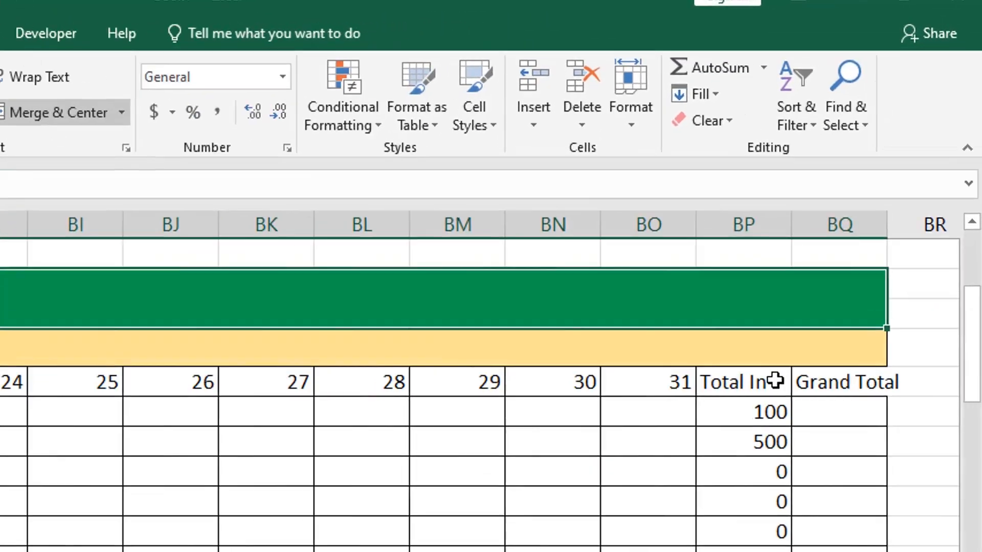
double_click(775, 381)
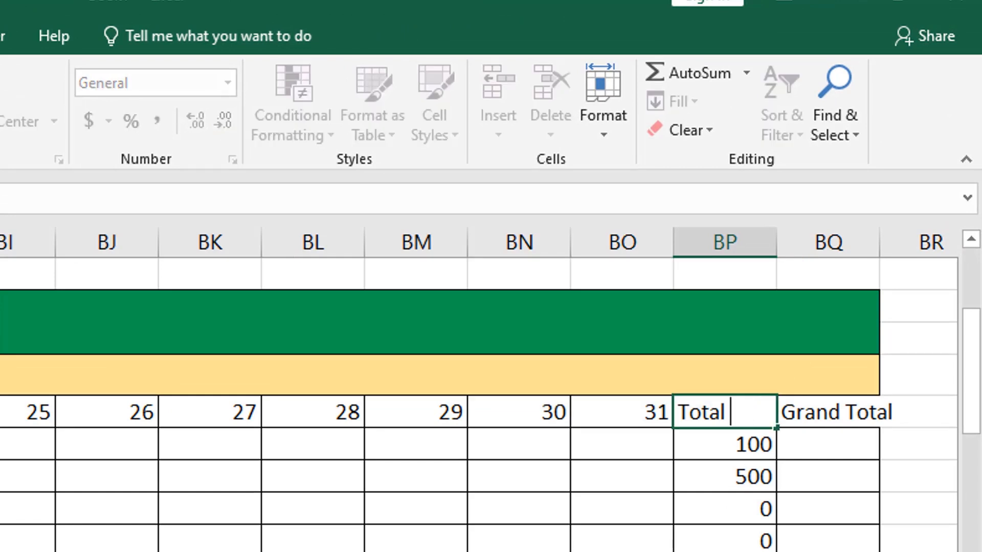
type("Out")
key("Return")
left_click(829, 415)
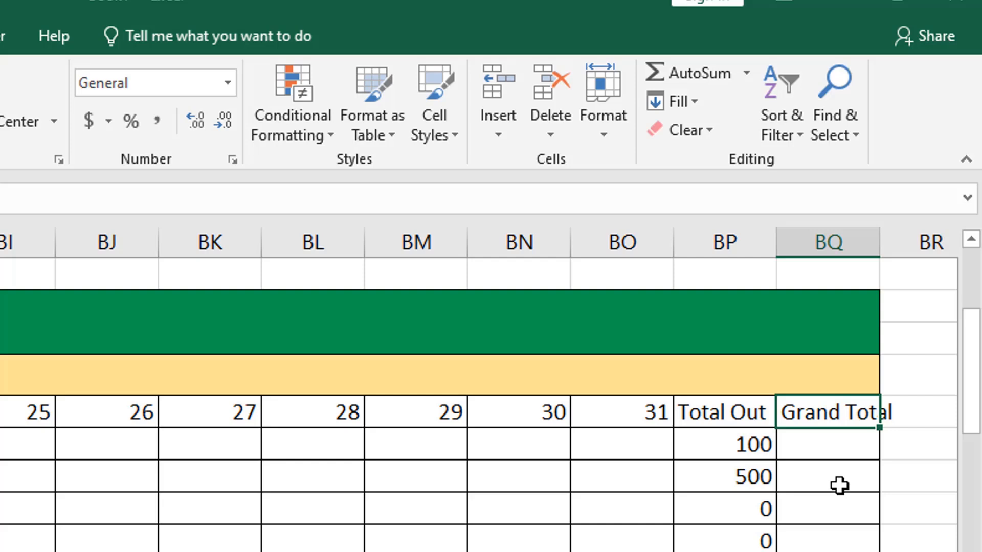
type("C")
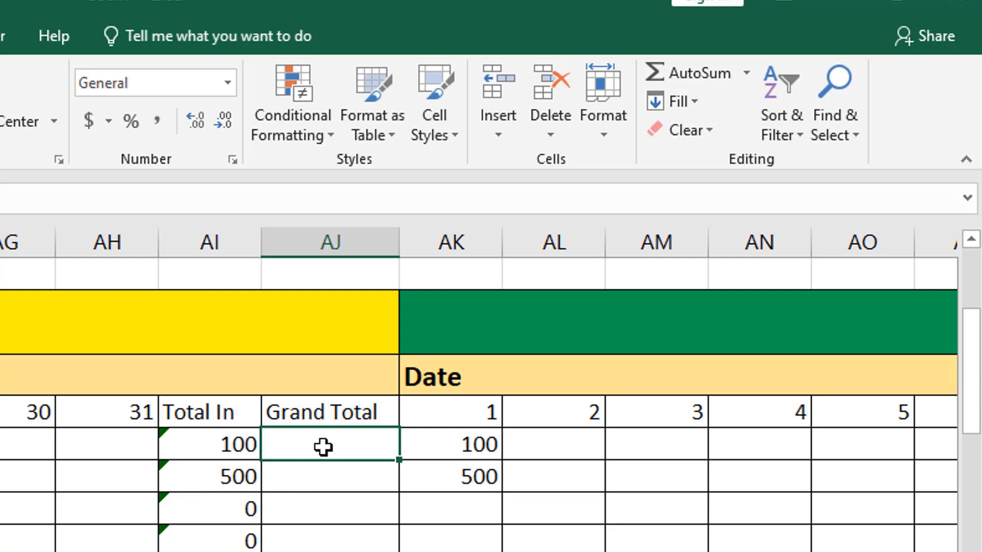
- Enter the Grand Total formula in AJ14 as =SUM(C14+AI14), adding the opening balance to Total In
type("=")
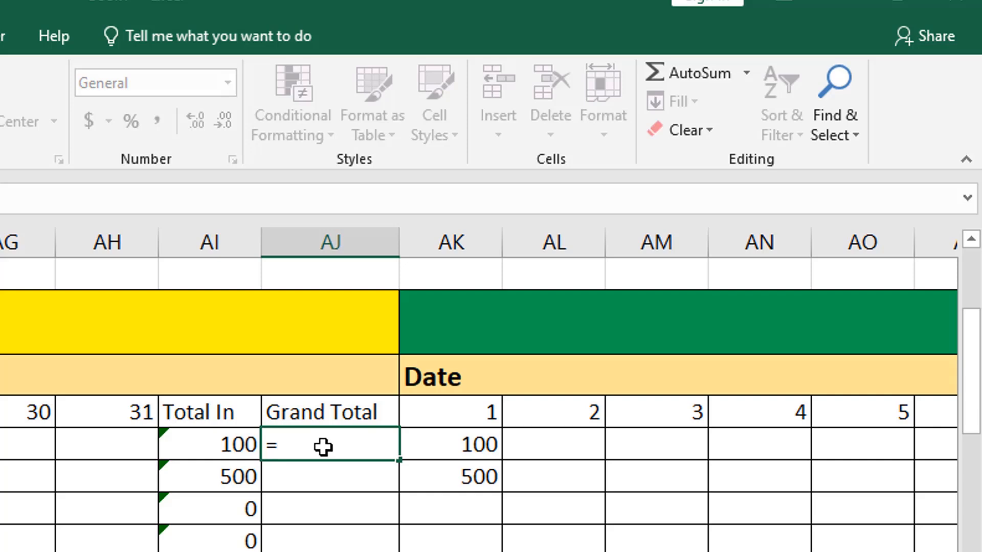
type("sum")
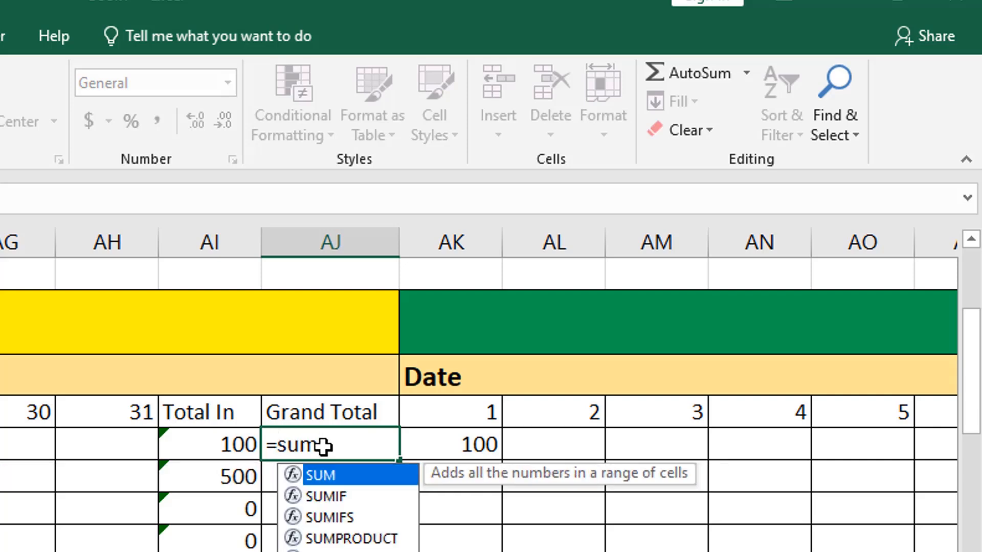
type("(")
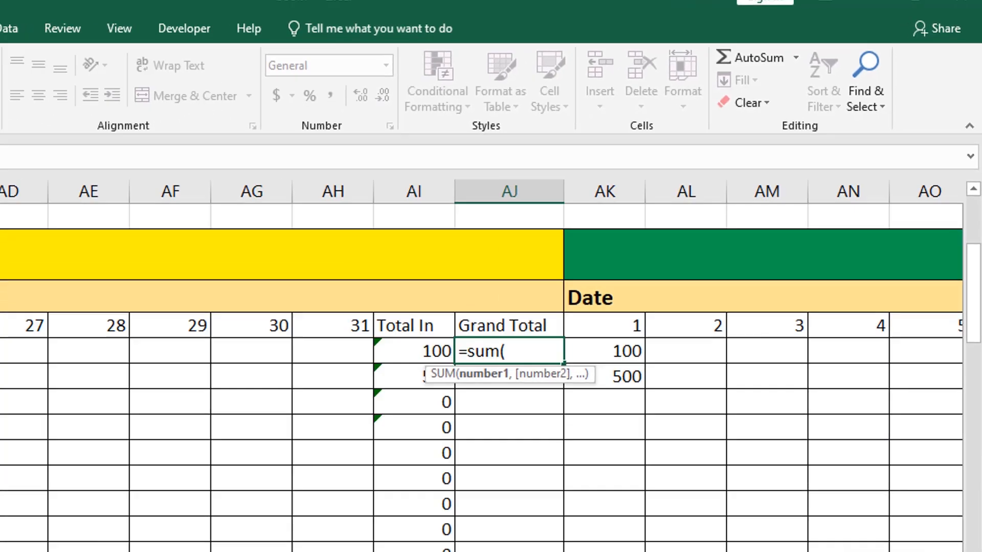
left_click_drag(782, 486, 643, 495)
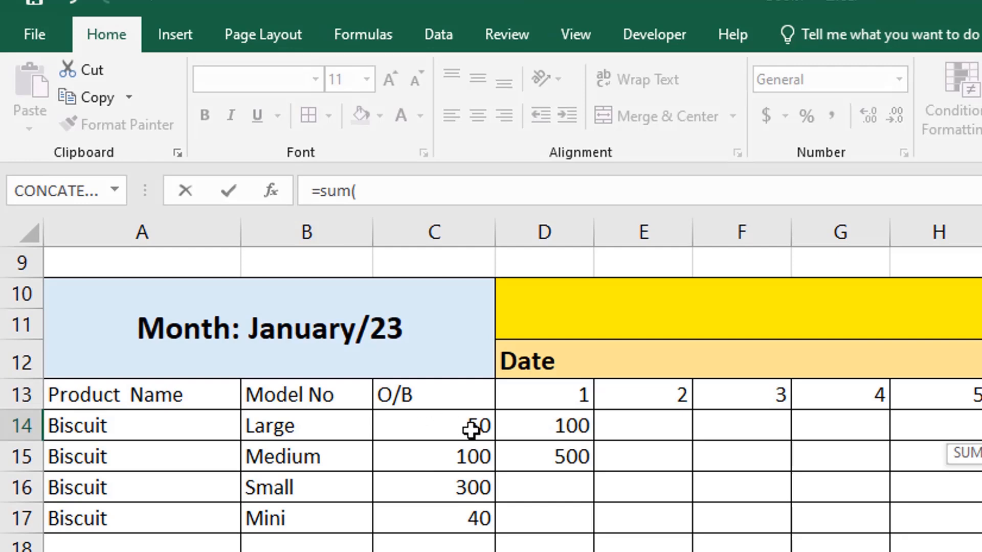
left_click(443, 427)
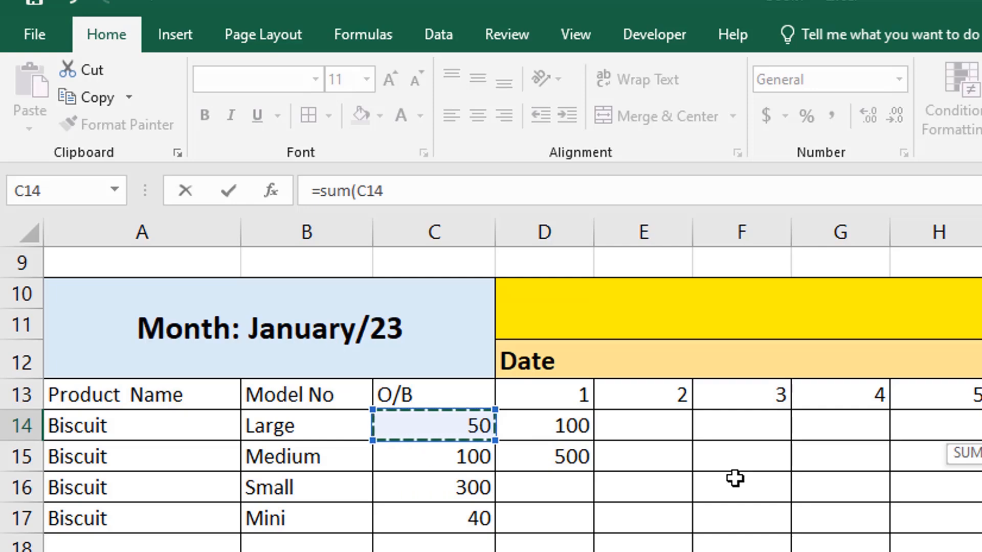
type("+")
left_click_drag(646, 485, 773, 487)
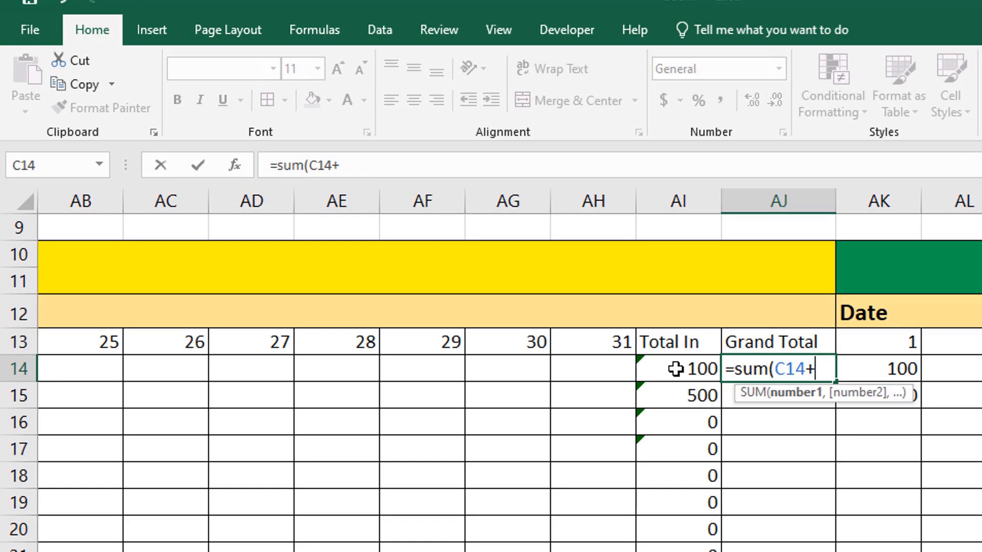
left_click(676, 369)
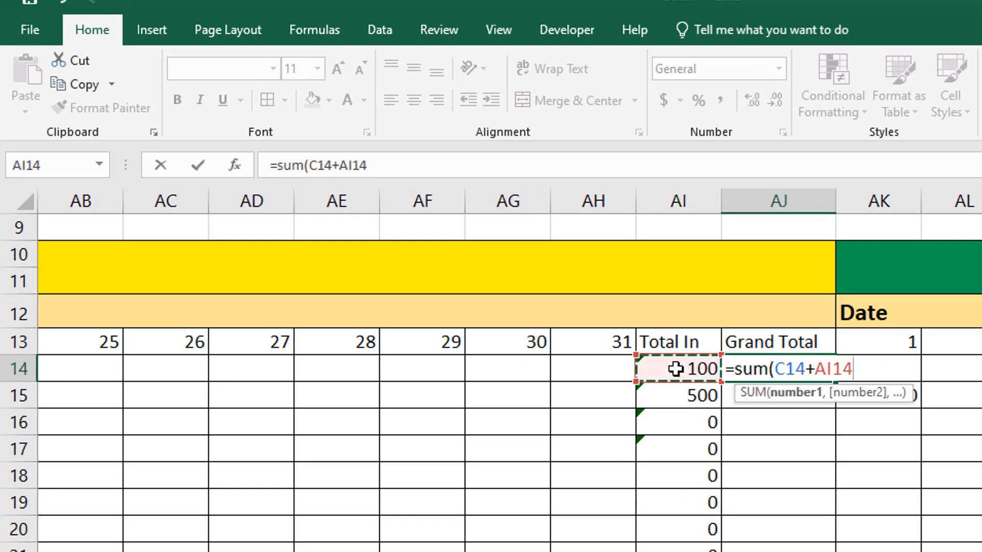
key("Return")
left_click(802, 456)
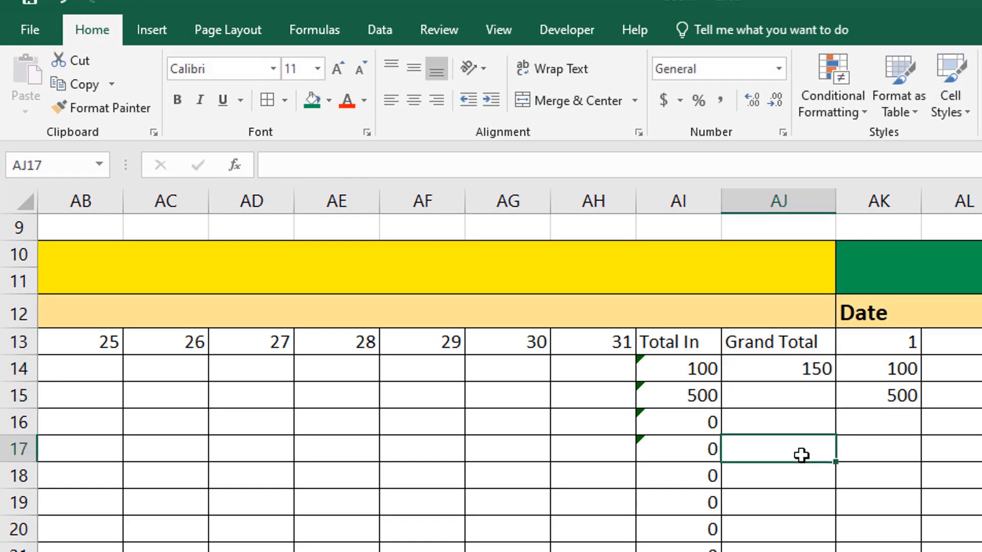
- Review the Grand Total formula in AJ14 against the Total In, day 1 and opening balance cells of row 14
left_click(800, 369)
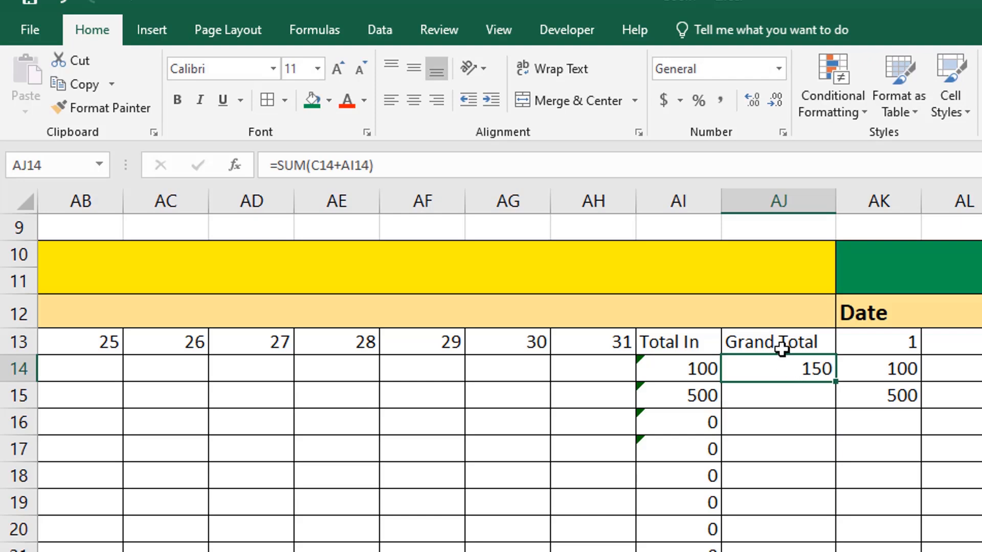
left_click(680, 369)
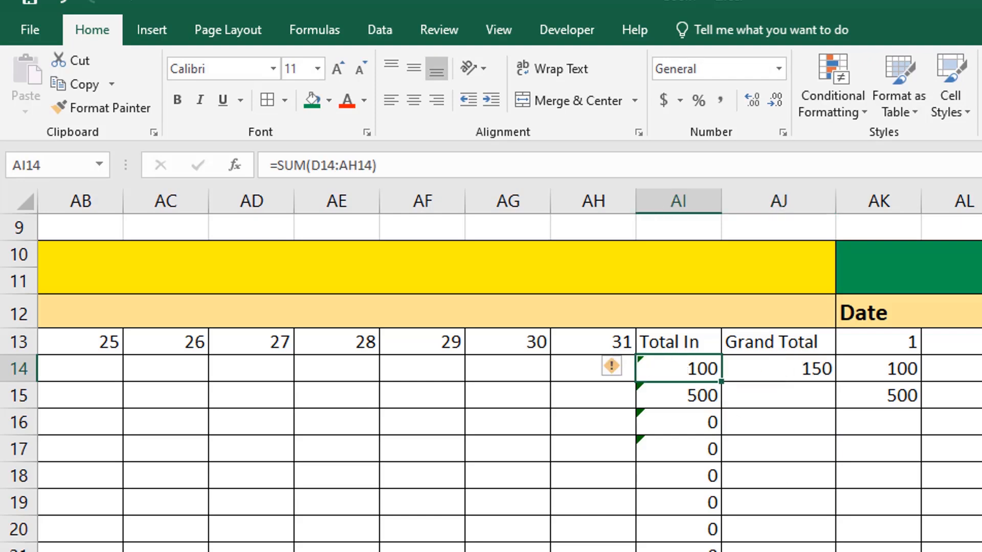
scroll(509, 370, "left", 10)
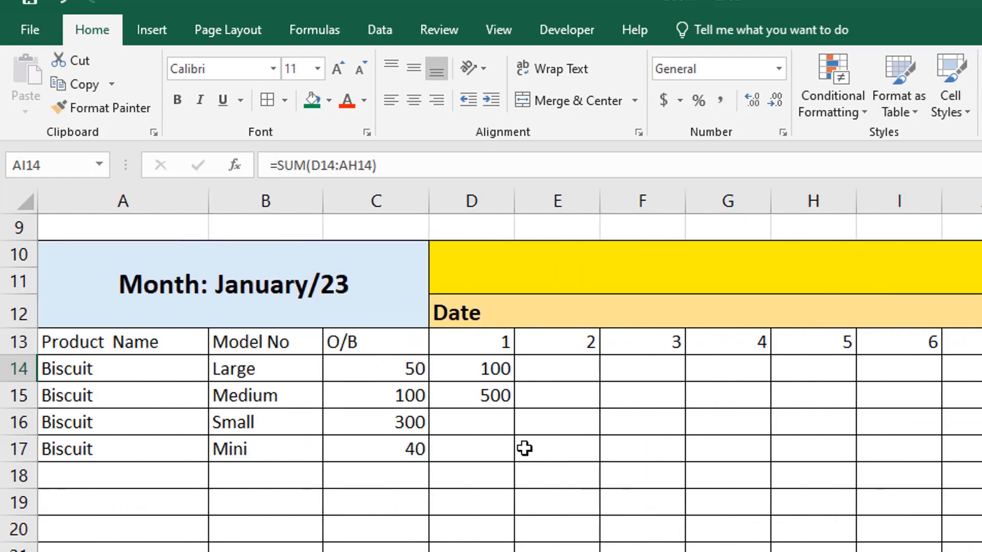
left_click(484, 370)
left_click(387, 367)
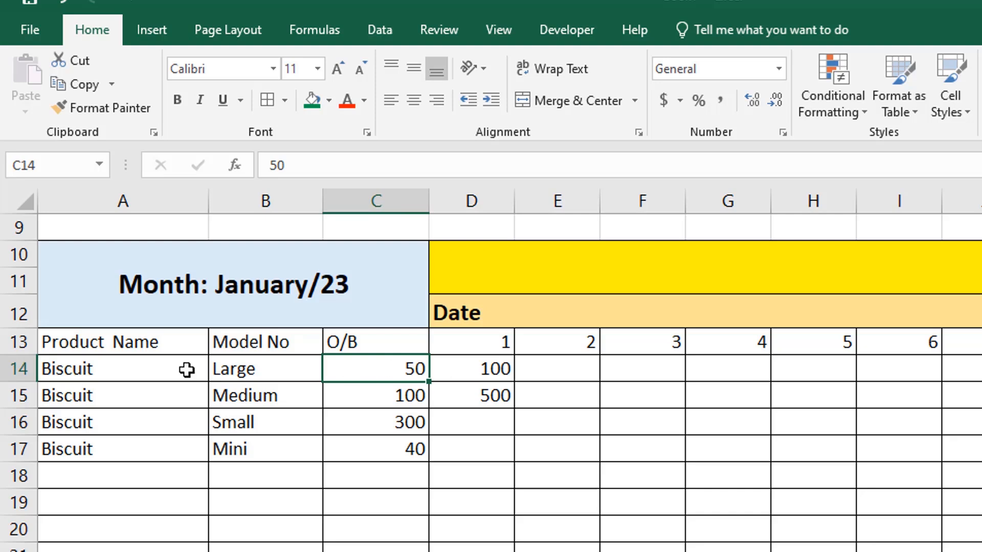
left_click_drag(408, 368, 495, 382)
scroll(957, 479, "right", 10)
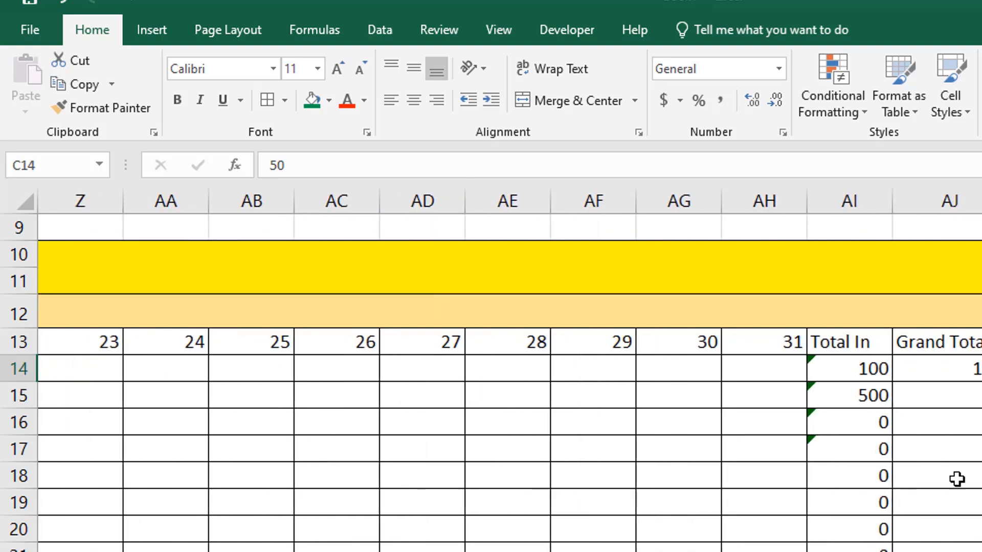
left_click(965, 367)
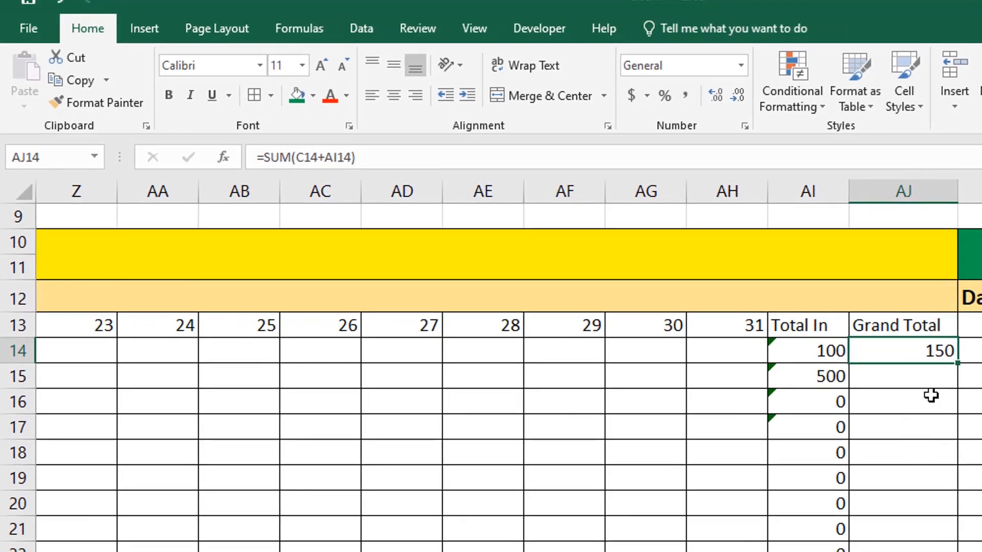
left_click(937, 420)
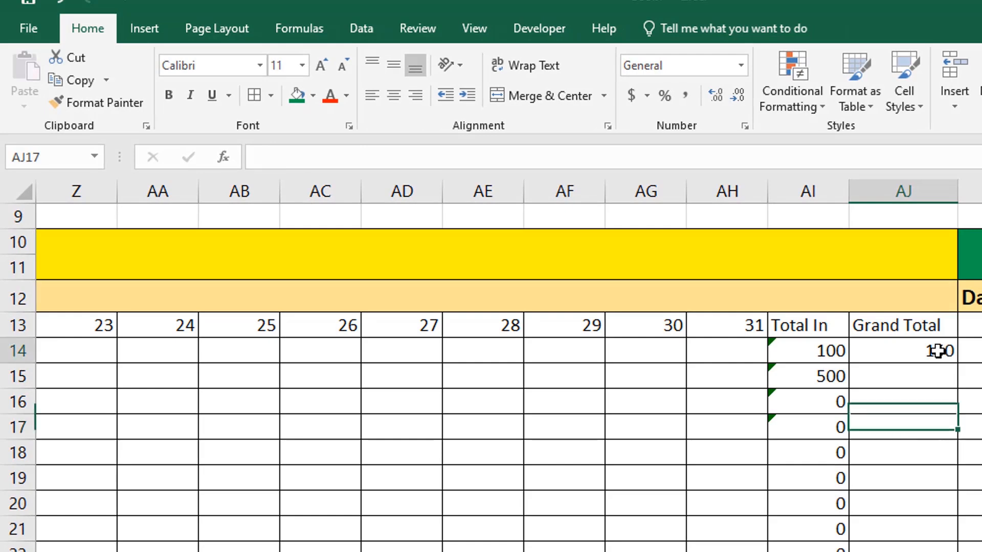
- Fill the Grand Total formula from AJ14 down to AJ73, stopping above the yellow Total row
left_click(940, 353)
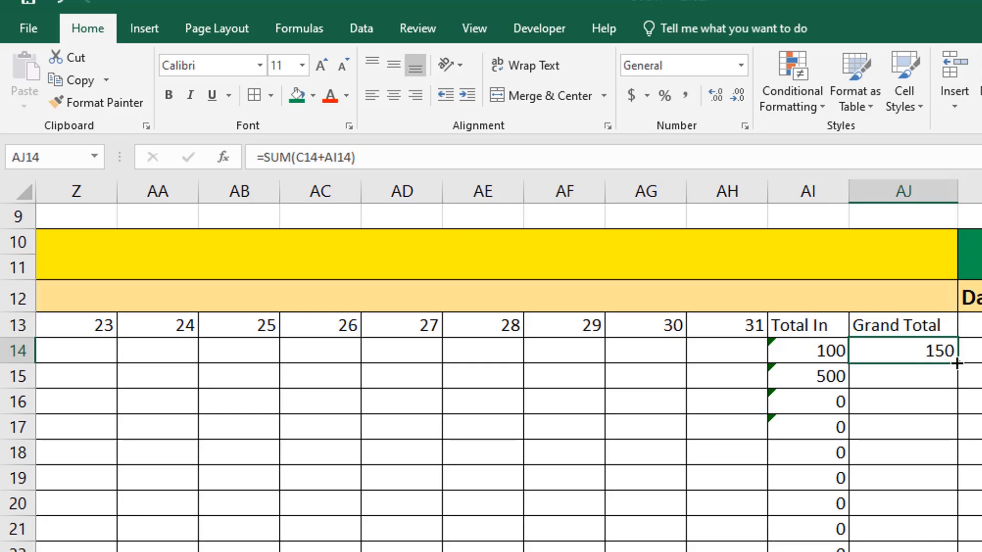
left_click_drag(957, 363, 964, 551)
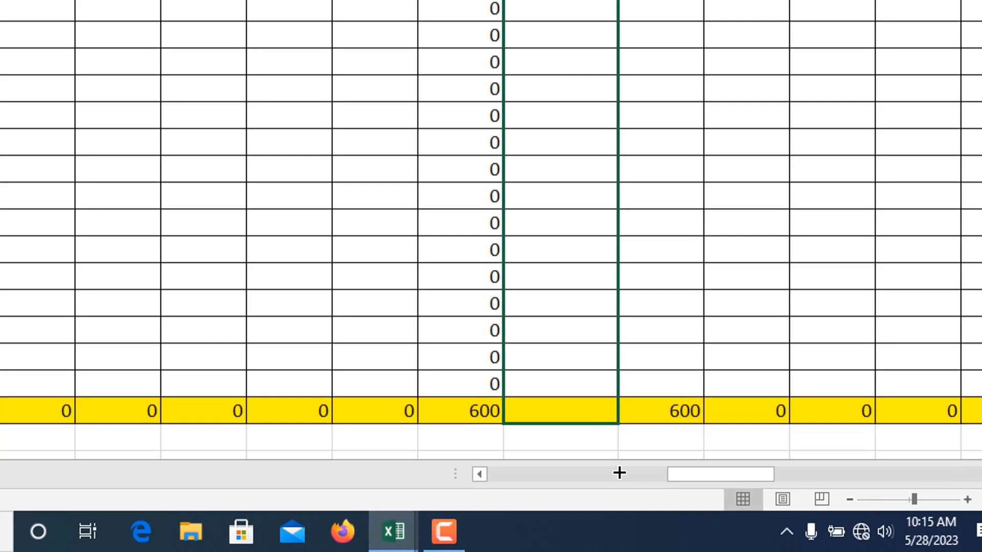
left_click_drag(619, 474, 619, 391)
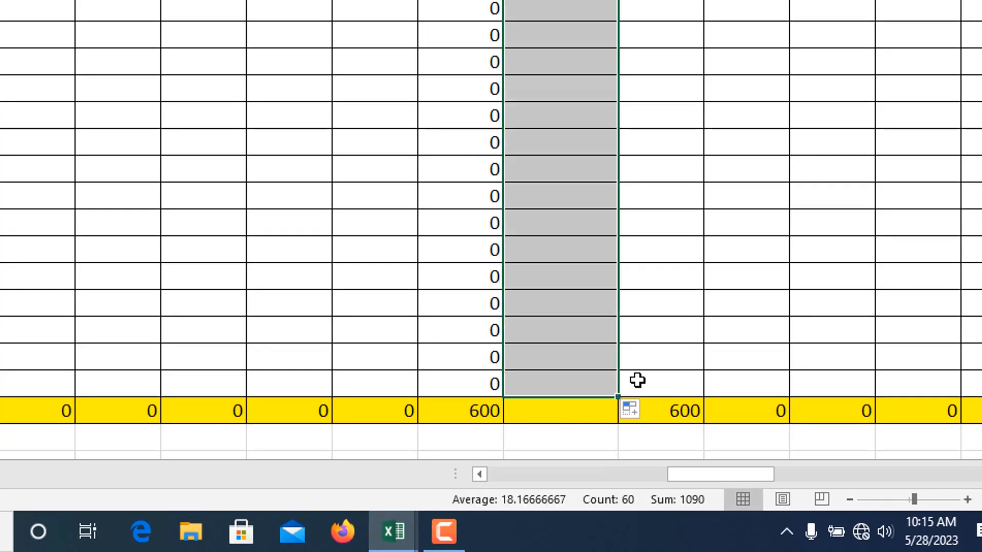
- Extend the yellow Total row's sum formula from AI74 into the Grand Total column, cell AJ74
left_click(489, 411)
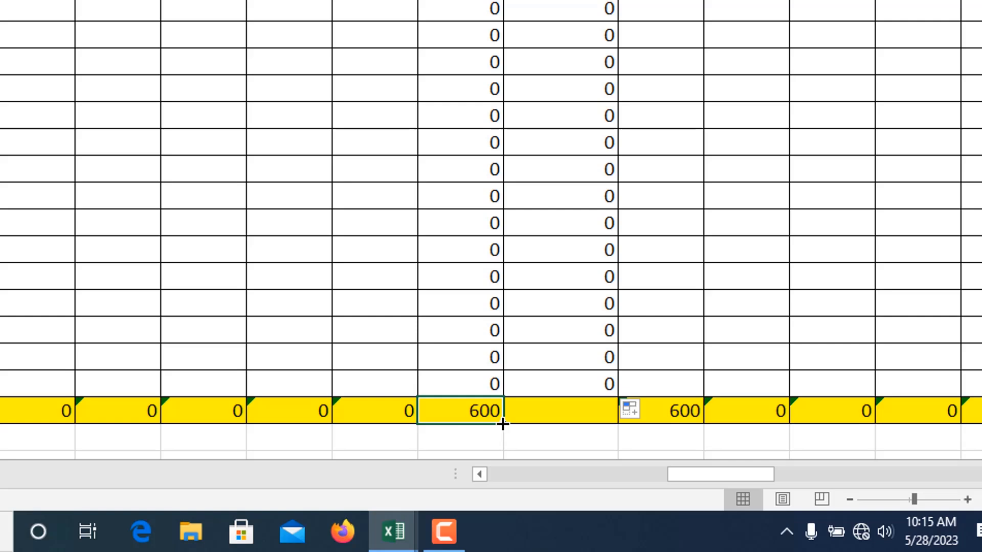
left_click_drag(504, 424, 607, 420)
left_click(595, 438)
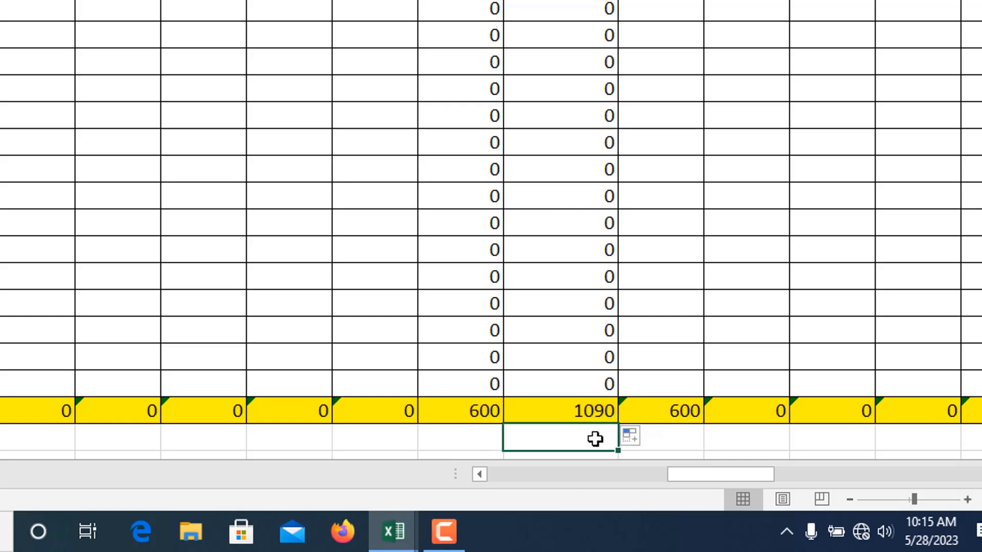
left_click(566, 410)
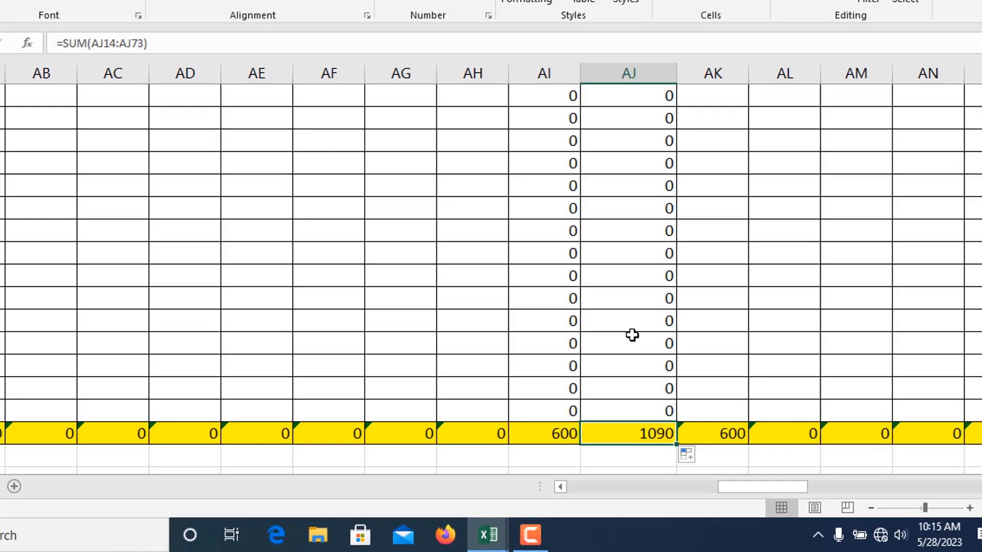
- Freeze panes at column D so that columns A to C stay in view during horizontal scrolling
scroll(565, 294, "up", 12)
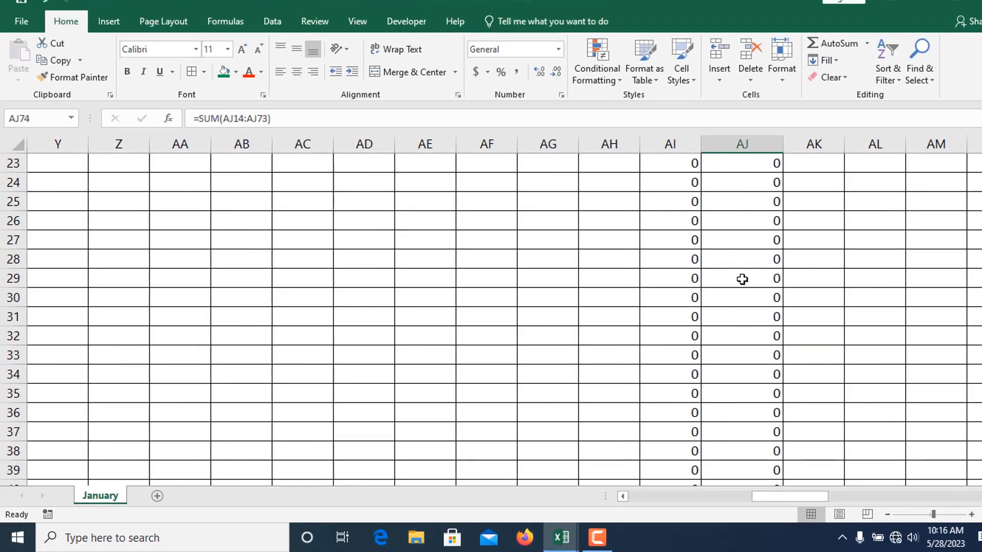
scroll(742, 279, "up", 7)
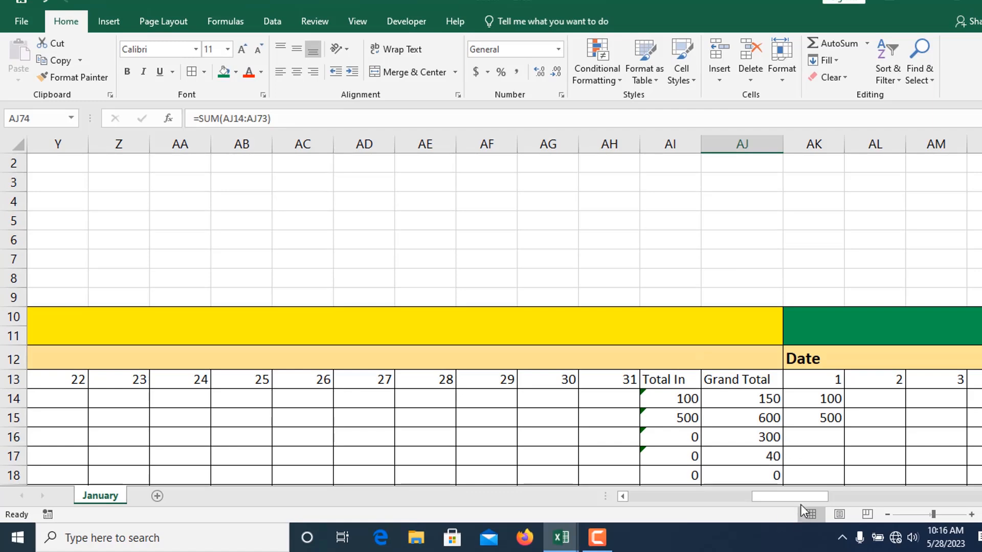
left_click_drag(790, 497, 660, 496)
left_click(365, 213)
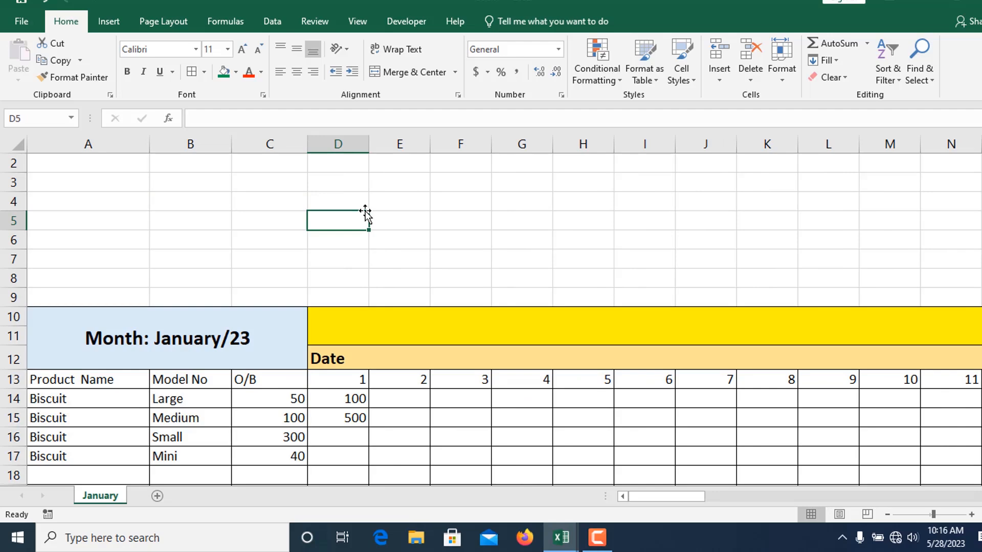
left_click(377, 183)
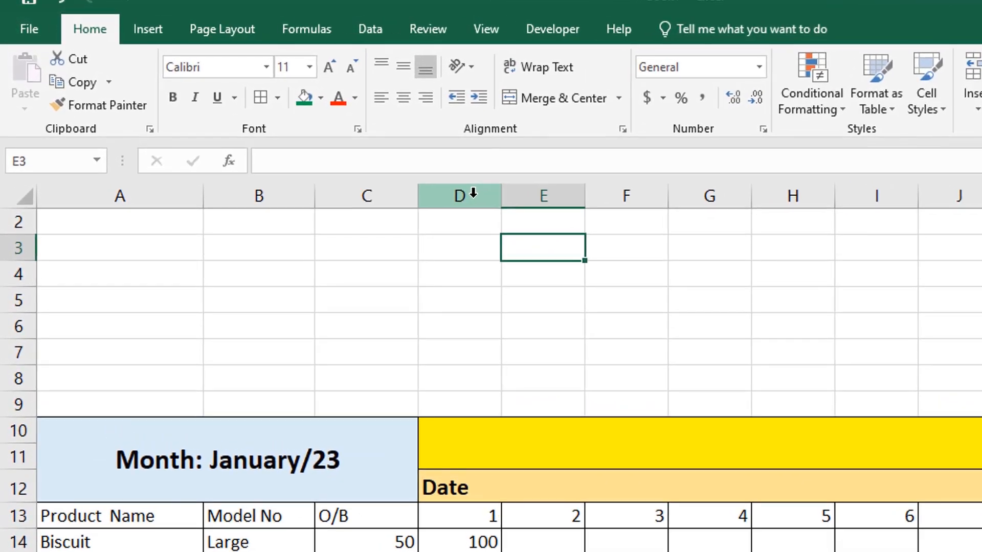
left_click(473, 193)
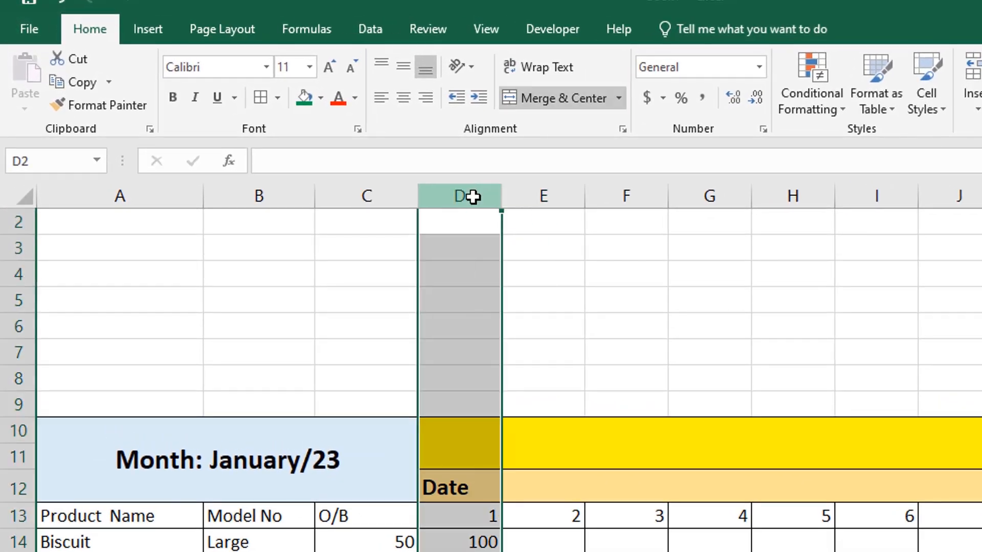
left_click(486, 30)
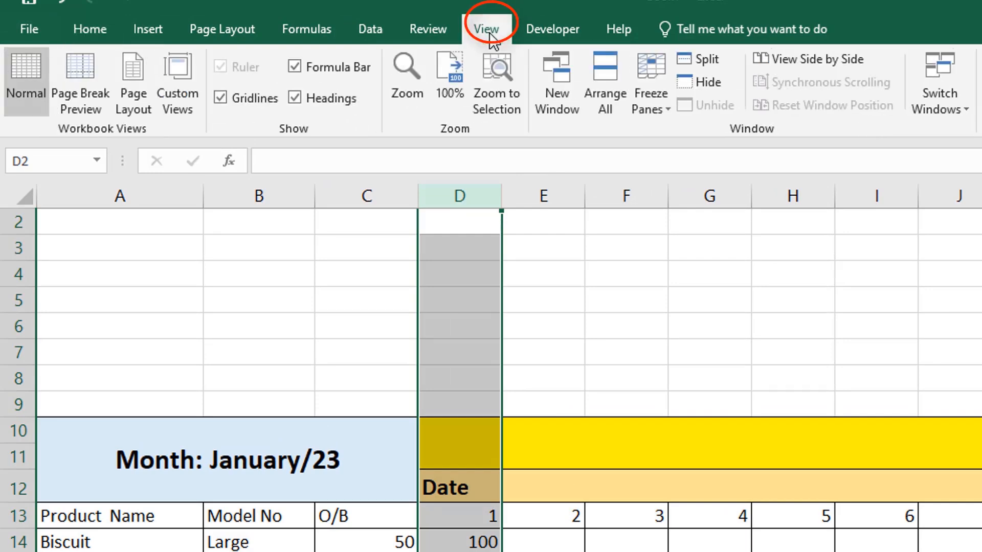
left_click(666, 107)
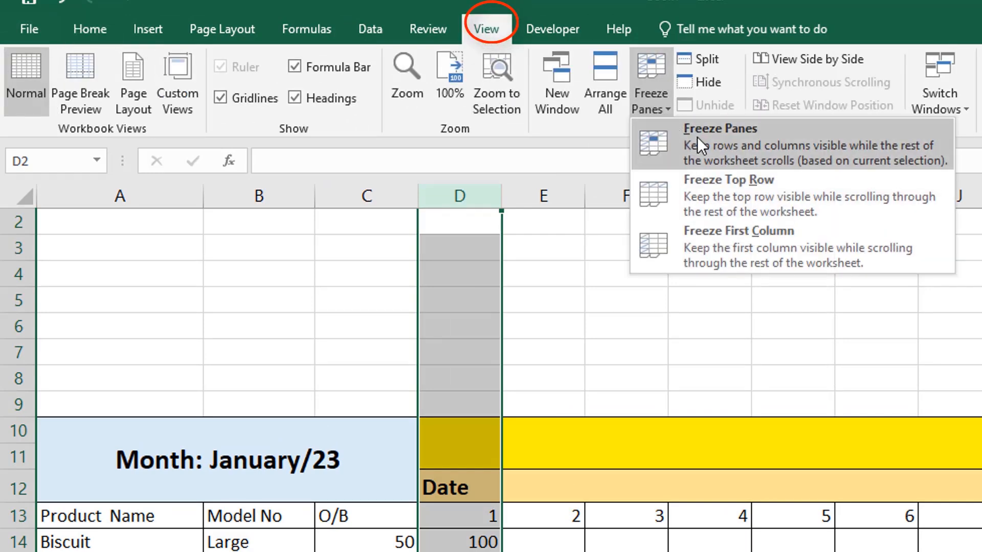
left_click(744, 134)
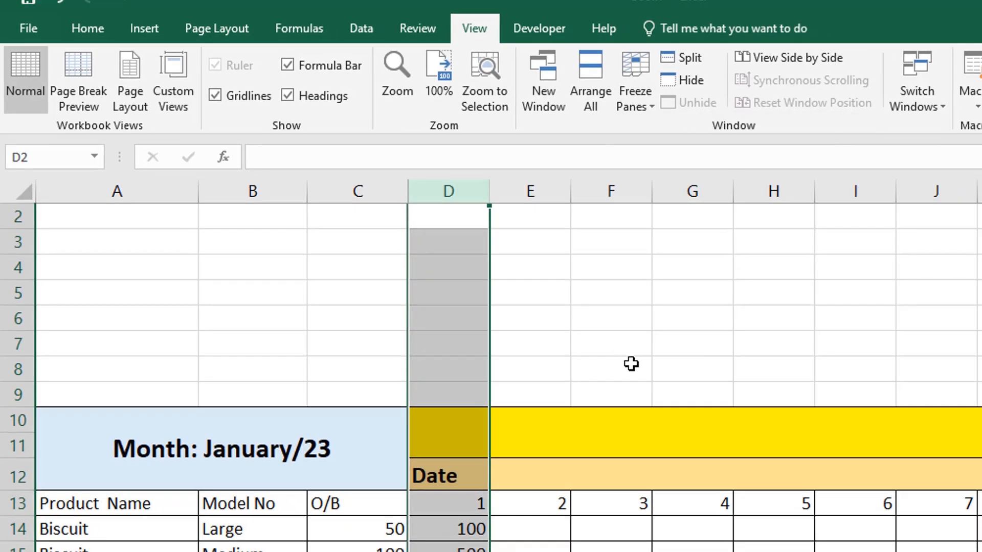
left_click(632, 364)
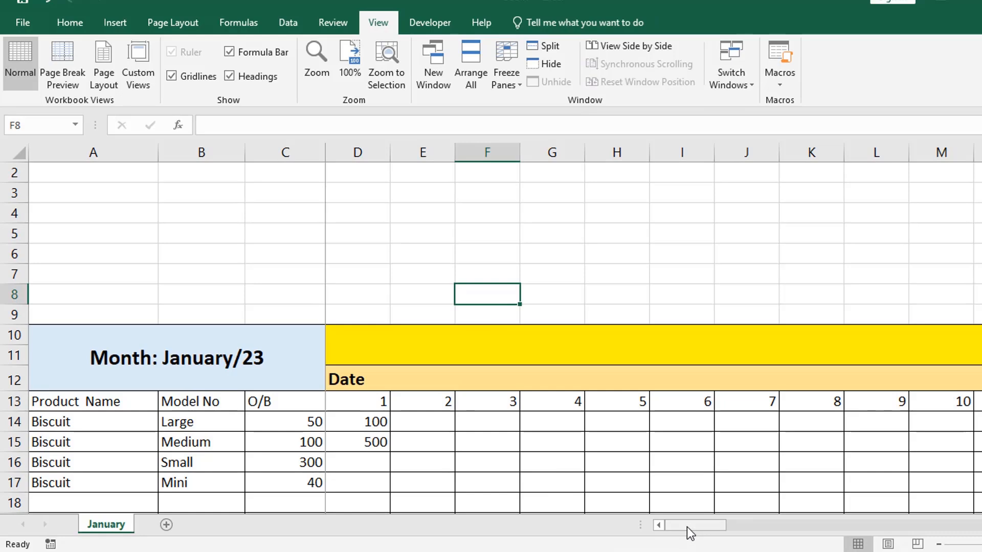
- Test the frozen Product Name, Model No and O/B columns by moving sideways through the sheet
left_click_drag(687, 527, 81, 385)
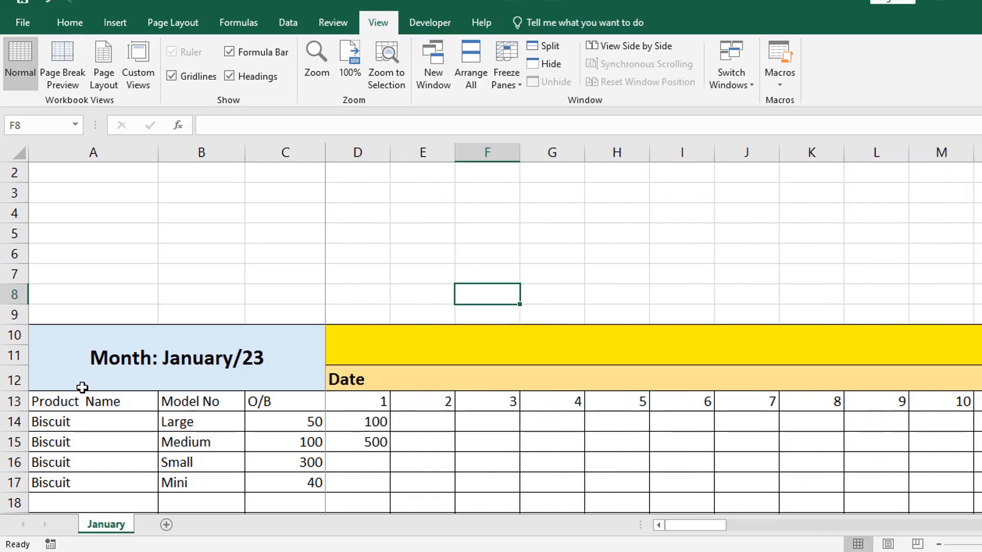
left_click(219, 404)
left_click(279, 400)
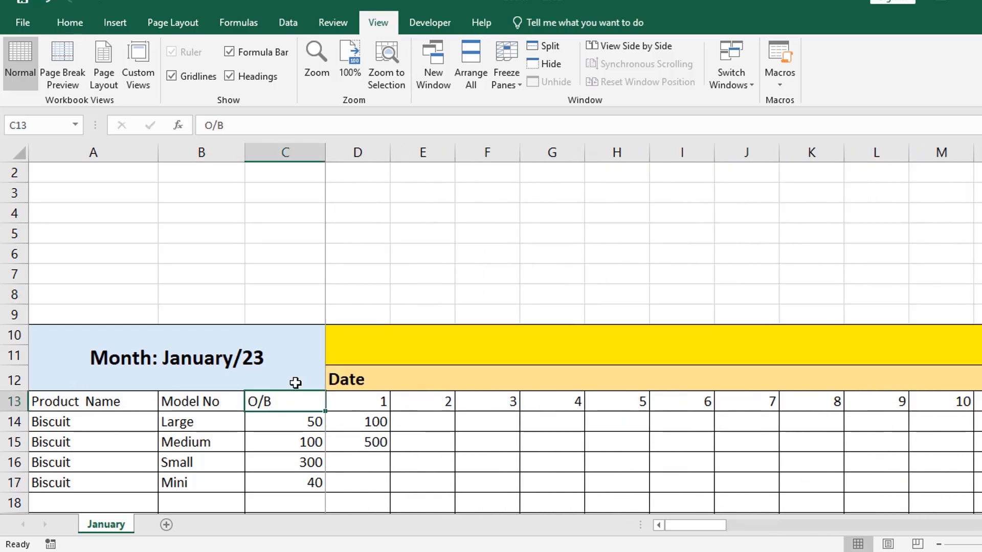
- Enter the closing balance formula =AJ14-BP14, Grand Total minus Total Out, in the first C/B cell, BQ14
left_click_drag(680, 529, 980, 528)
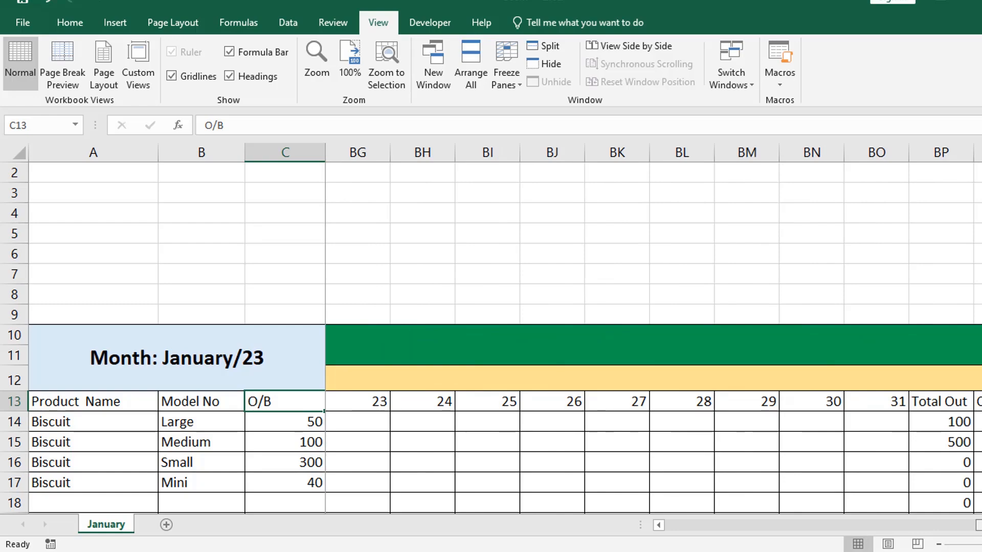
scroll(933, 372, "down", 1)
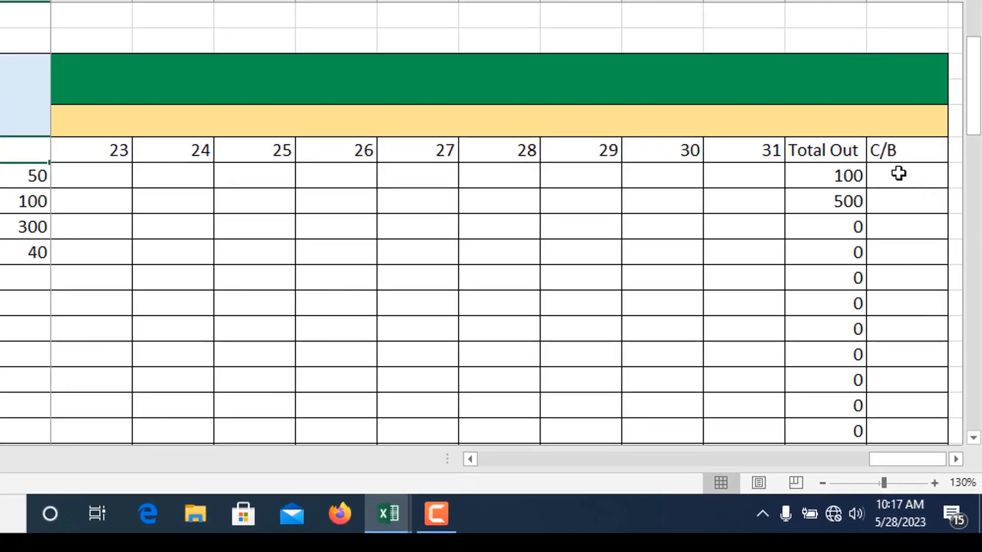
left_click(899, 174)
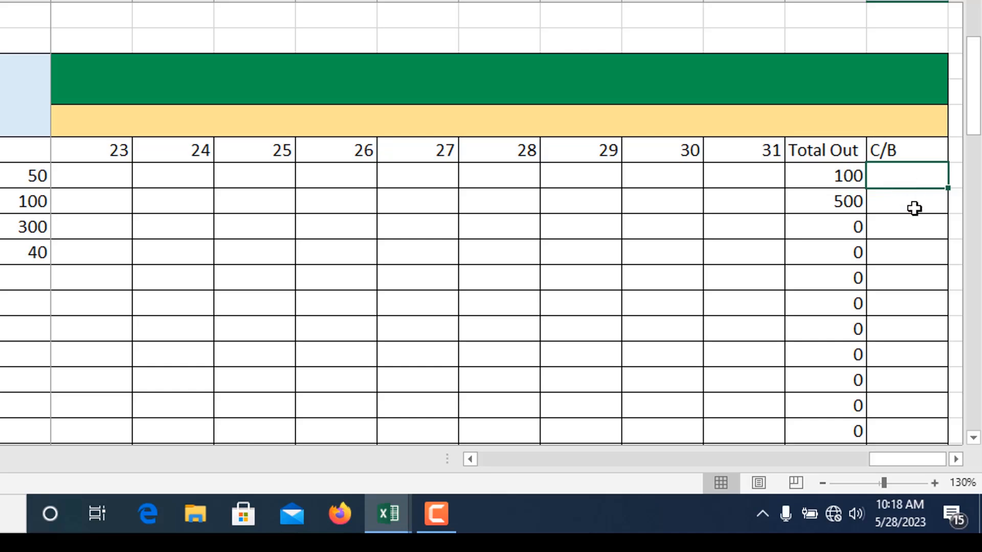
left_click(956, 459)
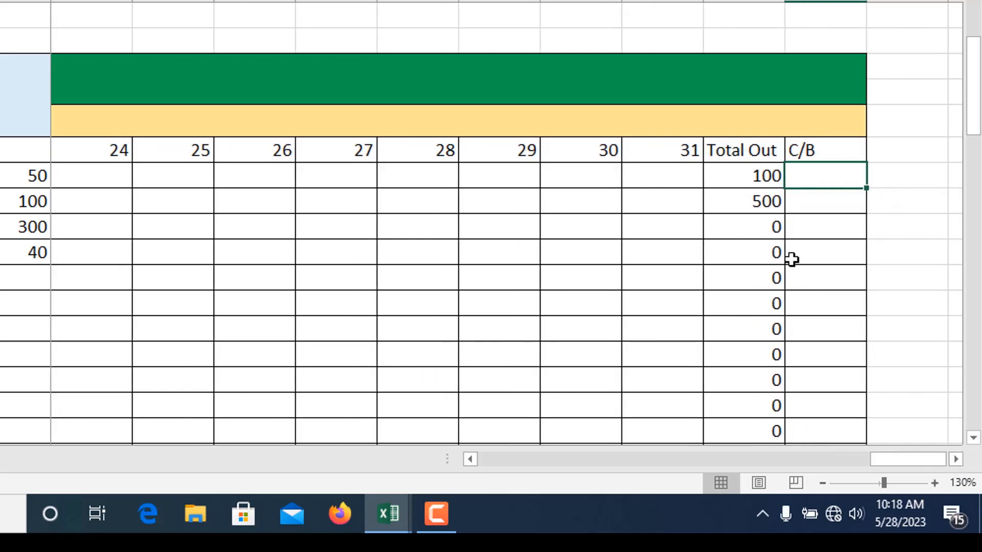
type("=")
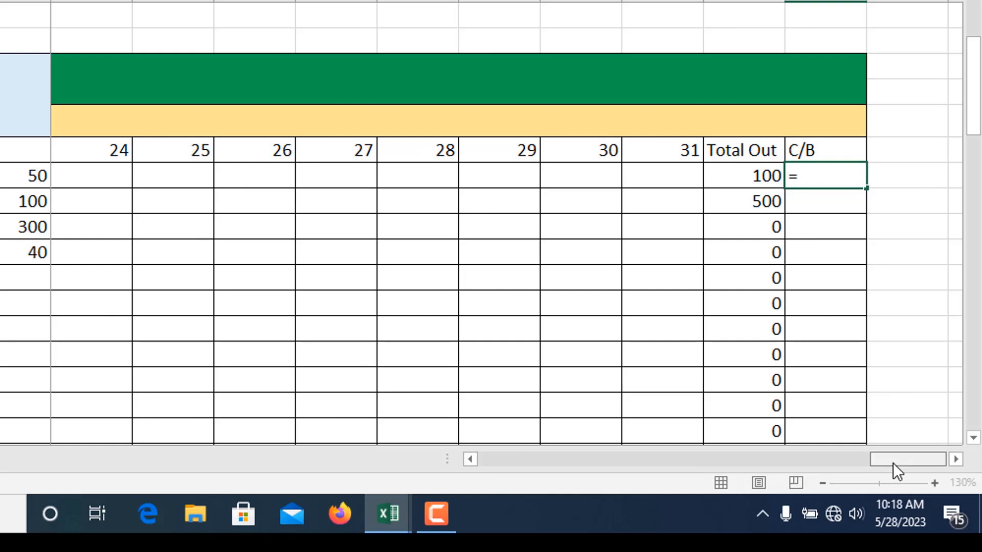
left_click_drag(893, 462, 725, 459)
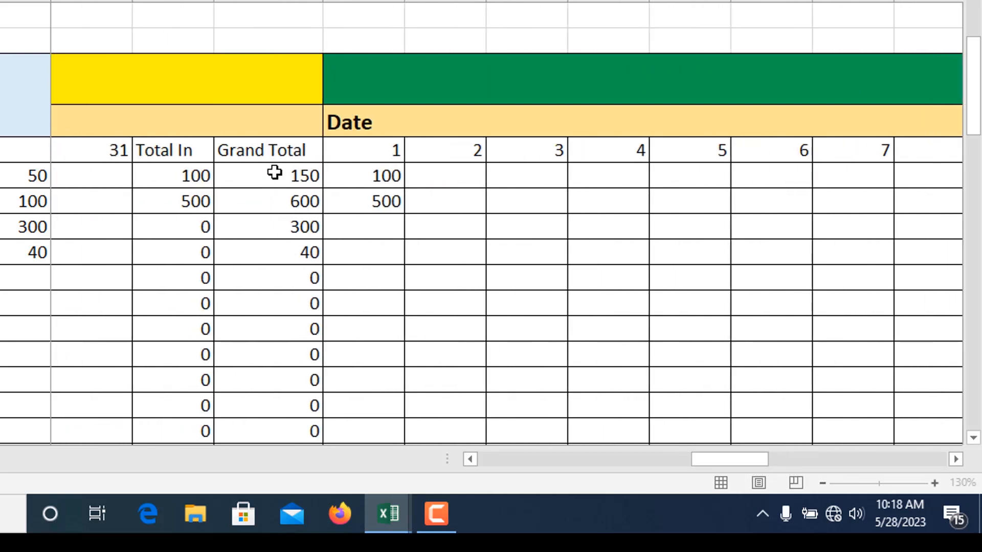
left_click(274, 176)
key("ctrl+c")
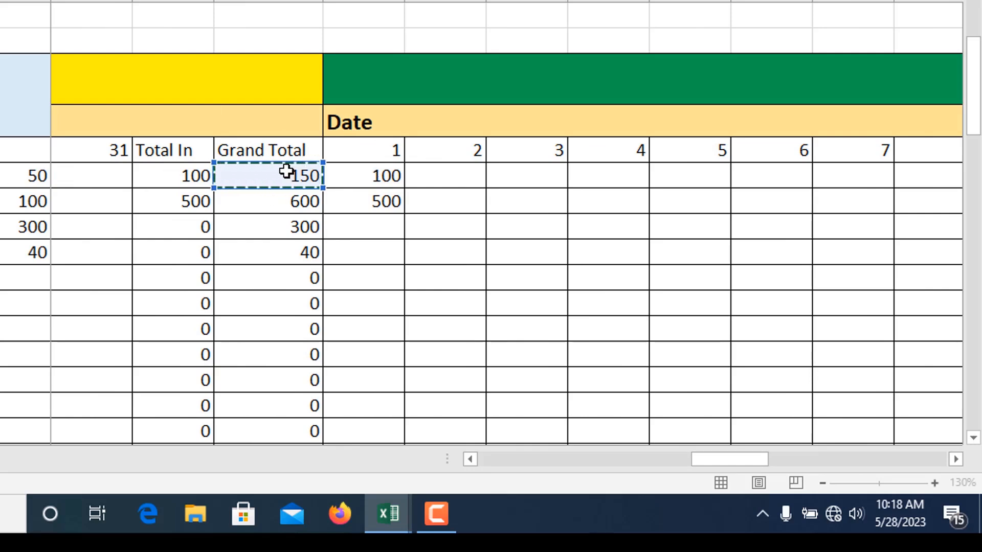
key("Escape")
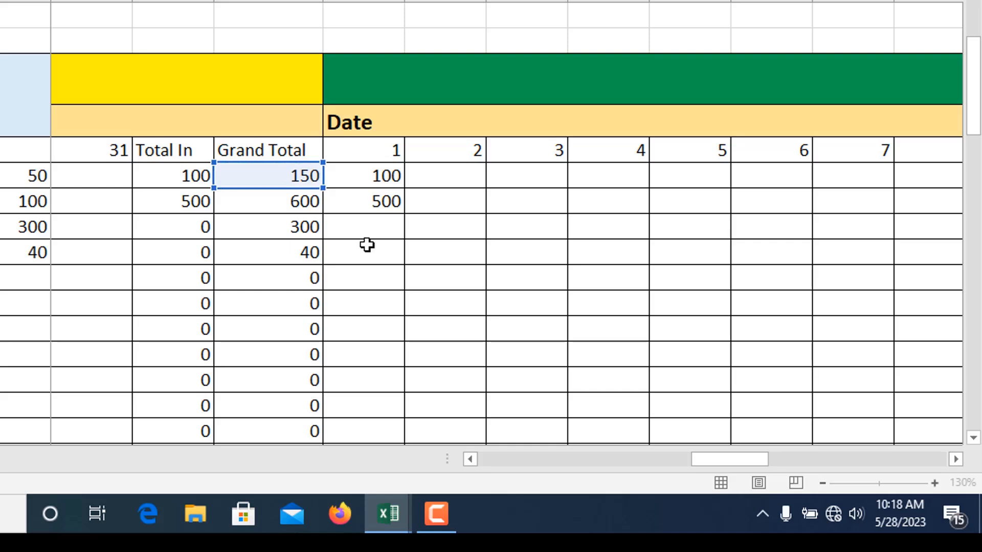
left_click_drag(701, 462, 883, 465)
type("=AJ14-")
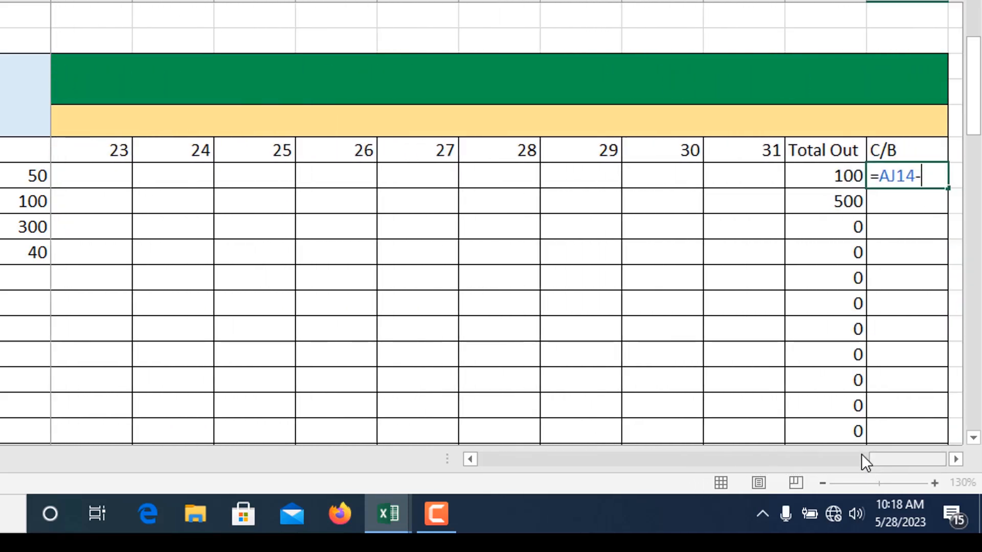
left_click(820, 175)
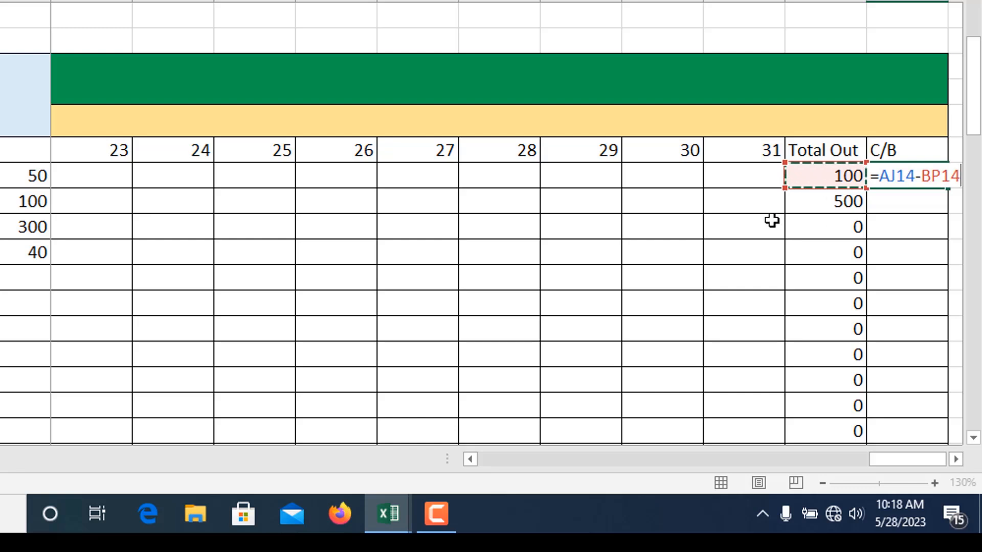
key("ctrl+Return")
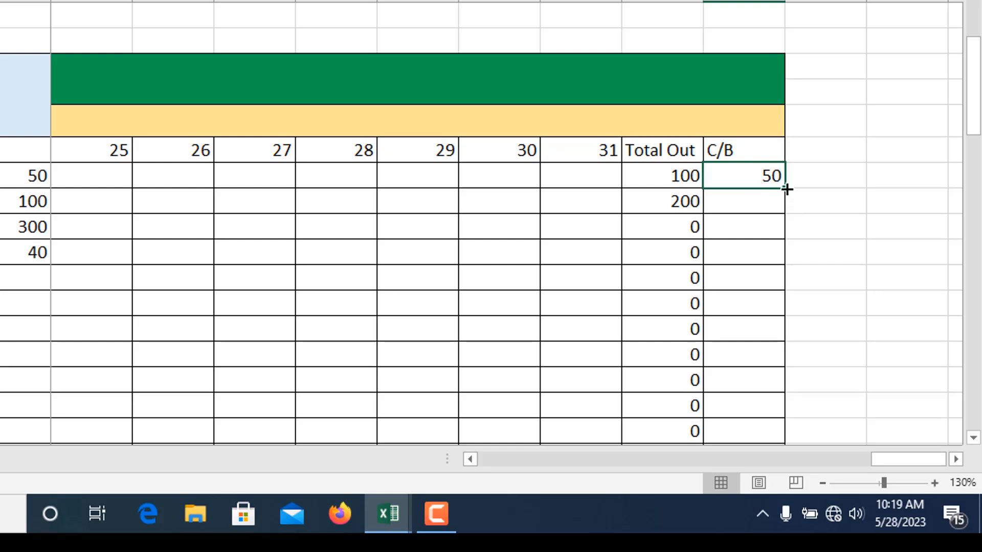
- Fill the C/B formula down to BQ73 and extend the yellow Total row's sum from BP74 into BQ74
mouse_move(786, 190)
left_mouse_down()
mouse_move(781, 401)
mouse_move(792, 471)
mouse_move(783, 384)
left_mouse_up()
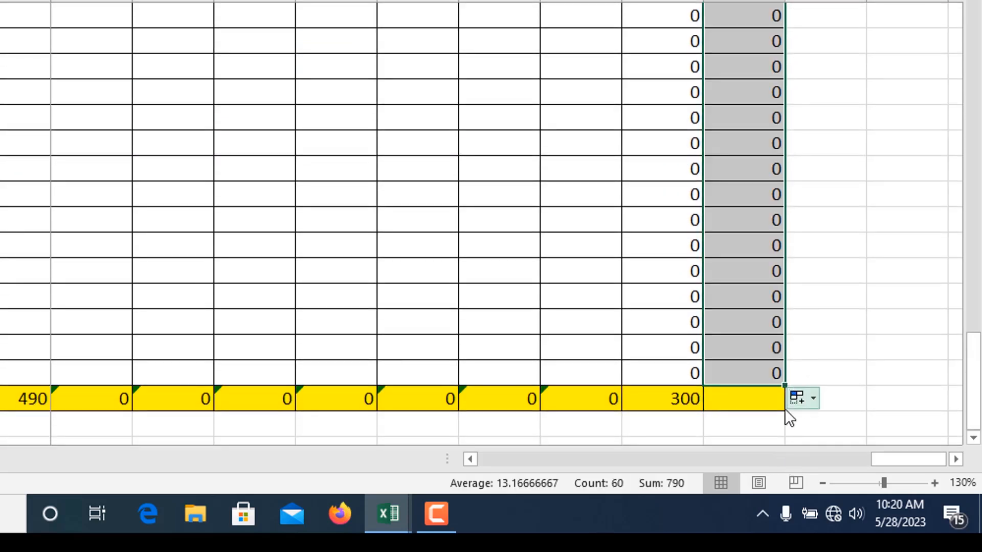
left_click(675, 401)
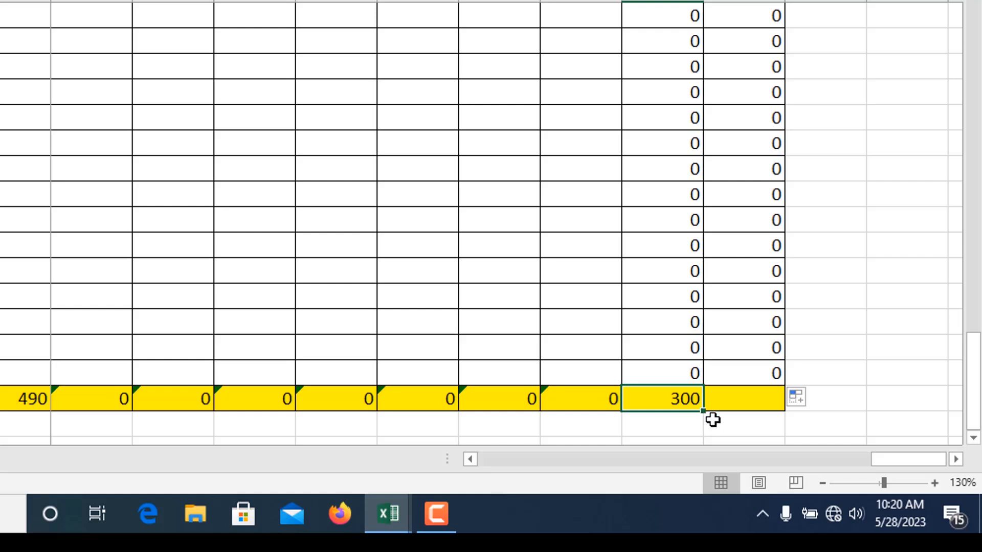
left_click_drag(704, 410, 785, 409)
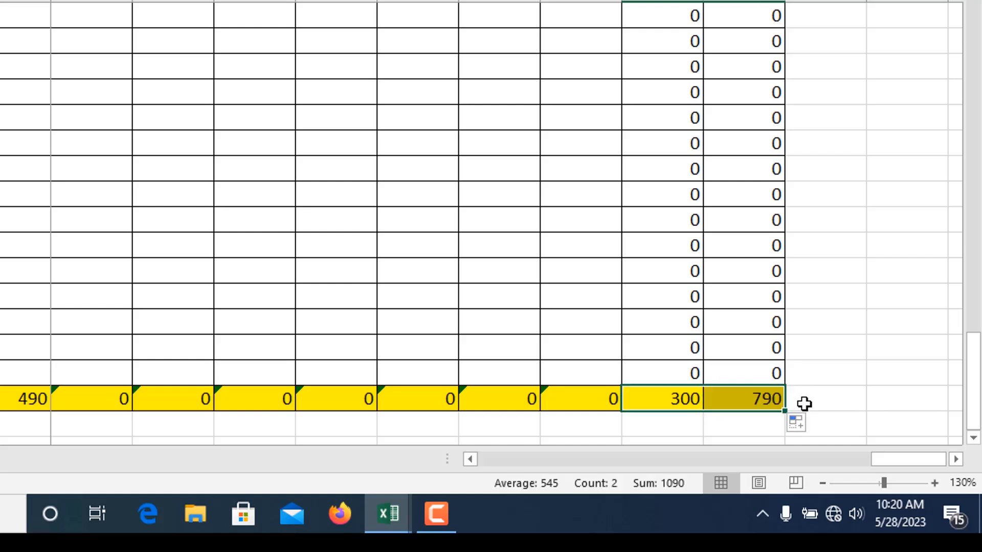
left_click(745, 401)
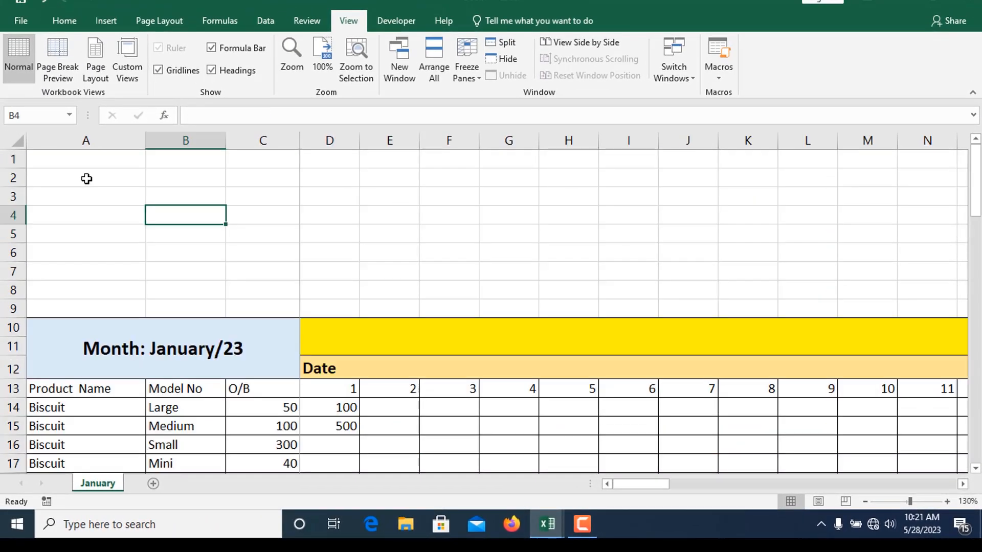
- Merge and center cells A2:B2 above the stock table and label them "Total Opening Balance"
left_click_drag(86, 179, 175, 177)
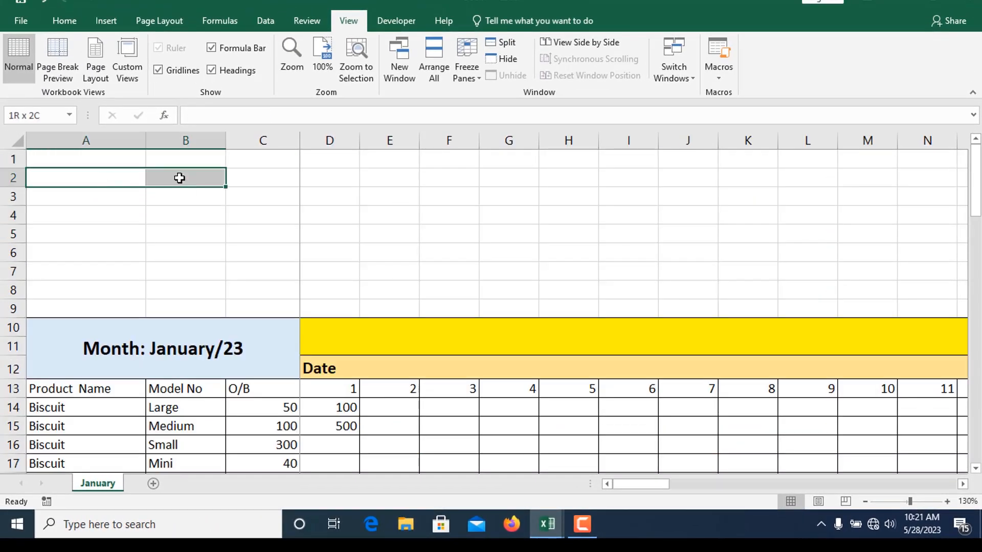
left_click(74, 25)
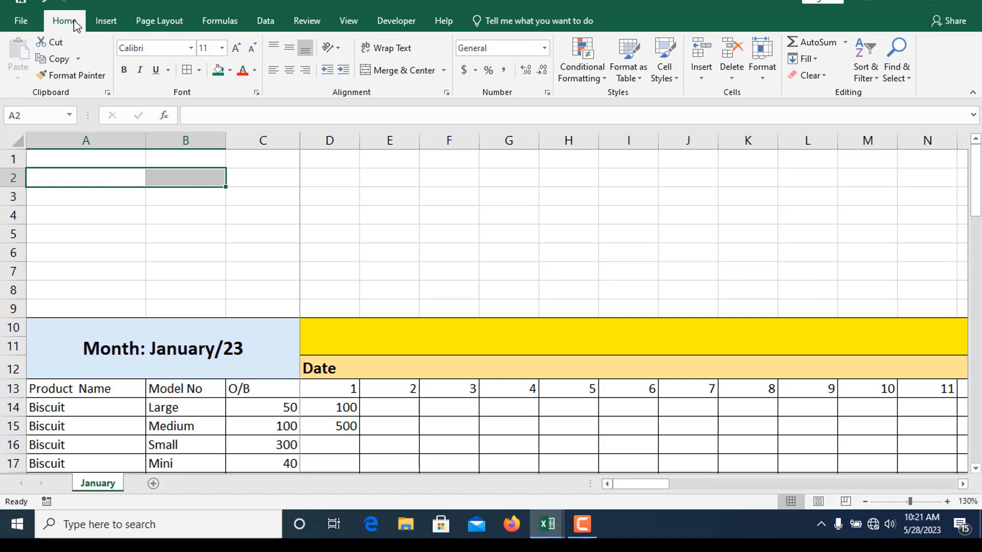
left_click(399, 72)
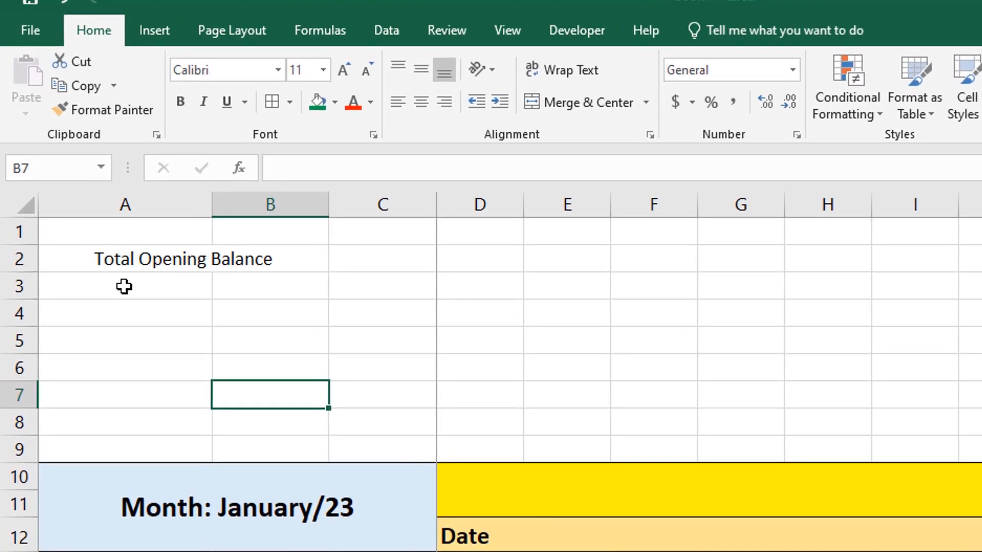
- Merge and center cells A3:B3 and enter the label "Total In"
left_click_drag(86, 196, 159, 197)
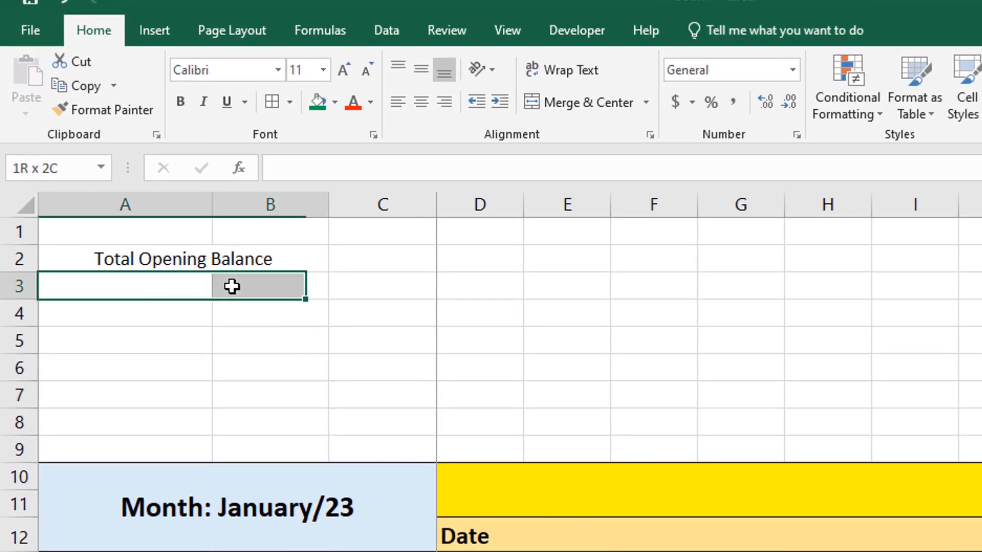
left_click(584, 101)
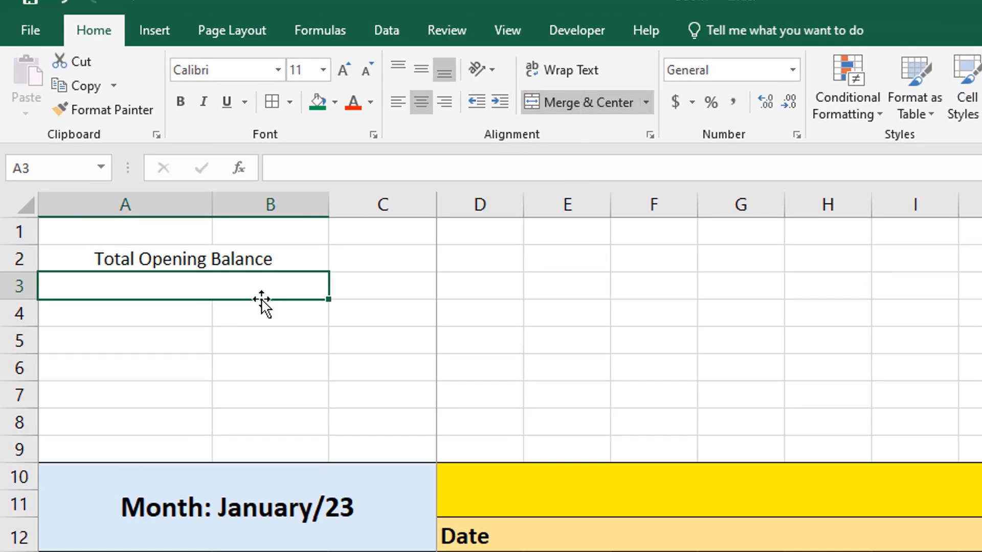
type("Total In")
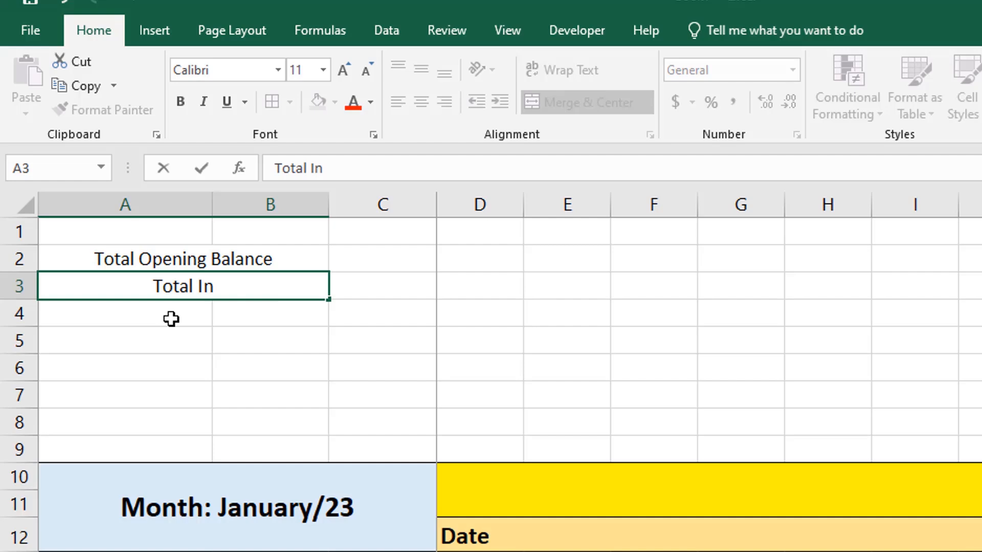
- Merge and center cells A4:B4 directly below the "Total In" label
left_click_drag(131, 313, 240, 314)
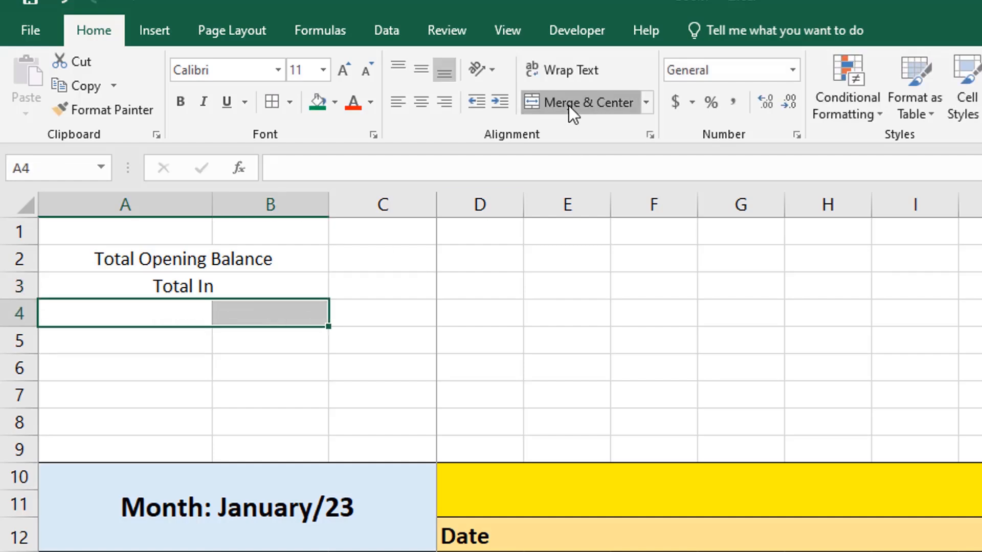
left_click(569, 105)
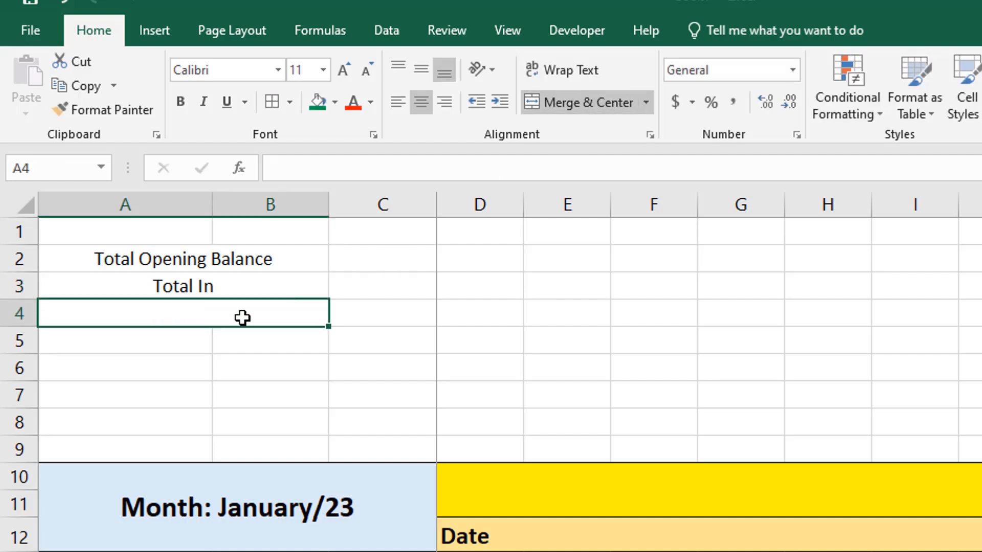
- Enter the label "Total Out" in A4, and "Total Closing Balance" in A5:B5 merged and centered
type("Total Out")
key("Return")
left_click_drag(160, 342, 284, 342)
left_click(611, 104)
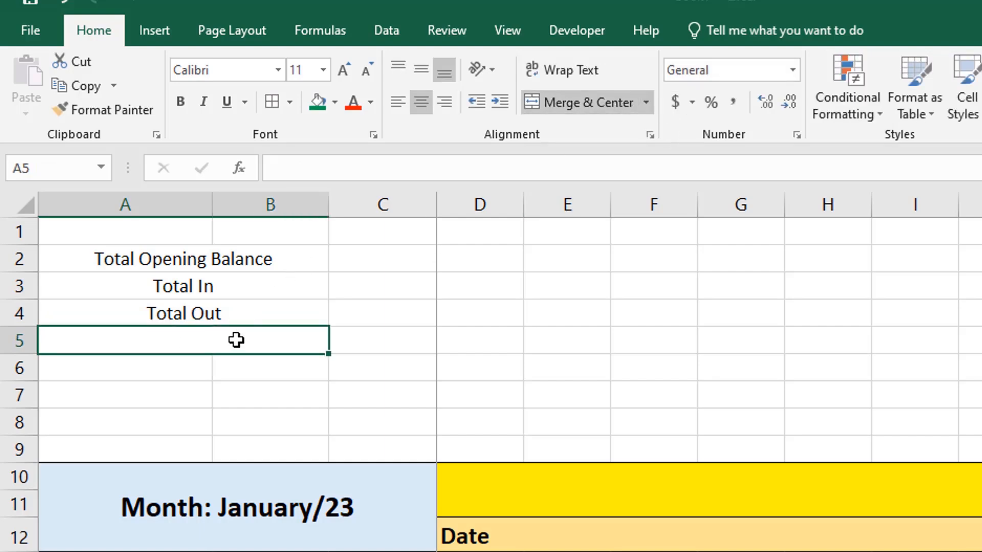
type("Total Closing Balance")
- Apply all borders to the summary table in A2:C5
left_click_drag(317, 260, 369, 340)
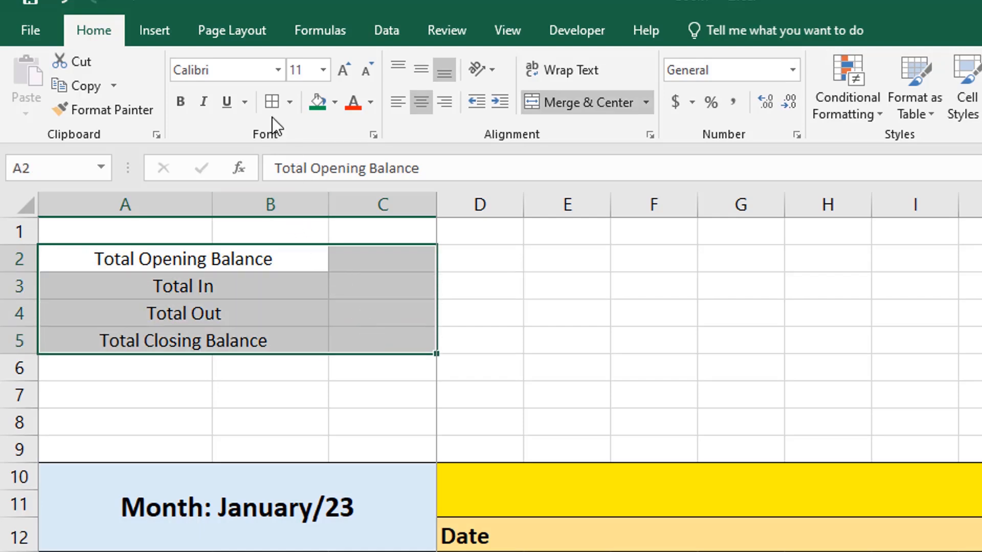
left_click(272, 103)
left_click(404, 361)
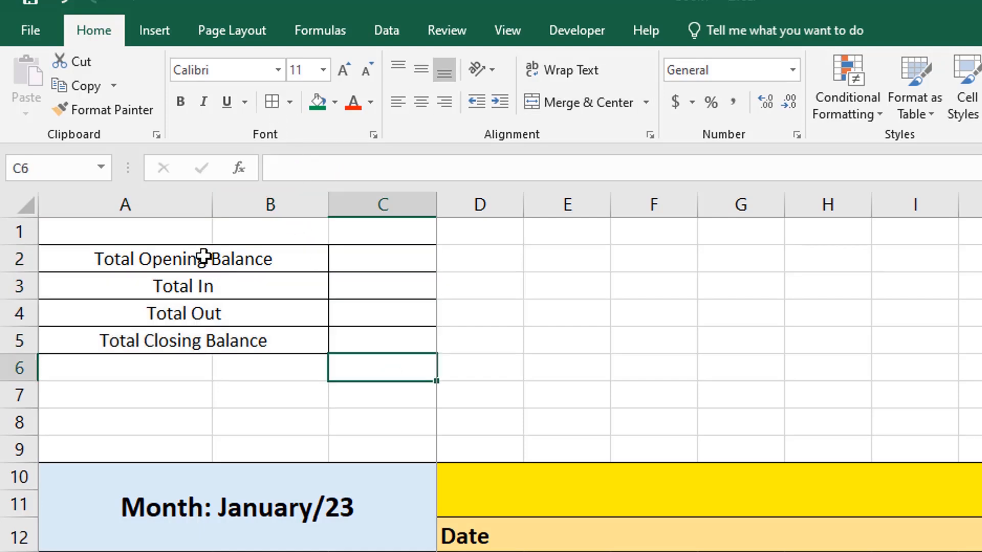
left_click(374, 258)
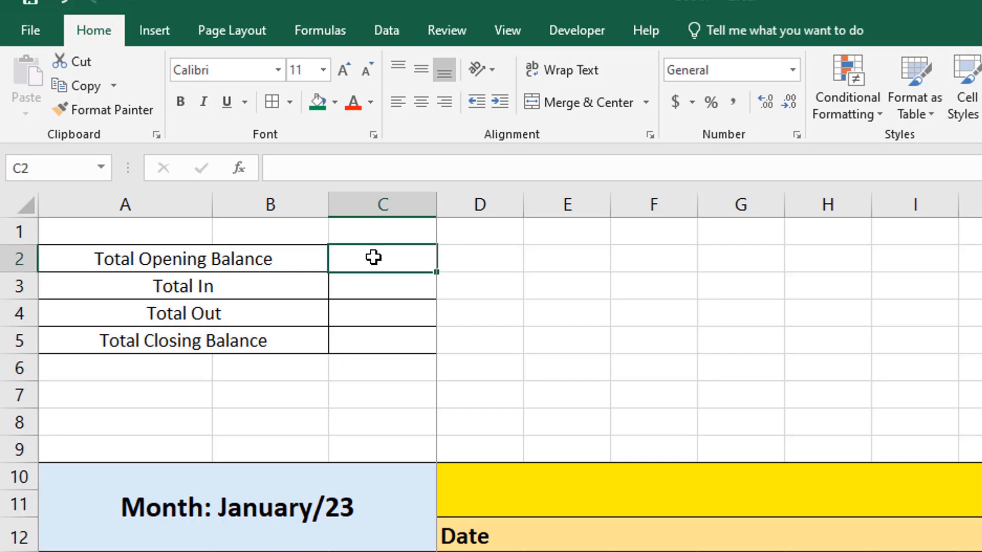
left_click(363, 291)
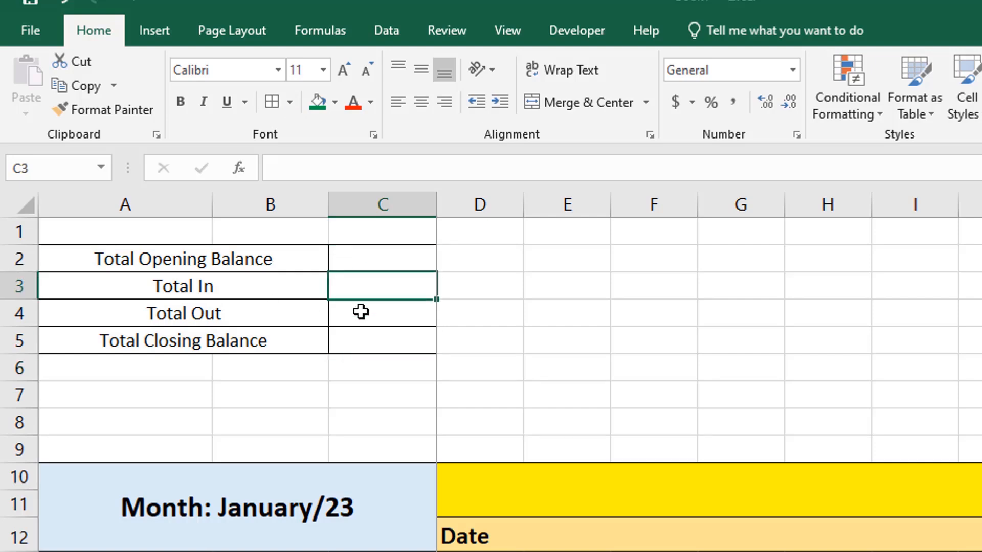
left_click(367, 318)
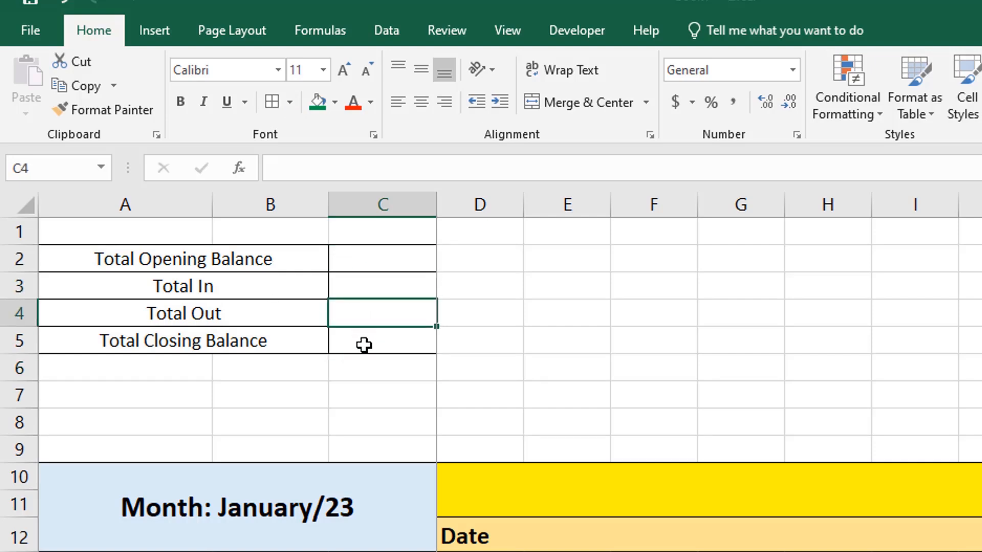
left_click(364, 343)
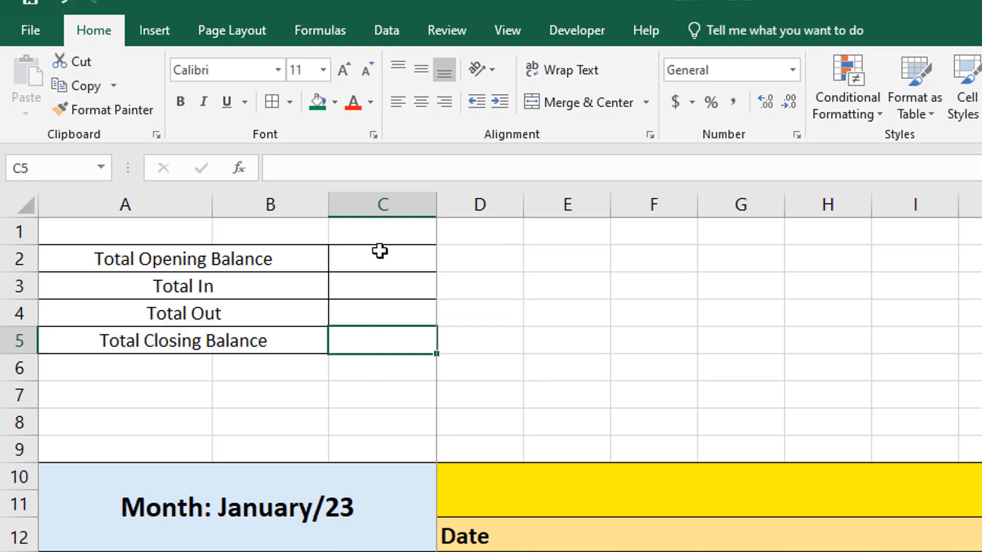
- Fill the summary value cells C2:C5 with light blue
left_click_drag(382, 252, 384, 349)
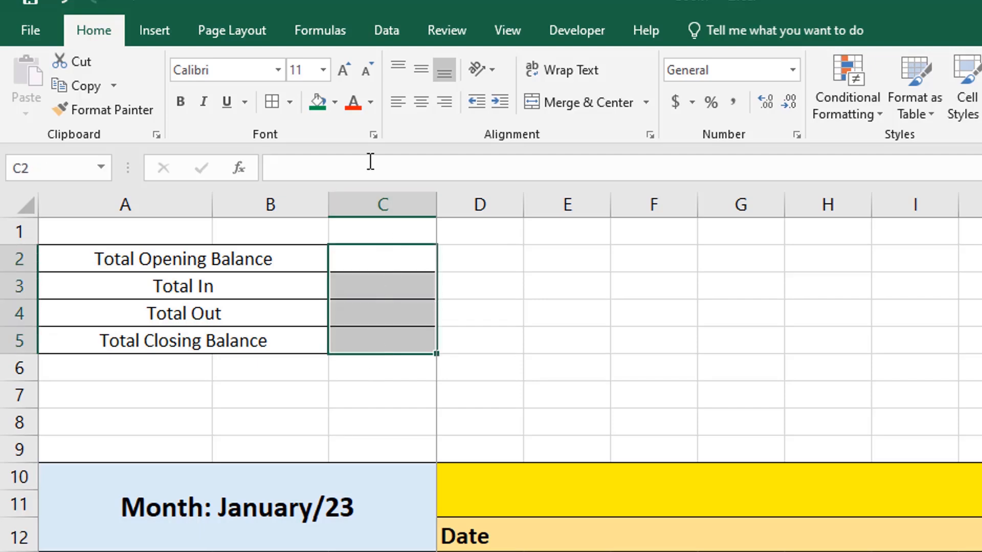
left_click(336, 99)
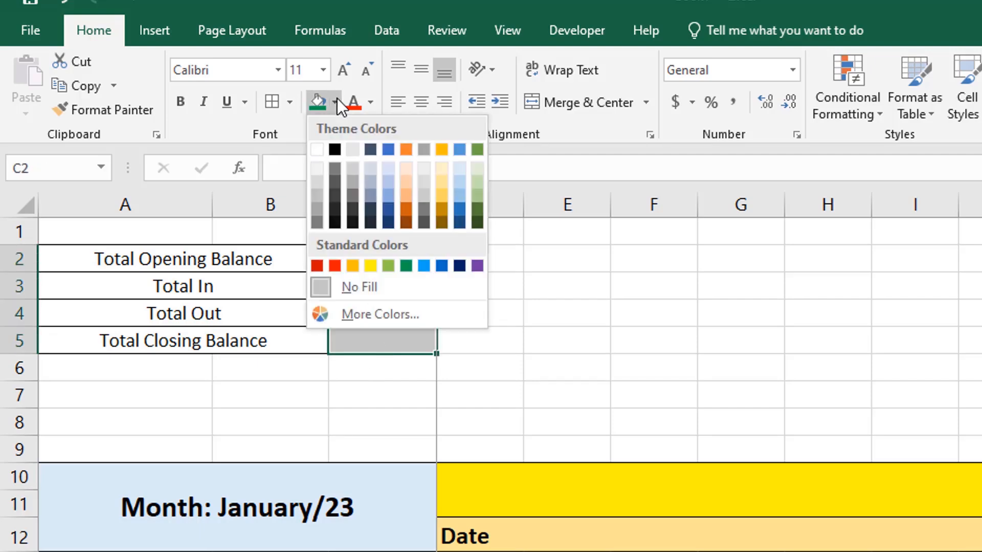
left_click(460, 169)
left_click(420, 417)
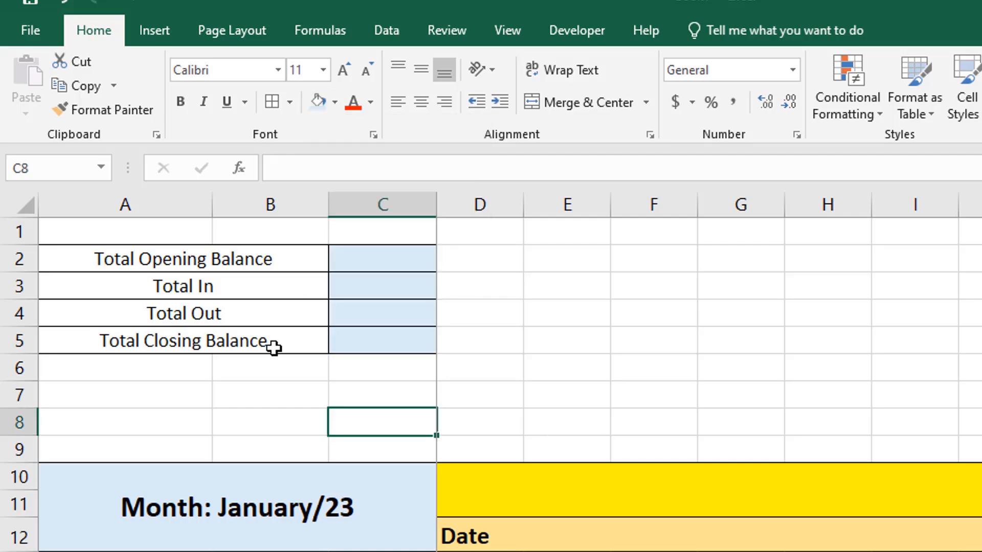
- Link the Total Opening Balance cell C2 to the O/B column's total with the formula =C74
left_click(391, 261)
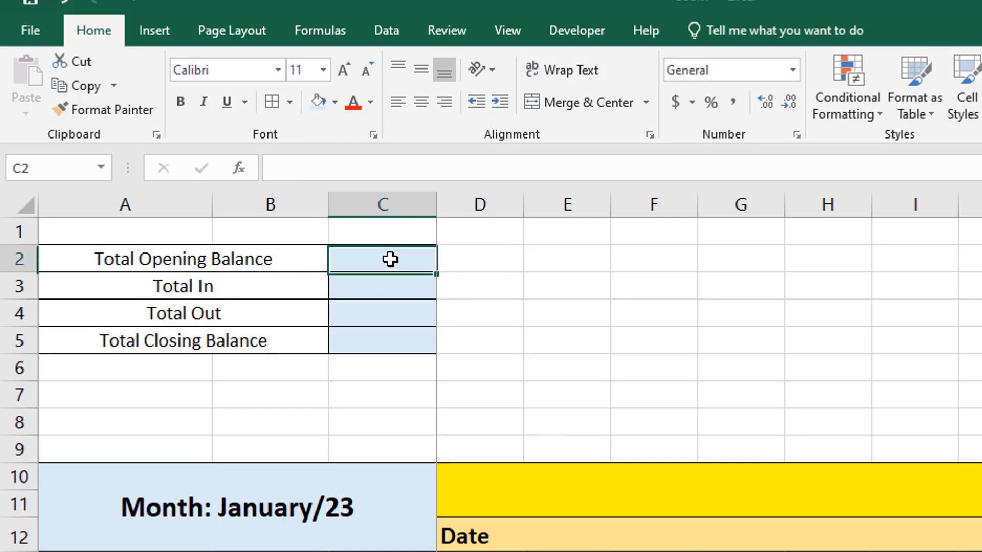
left_click(387, 402)
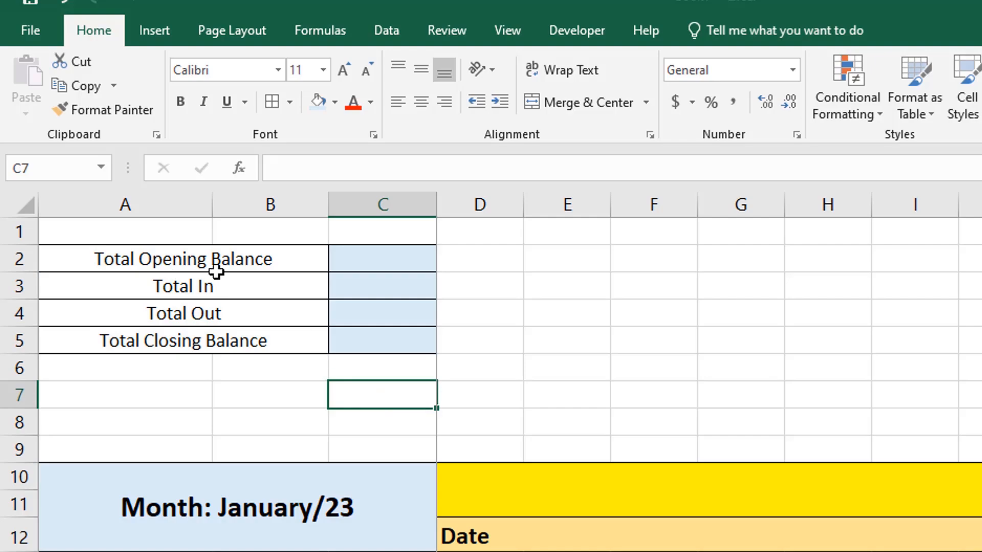
left_click(392, 255)
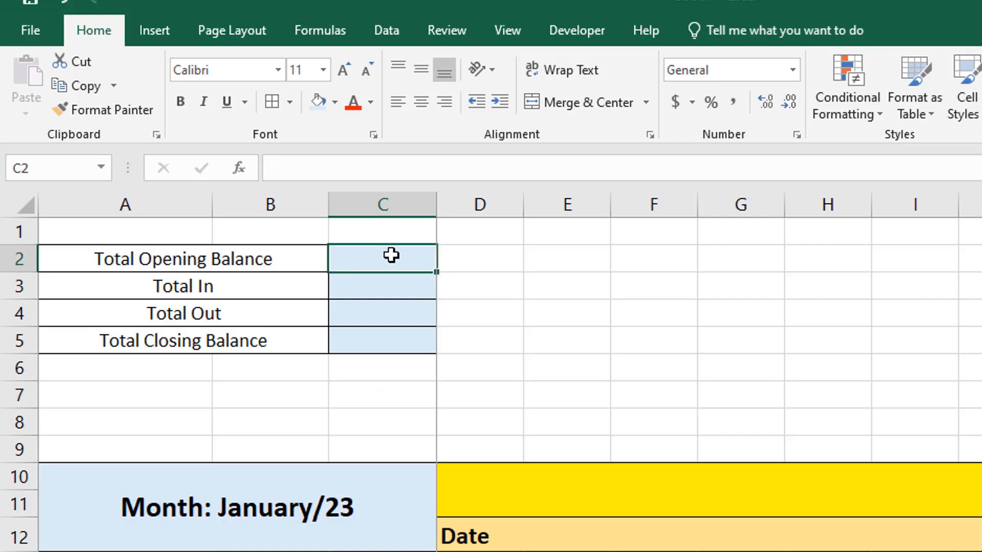
type("=")
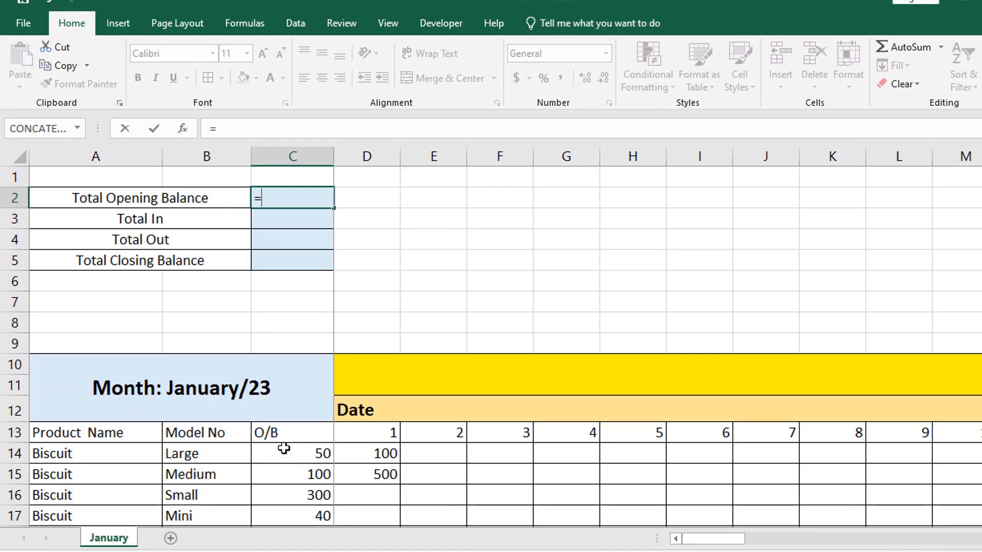
scroll(223, 420, "down", 3)
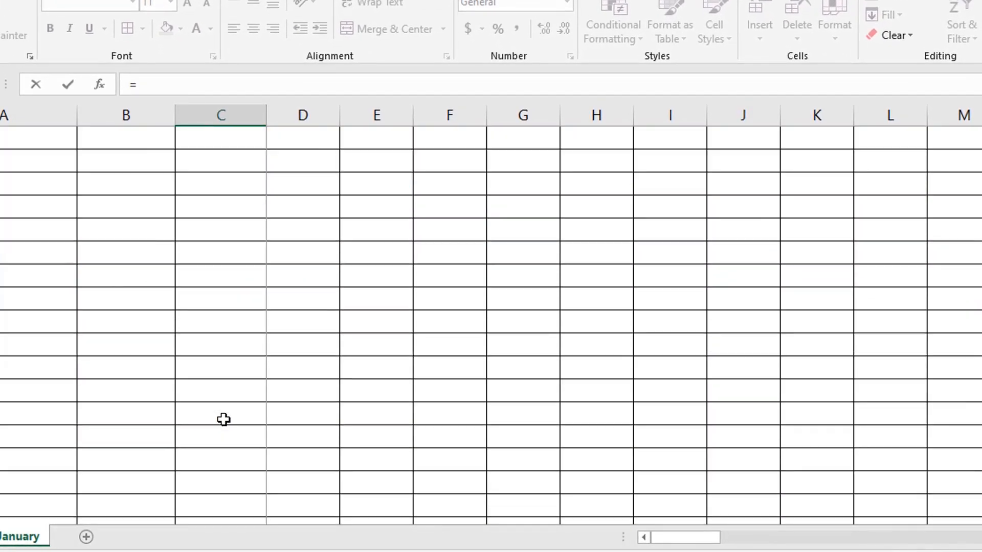
scroll(224, 420, "down", 5)
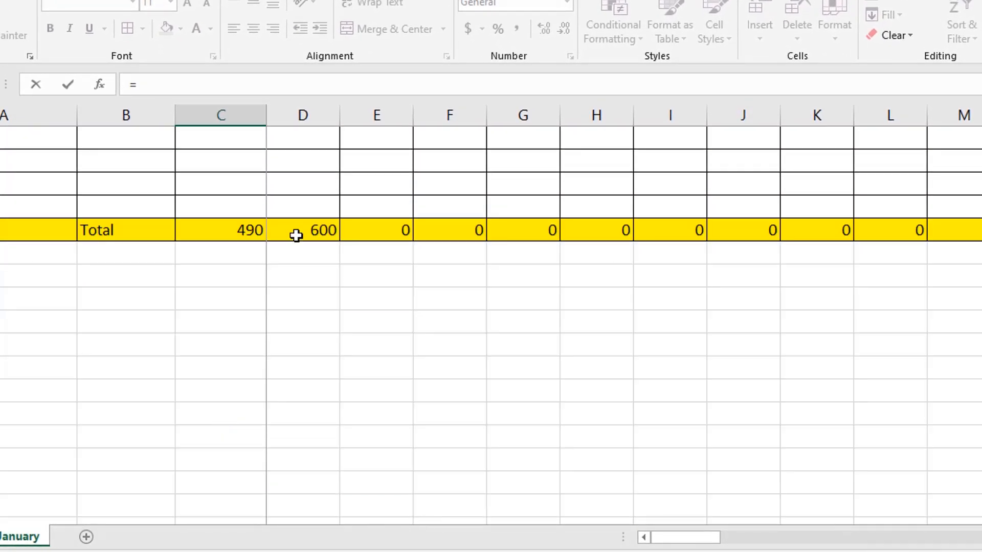
left_click(233, 231)
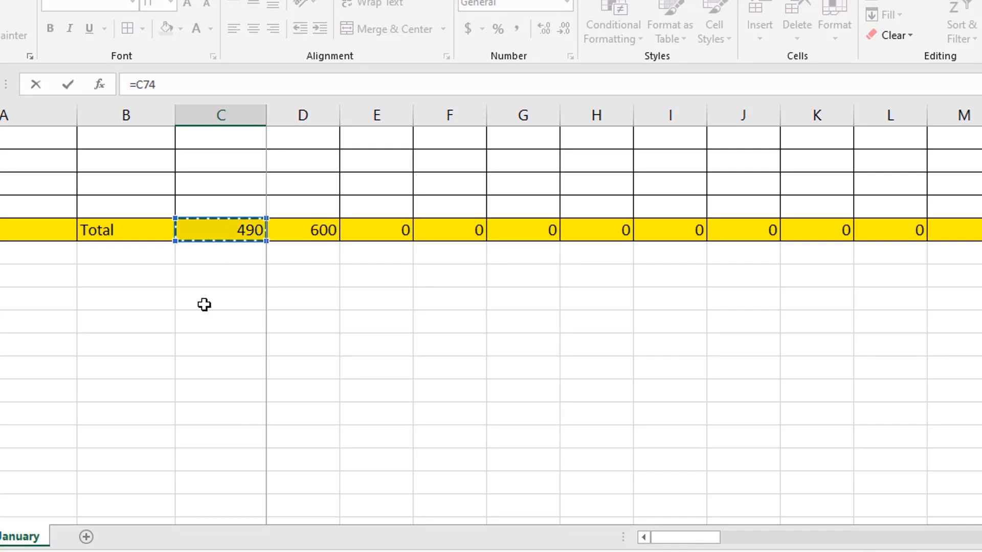
key("Escape")
- Link the Total In cell C3 to the Total In column's total with the formula =AI74
scroll(204, 305, "up", 1)
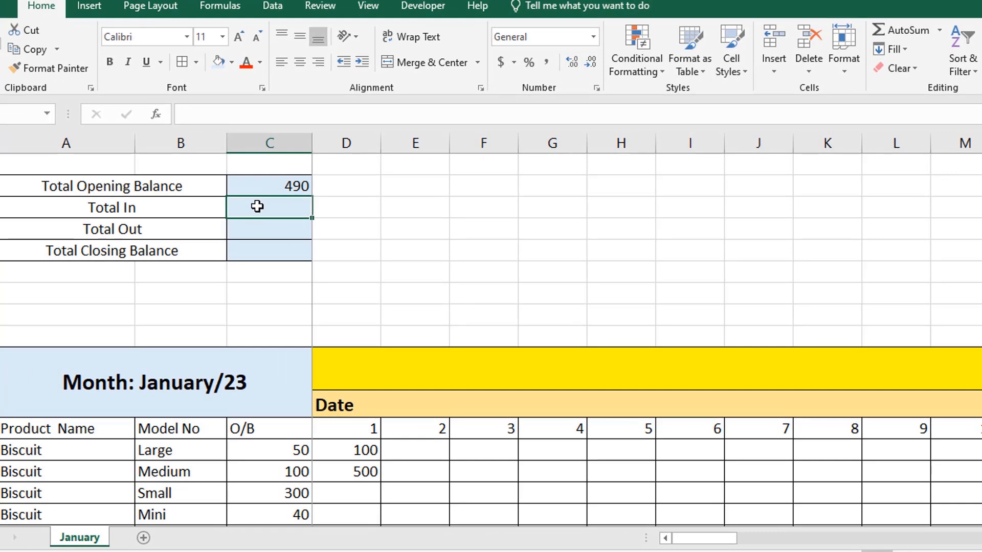
type("=")
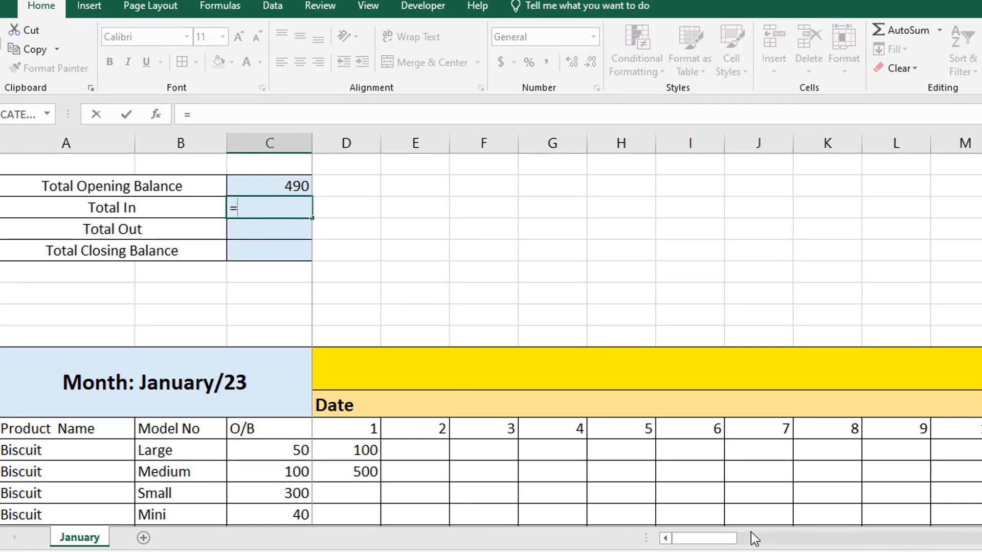
left_click_drag(721, 539, 889, 543)
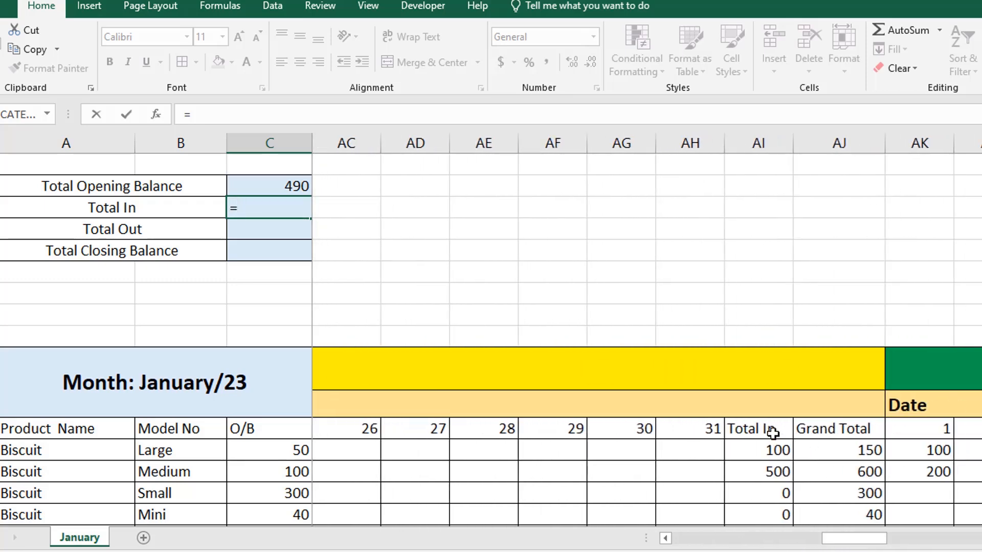
scroll(778, 433, "down", 3)
scroll(777, 434, "down", 3)
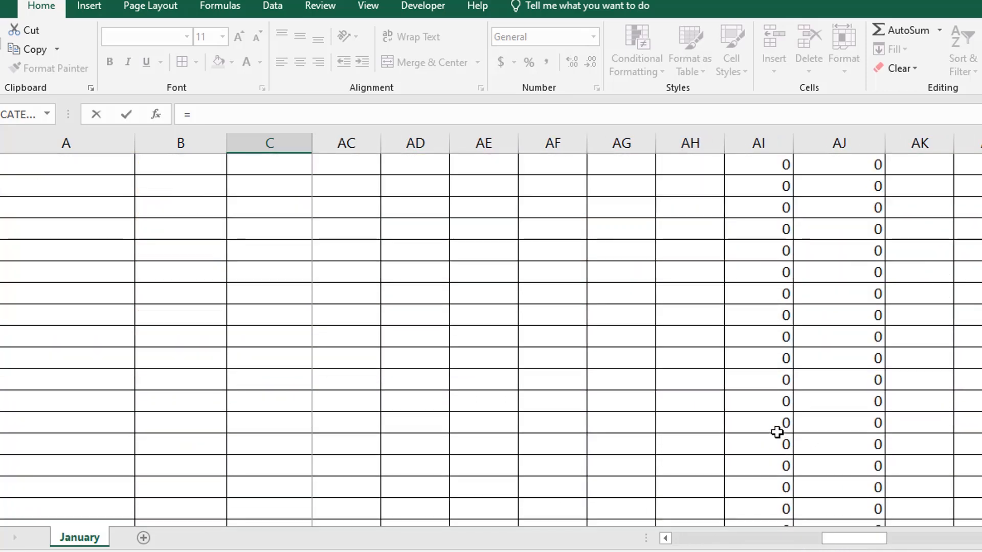
scroll(778, 434, "down", 3)
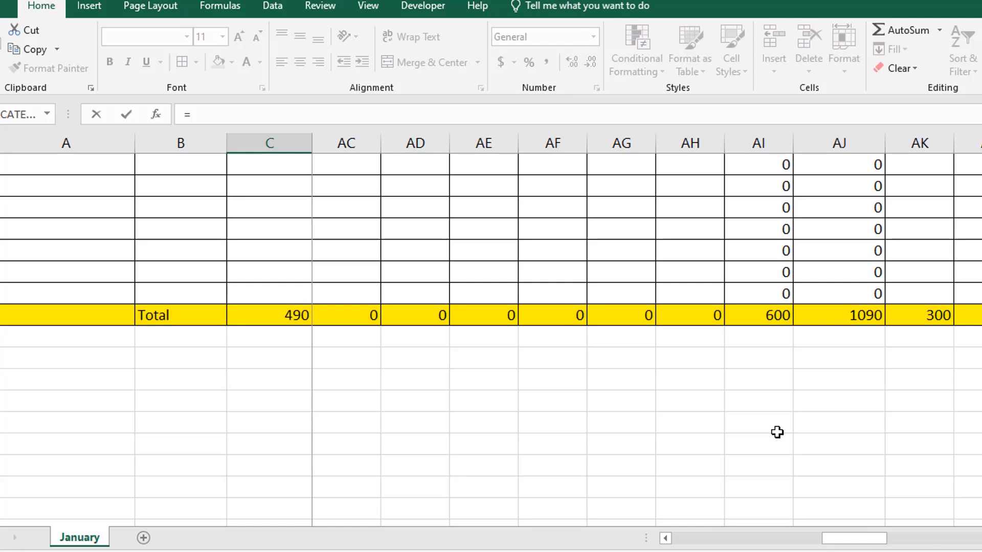
left_click(768, 315)
key("ctrl+c")
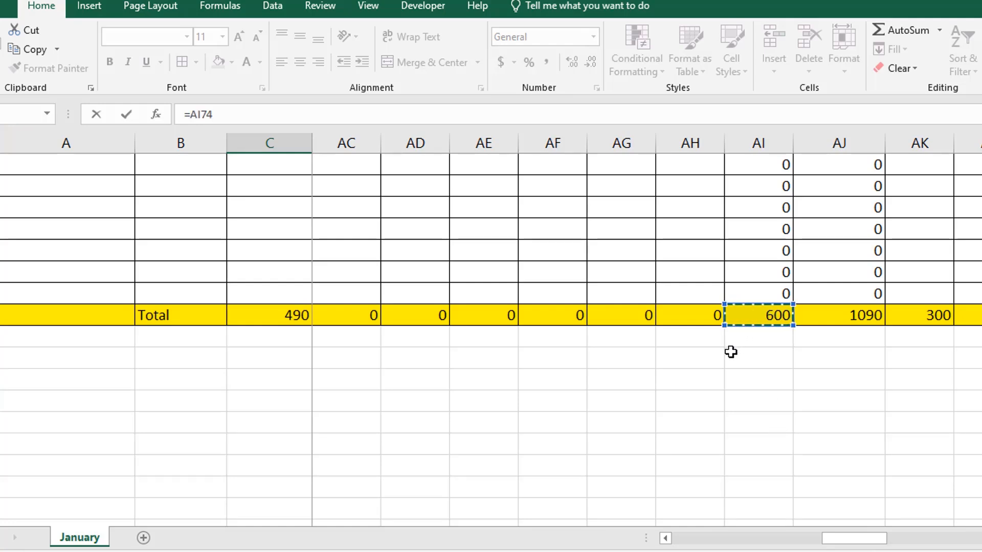
key("Escape")
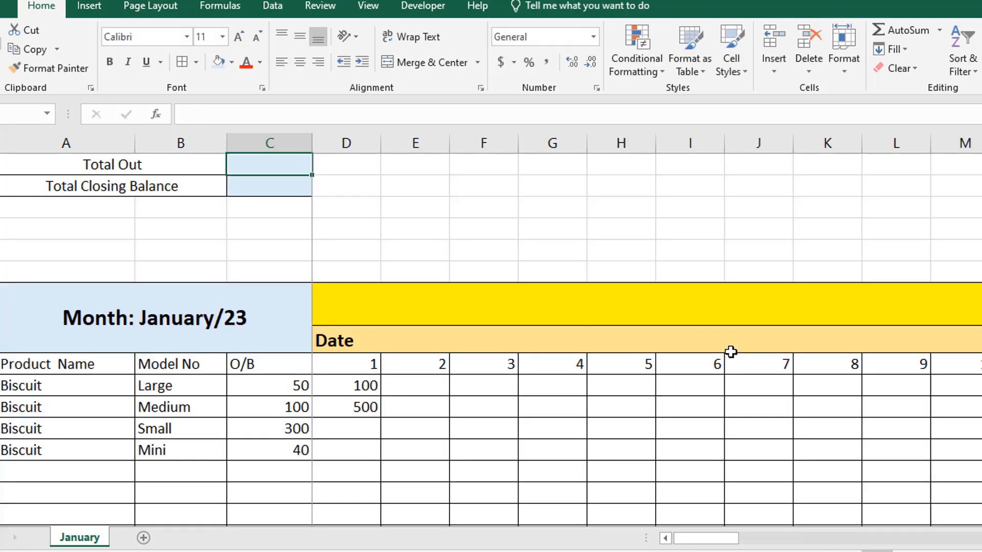
- Link the Total Out cell C4 to the Total Out column's total with the formula =BP74
scroll(397, 244, "up", 1)
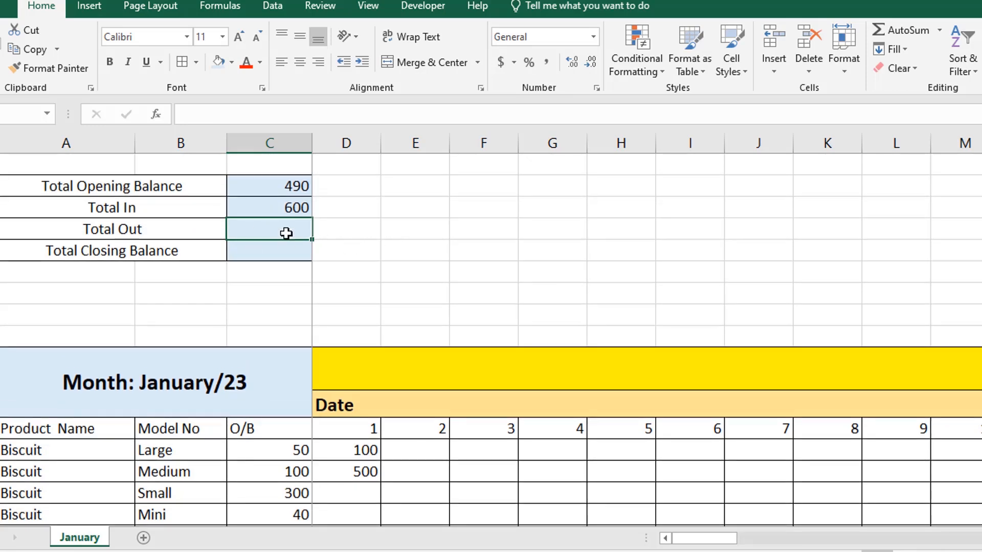
type("=")
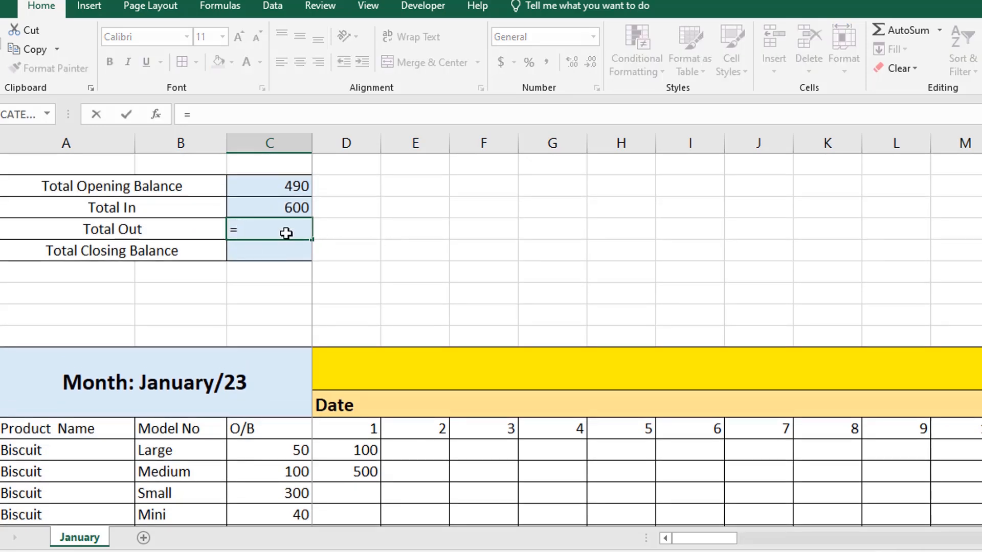
scroll(750, 543, "right", 1)
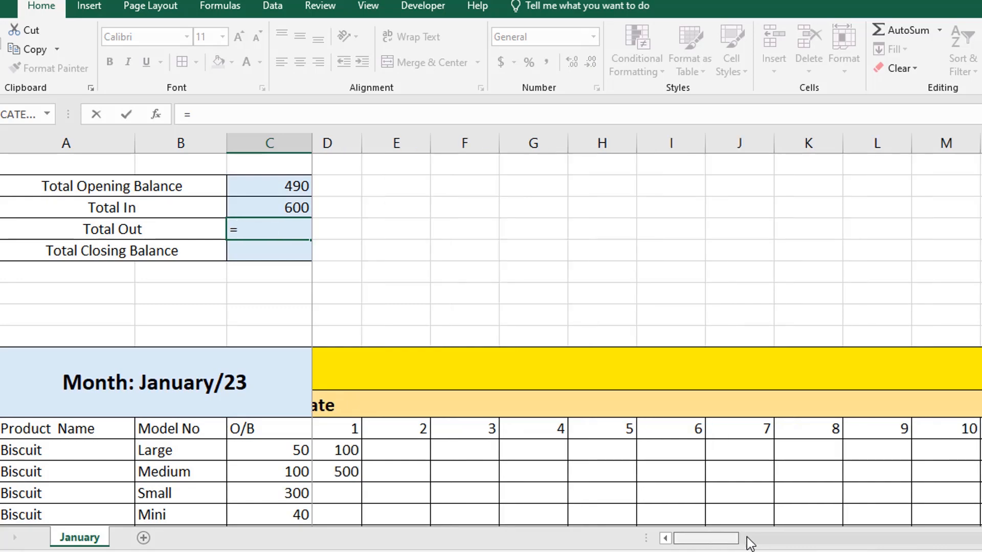
left_click_drag(750, 543, 981, 546)
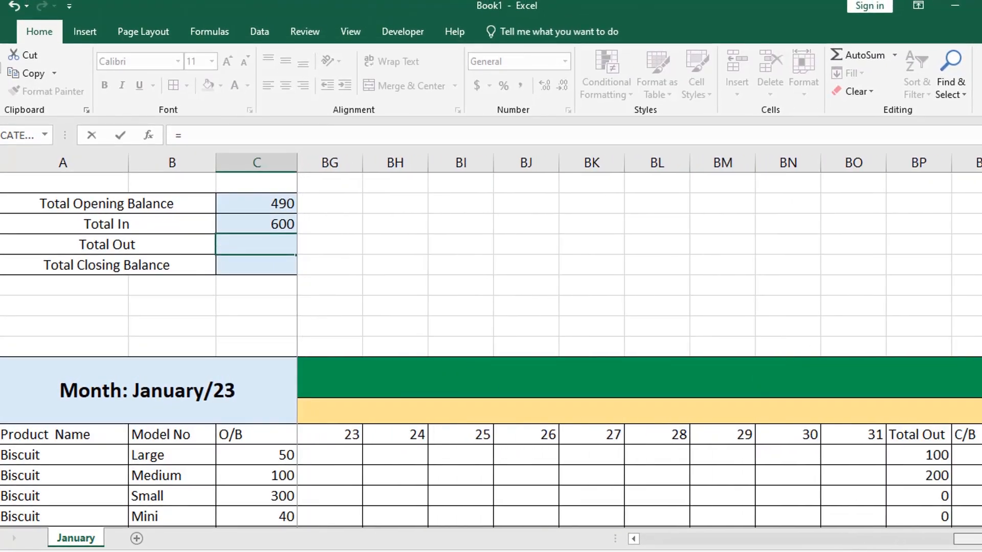
scroll(929, 433, "down", 8)
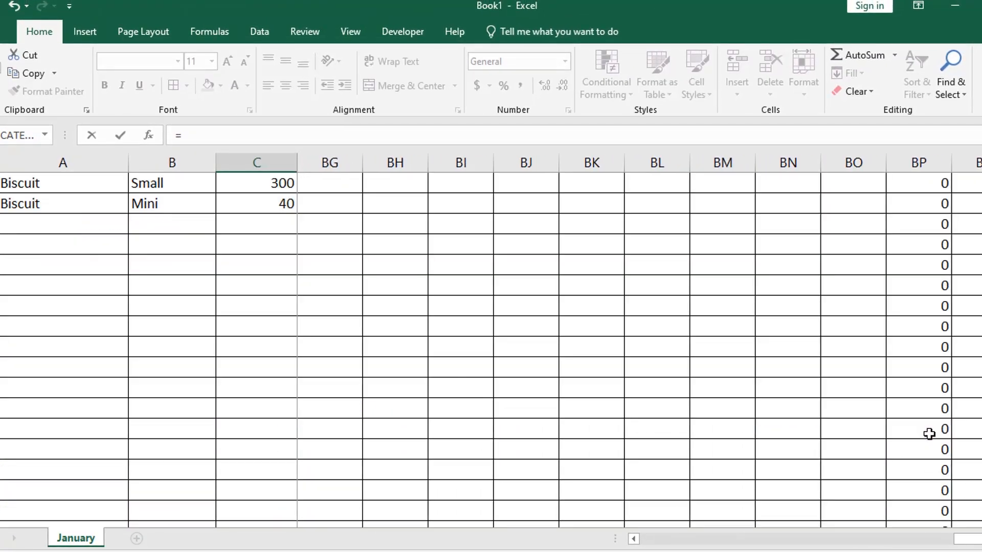
scroll(930, 434, "down", 2)
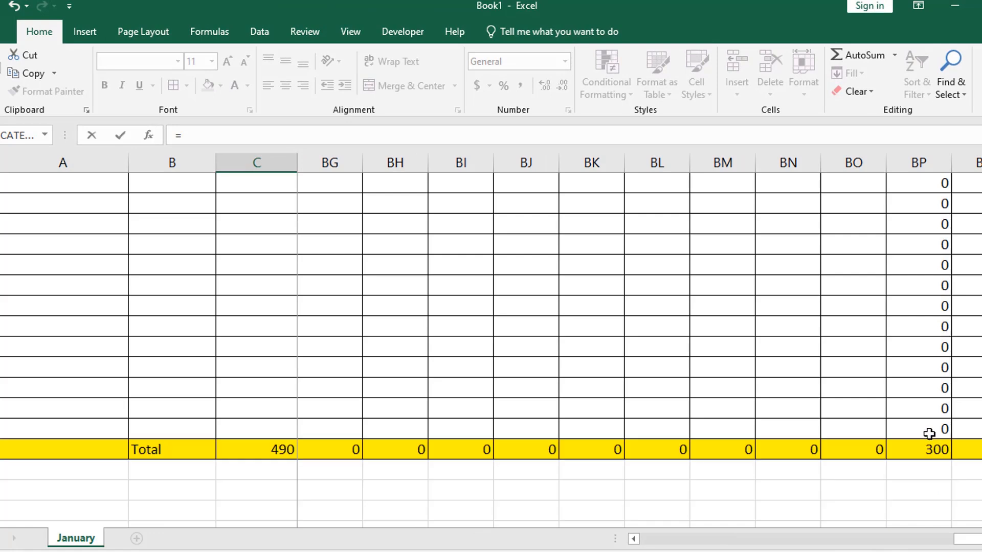
left_click(925, 454)
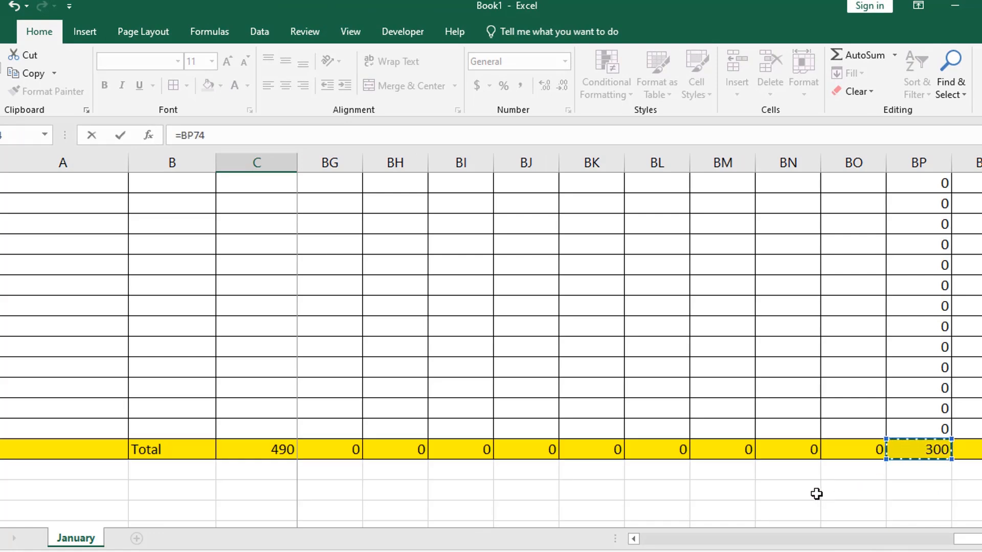
key("Escape")
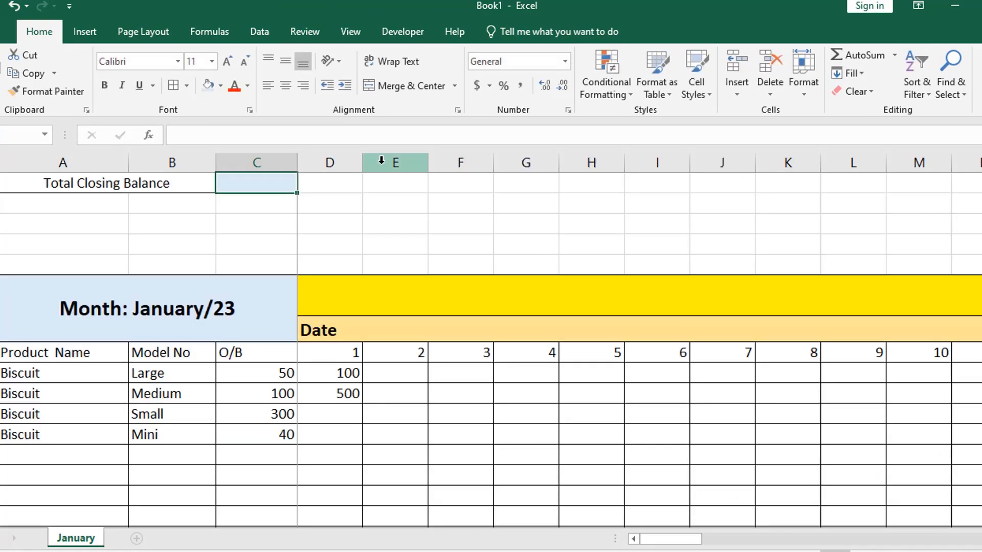
- Calculate Total Closing Balance in C5 as opening balance plus in minus out with the formula =C2+C3-C4
scroll(351, 253, "up", 2)
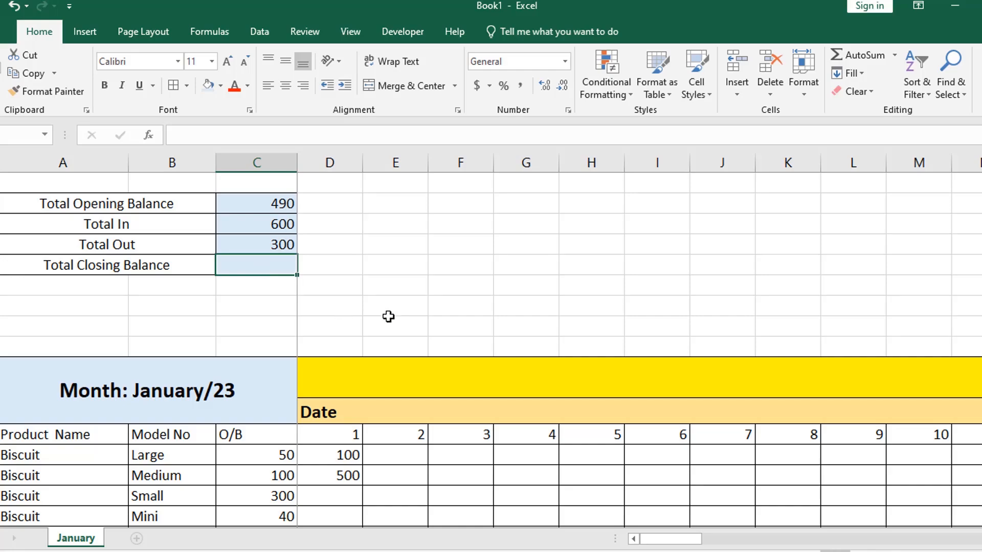
type("=")
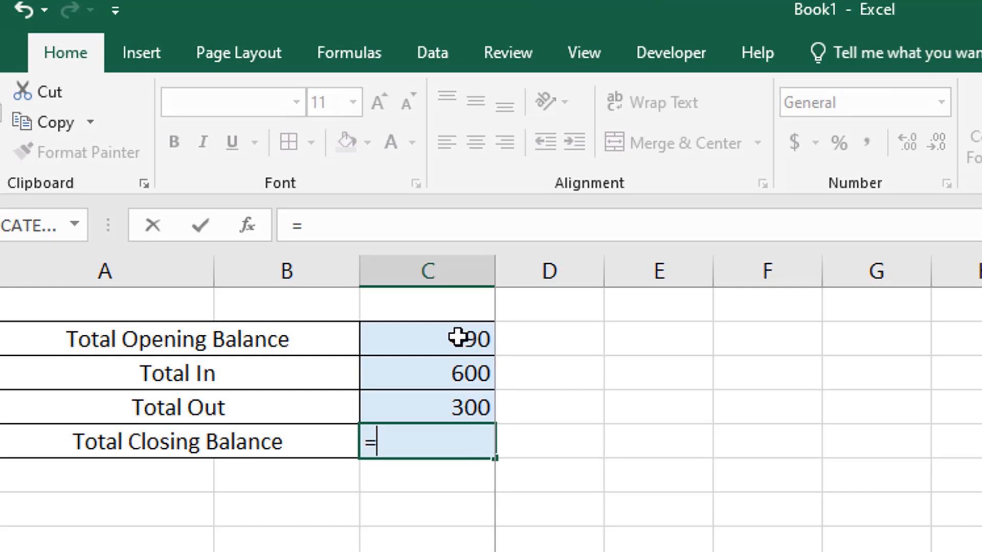
left_click(457, 337)
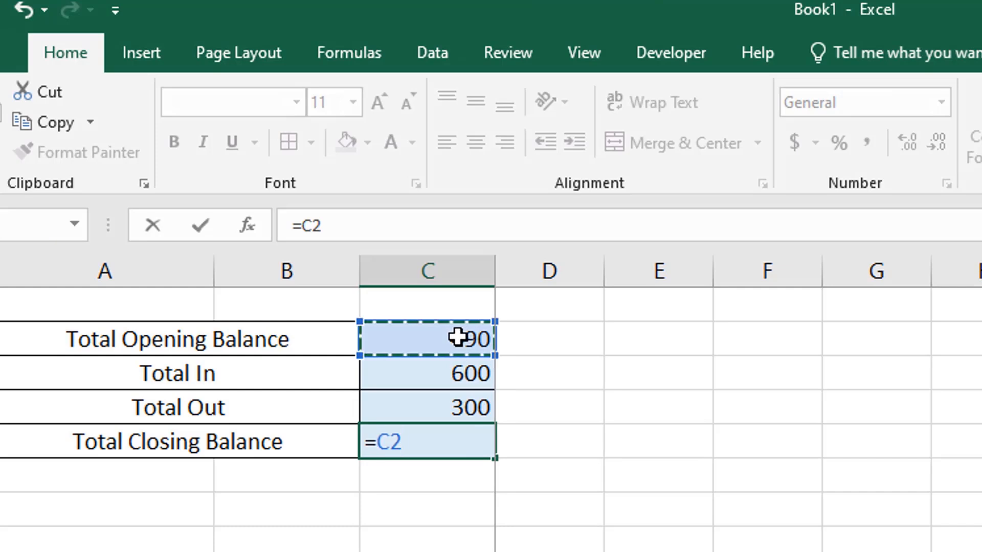
type("+")
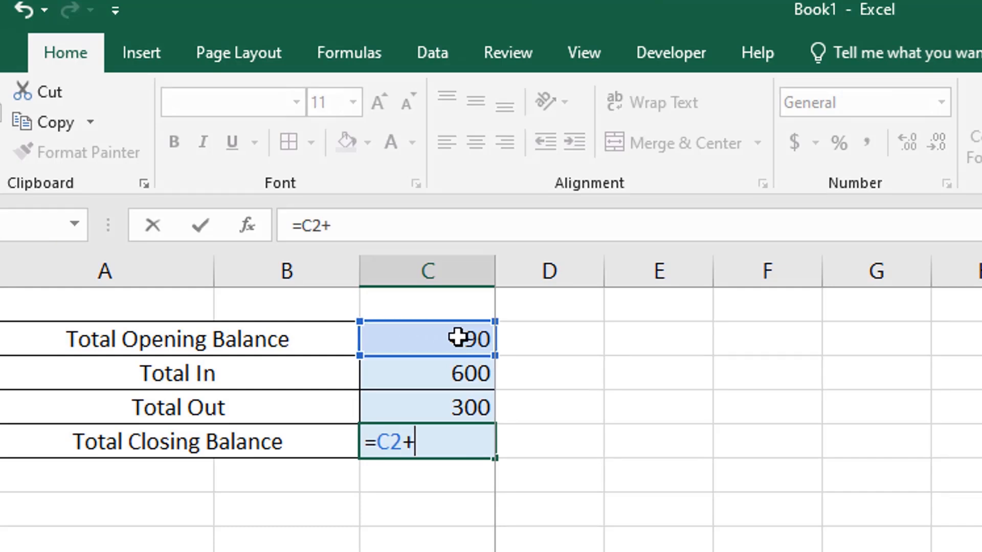
left_click(456, 376)
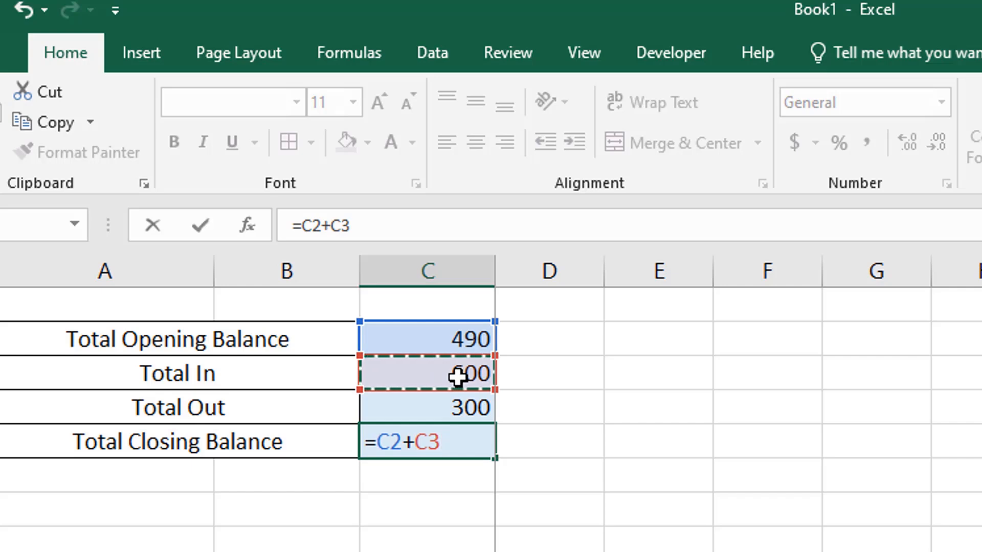
type("-")
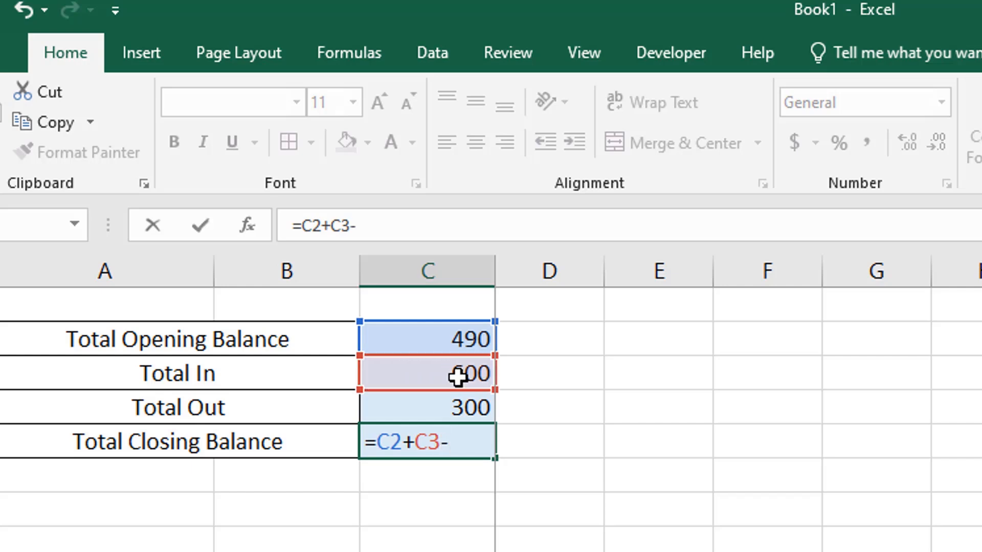
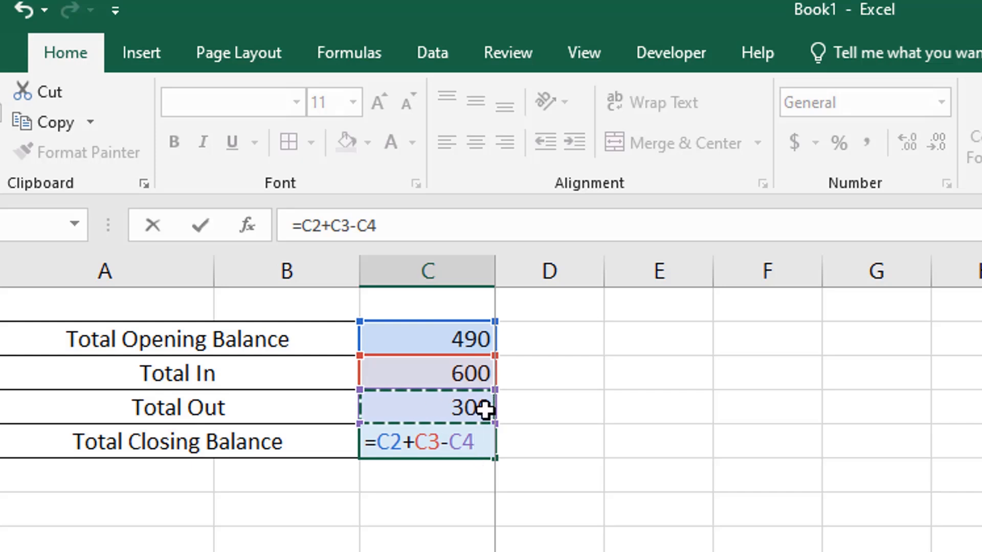
key("Return")
left_click(629, 507)
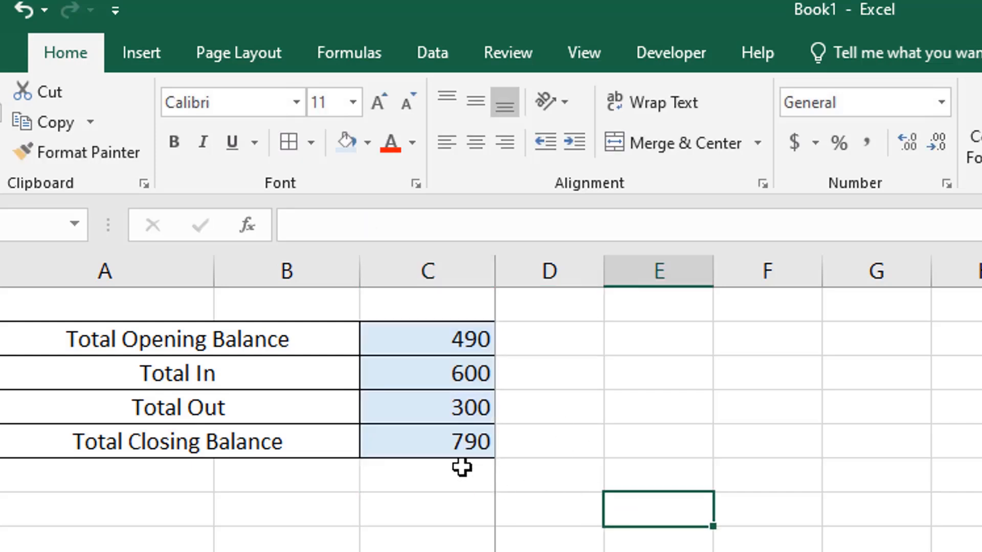
left_click(441, 446)
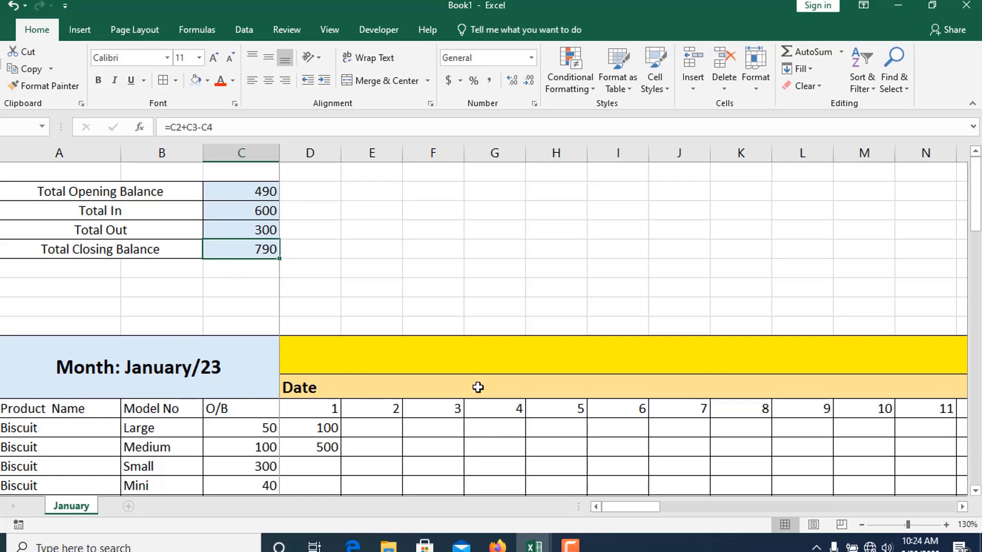
- Enter a test quantity of 900 for the Small biscuit under date 3 of the In section
left_click(407, 468)
type("9")
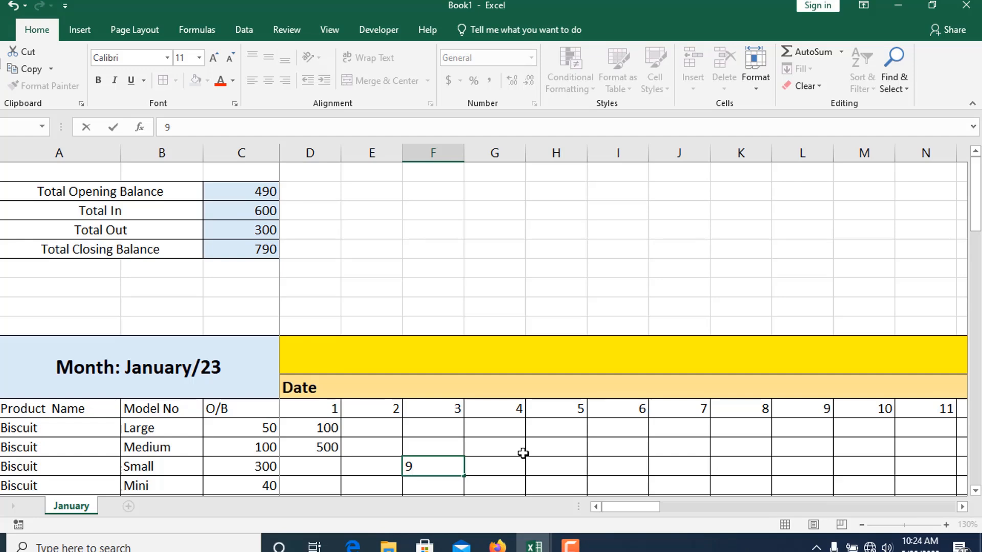
type("00")
left_click(495, 463)
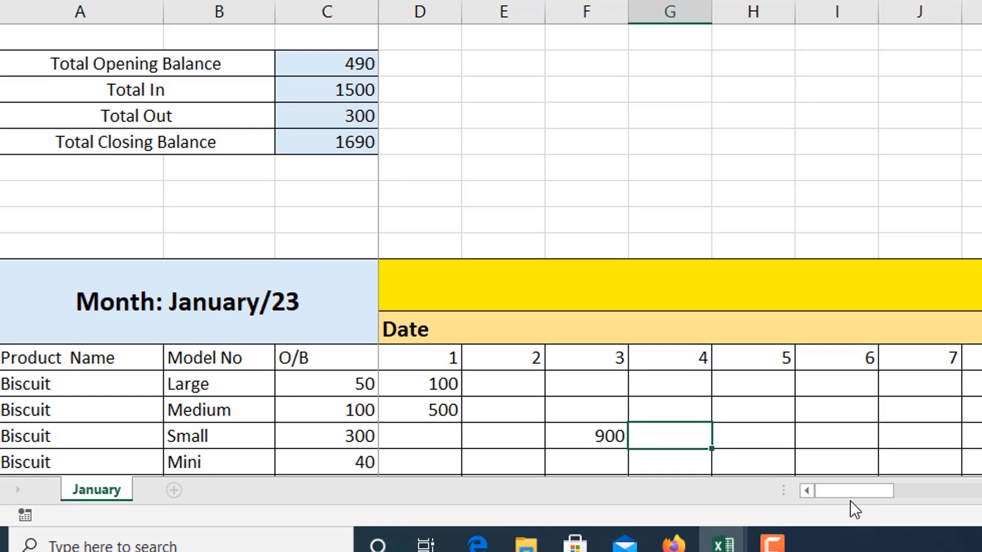
- Check the date 3 In column and the Small biscuit's Total In and Grand Total against the summary table
left_click_drag(862, 491, 637, 513)
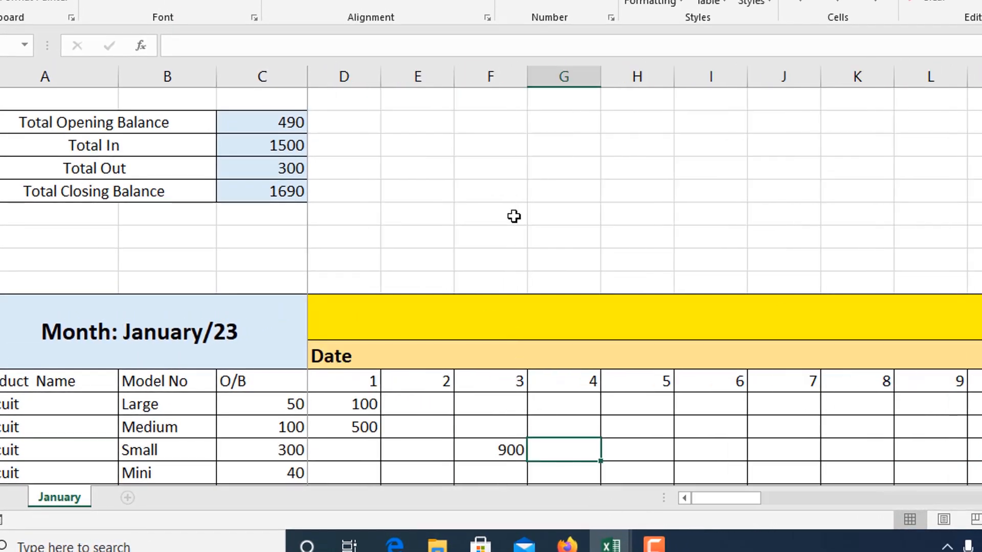
left_click(502, 77)
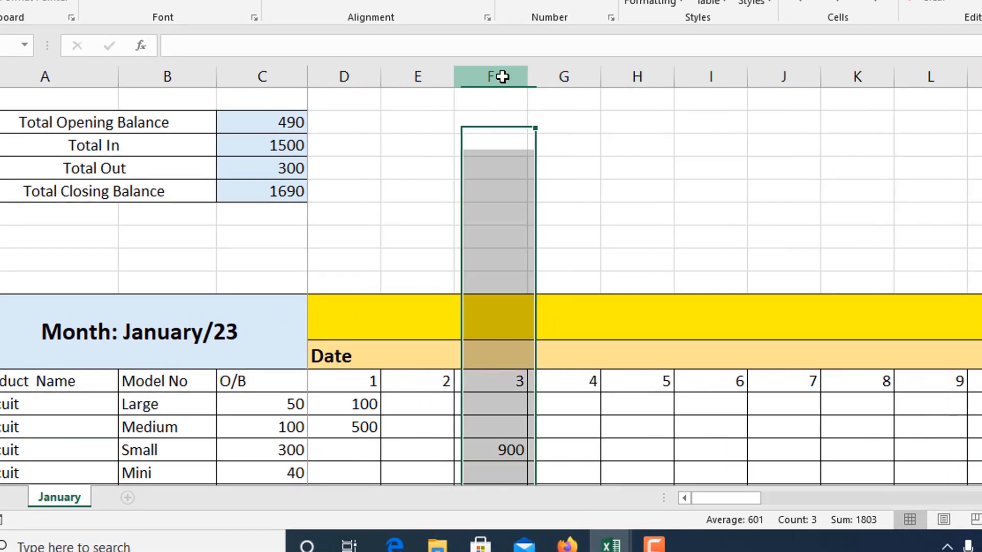
scroll(499, 394, "down", 8)
scroll(508, 416, "up", 8)
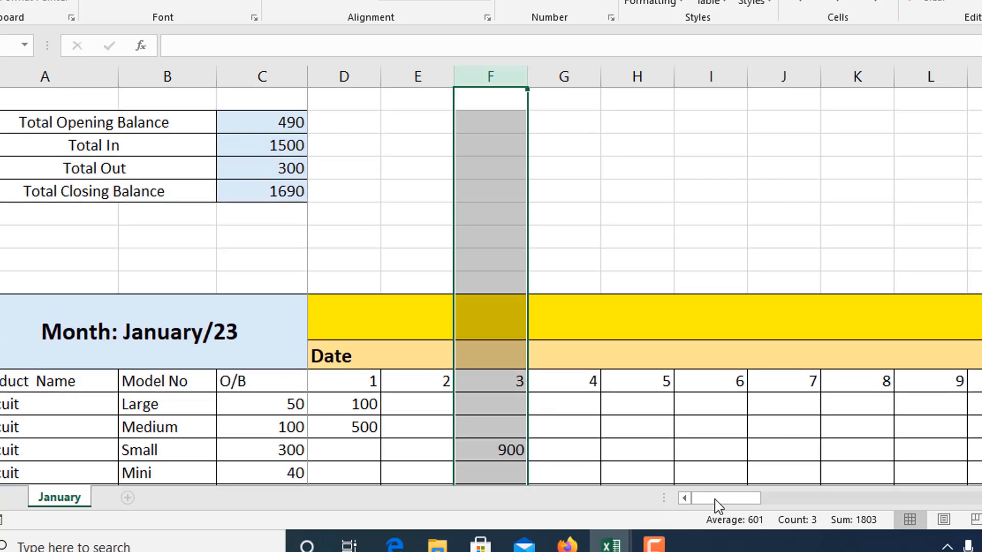
left_click_drag(725, 506, 930, 499)
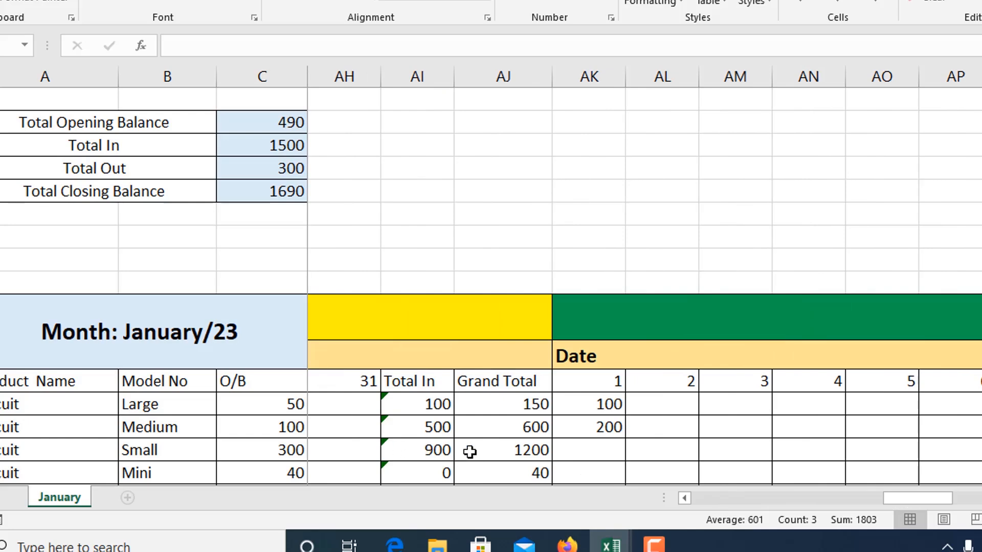
left_click(526, 448)
- Enter a test quantity of 400 for the Small biscuit under date 4 of the Out section
scroll(735, 413, "down", 2)
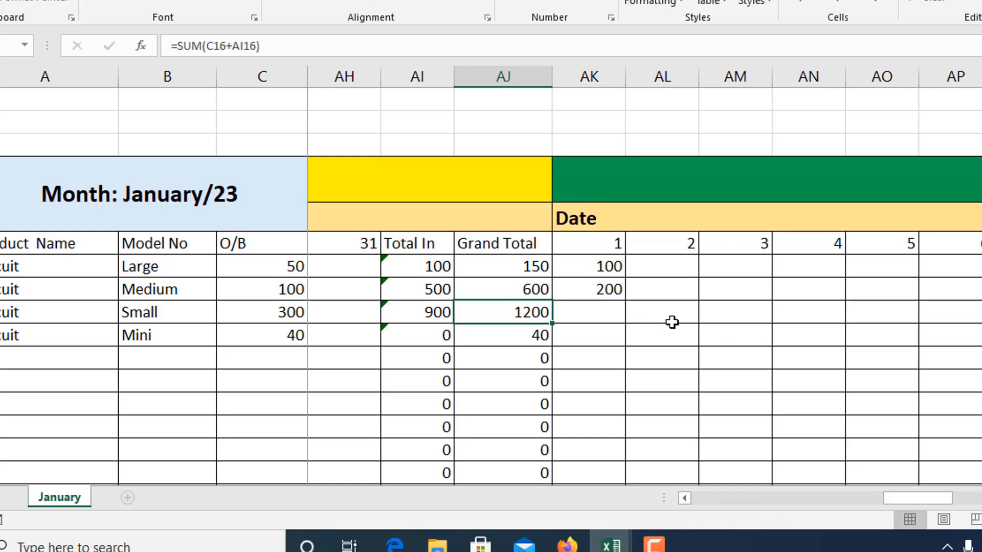
left_click(806, 312)
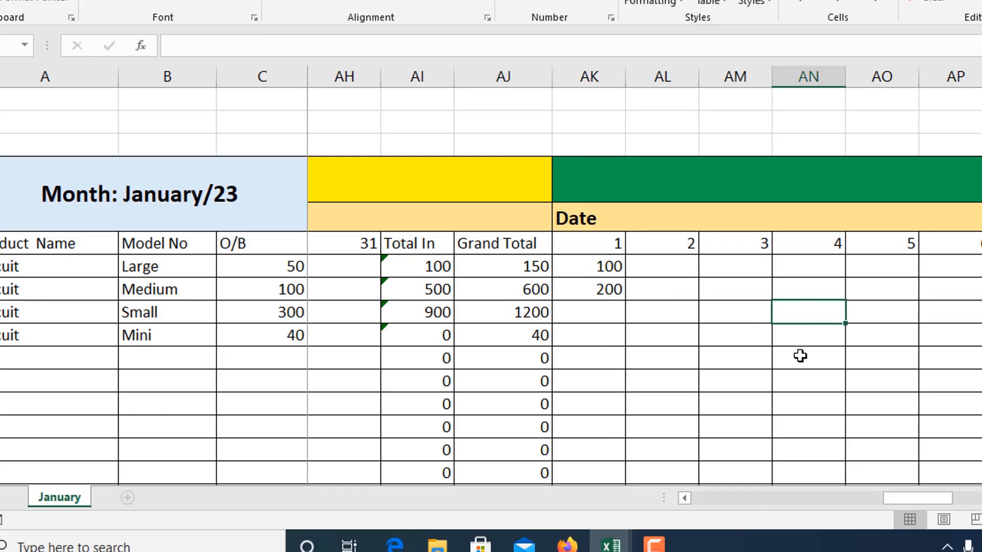
type("4")
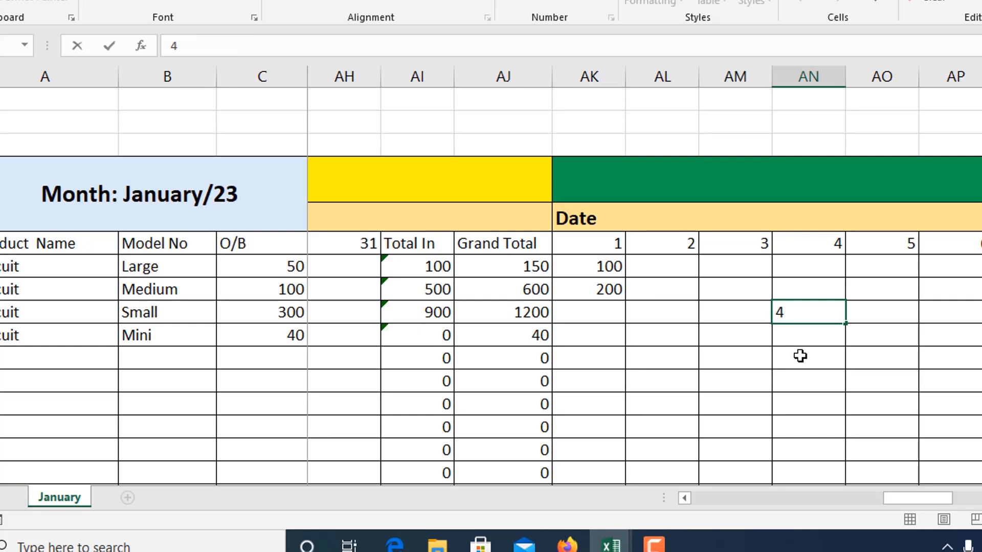
type("00")
scroll(438, 324, "up", 2)
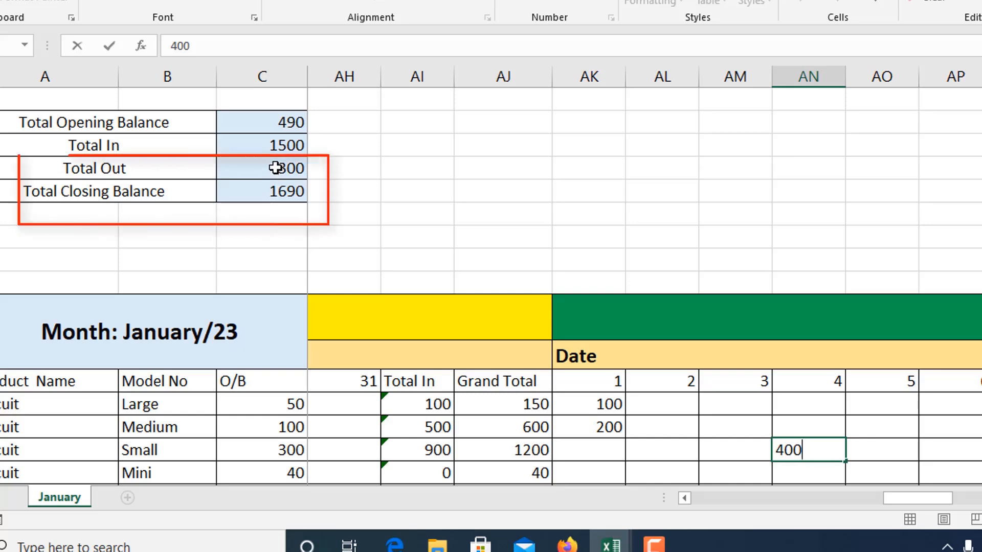
left_click(894, 449)
- Check the summary's Total Out and Total Closing Balance, and the date 4 Out column down to its total
left_click(262, 167)
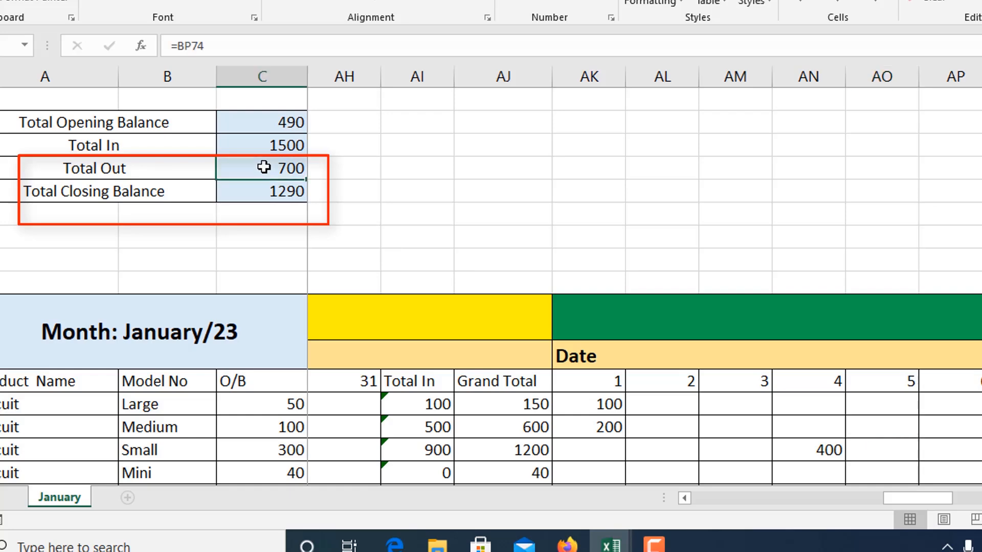
left_click(262, 189)
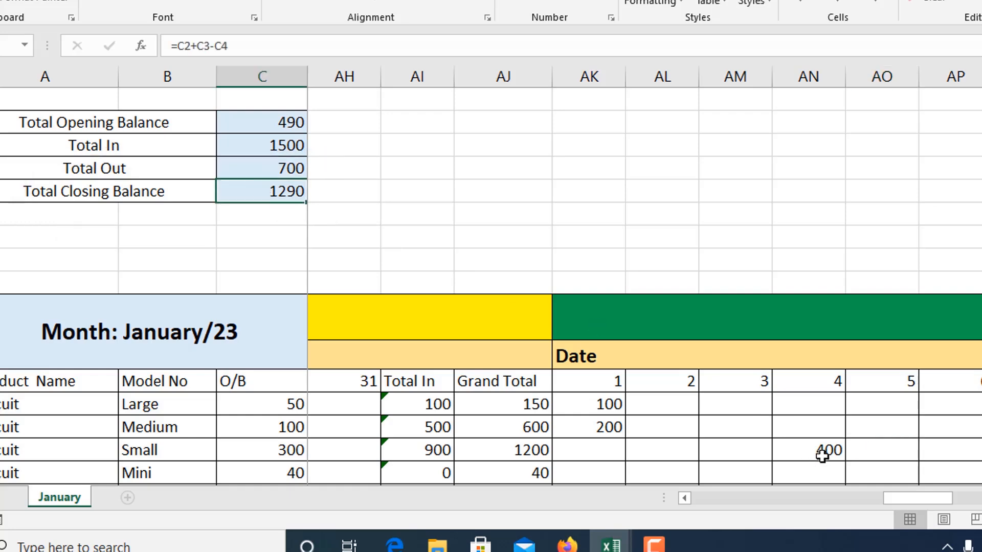
left_click(810, 77)
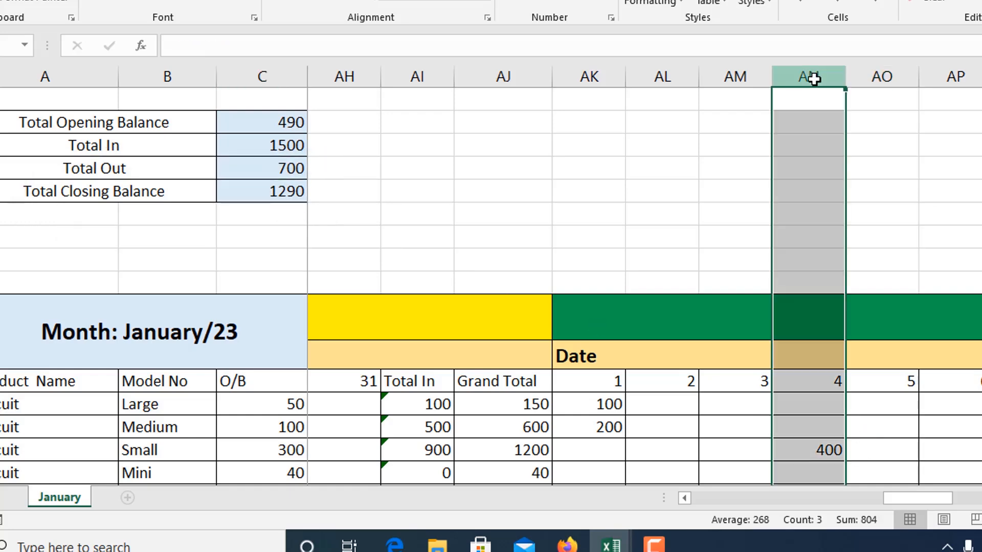
scroll(816, 392, "down", 10)
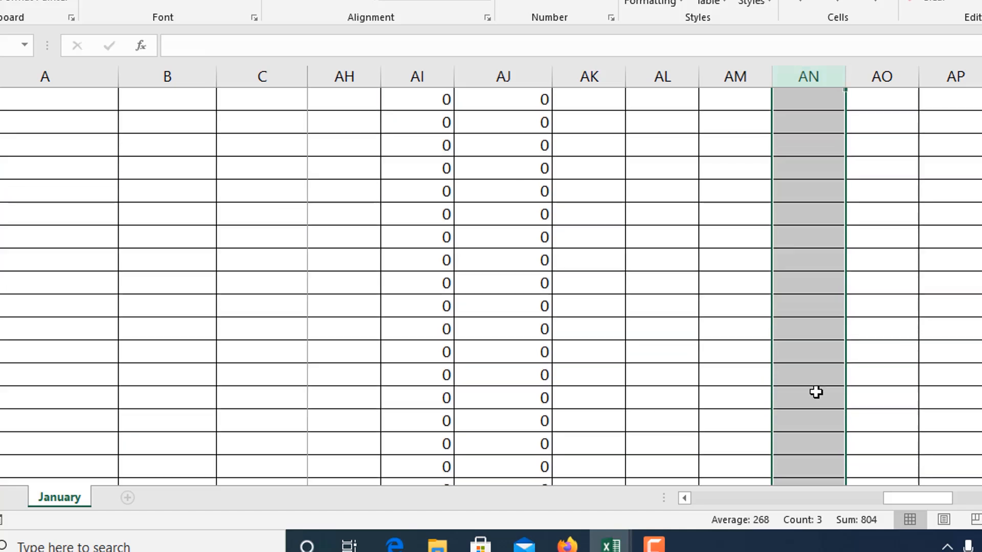
scroll(815, 393, "down", 2)
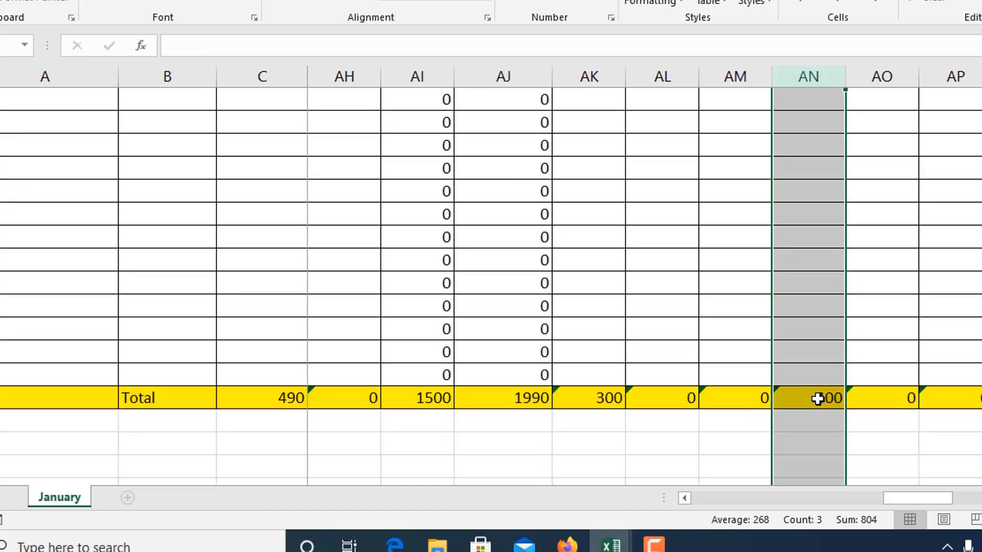
scroll(828, 335, "up", 2)
scroll(826, 328, "up", 10)
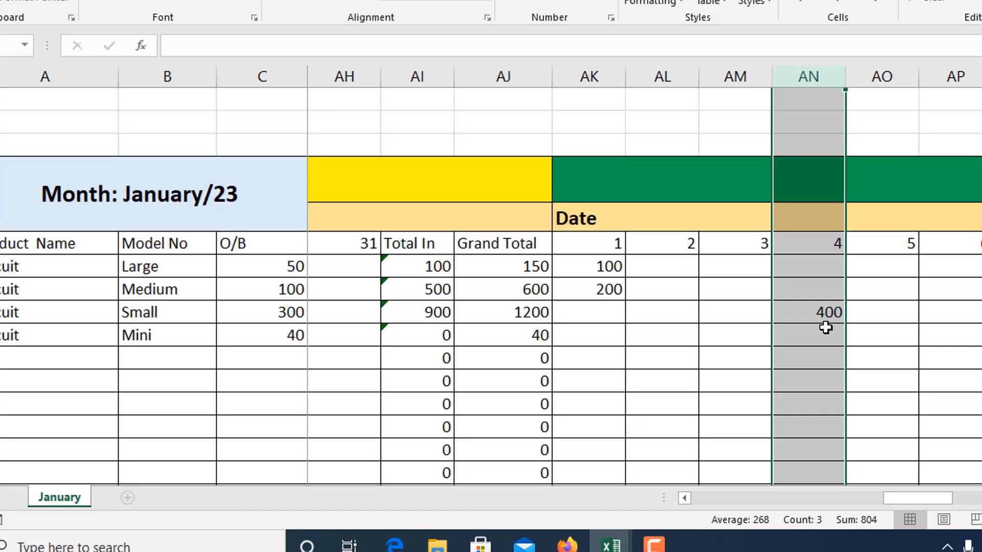
- Examine the Small biscuit row's Total Out, the C/B values of the biscuit models and the C/B column's total
scroll(375, 429, "right", 5)
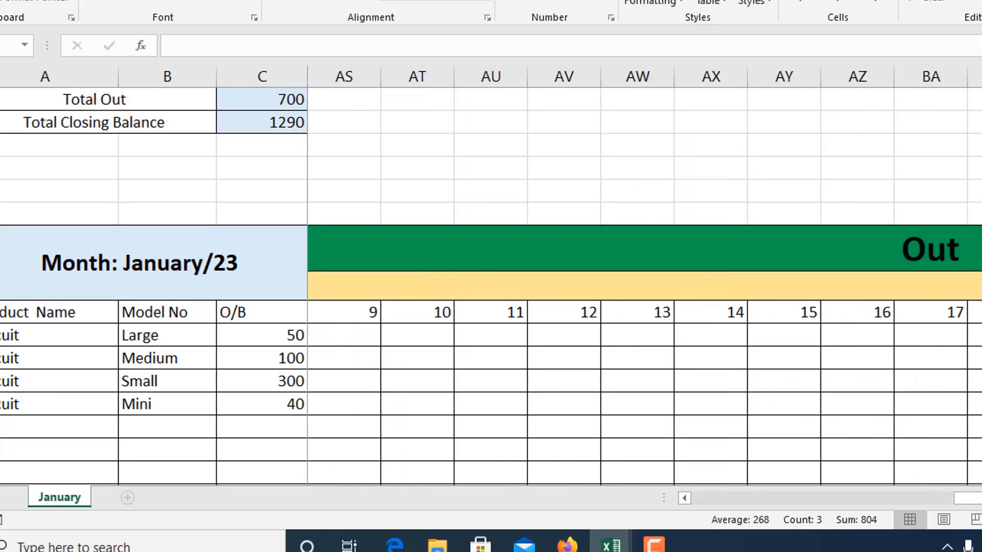
left_click(1, 381)
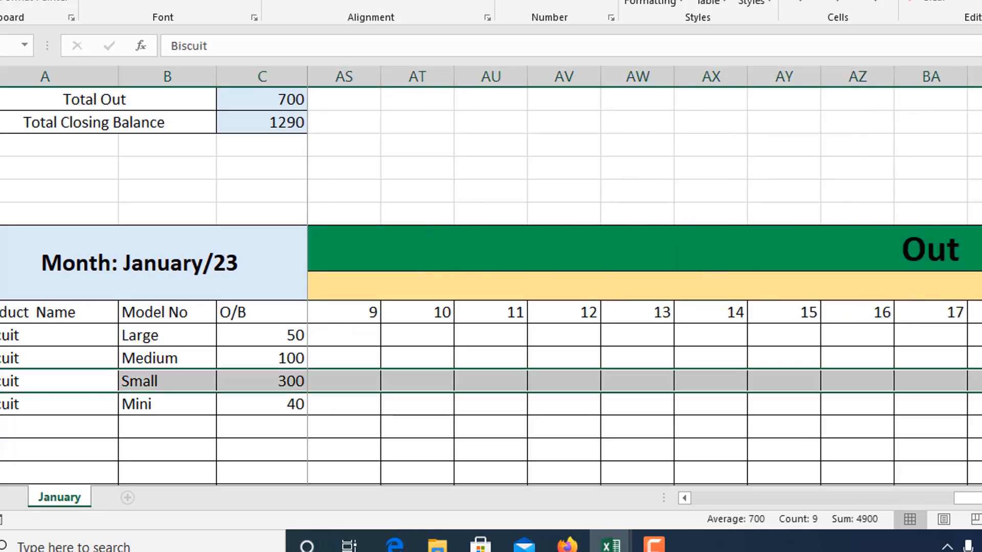
scroll(934, 380, "right", 5)
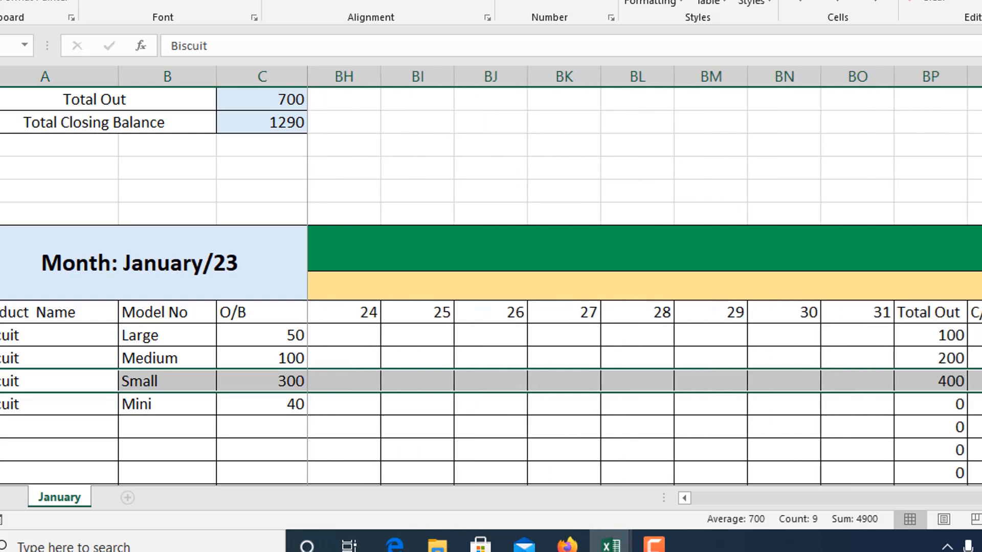
left_click(934, 379)
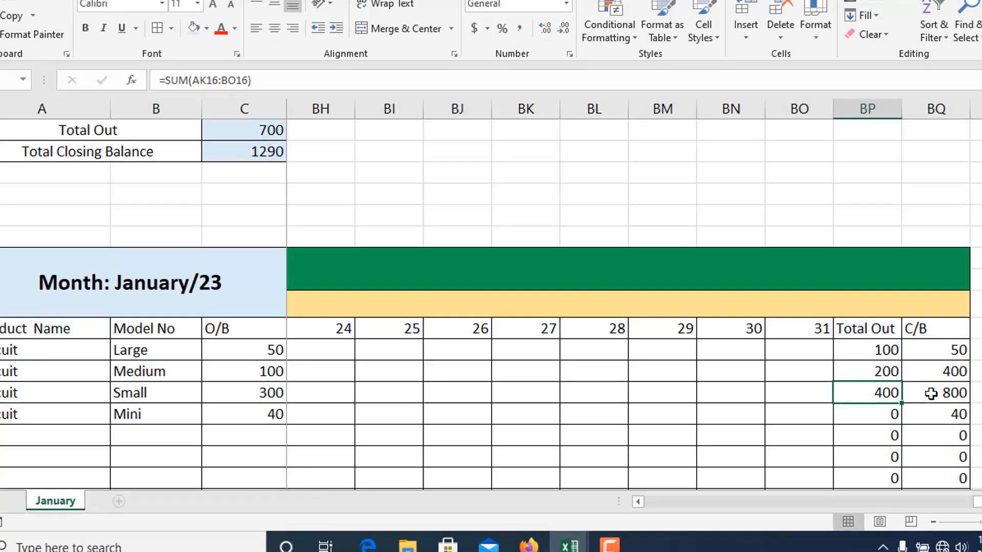
left_click(930, 393)
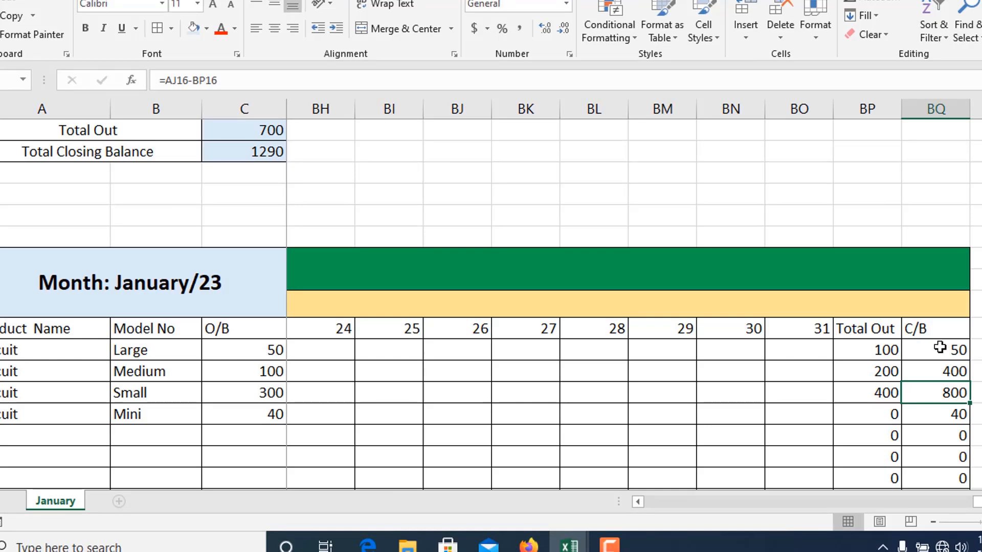
left_click(937, 371)
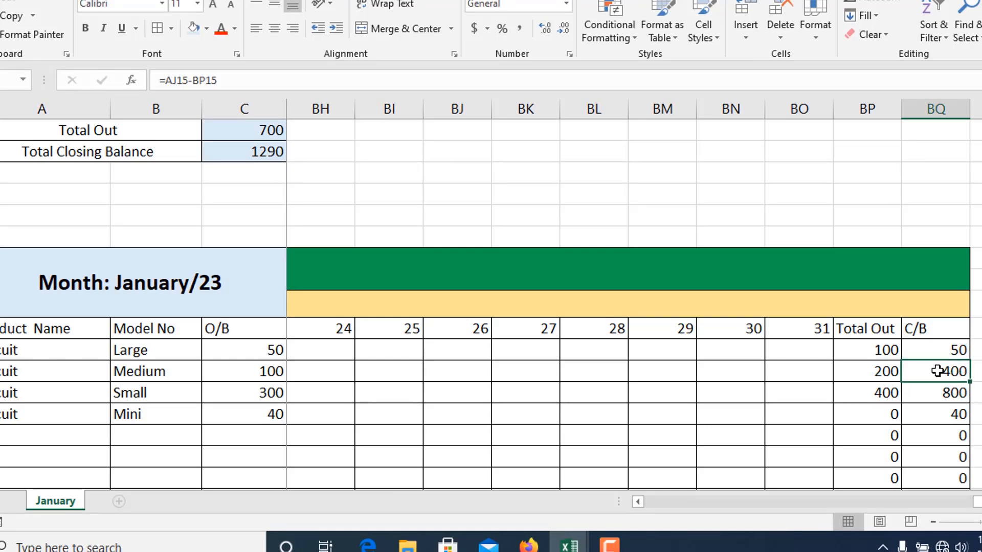
left_click(935, 397)
left_click(943, 416)
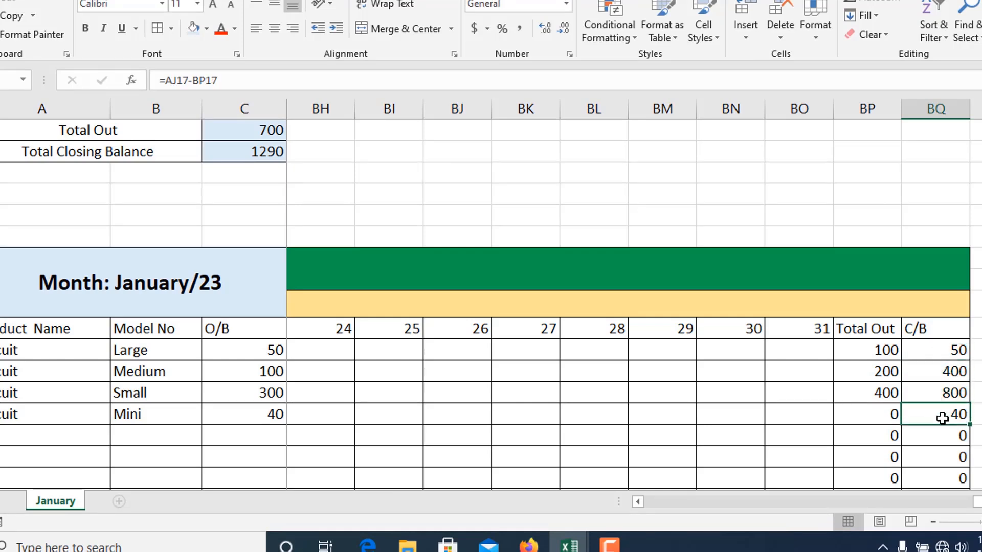
scroll(943, 418, "down", 10)
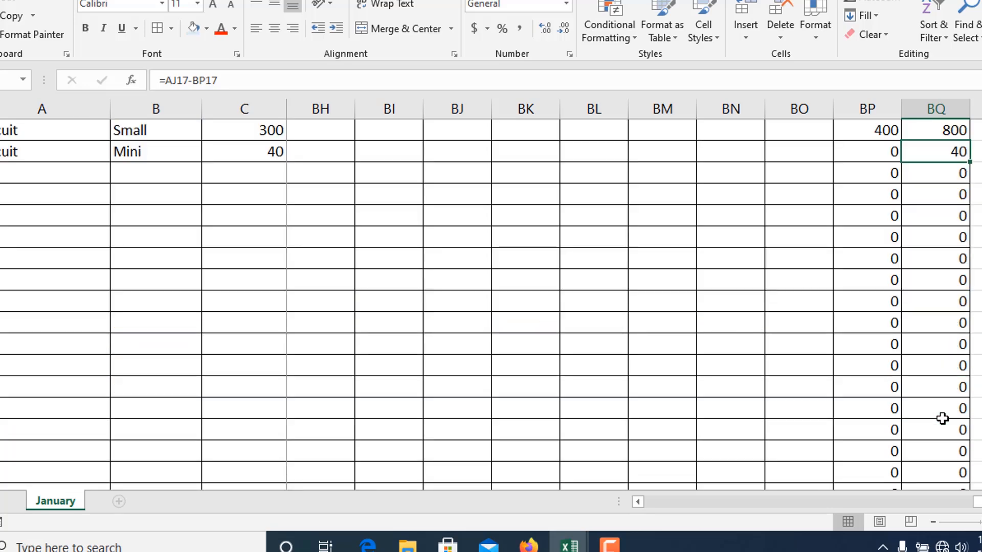
scroll(942, 418, "down", 3)
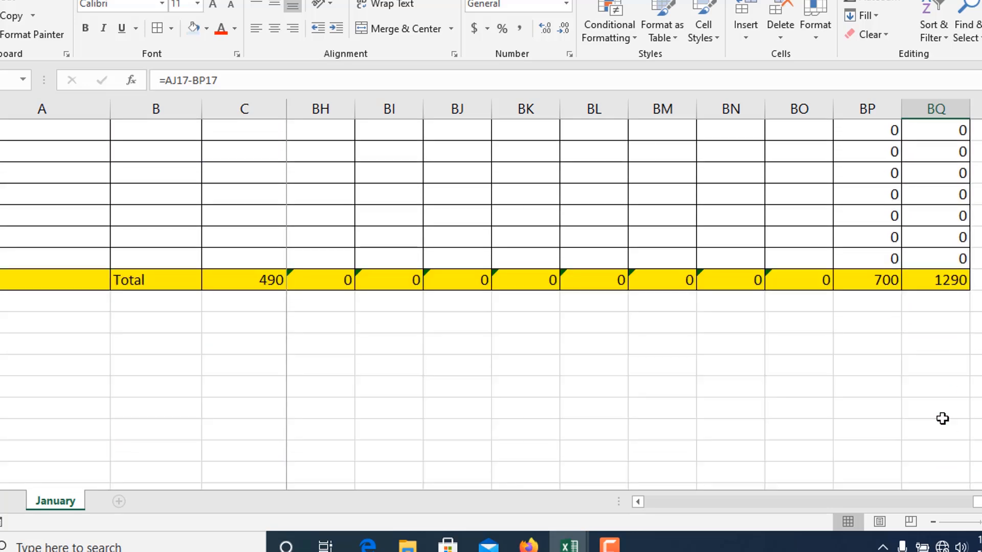
left_click(944, 281)
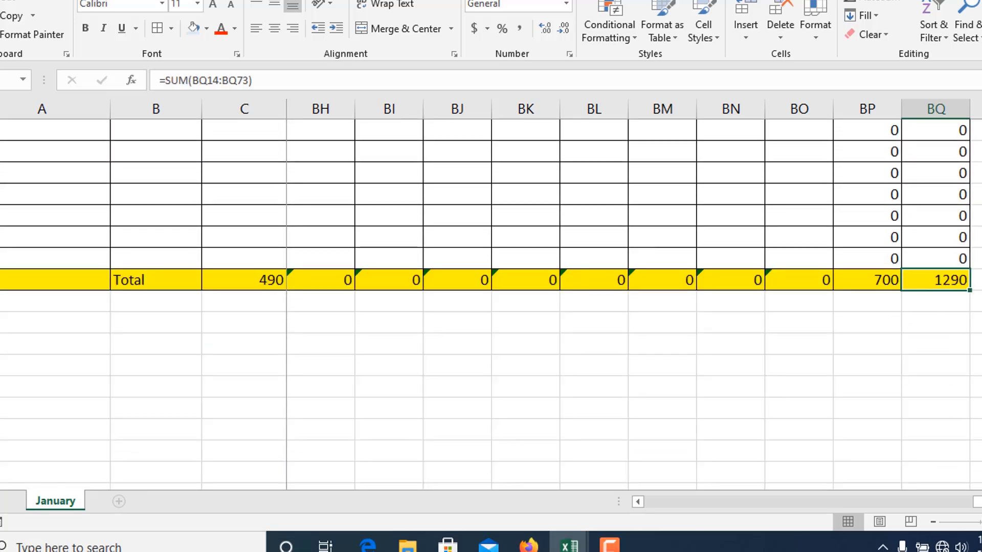
- Merge and center cells E1:M6 beside the summary table for a company heading
scroll(937, 327, "up", 20)
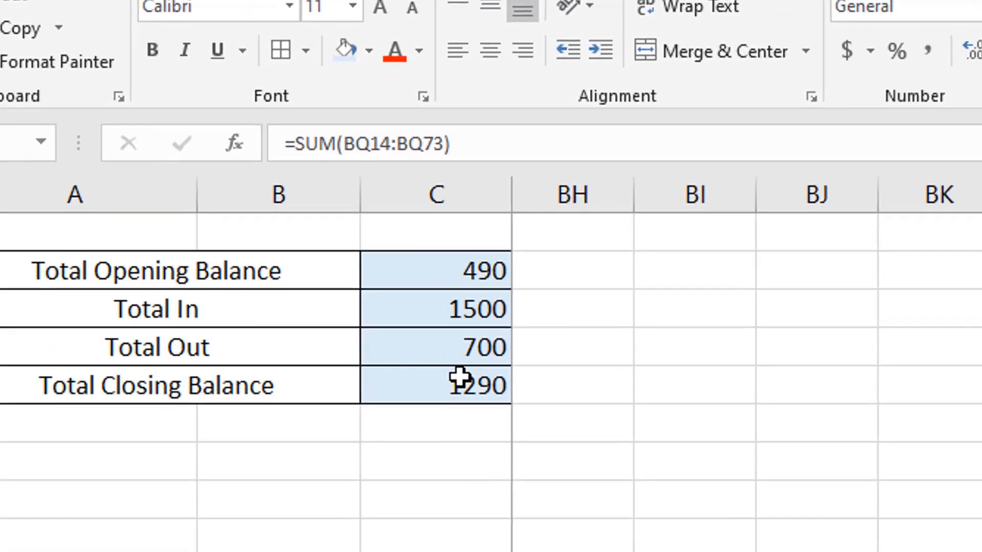
left_click(259, 215)
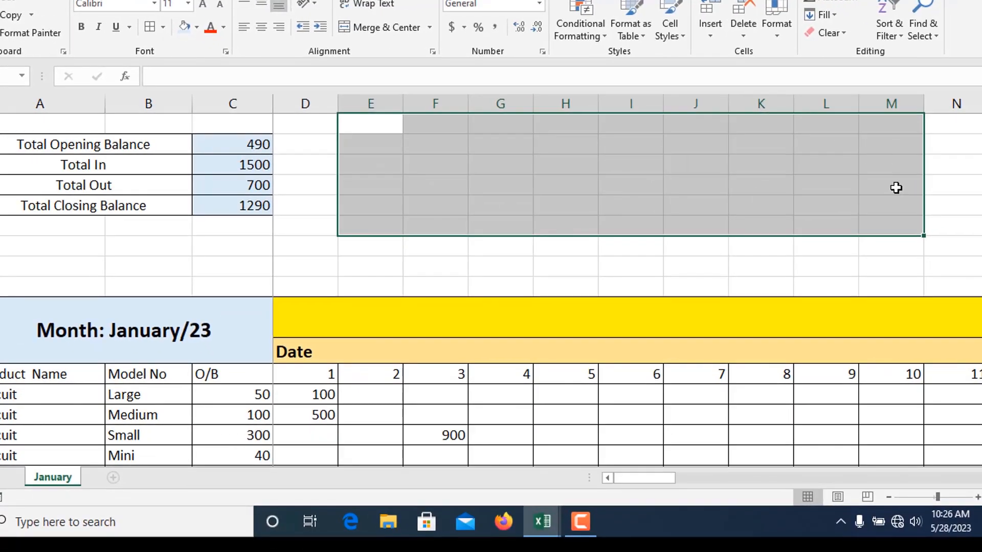
left_click(383, 28)
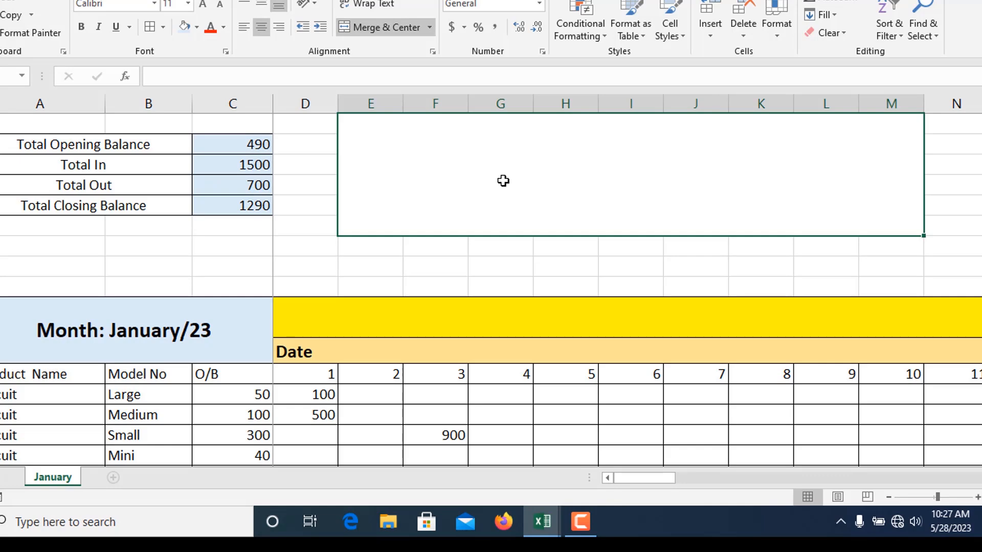
- Enter the heading in the merged cell on three lines: ABC Company LTD, Dhaka, Bangladesh, and the company's phone number
type("A")
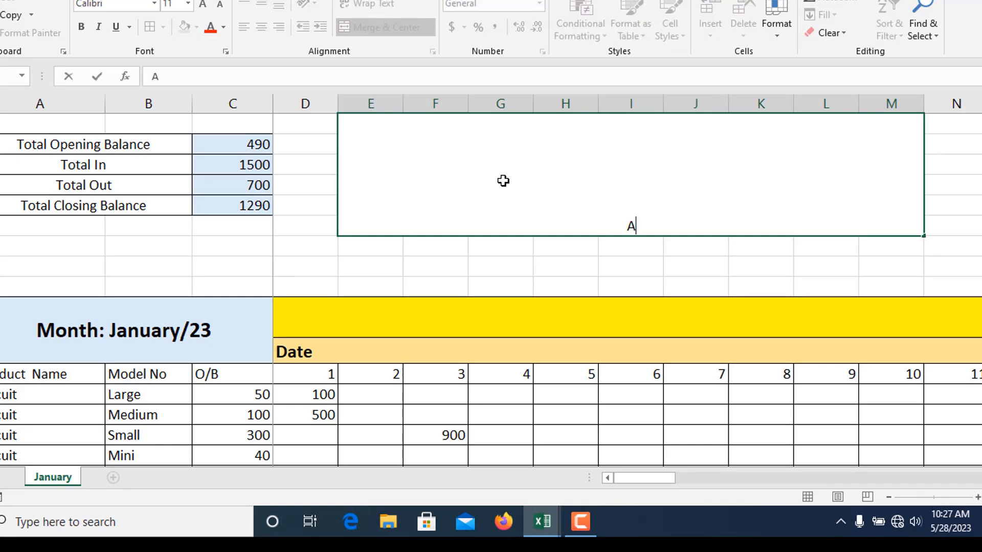
type("BC Company LTD")
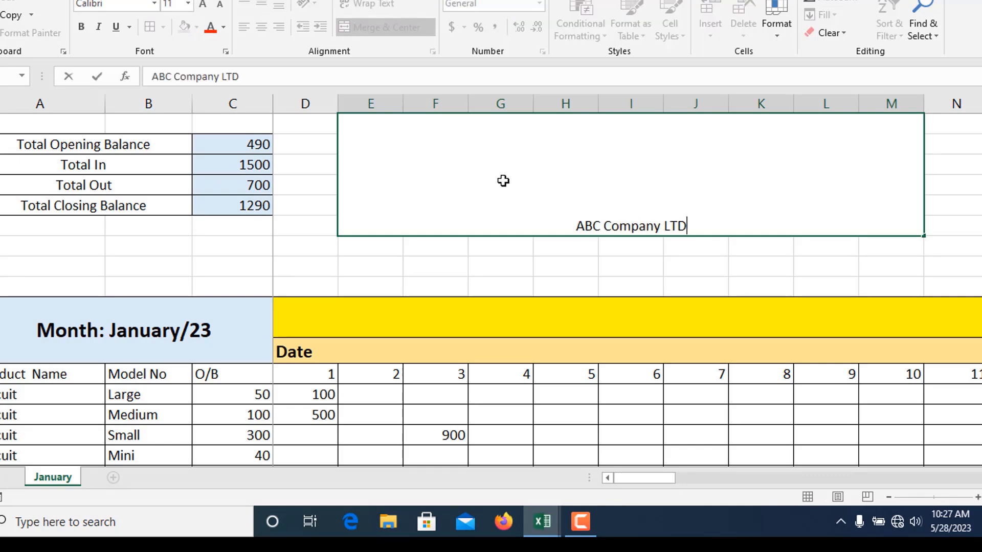
key("Return")
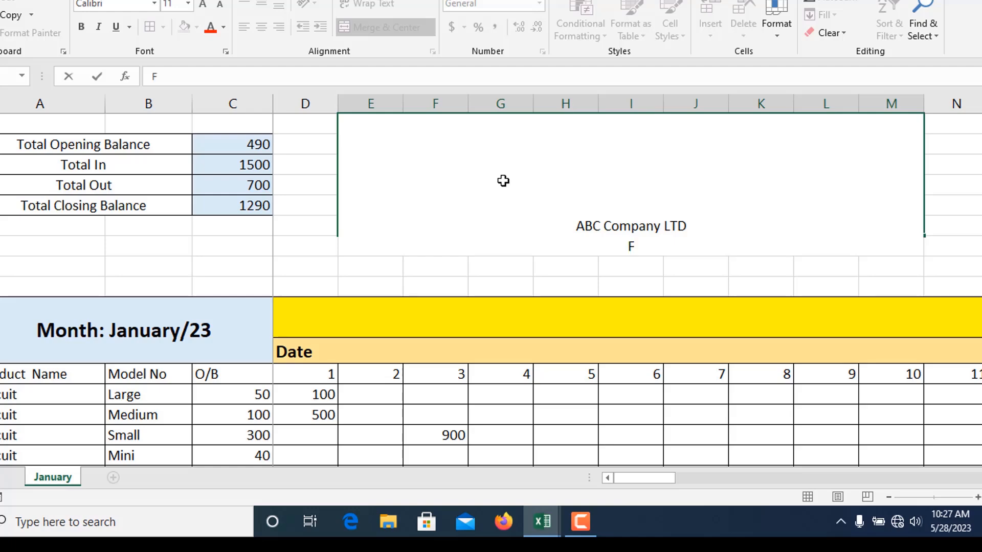
type("F")
key("BackSpace")
type("Dhaka, Bangladesh")
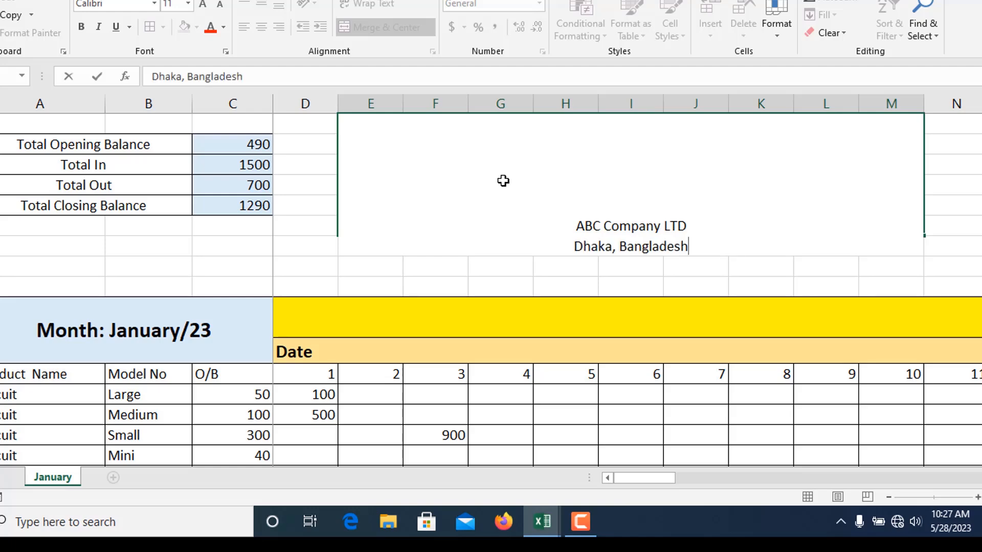
key("alt+Return")
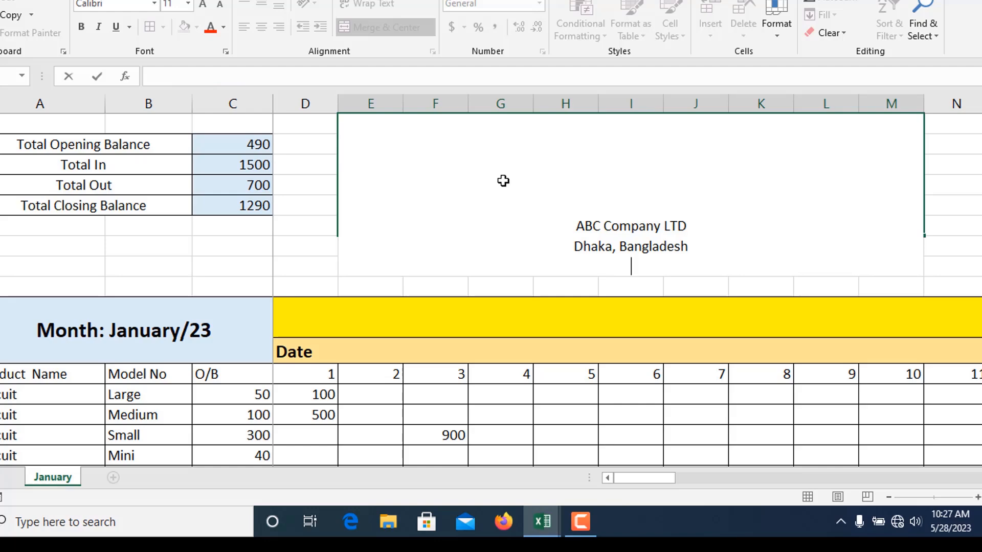
type("Ph: 880 0000000")
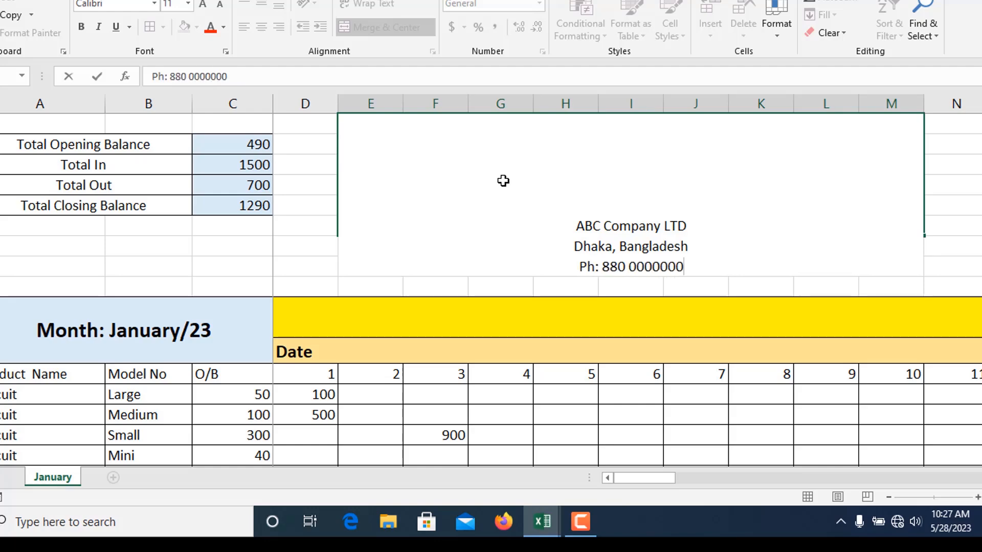
left_click(942, 212)
- Format the ABC Company LTD line of the heading as bold at font size 18
left_click(576, 185)
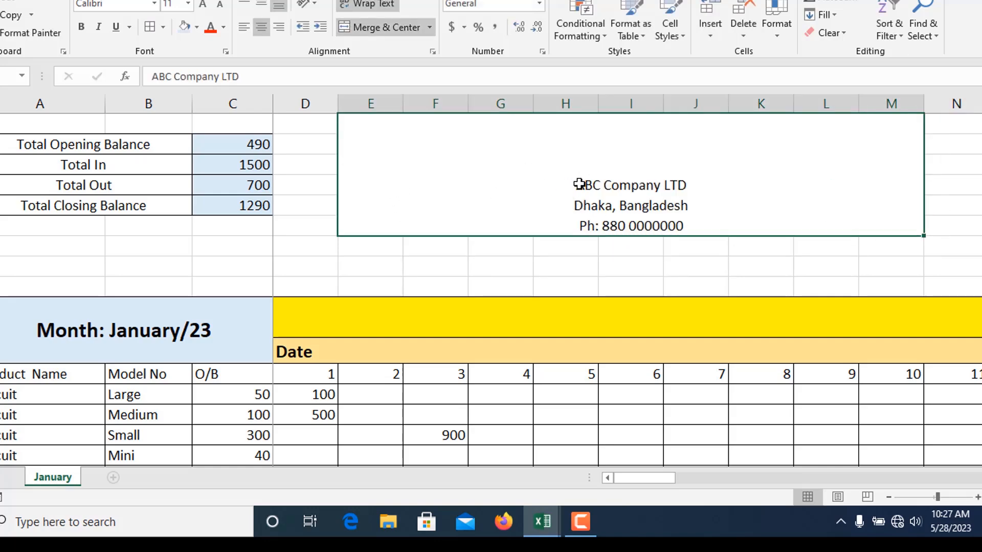
double_click(579, 184)
left_click_drag(624, 187, 697, 187)
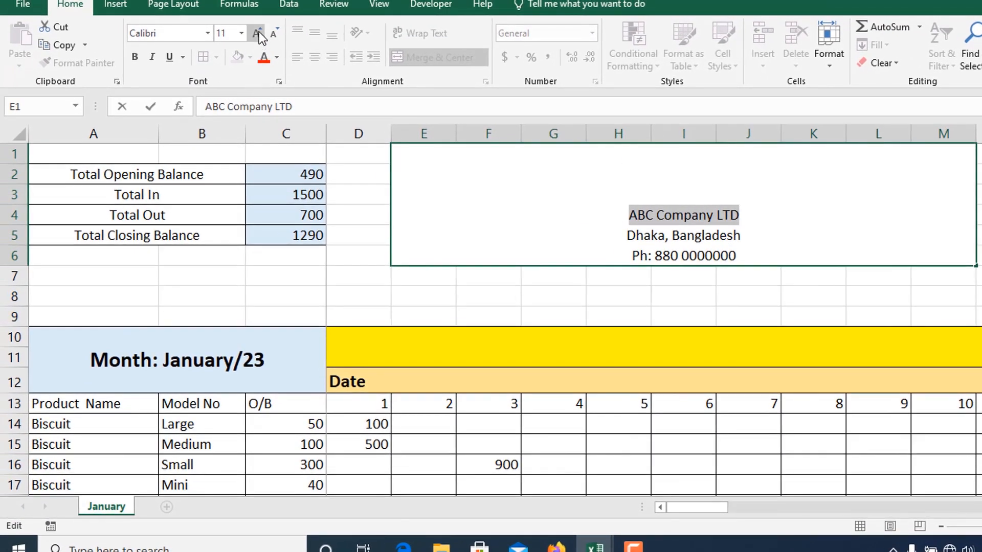
left_click(259, 34)
left_click(259, 34)
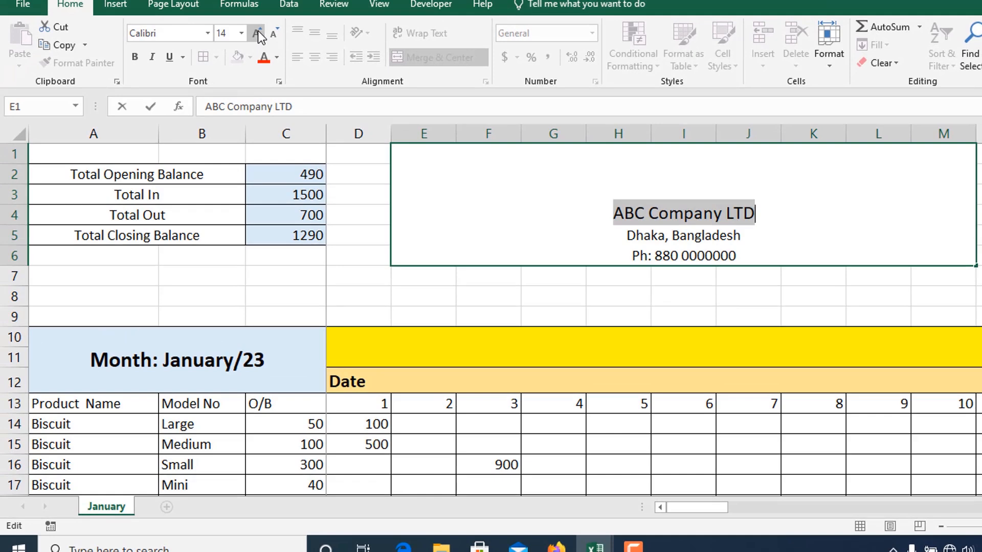
left_click(259, 34)
left_click(259, 34)
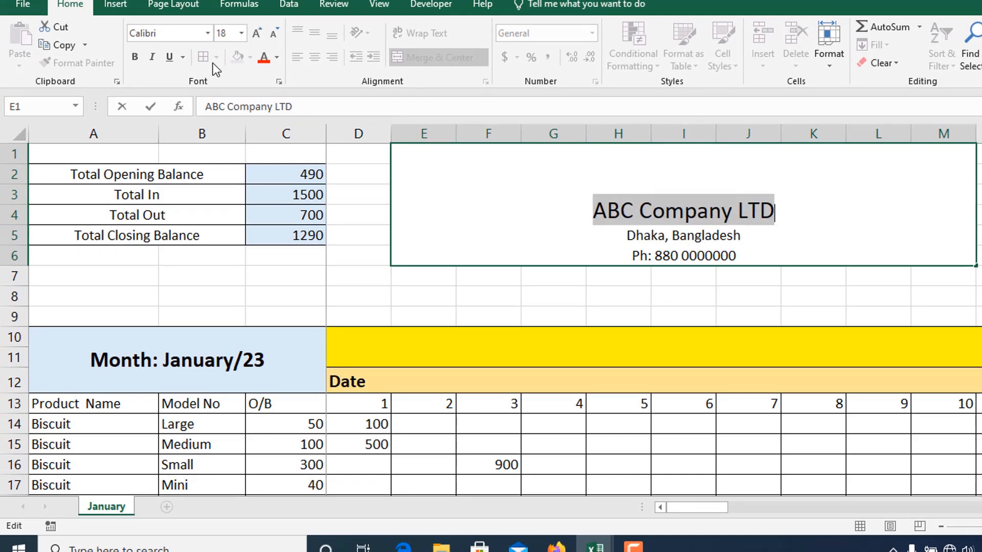
left_click(135, 57)
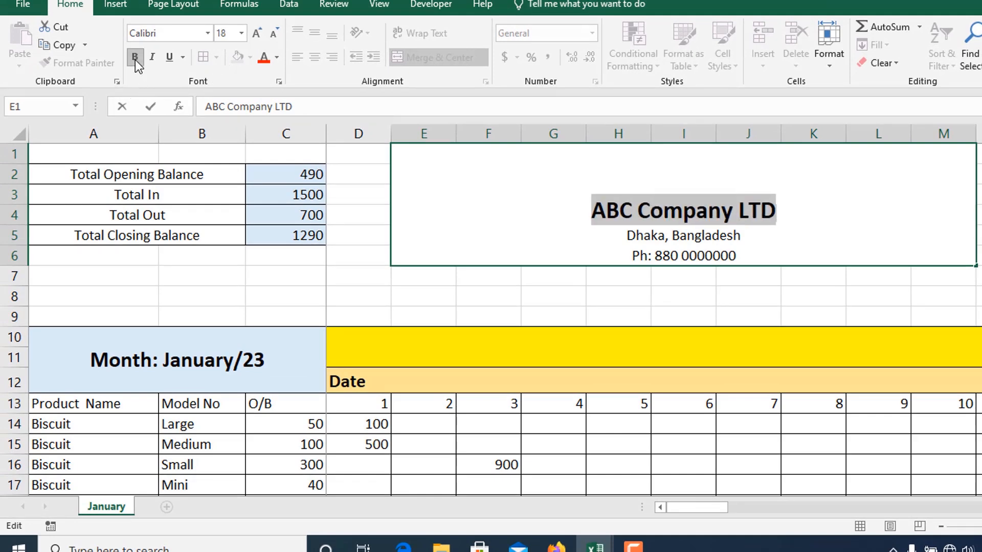
- Make the location and phone lines of the company heading bold
left_click(619, 236)
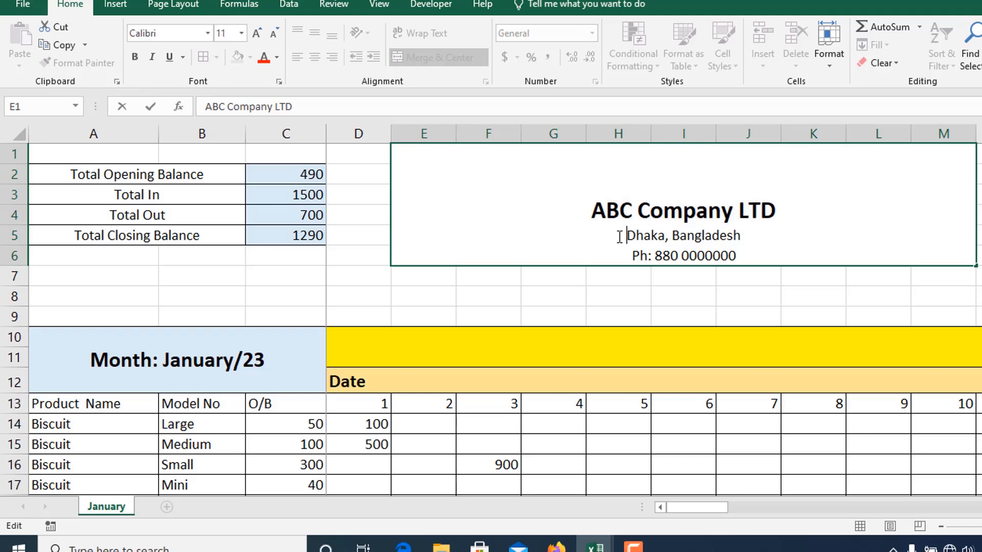
left_click_drag(624, 235, 755, 252)
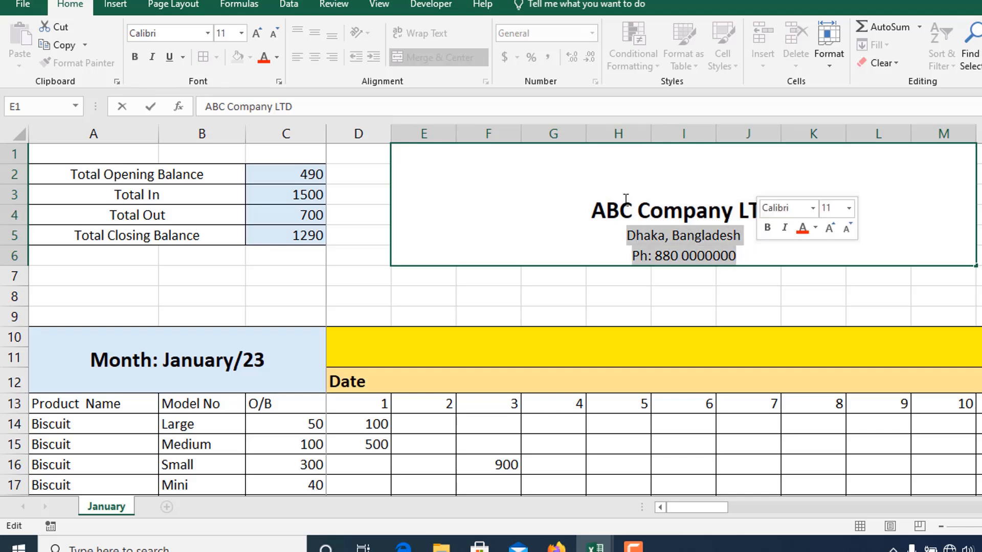
left_click(135, 57)
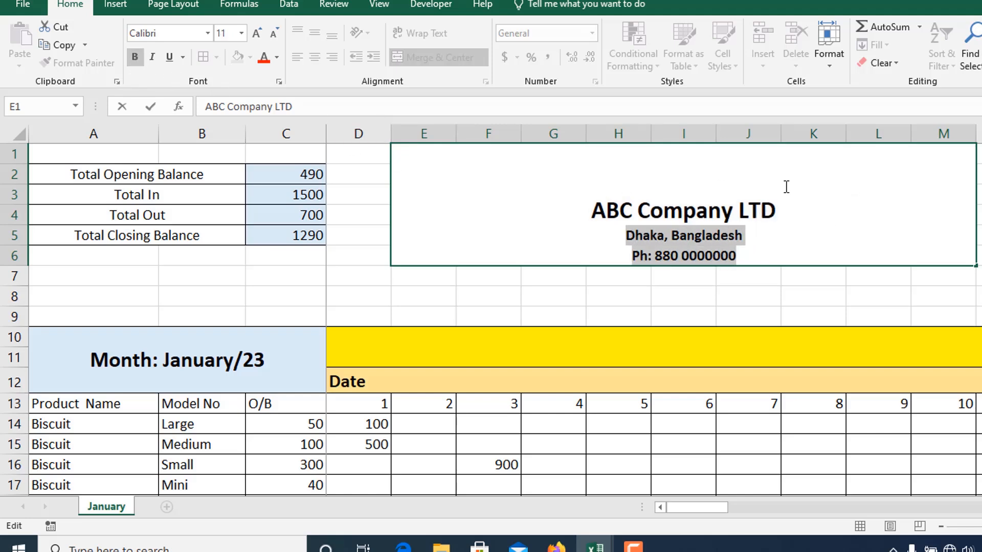
left_click(781, 231)
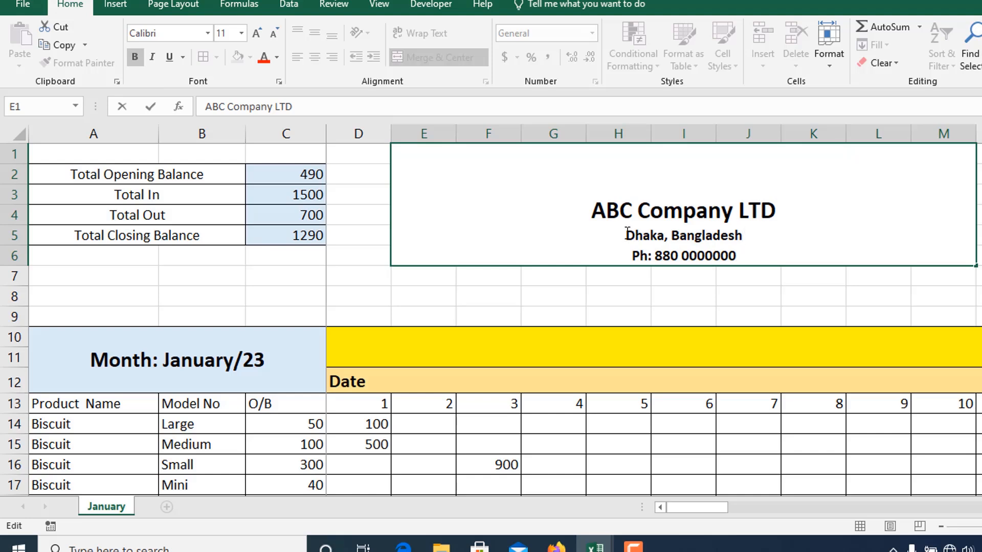
- Set the Dhaka, Bangladesh line of the heading to font size 16
left_click_drag(627, 233, 752, 229)
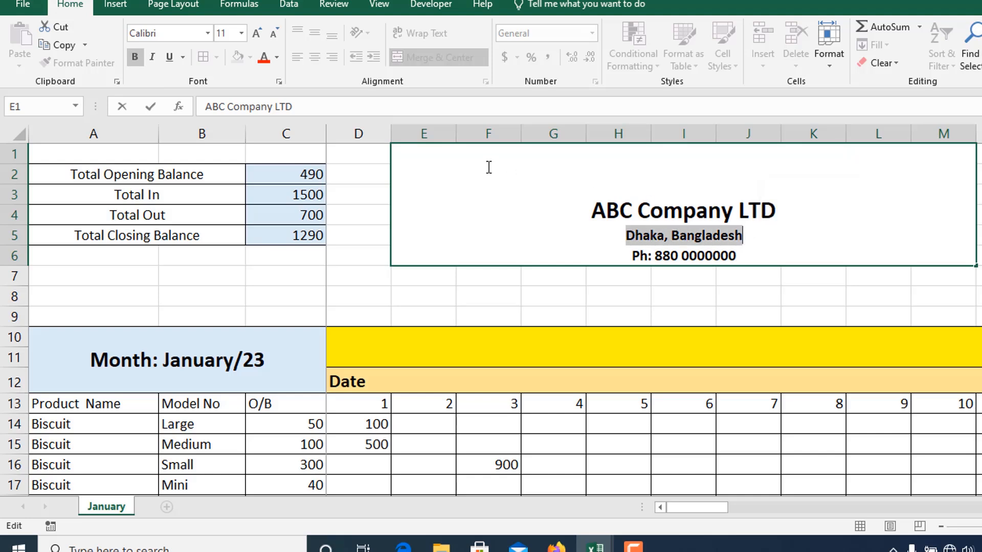
left_click(257, 36)
left_click(257, 35)
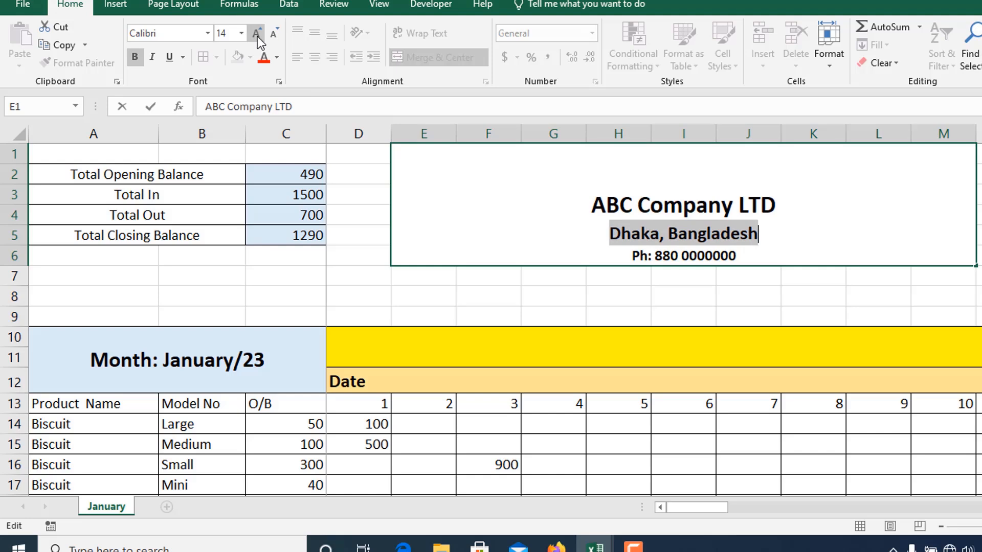
left_click(257, 36)
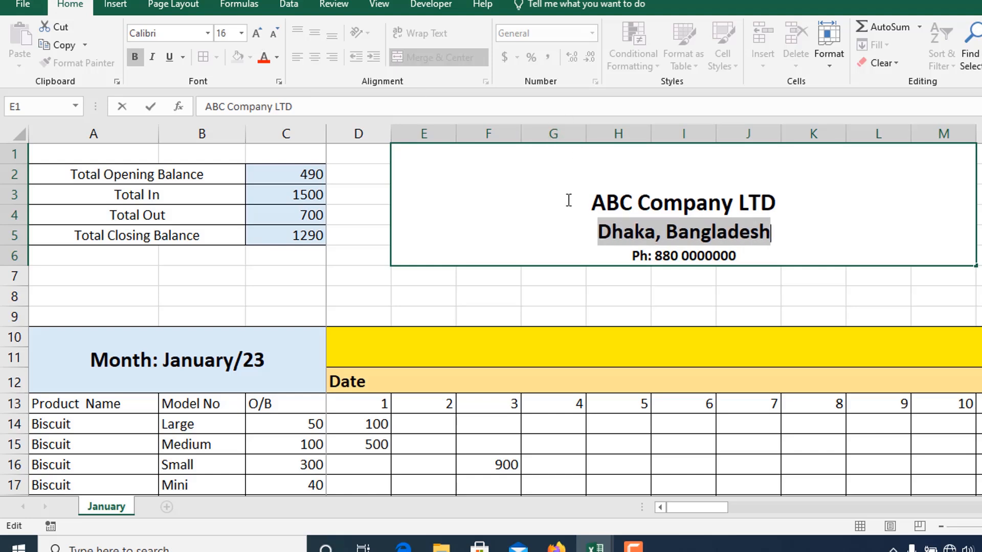
left_click(614, 297)
- Center the company heading vertically in its merged cell and fill the cell with light blue
left_click(634, 186)
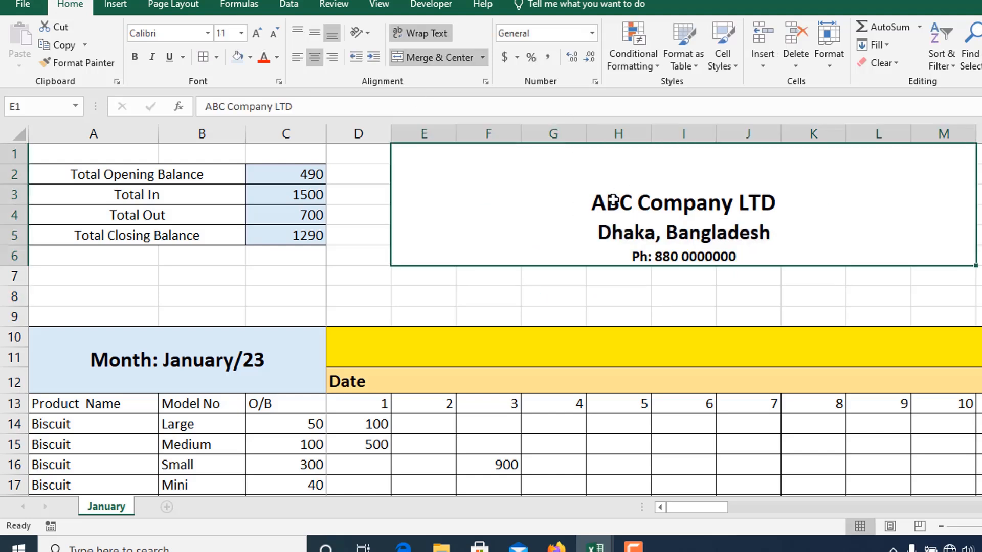
left_click(315, 36)
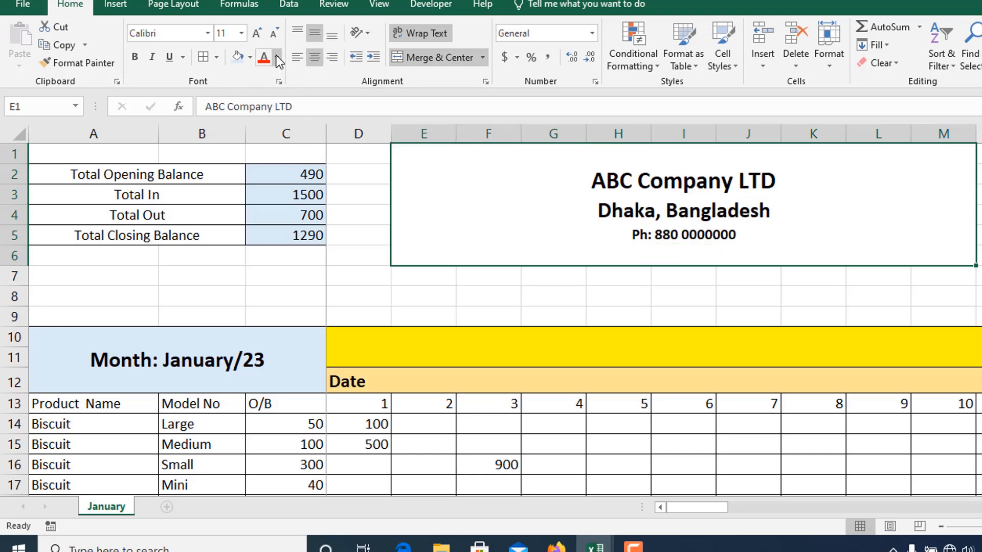
left_click(238, 57)
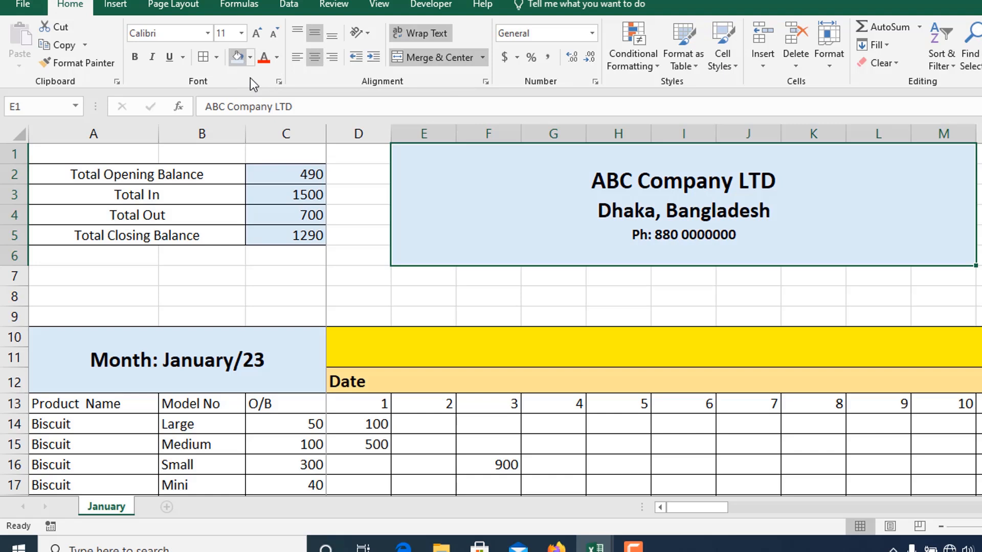
- Merge and center cells F8:L8 below the company heading and enter the title Stock Information
left_click(582, 304)
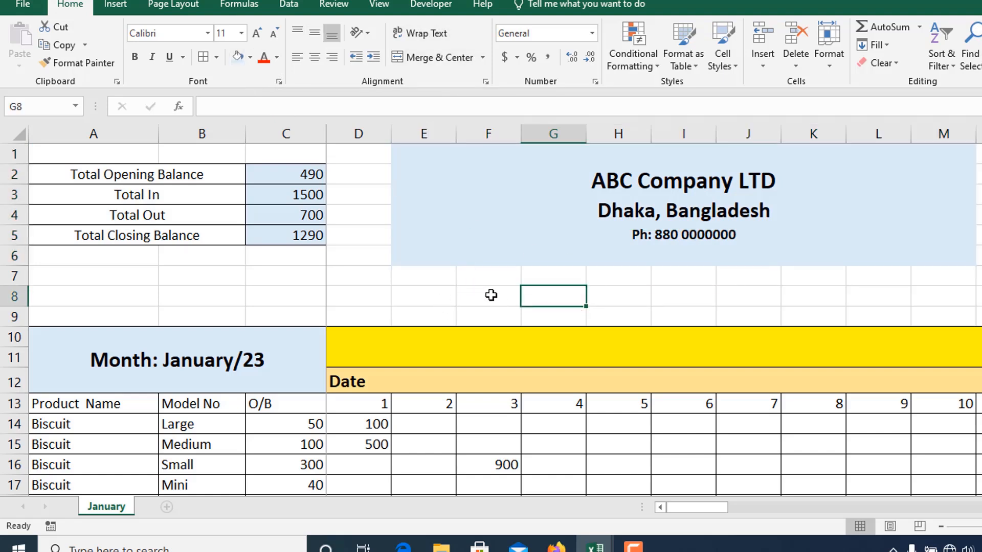
left_click_drag(491, 296, 861, 302)
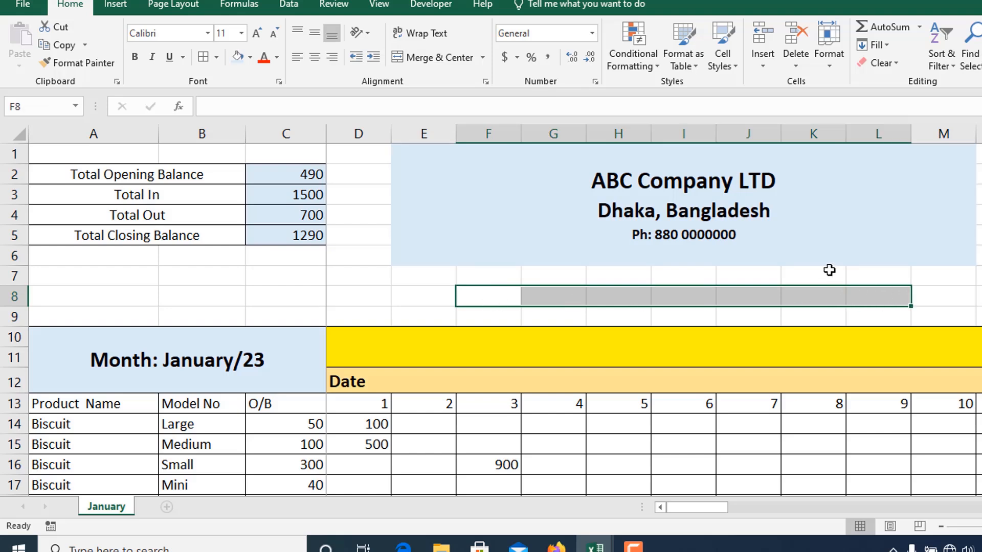
left_click(431, 59)
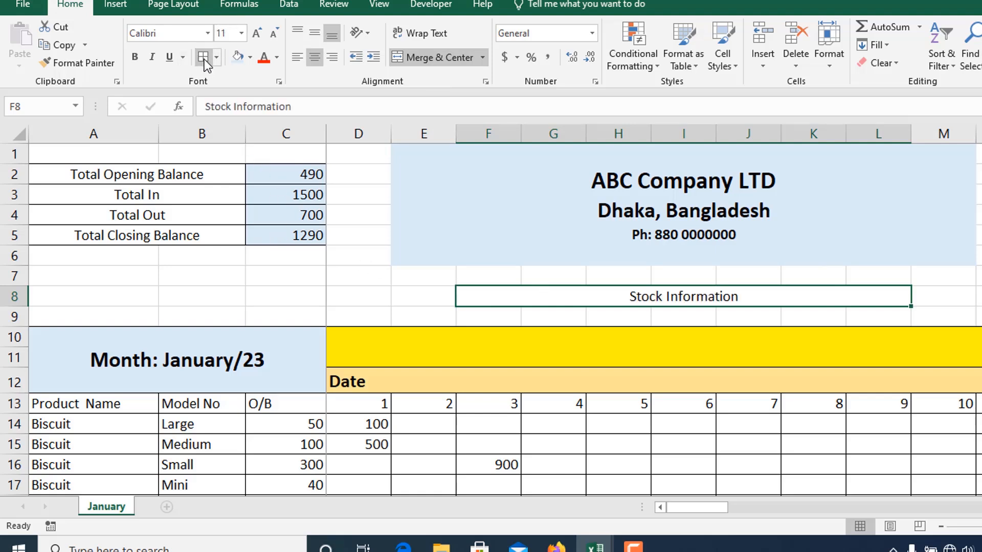
- Add borders around the Stock Information title and the company heading cell
left_click(204, 60)
left_click(522, 187)
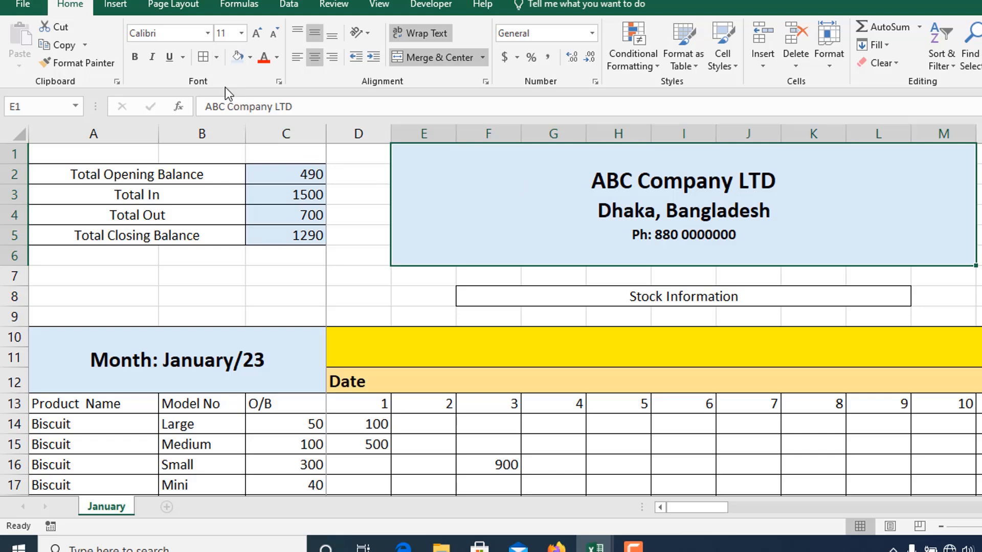
- Fill the Stock Information title cell with the light gold theme color
left_click(569, 294)
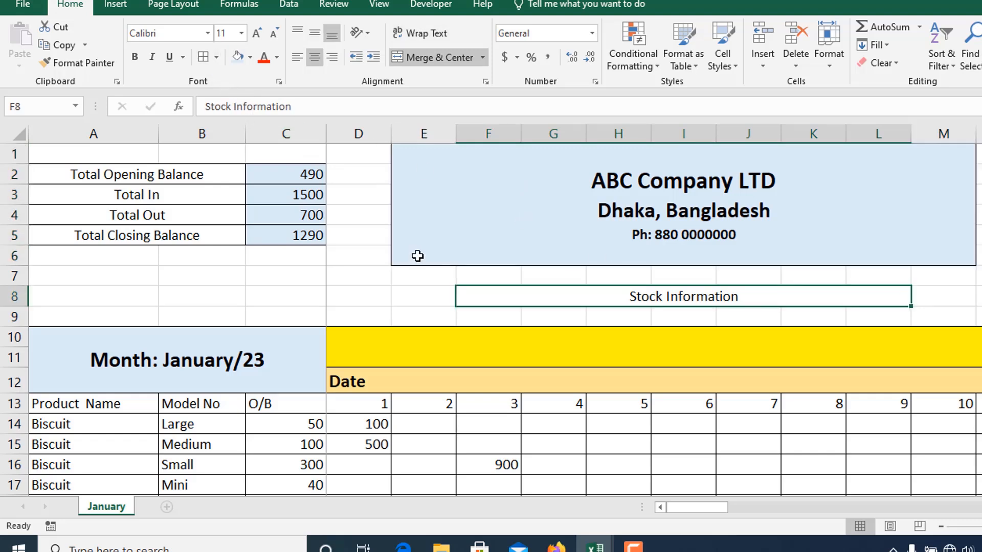
left_click(250, 57)
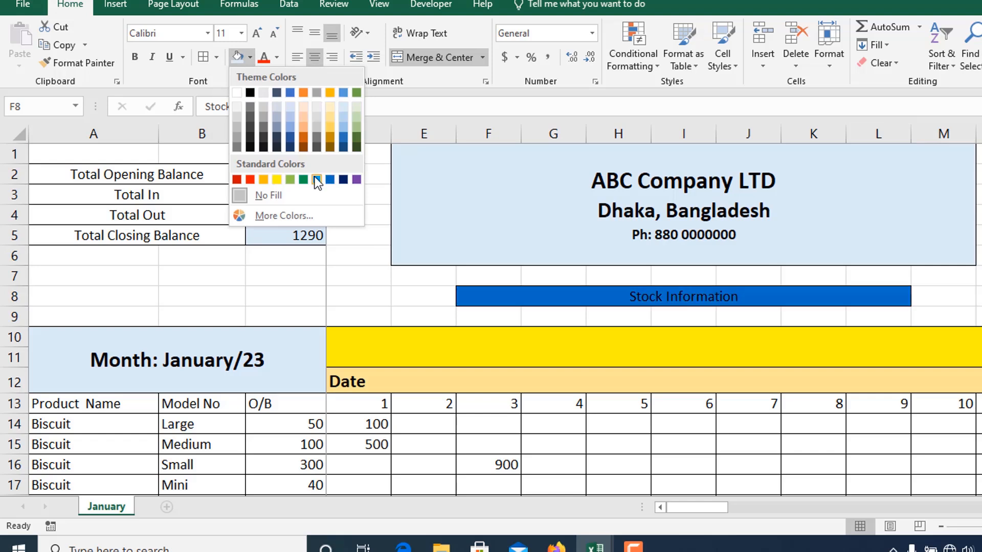
left_click(330, 116)
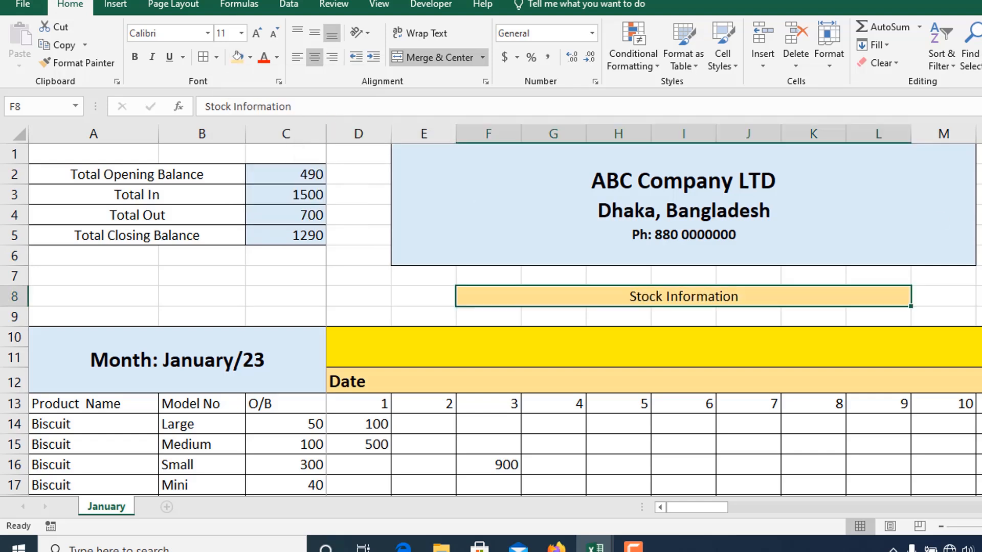
left_click(958, 293)
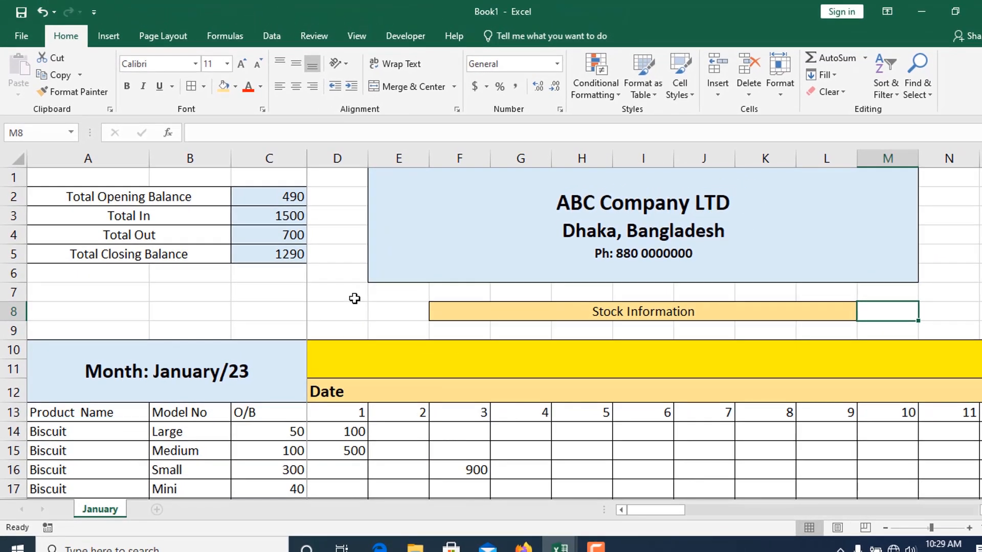
- Create a copy of the January sheet at the end of Book1
scroll(354, 298, "down", 2, "ctrl")
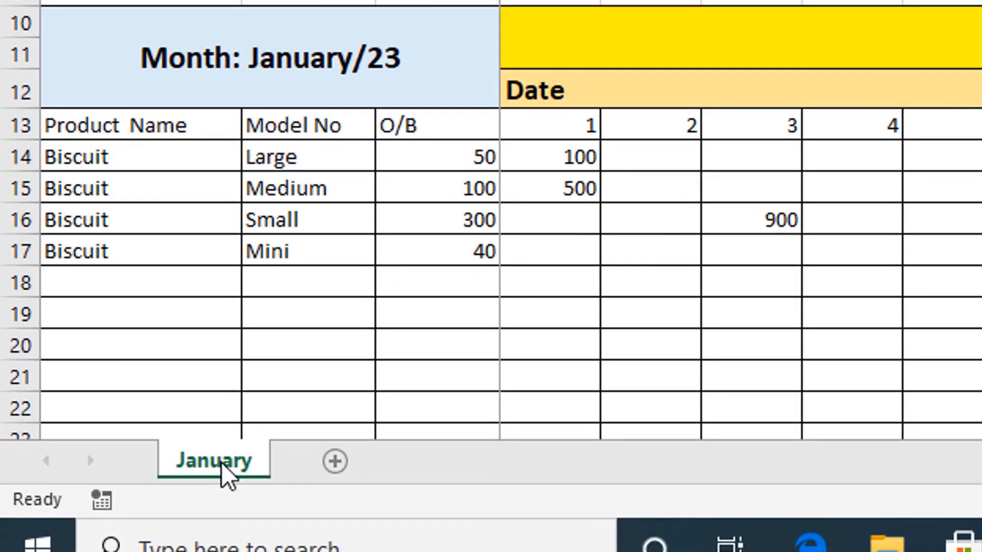
right_click(225, 473)
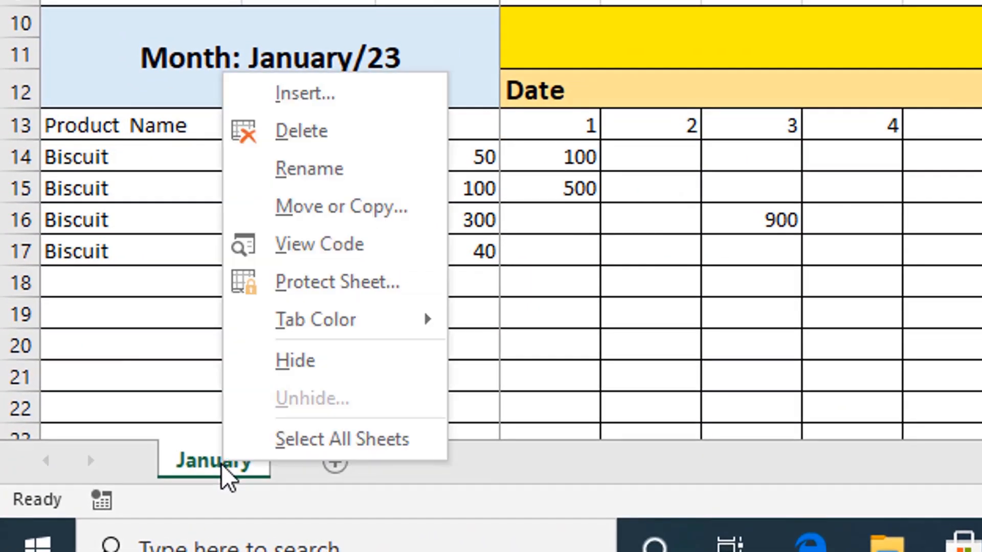
left_click(337, 207)
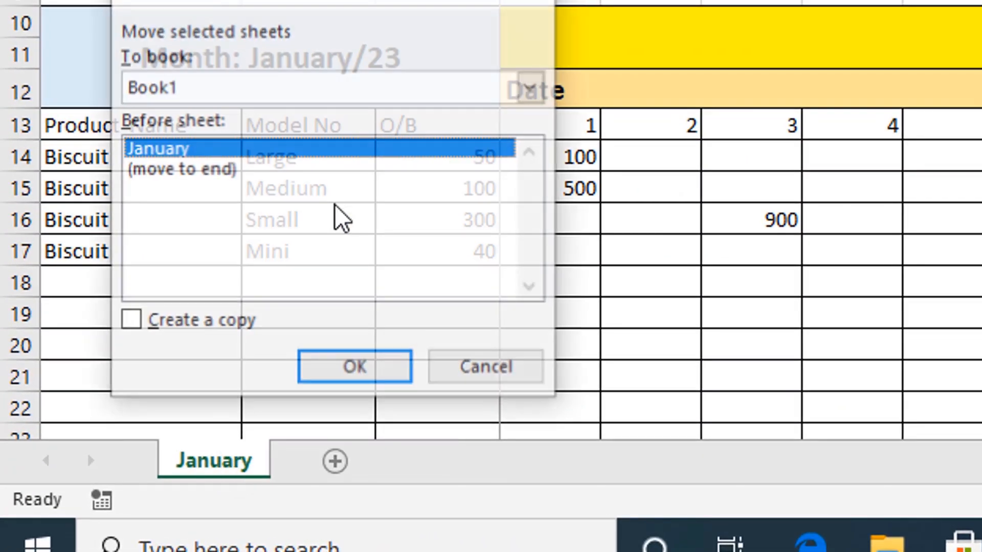
left_click(210, 172)
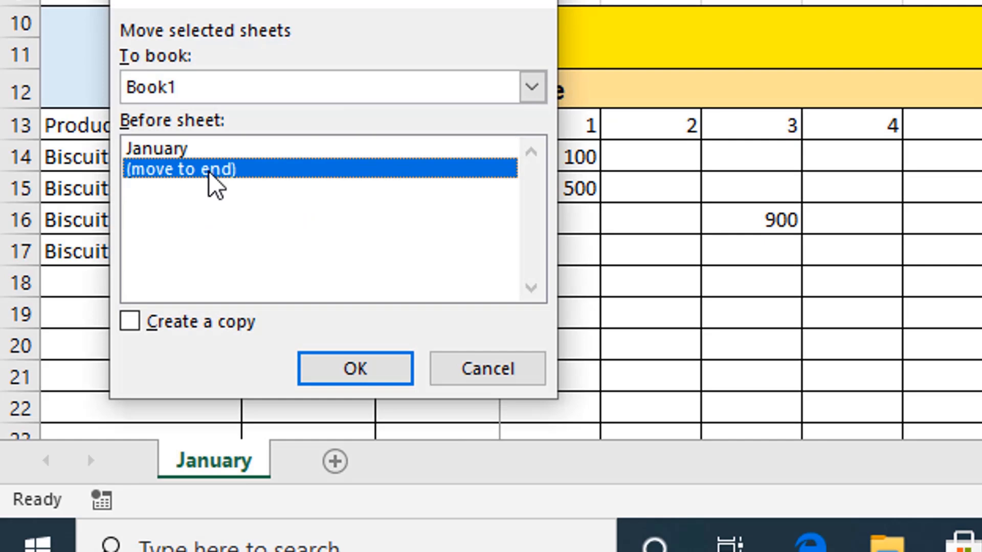
left_click(128, 322)
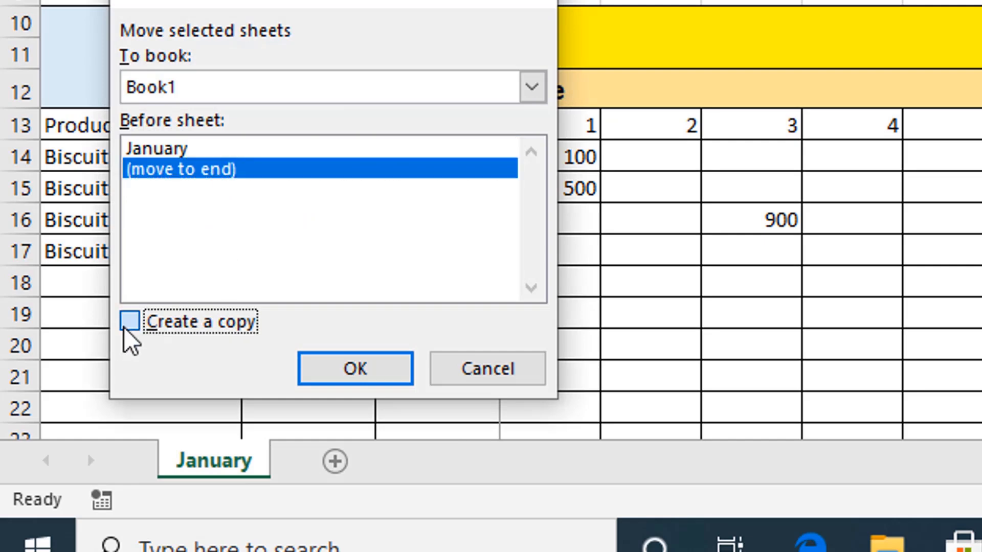
left_click(381, 376)
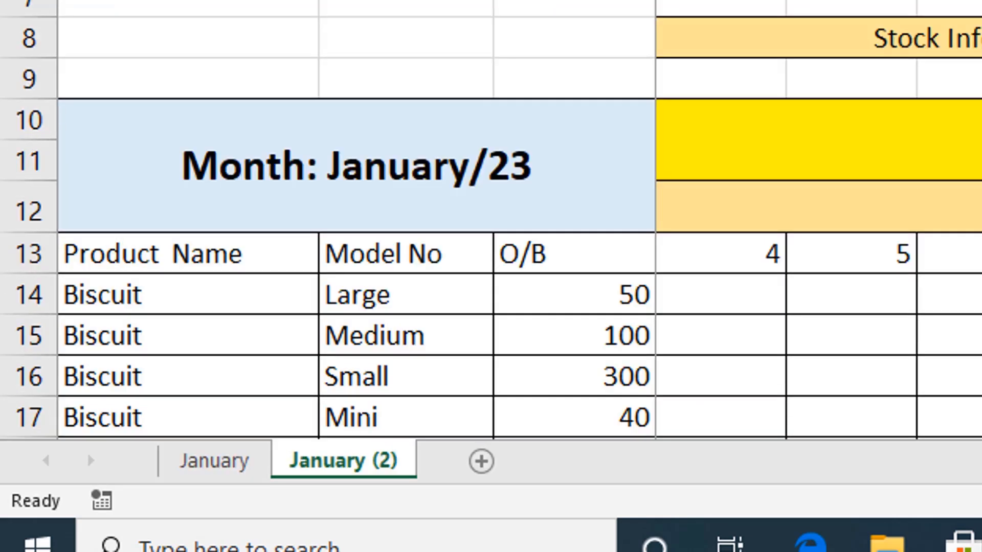
- Rename the copied sheet as February
double_click(344, 466)
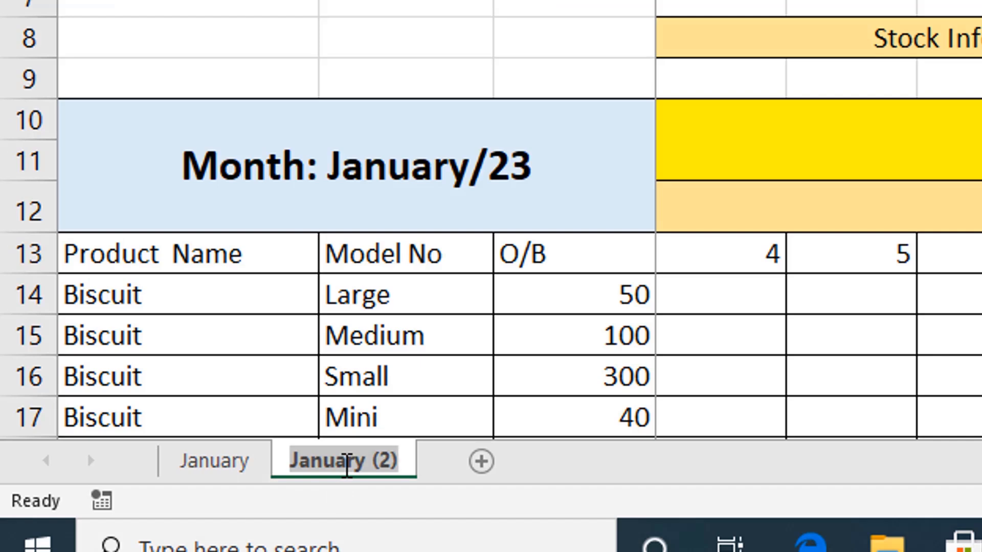
type("February")
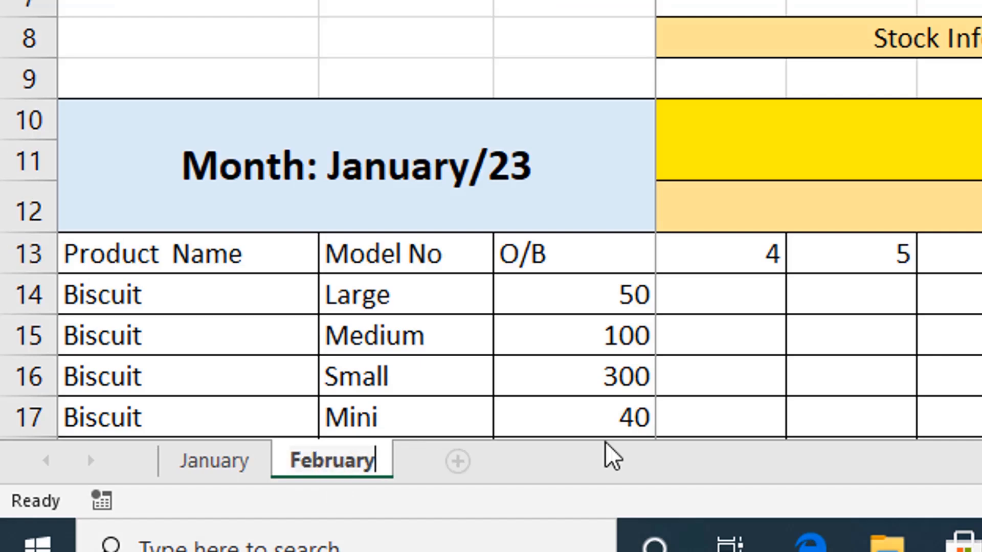
left_click(813, 360)
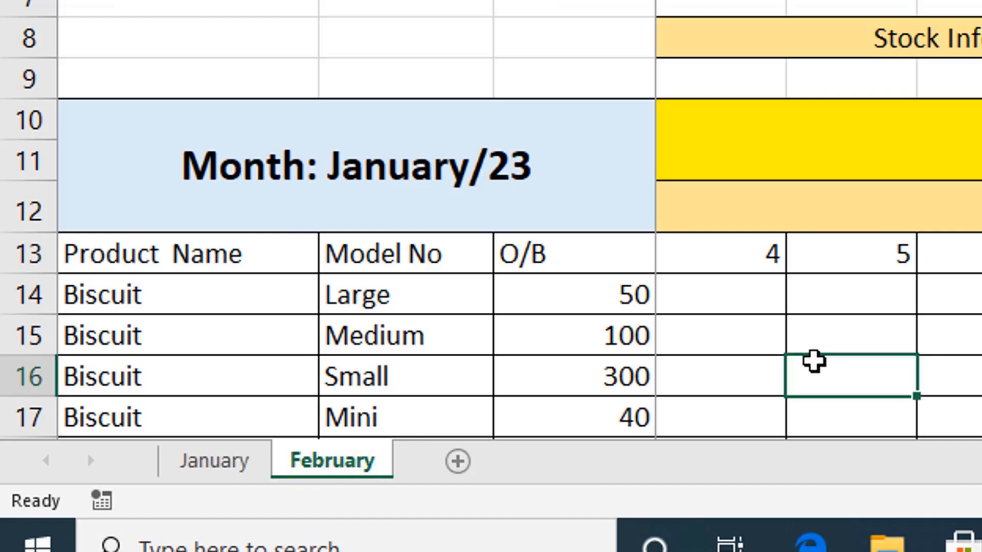
- Change the month heading on the February sheet to Month: February/23
left_click(233, 468)
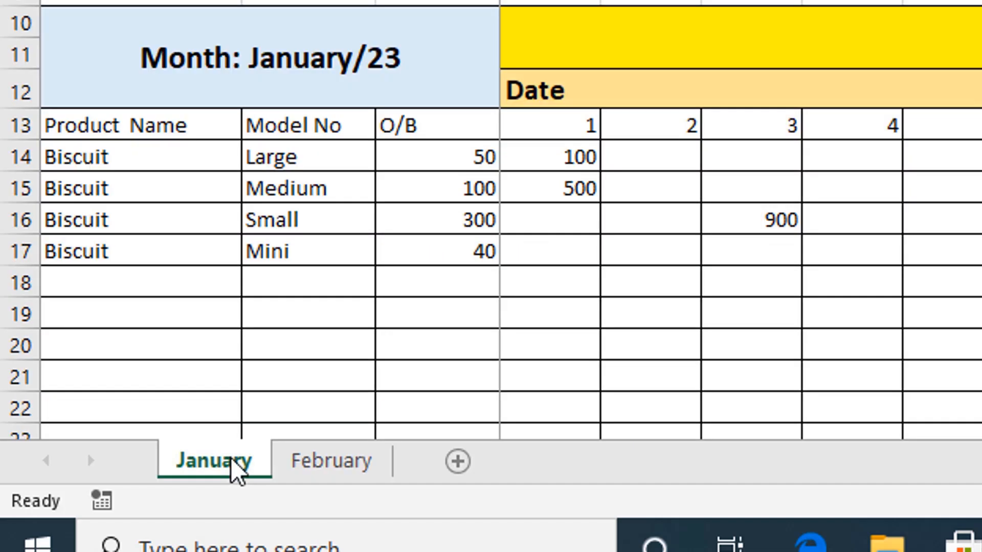
left_click(316, 475)
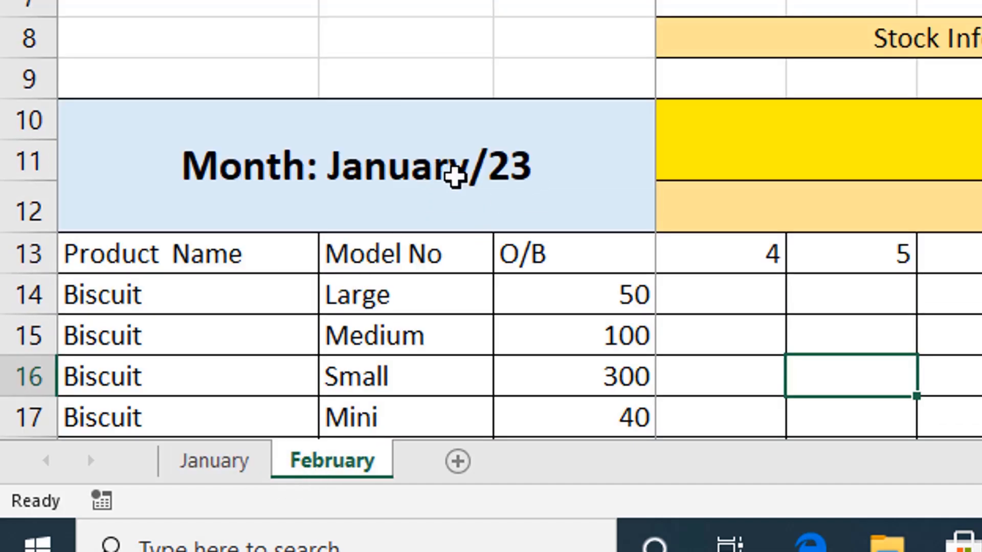
double_click(460, 165)
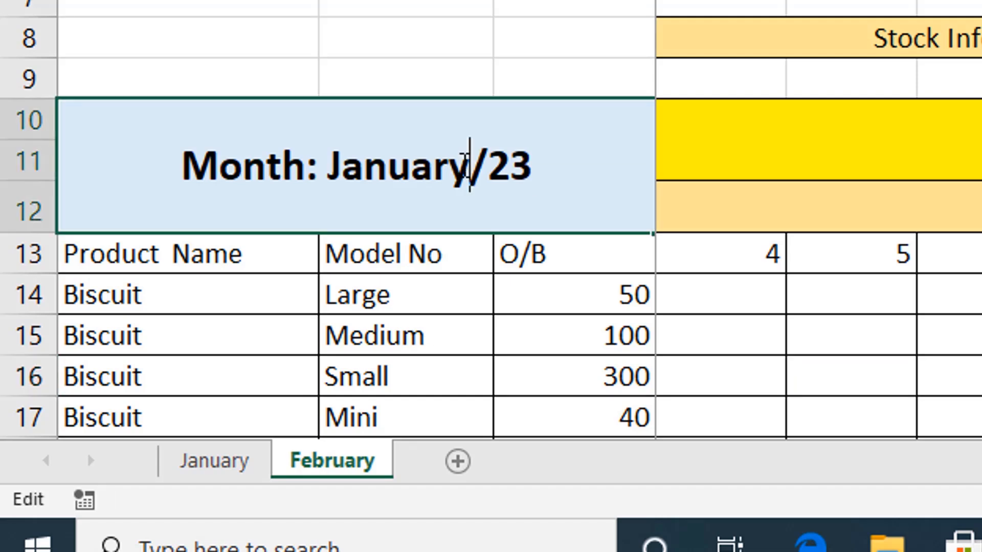
key("BackSpace")
key("BackSpace")
key("BackSpace")
key("BackSpace")
key("BackSpace")
key("BackSpace")
key("BackSpace")
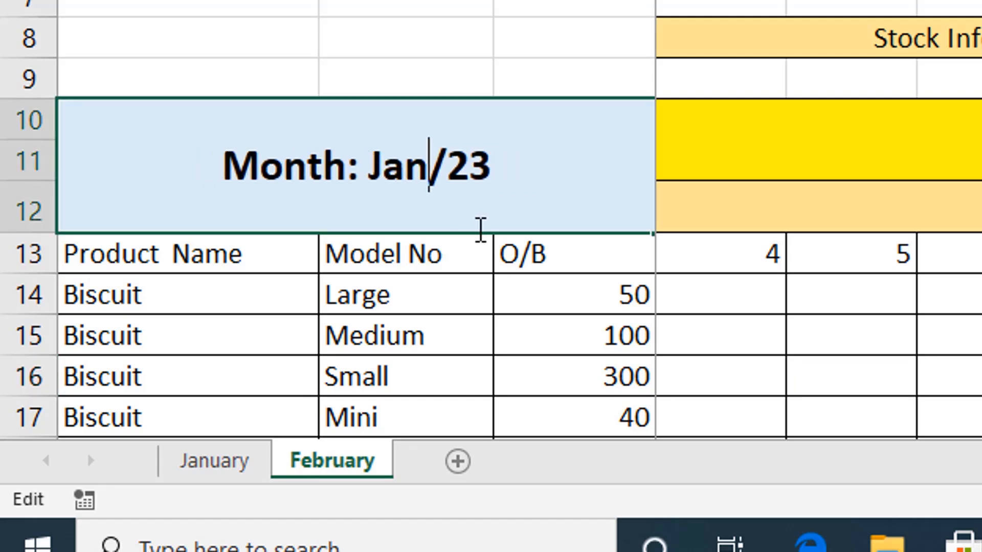
type("February")
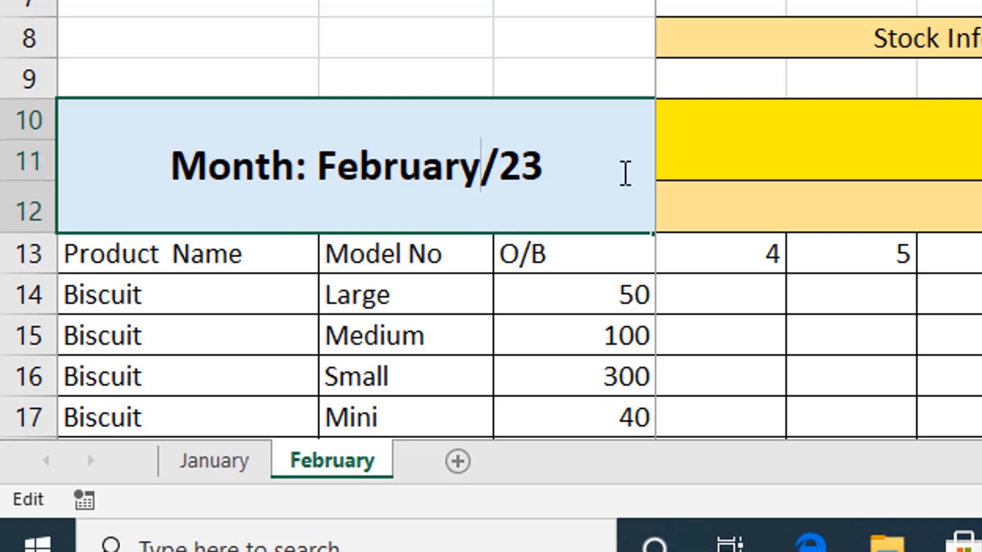
left_click(614, 173)
left_click(852, 330)
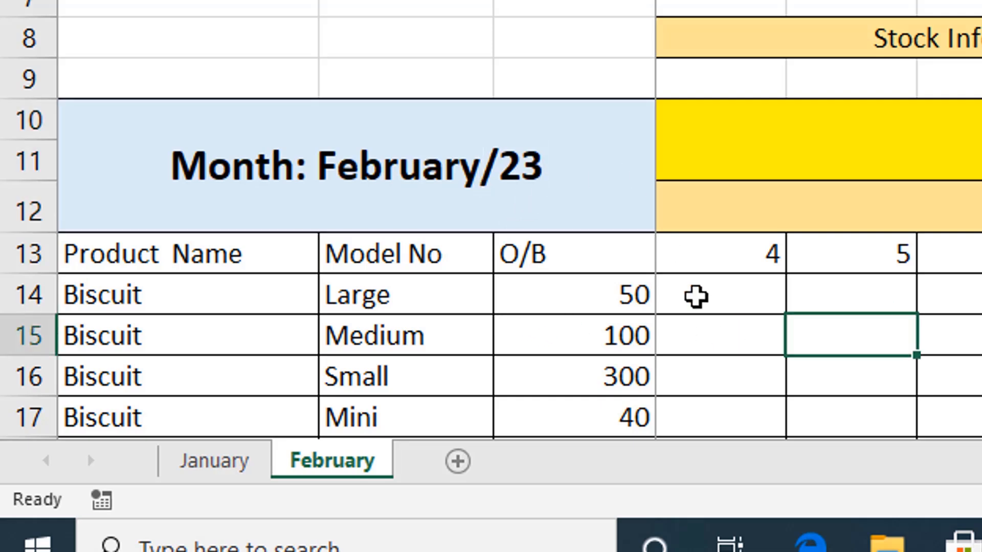
- Clear the opening balances and all daily In entries for dates 1 to 31 on the February sheet, from C14 through column AH
scroll(693, 294, "down", 2)
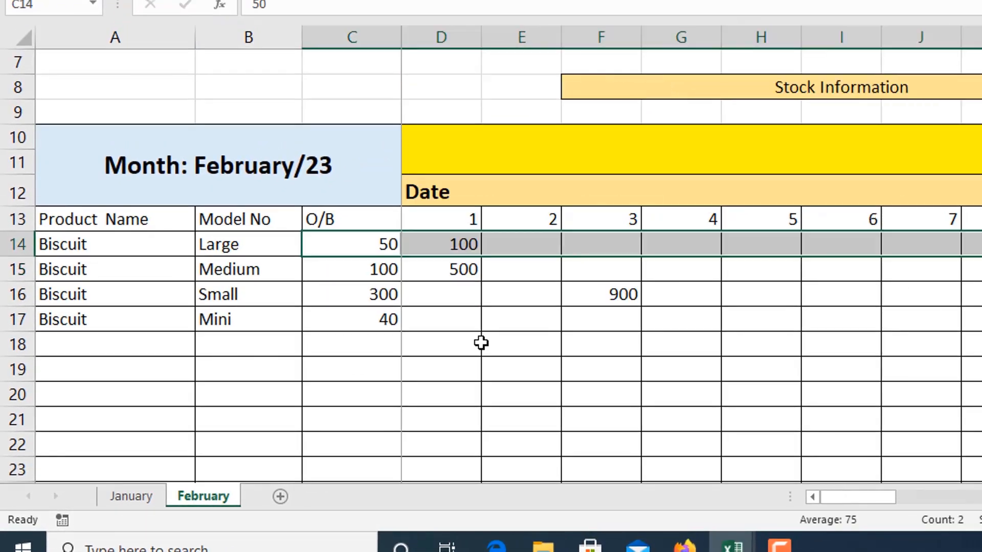
left_click(480, 344)
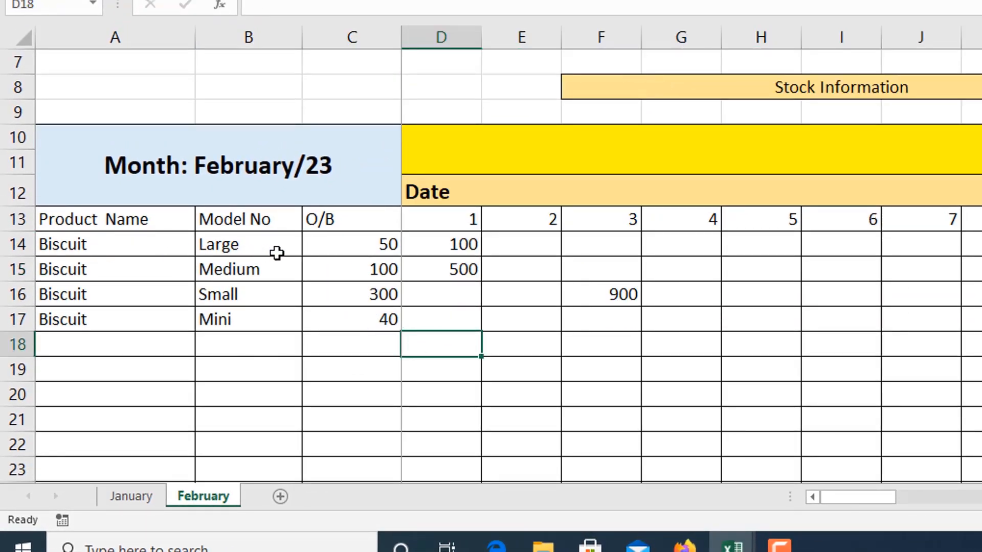
left_click(370, 244)
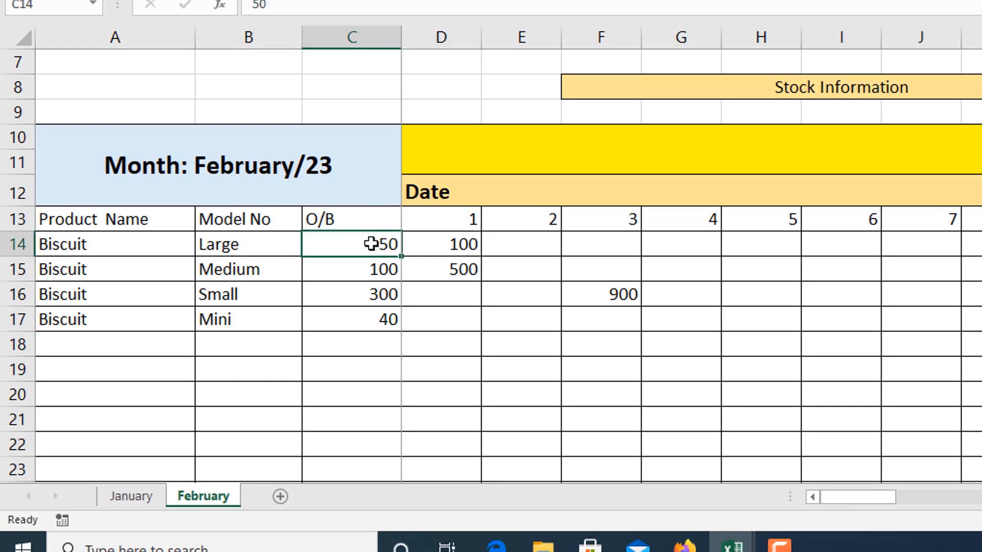
left_click_drag(370, 244, 919, 498)
scroll(744, 308, "up", 6)
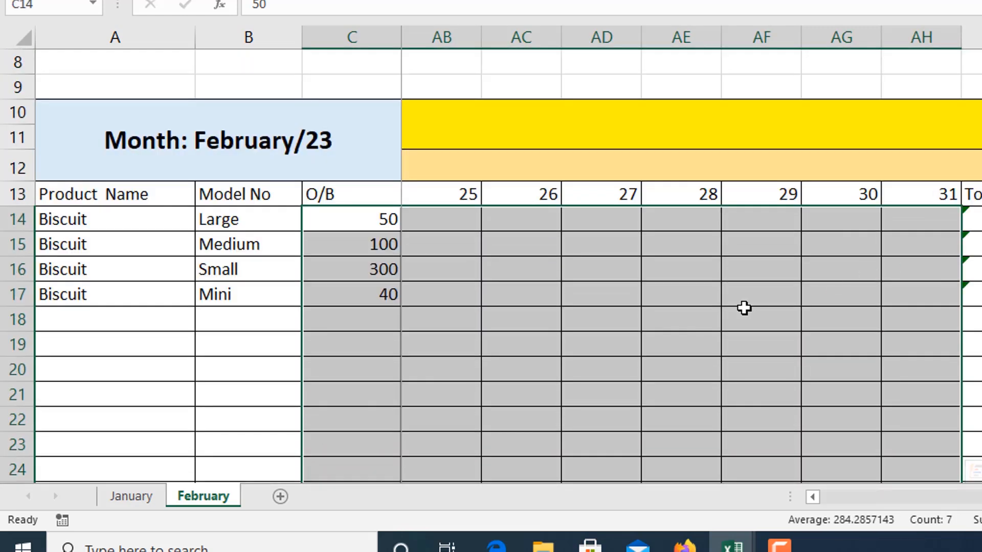
key("Delete")
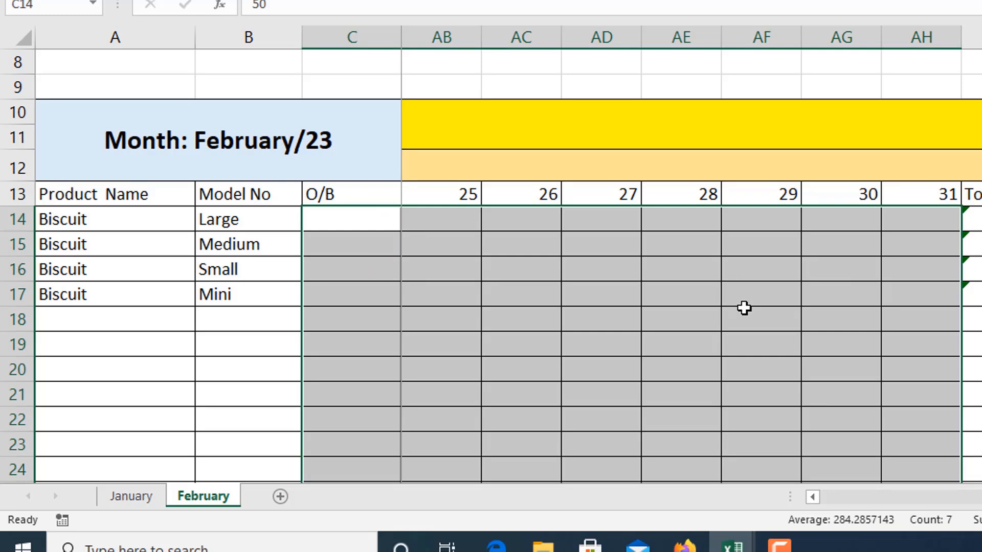
- Clear all daily Out entries on the February sheet, from AK14 through the date 31 column BO, down to the row above the totals
left_click(977, 369)
scroll(794, 220, "right", 10)
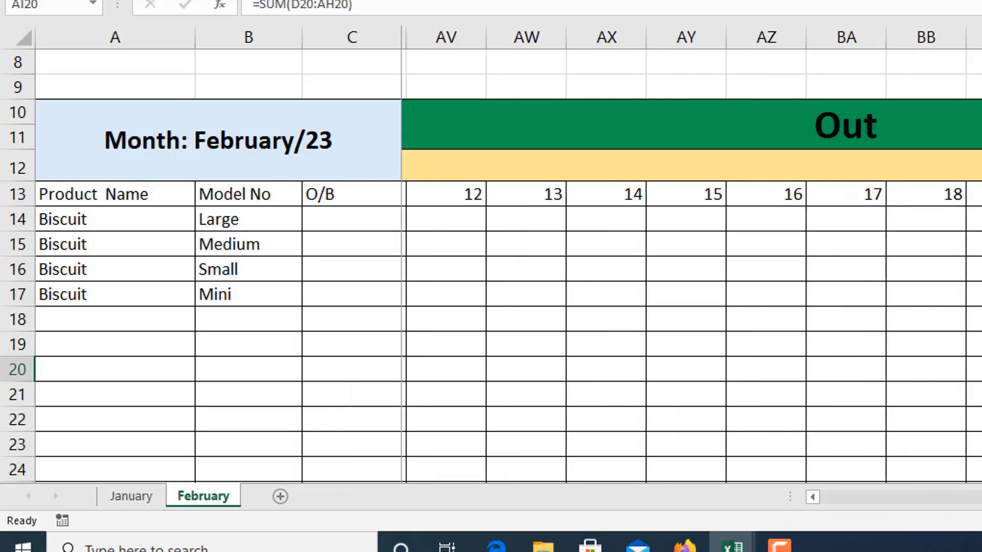
scroll(794, 220, "left", 8)
left_click(793, 220)
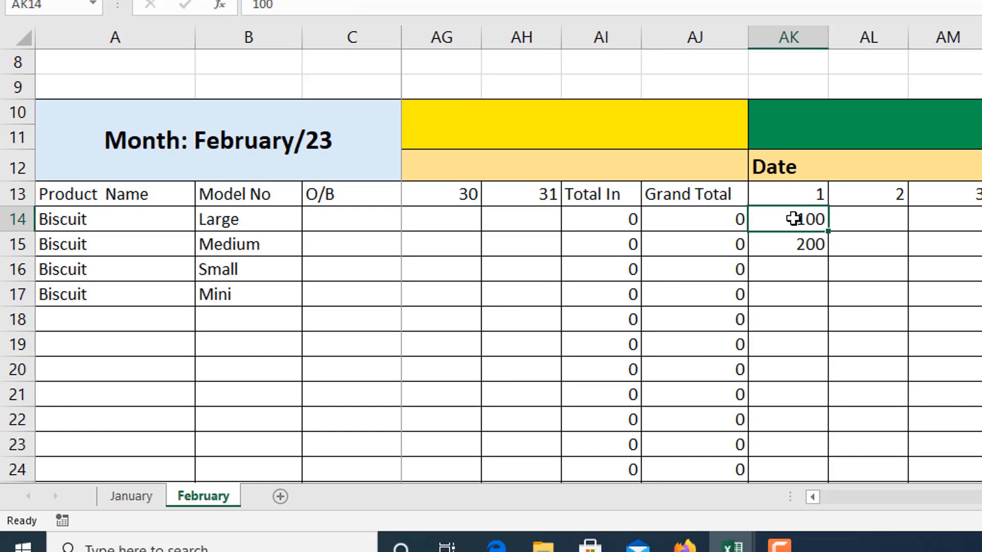
left_click_drag(794, 219, 764, 418)
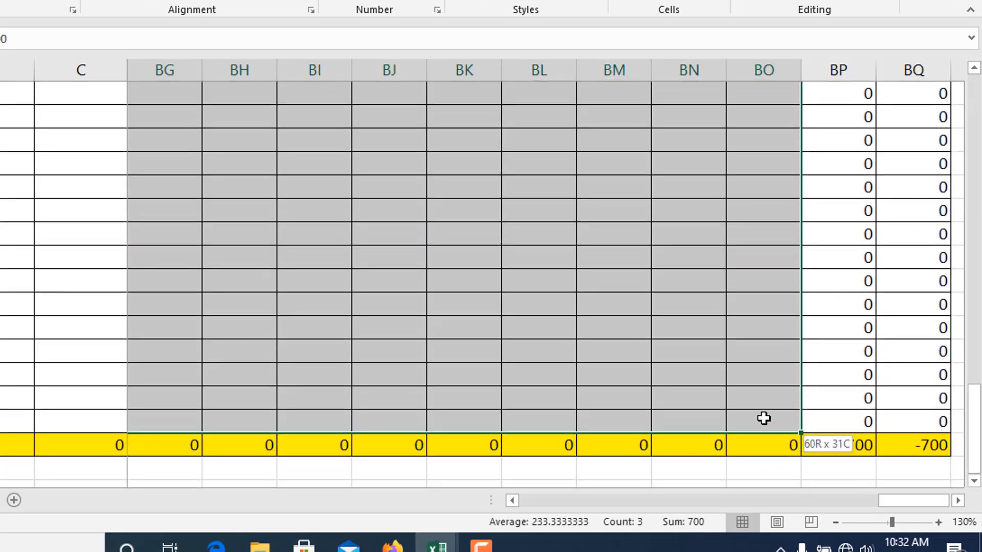
left_click_drag(913, 501, 925, 501)
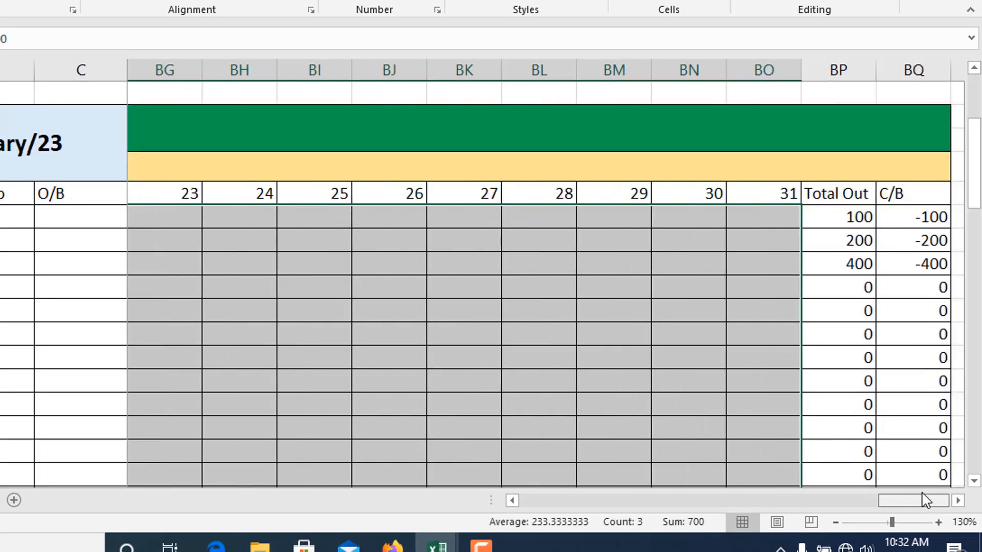
key("Delete")
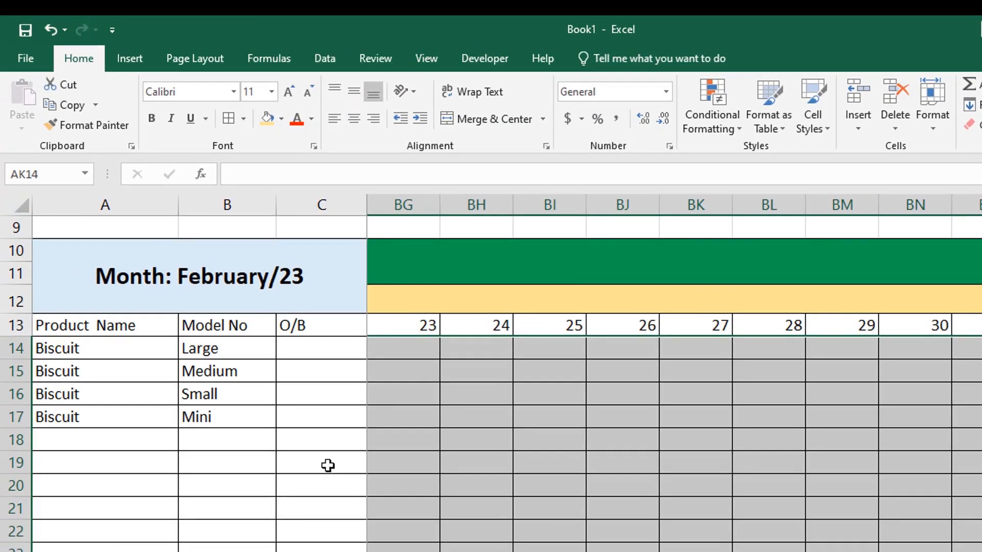
left_click(85, 338)
scroll(327, 465, "up", 3)
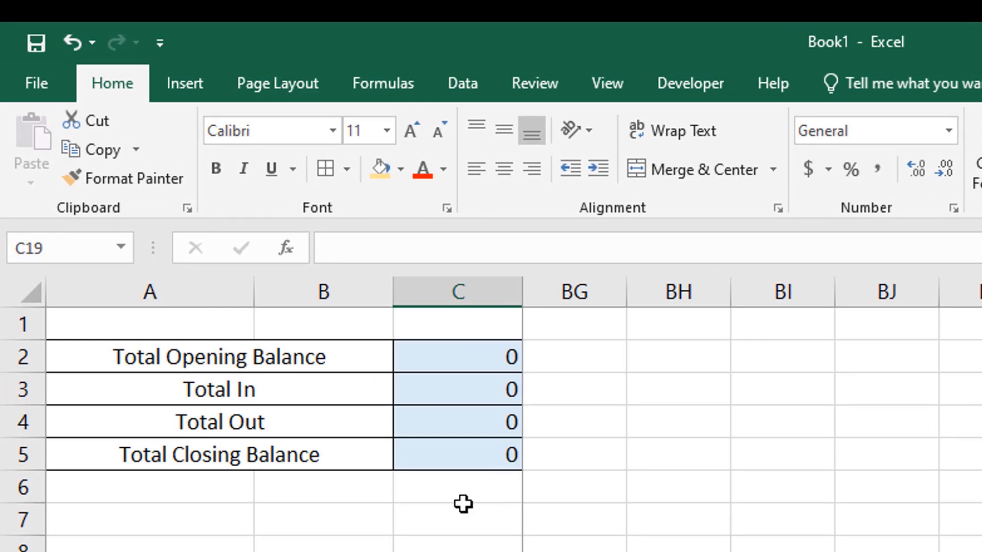
- Link the February opening balance of Biscuit Large in C14 to that product's C/B cell on the January sheet
scroll(491, 425, "down", 2)
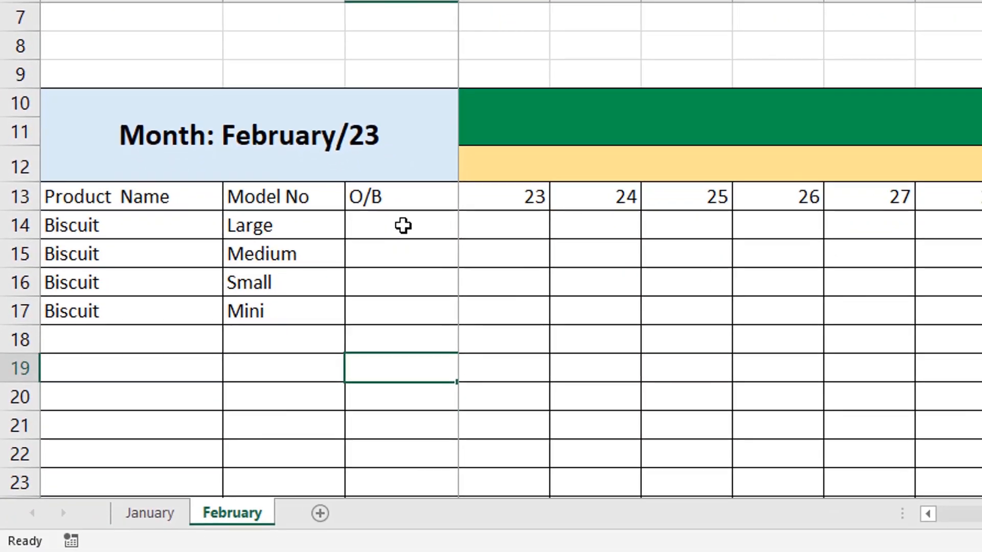
left_click(404, 226)
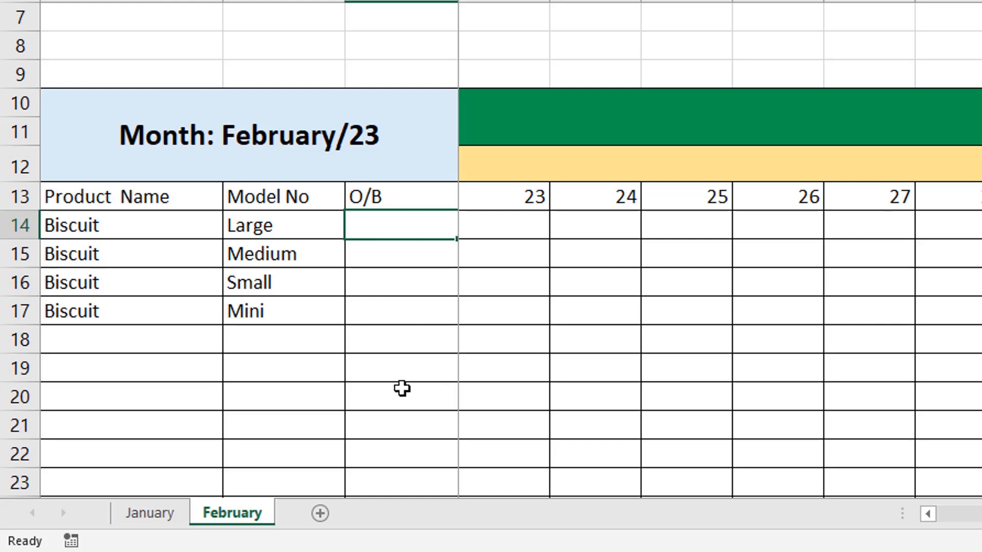
left_click(146, 228)
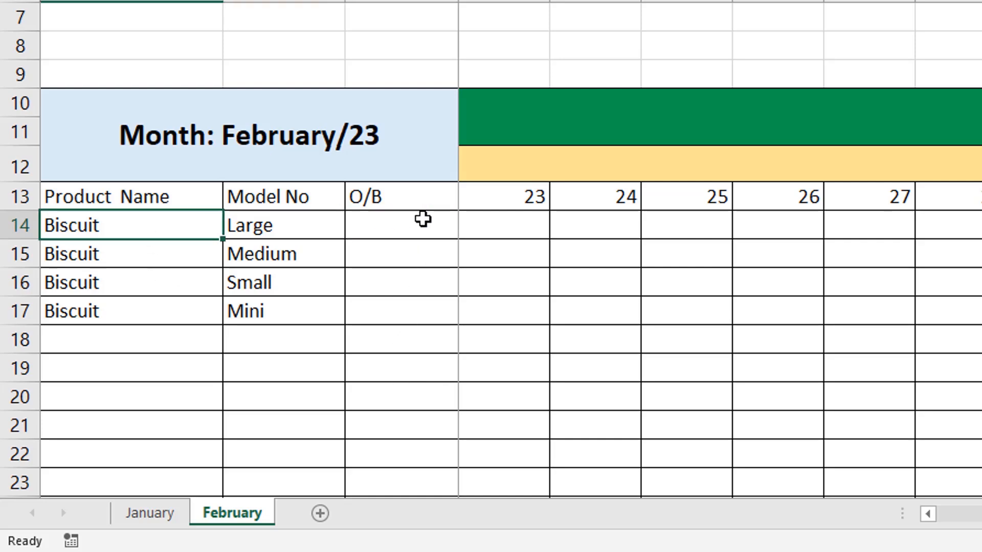
left_click(423, 223)
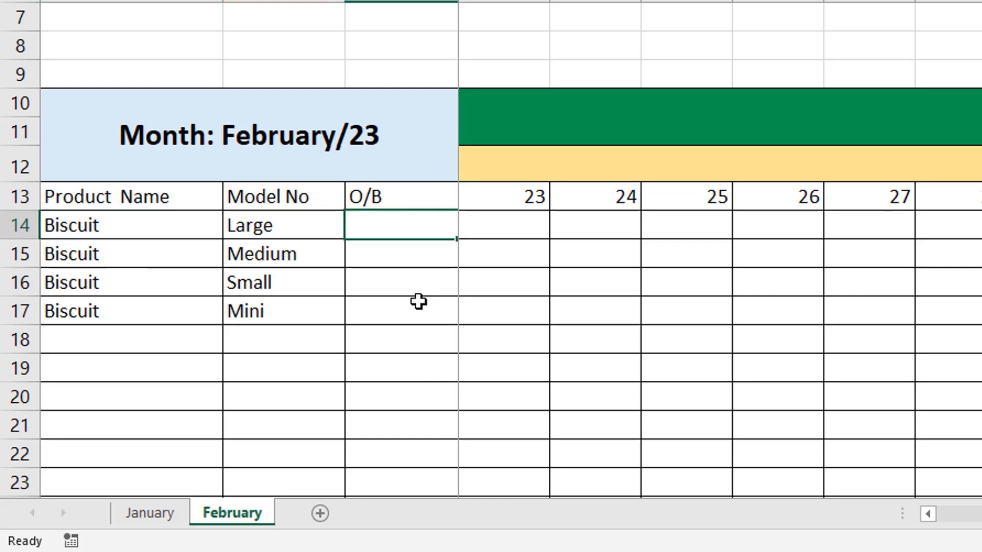
type("=")
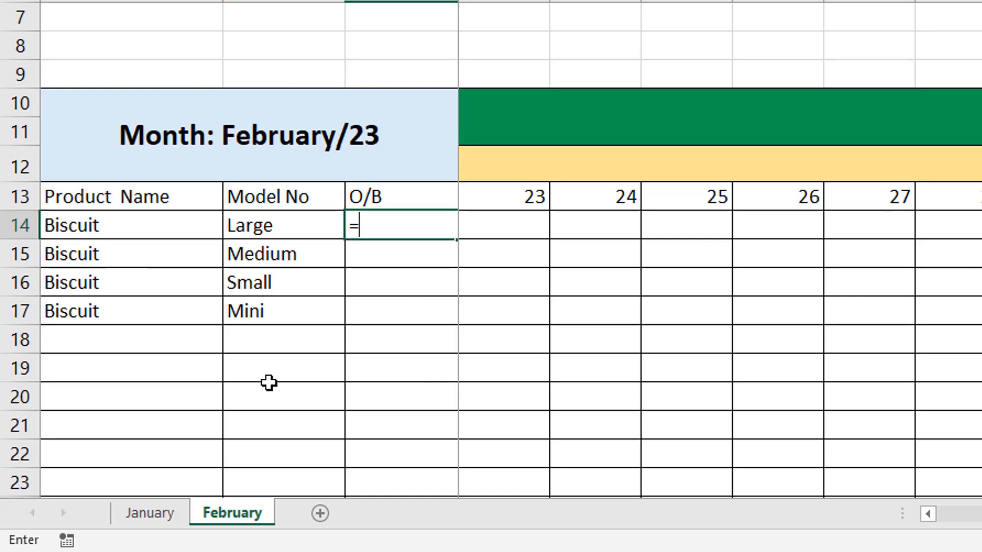
left_click(162, 515)
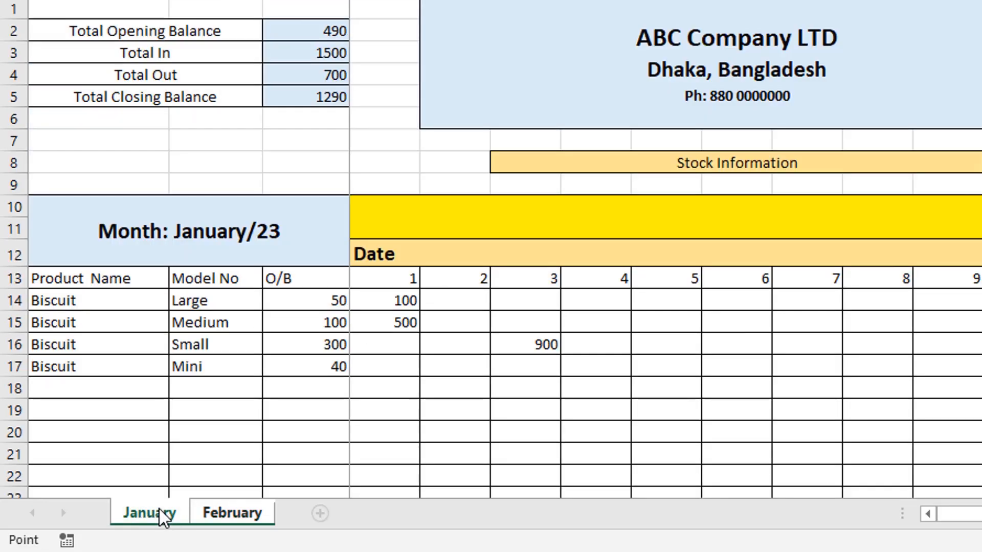
left_click_drag(961, 514, 981, 514)
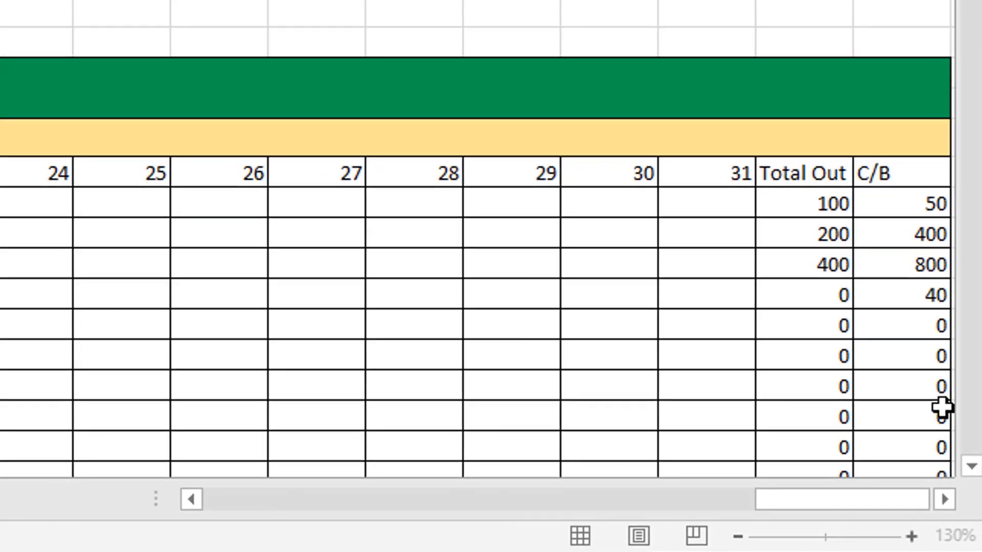
left_click(944, 499)
left_click(945, 499)
left_click(945, 499)
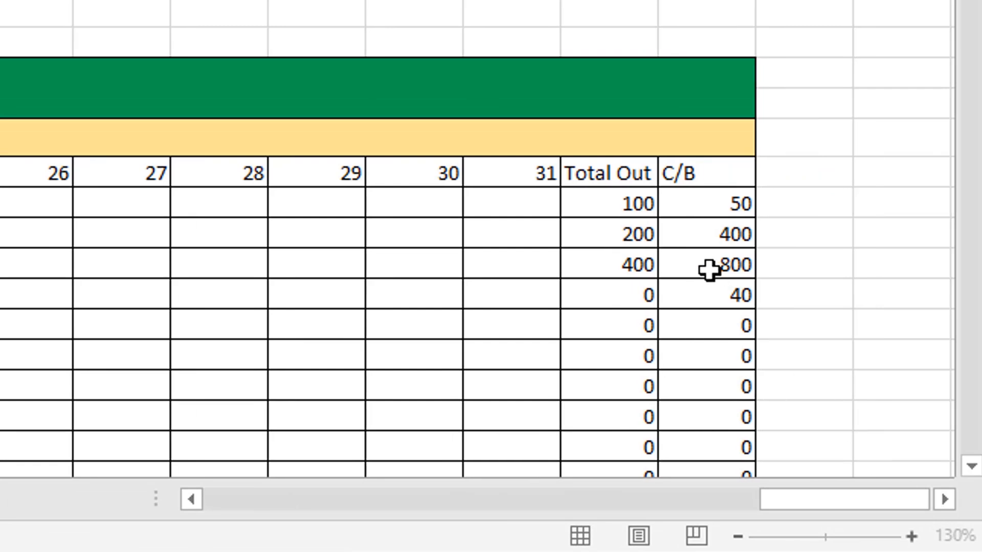
left_click(713, 206)
key("ctrl+c")
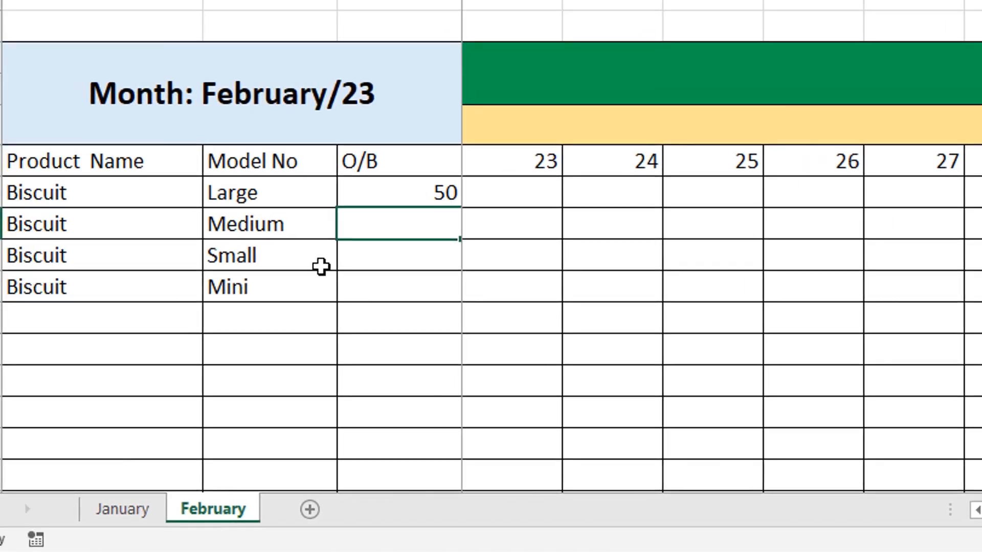
- Compare the February opening balance of Biscuit Large with that product's C/B cell on the January sheet
left_click(436, 191)
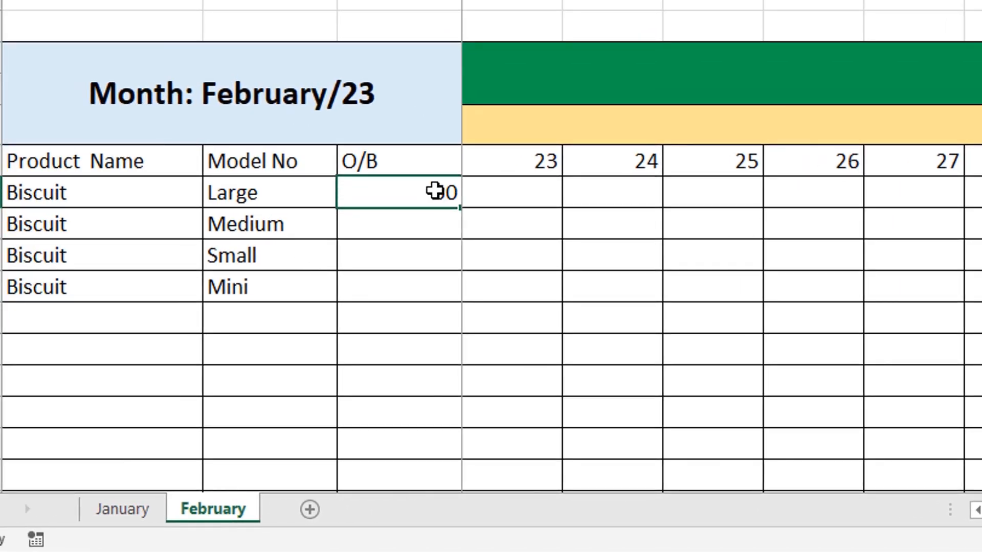
left_click(136, 504)
scroll(939, 254, "down", 1)
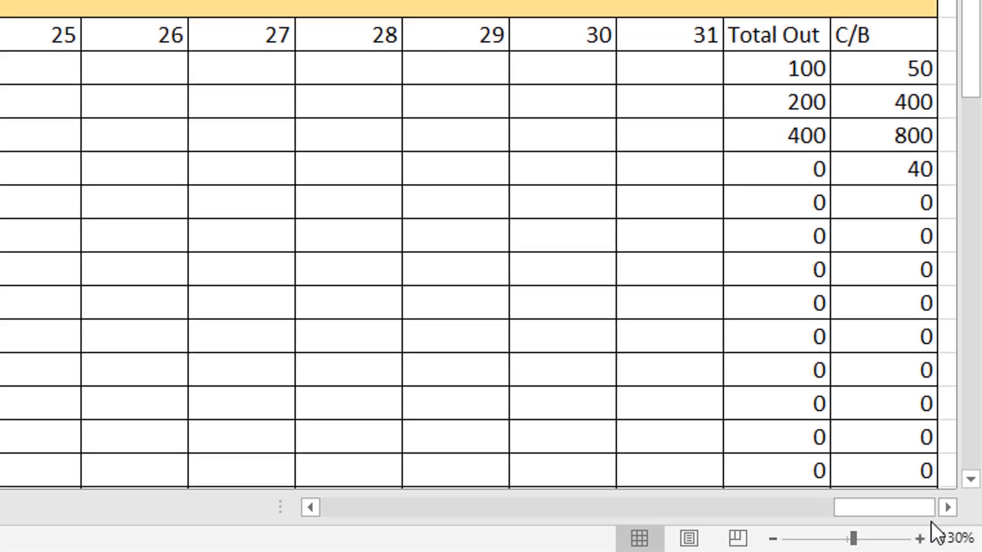
left_click(948, 508)
left_click(948, 508)
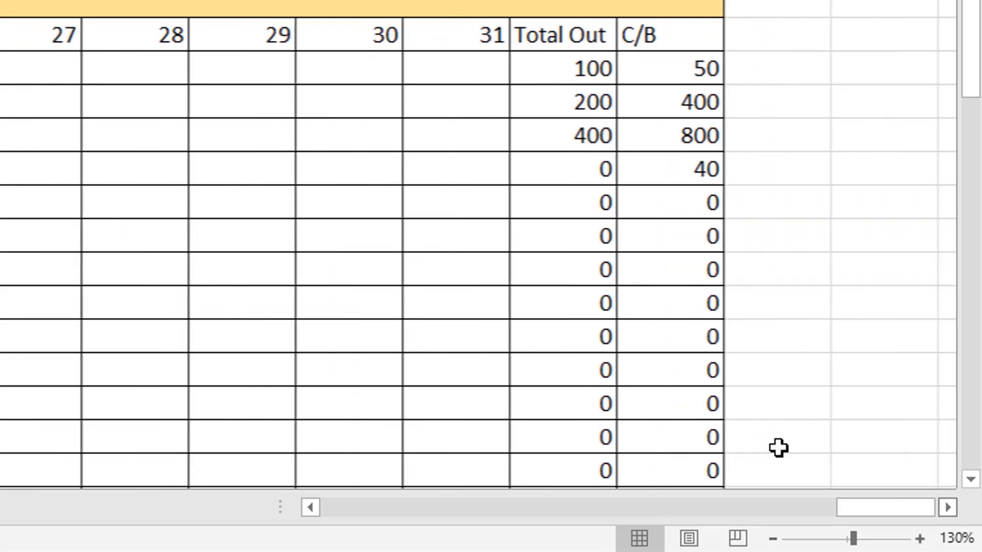
left_click(691, 73)
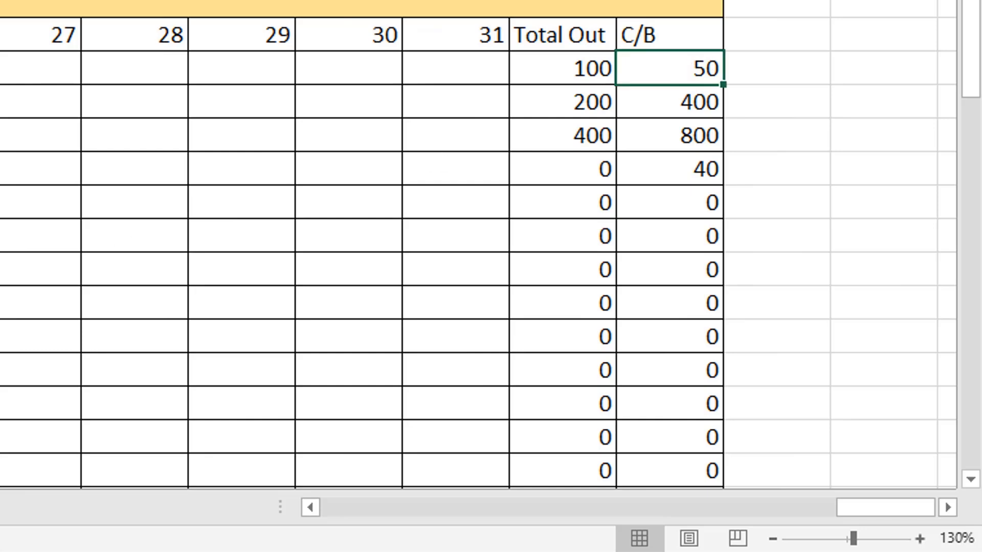
left_click(207, 510)
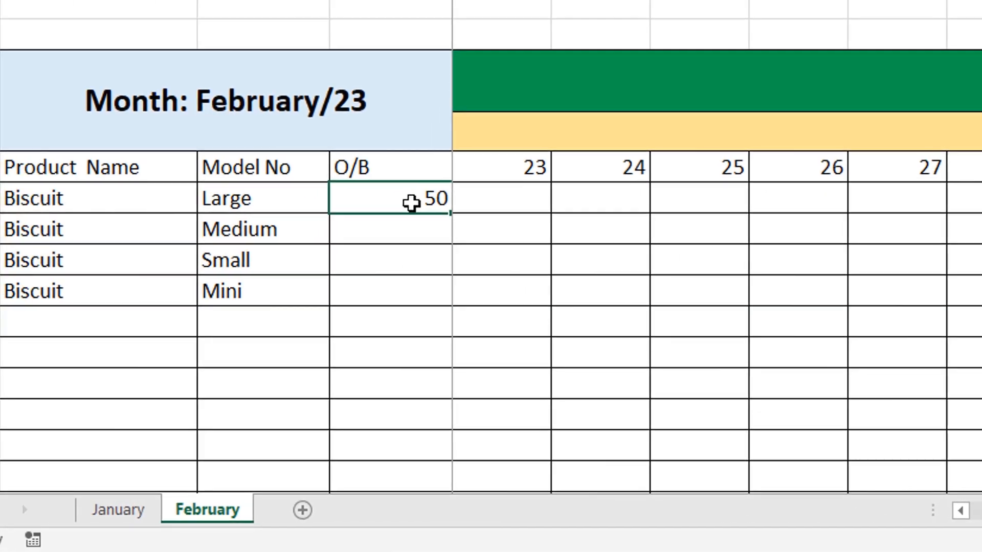
left_click(419, 321)
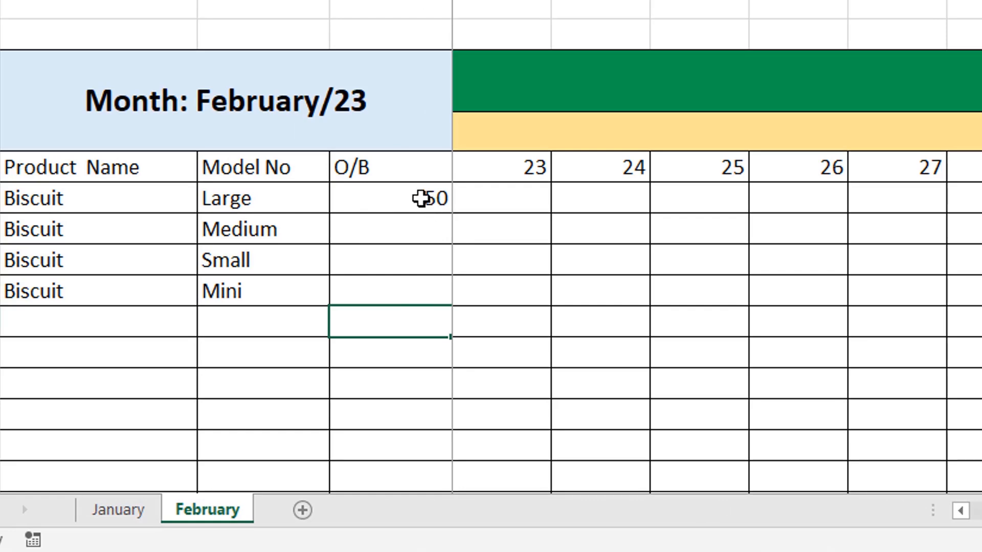
- Fill the opening balance link from C14 down the O/B column to C73, the row above the totals
left_click(421, 198)
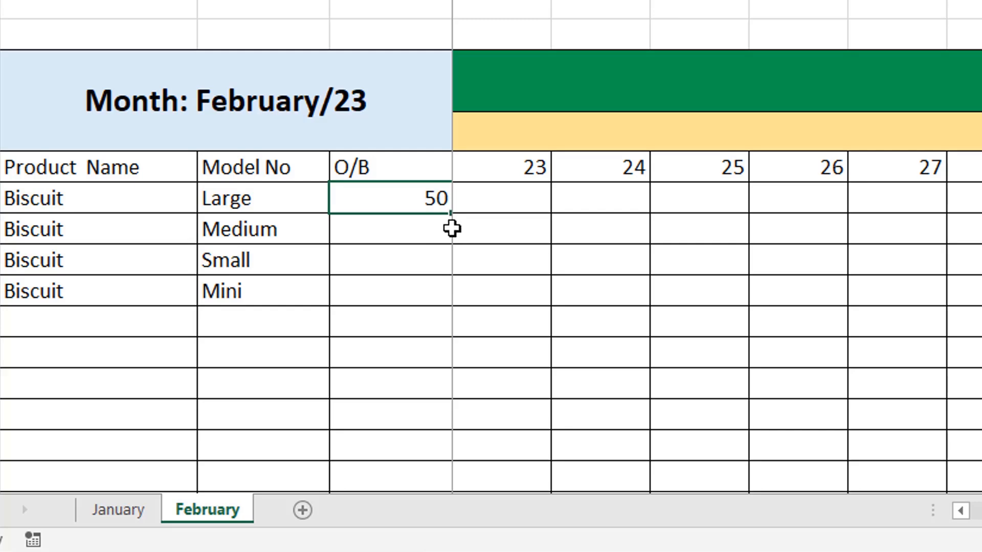
left_click_drag(449, 214, 435, 389)
left_click(520, 353)
left_click(447, 470)
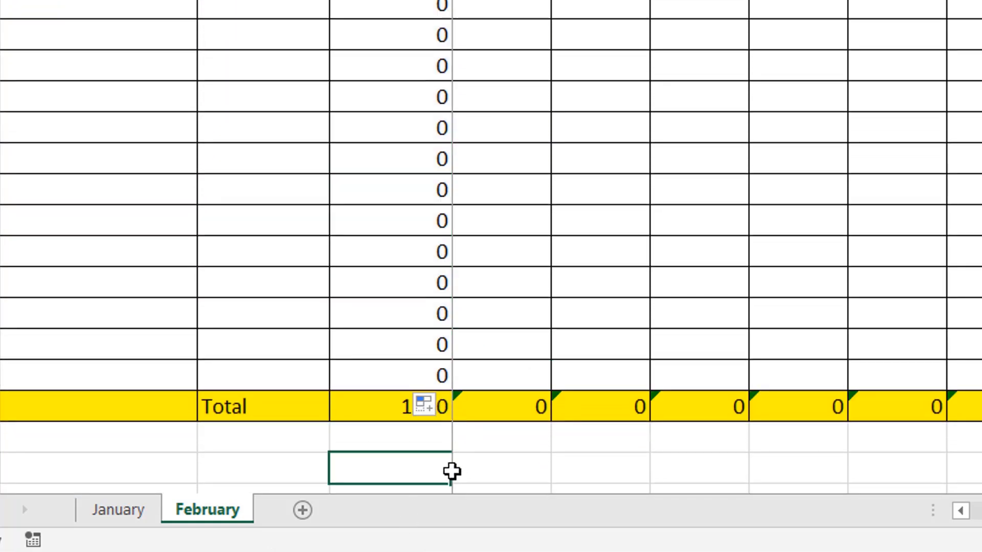
left_click(568, 353)
double_click(570, 355)
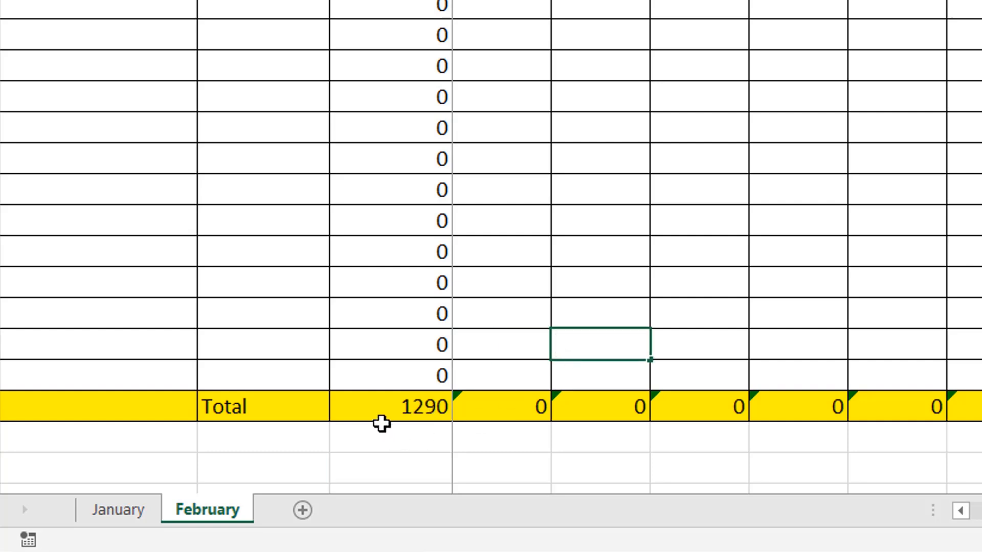
- Compare the O/B column total on the February sheet with the Total Closing Balance on the January sheet
left_click(382, 413)
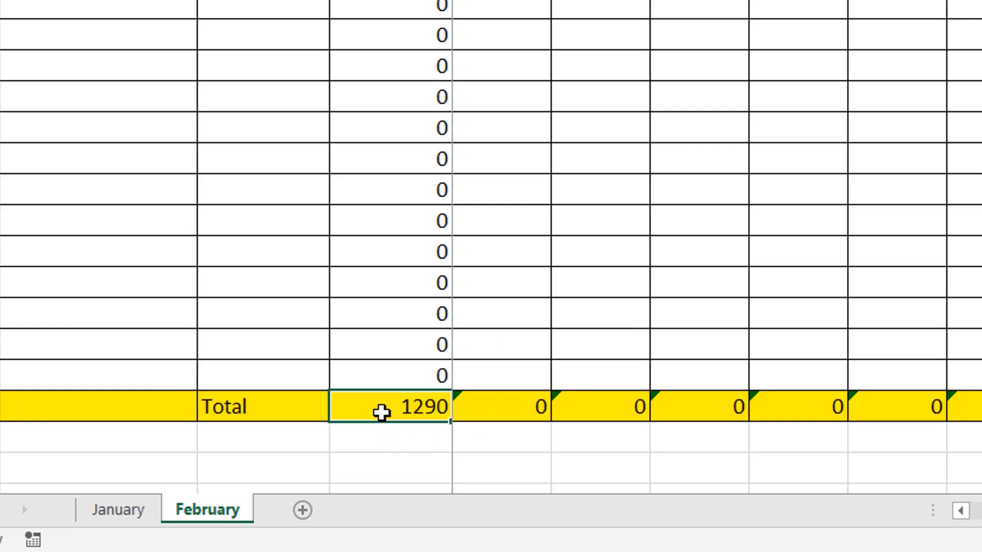
left_click(123, 511)
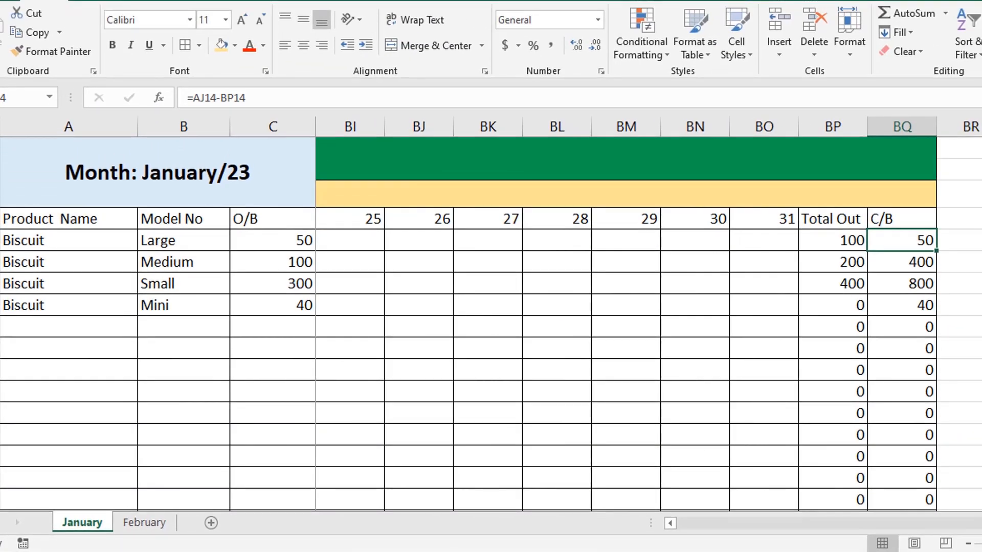
scroll(417, 278, "up", 3)
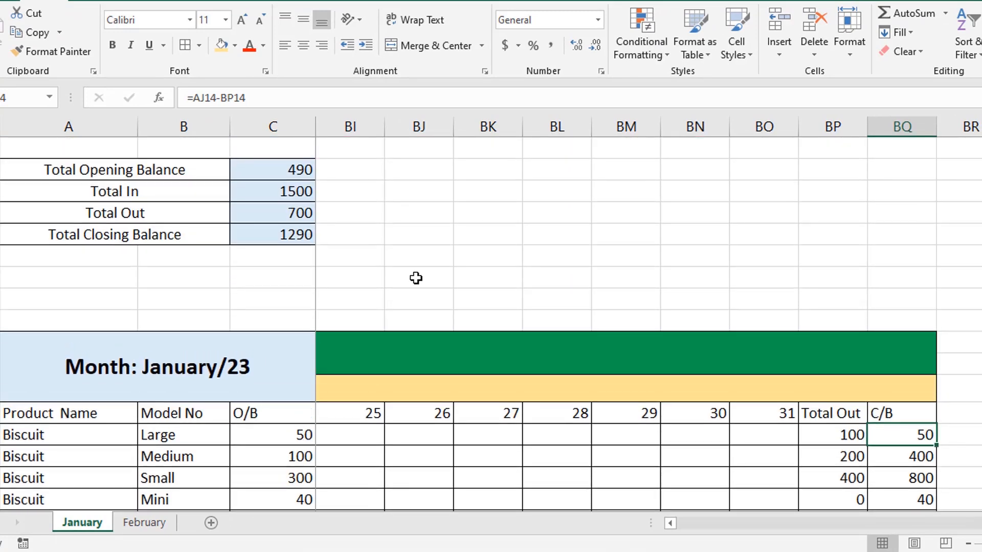
left_click(276, 236)
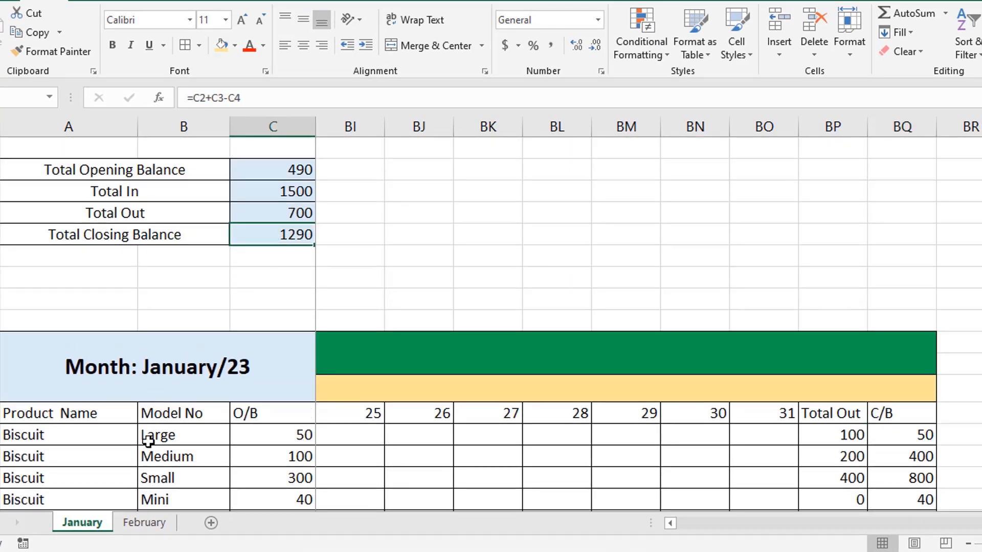
scroll(873, 421, "down", 3)
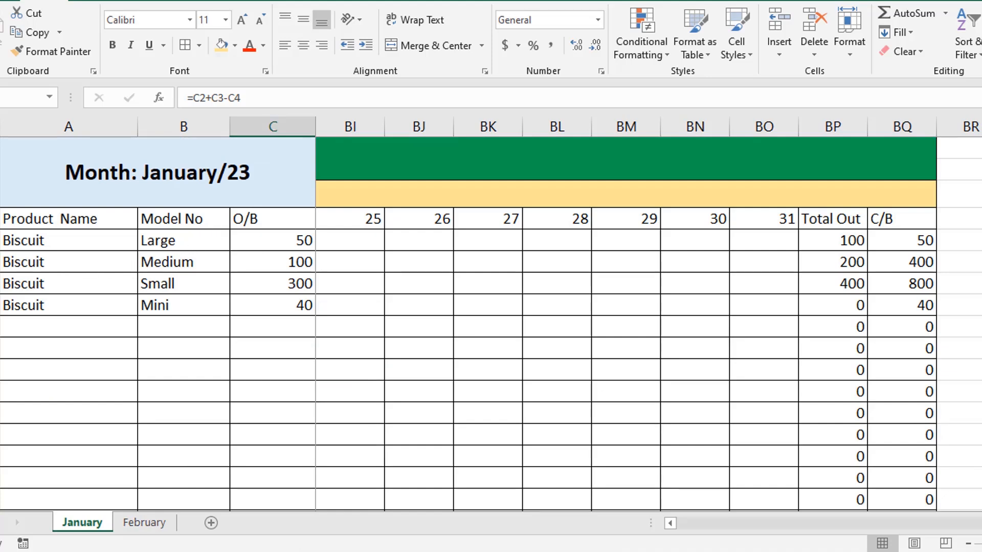
- Compare the January closing balances of Biscuit Medium, Small and Mini with their opening balances on the February sheet
left_click(0, 262)
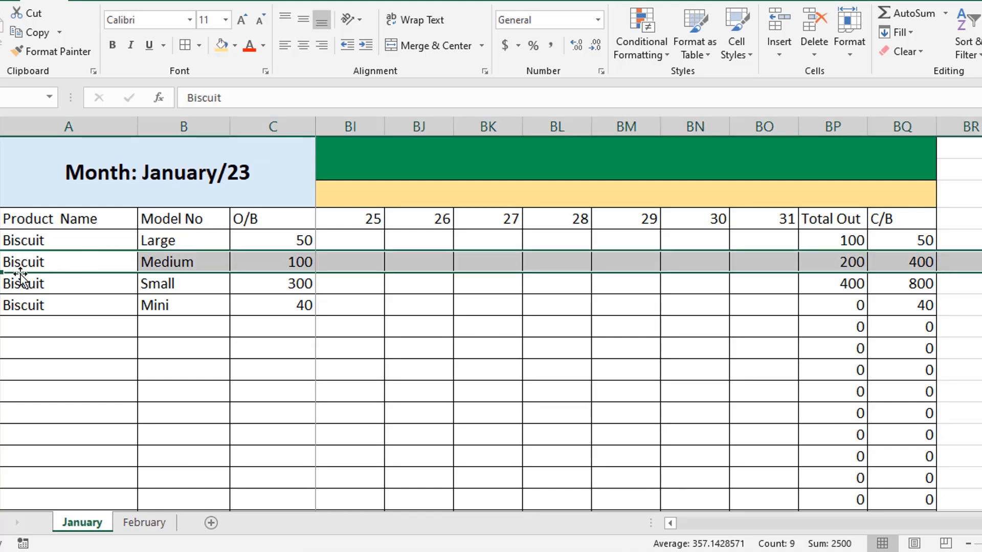
left_click(0, 284)
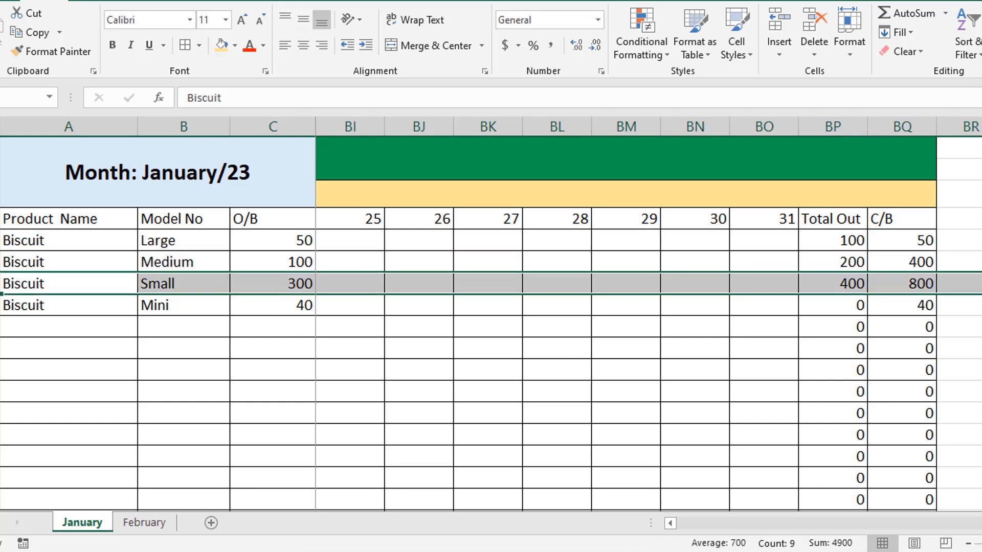
left_click(145, 523)
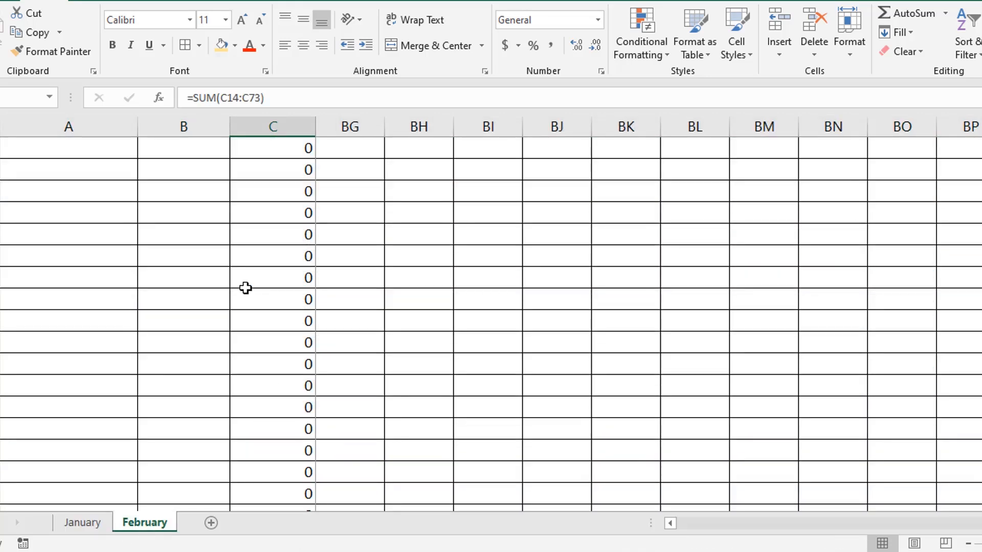
scroll(245, 288, "up", 5)
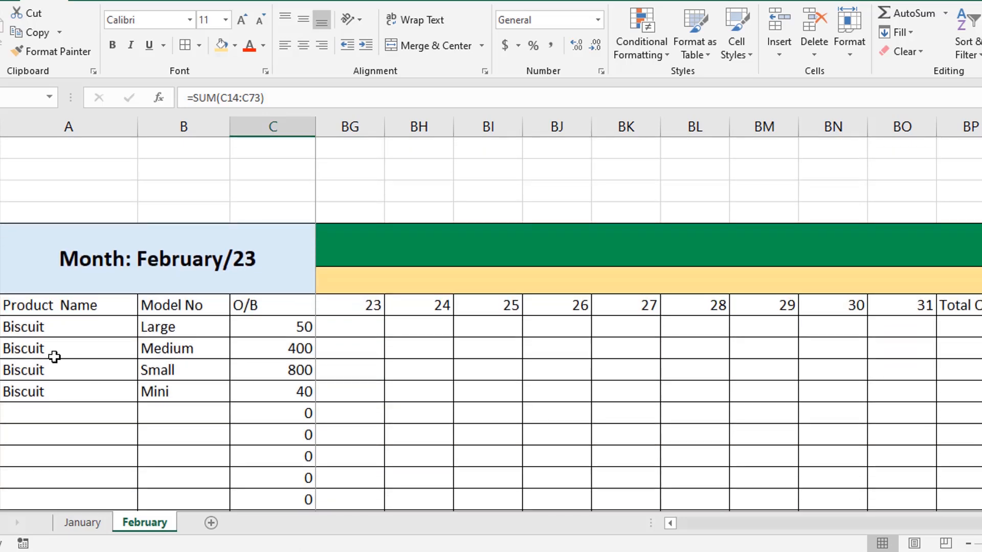
left_click(1, 349)
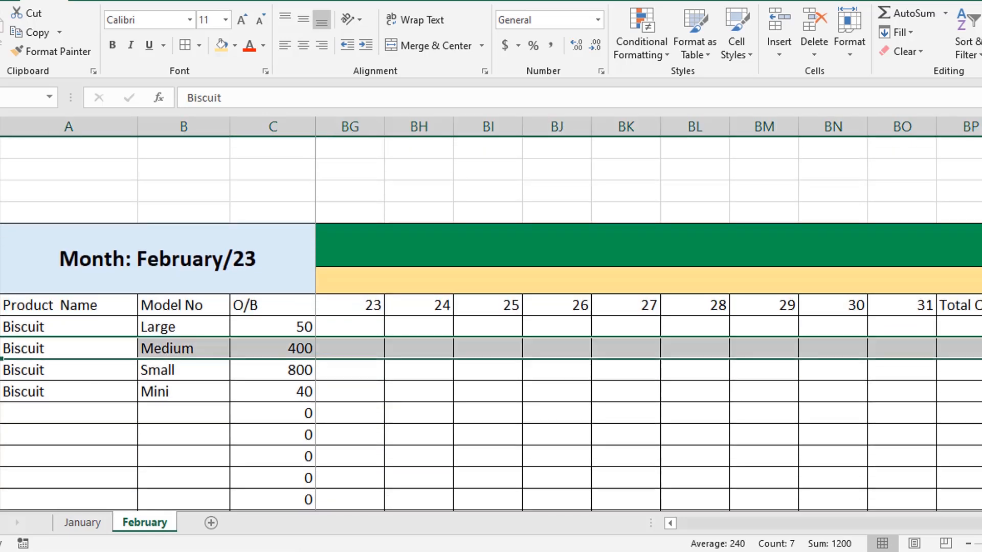
left_click(1, 369)
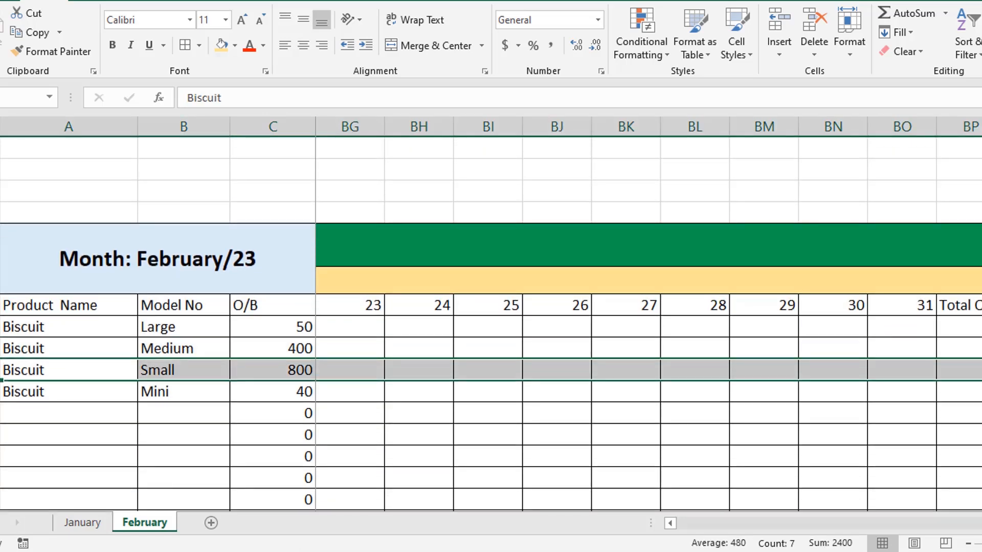
left_click(1, 391)
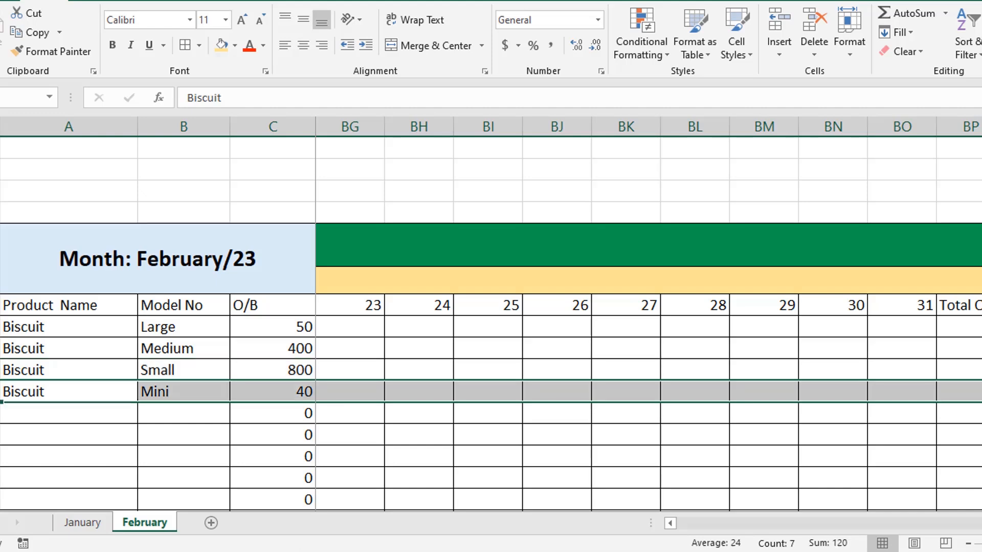
left_click(79, 524)
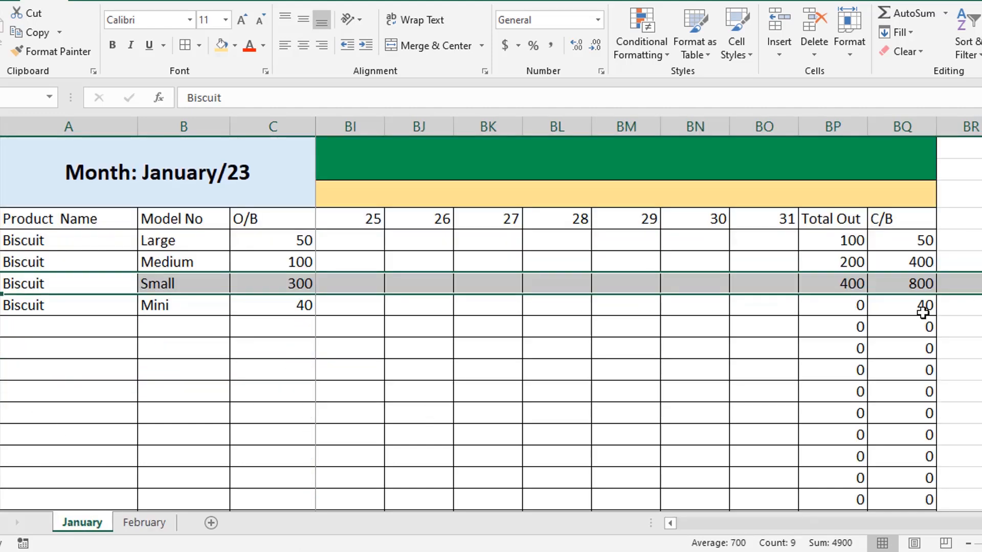
left_click(1, 305)
left_click(143, 523)
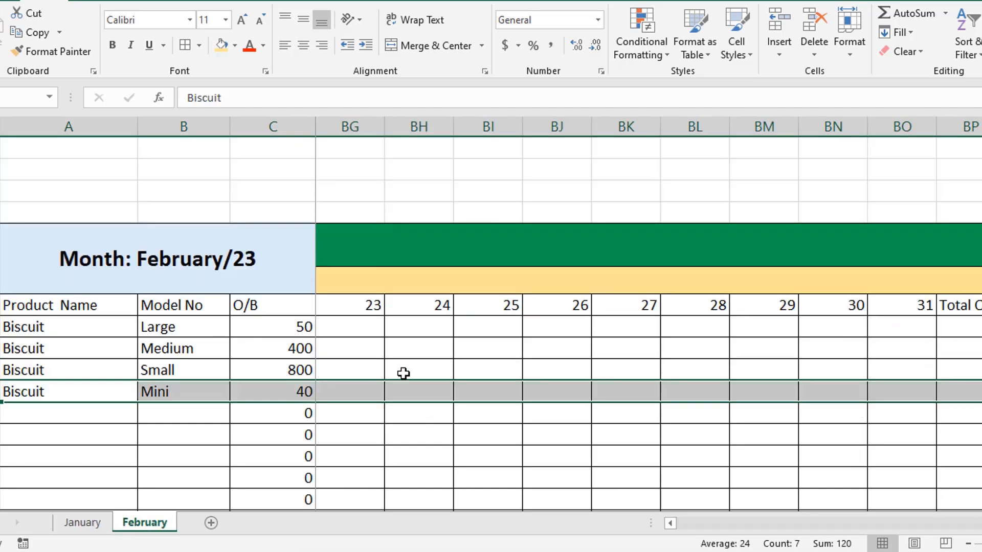
- Enter 900 as the In quantity of Biscuit Large for date 3 in F14 on the February sheet
left_click(452, 353)
scroll(554, 304, "up", 2)
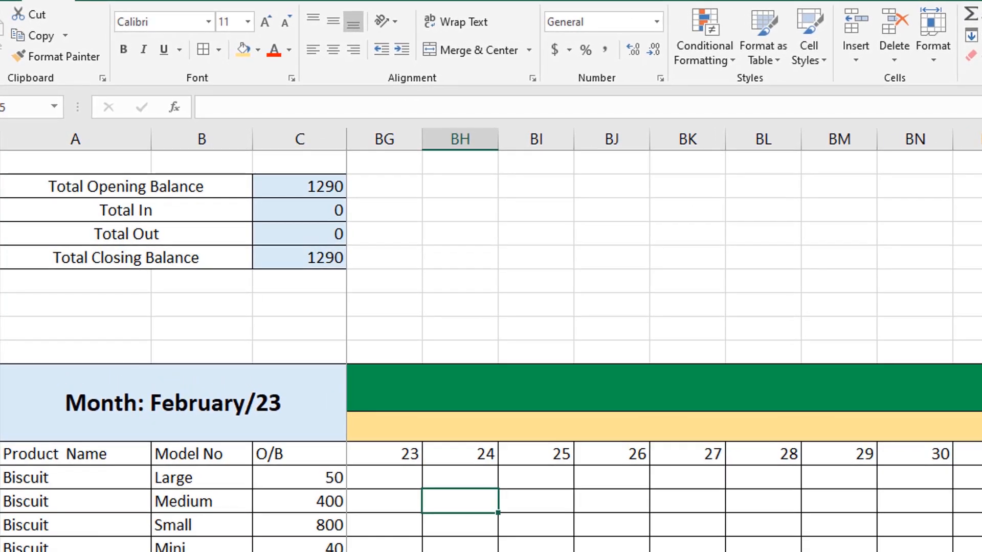
left_click_drag(979, 524, 757, 548)
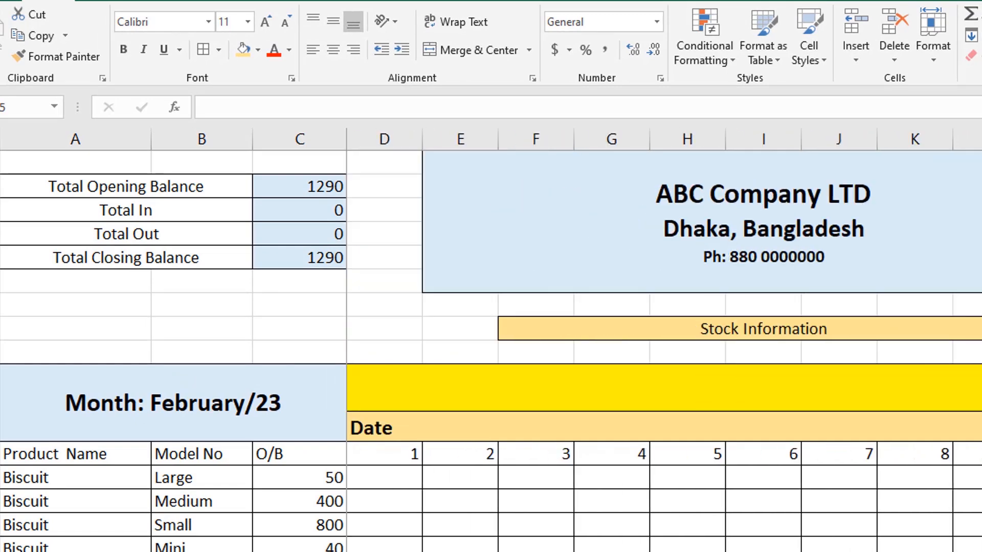
left_click(540, 481)
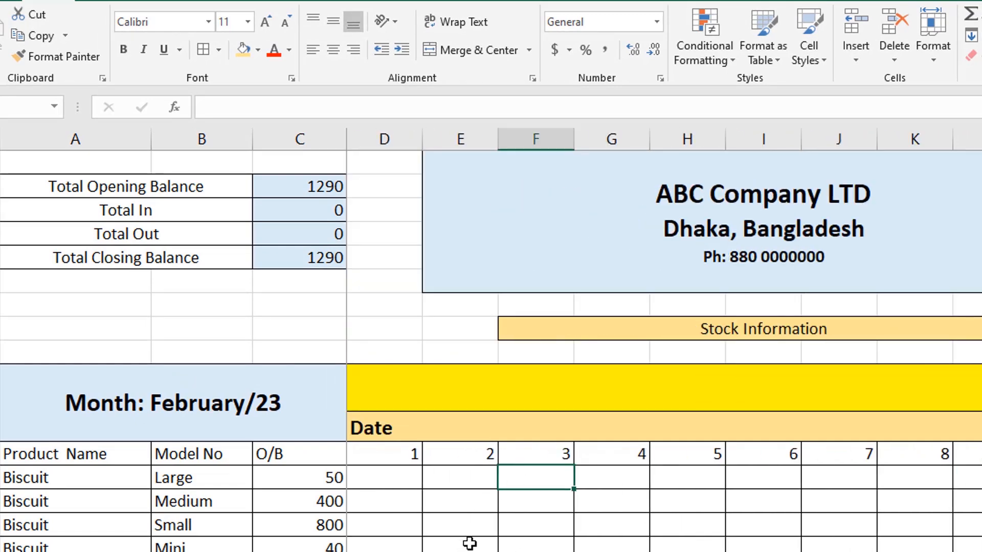
type("900")
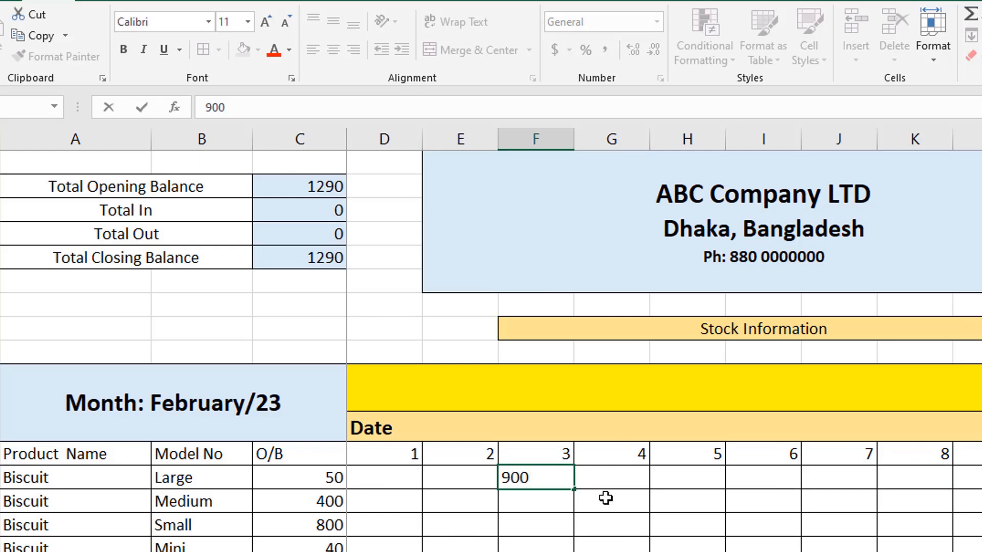
left_click(617, 478)
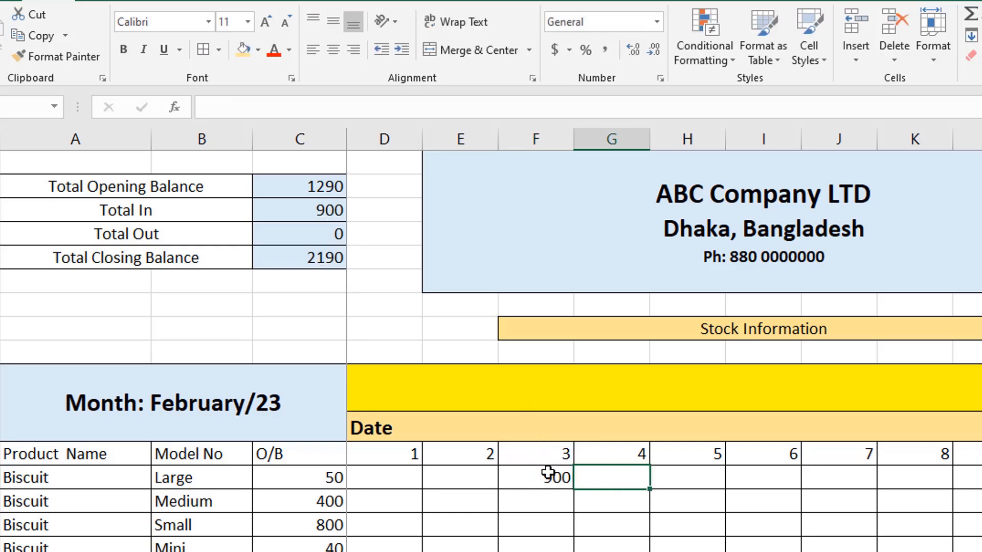
- Check the column total for date 3 and the Total In of Biscuit Large on the February sheet
left_click(551, 132)
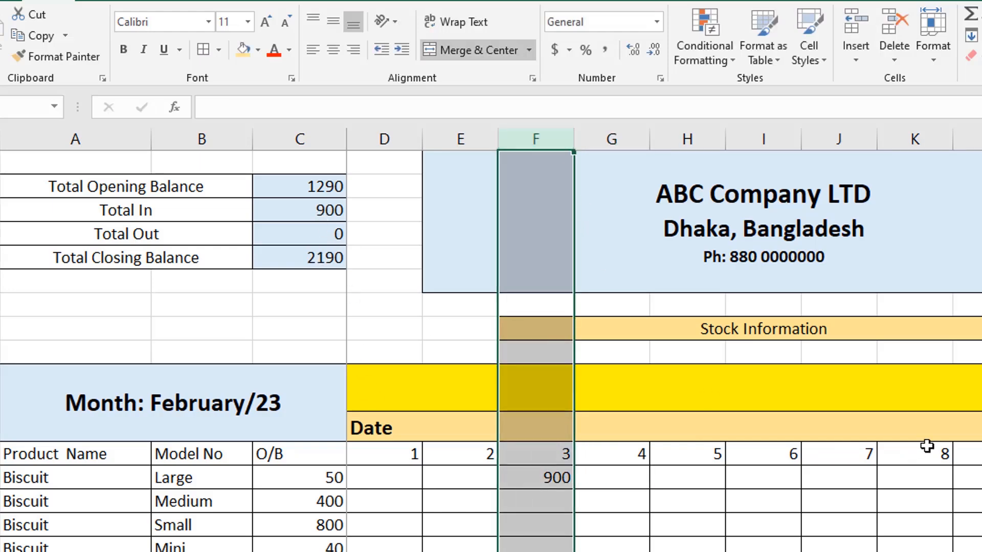
scroll(491, 348, "down", 10)
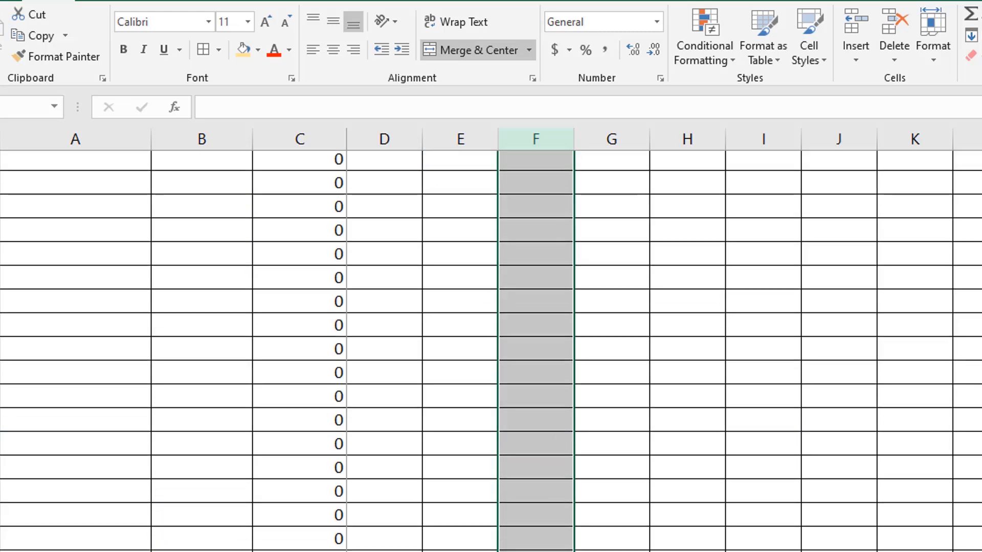
scroll(491, 353, "down", 1)
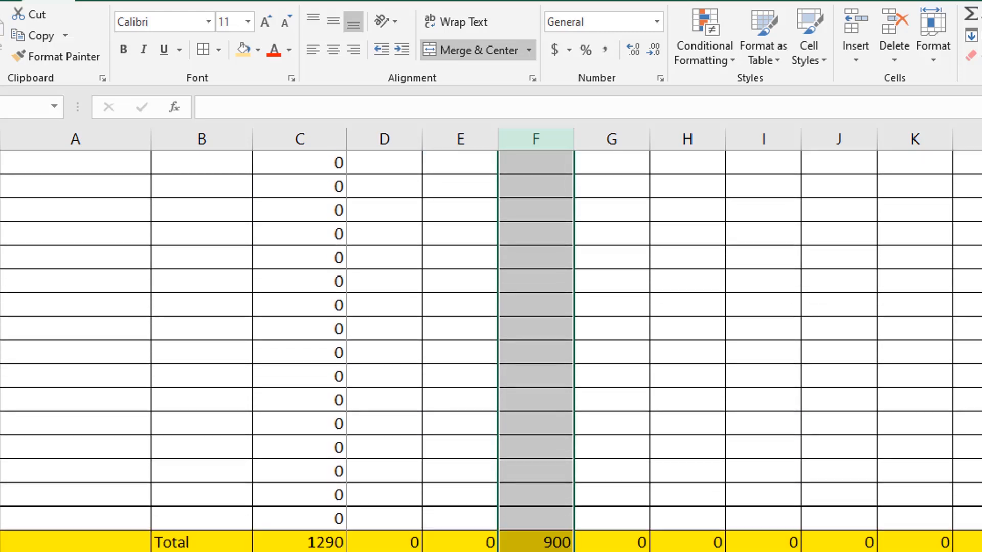
scroll(491, 348, "up", 10)
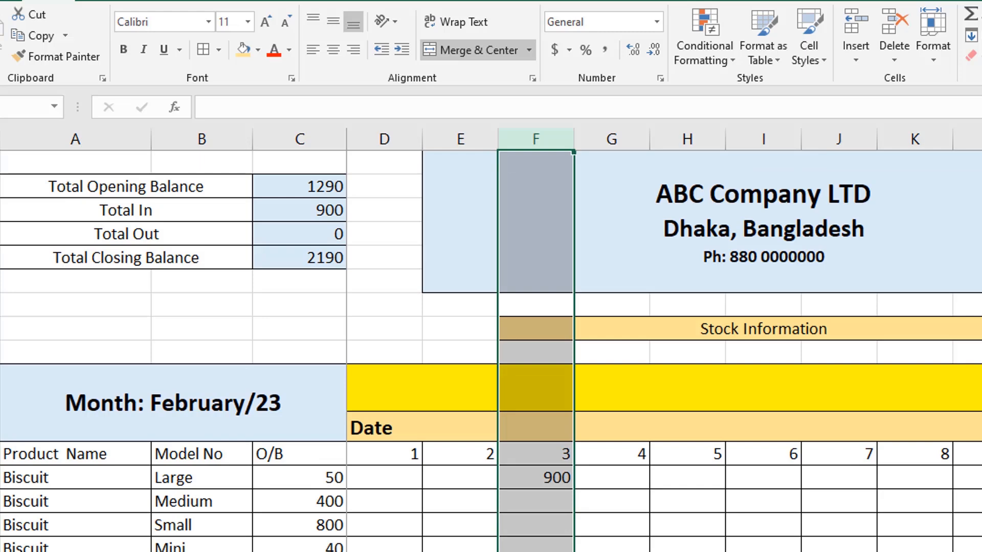
scroll(664, 340, "right", 10)
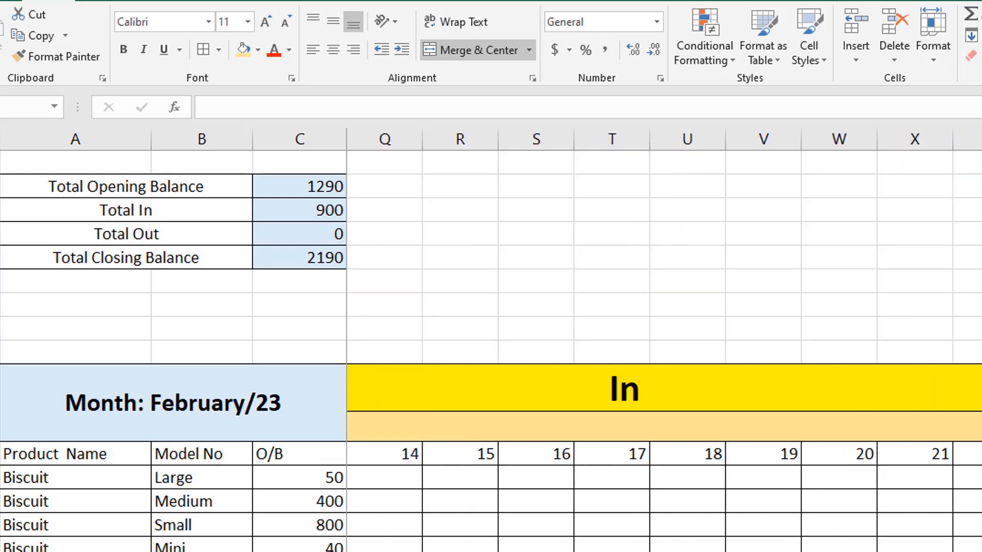
scroll(665, 340, "right", 2)
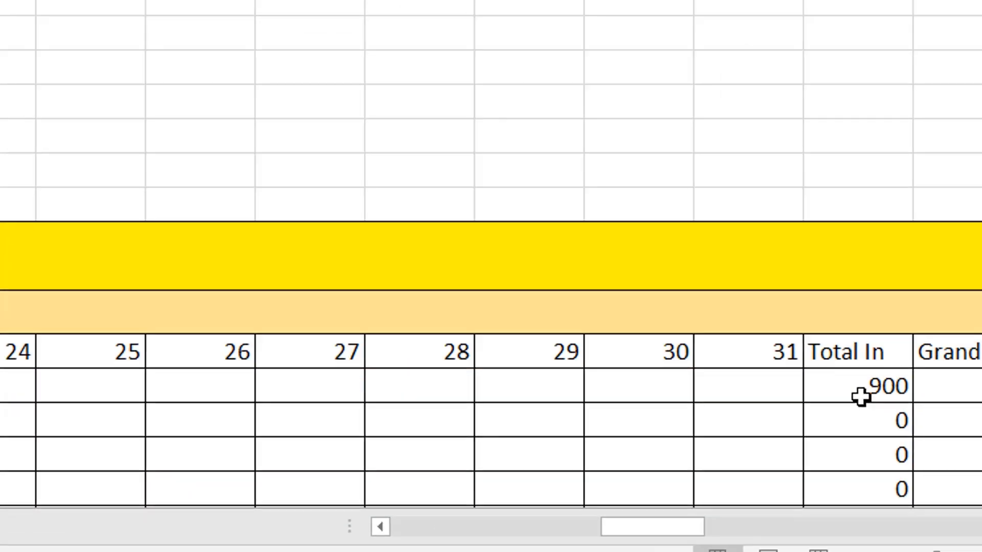
left_click(856, 386)
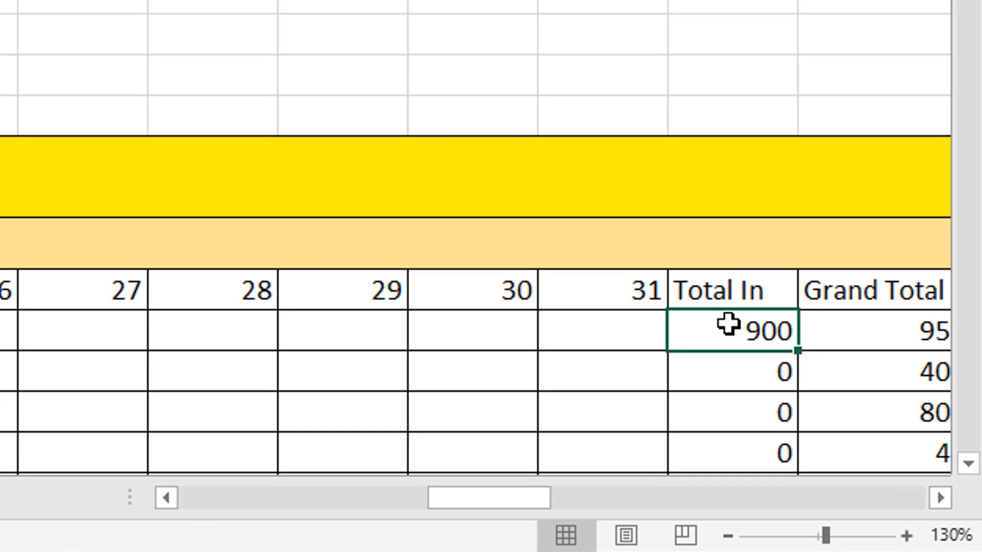
- Check the Grand Total of Biscuit Large on the February sheet
left_click(942, 498)
left_click(943, 498)
left_click(658, 340)
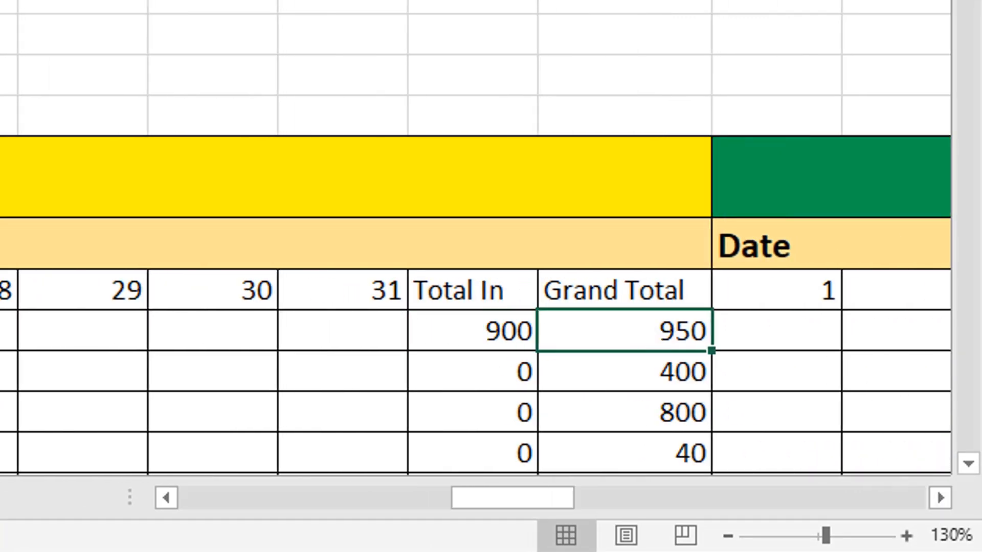
left_click(639, 334)
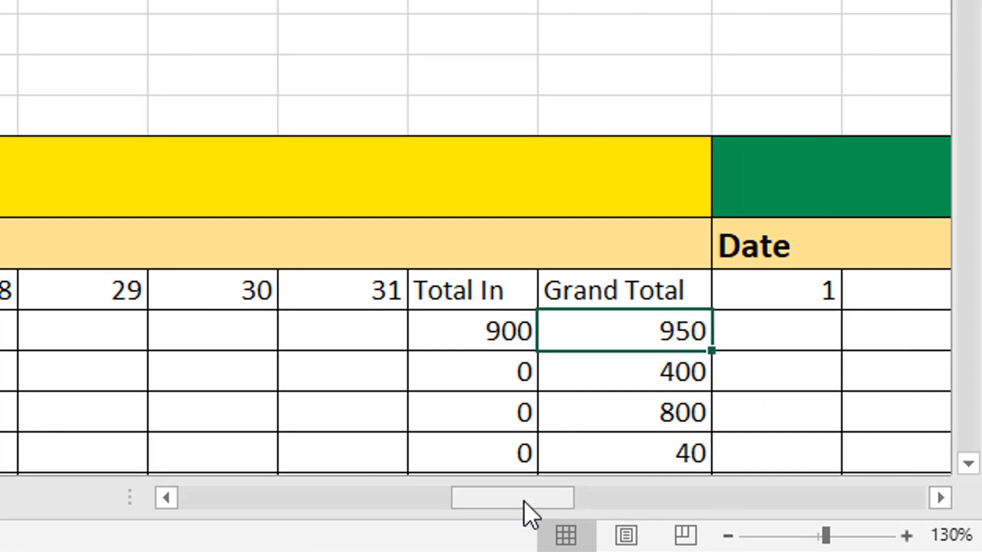
- Enter 400 as the Out quantity of Biscuit Large for date 5 in AO14 and check the February Total Closing Balance
left_click_drag(523, 502, 600, 499)
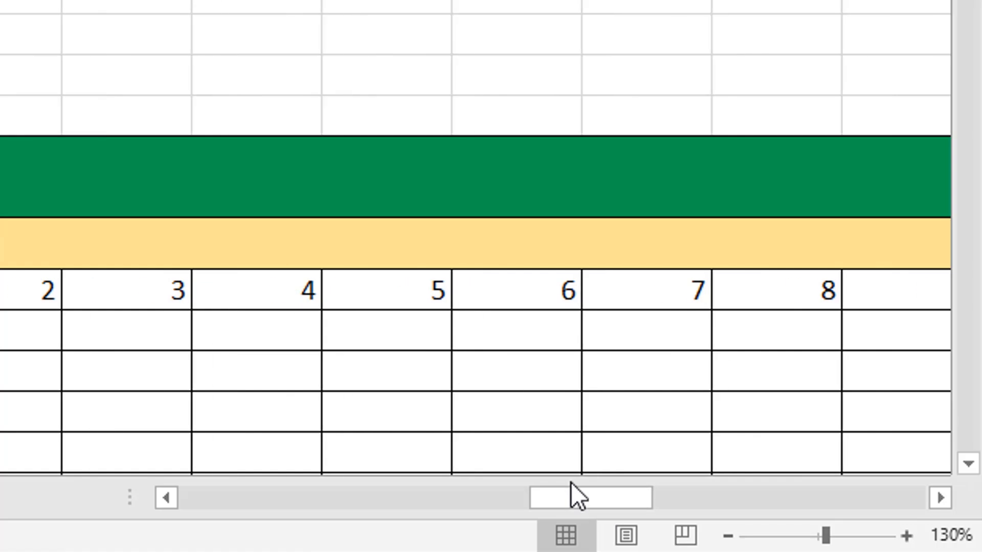
left_click(404, 332)
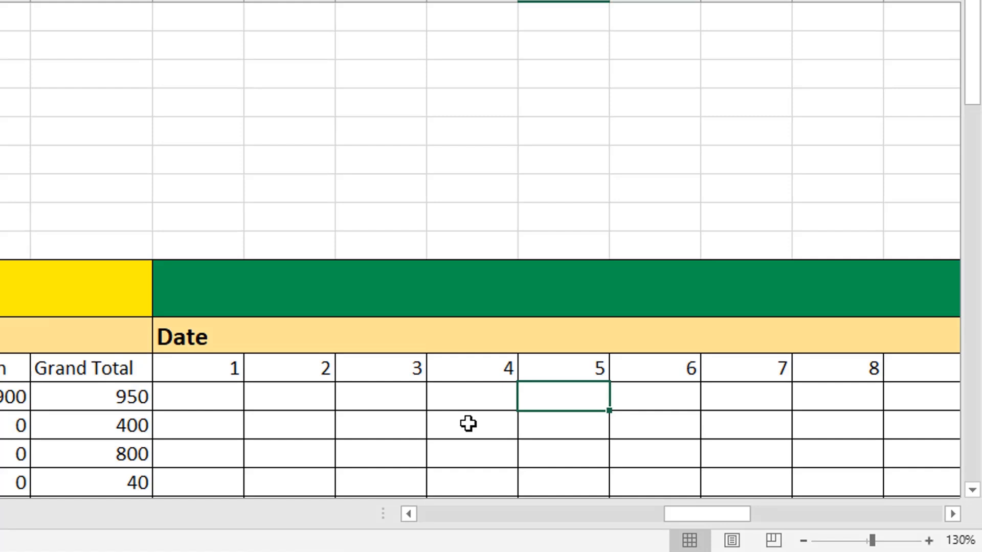
type("400")
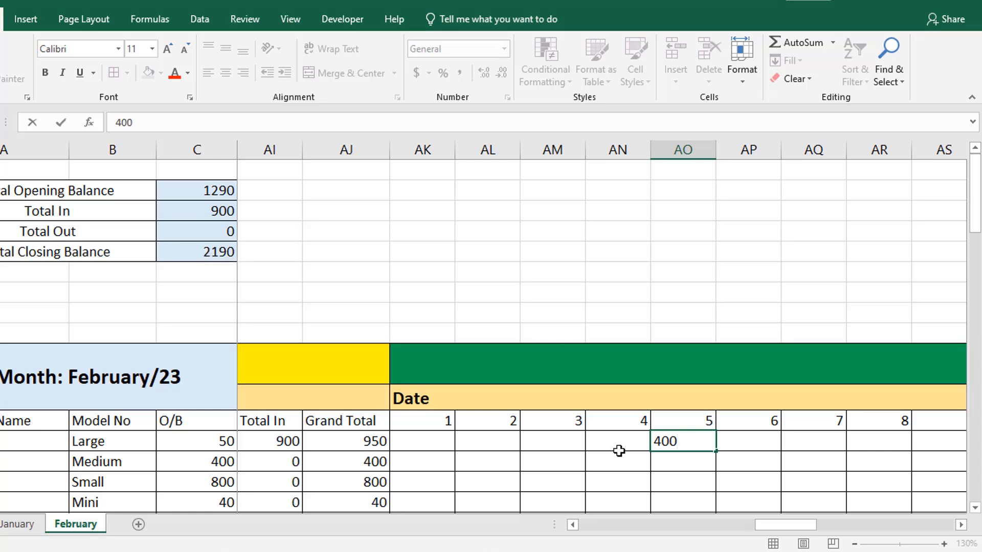
left_click(752, 440)
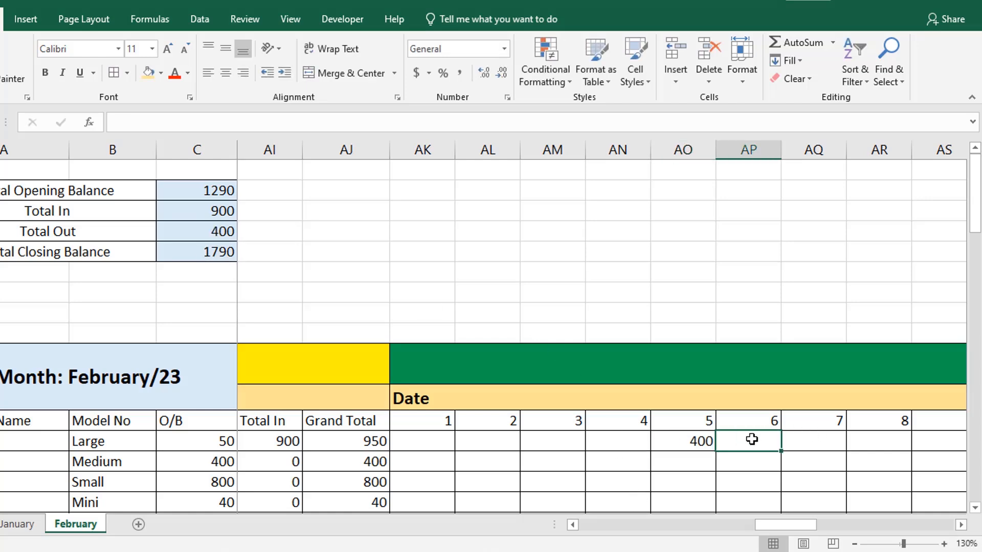
left_click(206, 253)
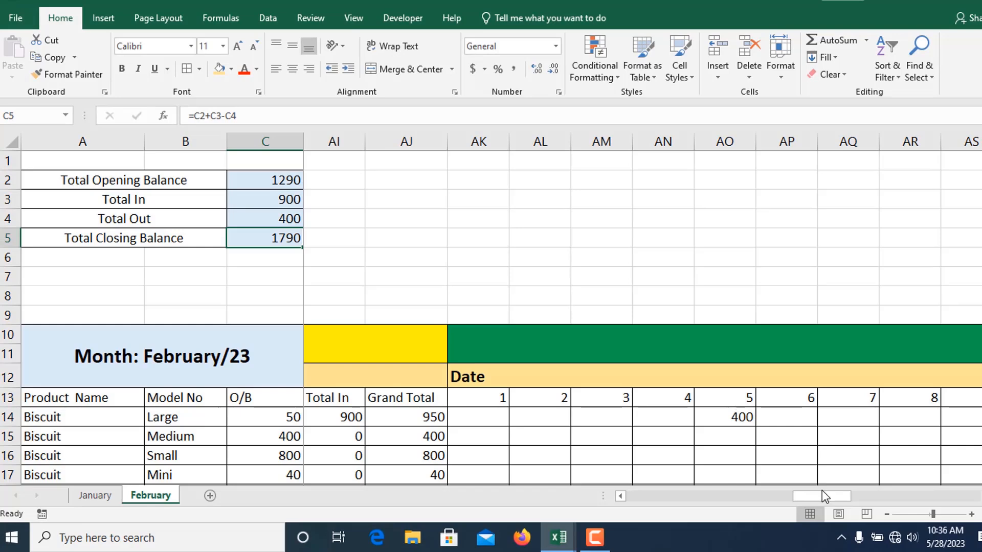
left_click_drag(822, 492, 624, 503)
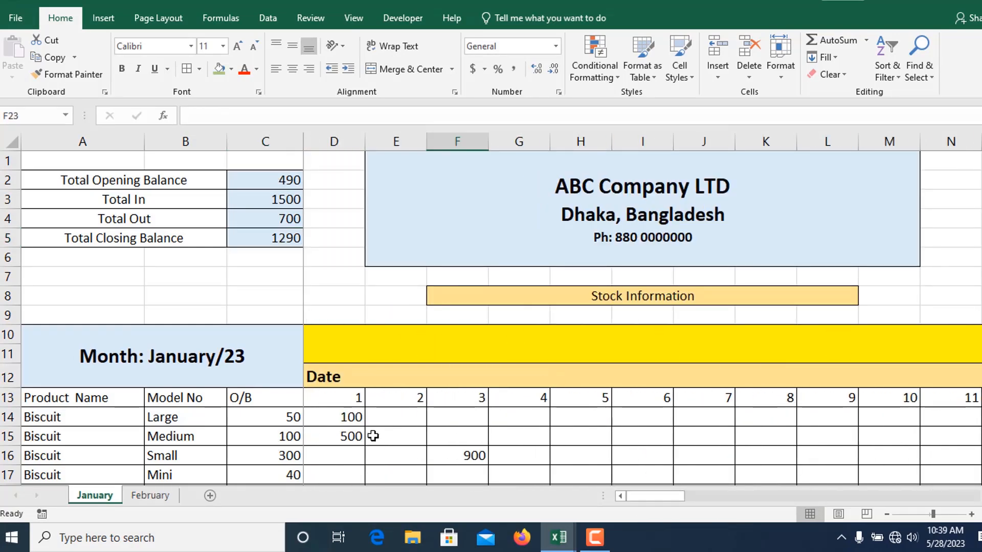
- Examine the four Biscuit product rows and the empty rows beneath them on the January sheet
scroll(409, 390, "down", 4)
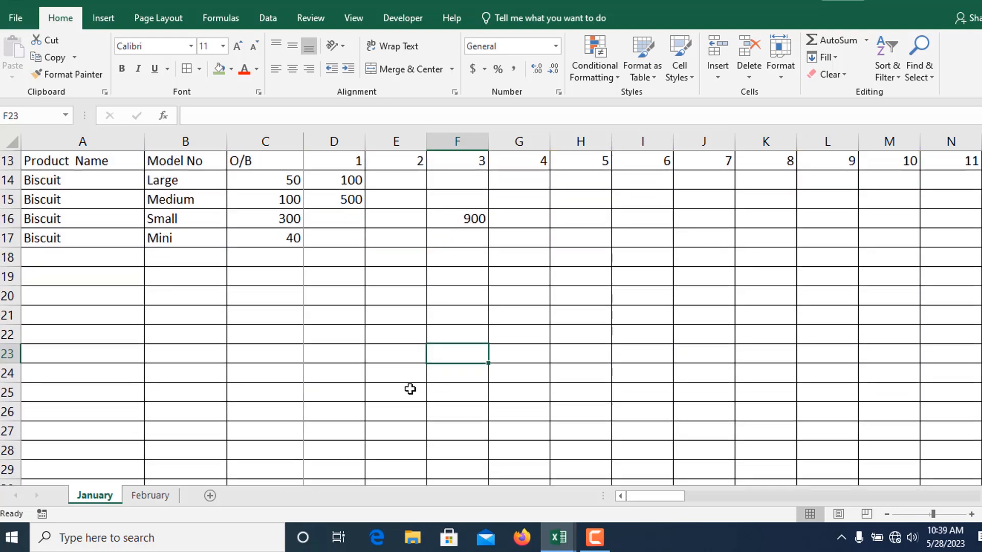
scroll(410, 390, "up", 2)
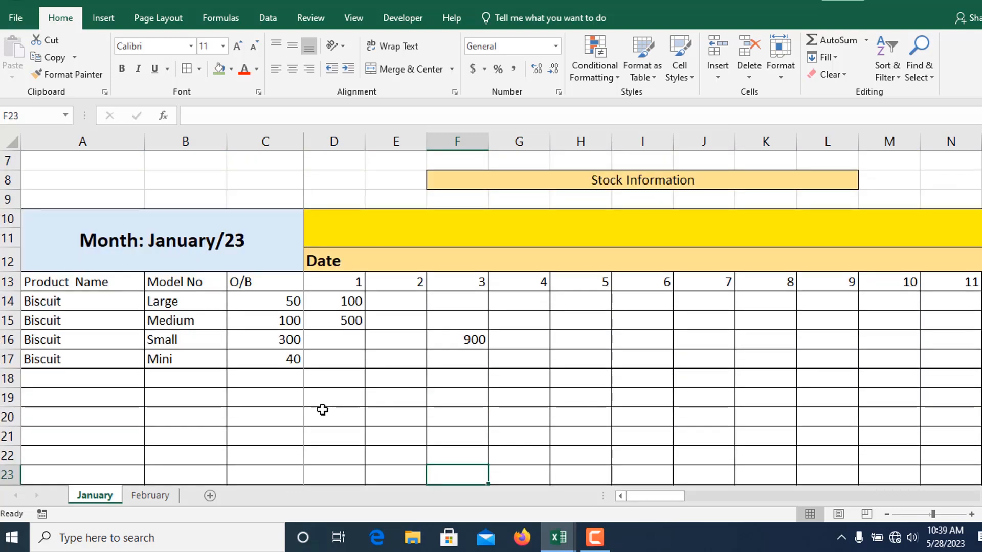
scroll(318, 409, "down", 13)
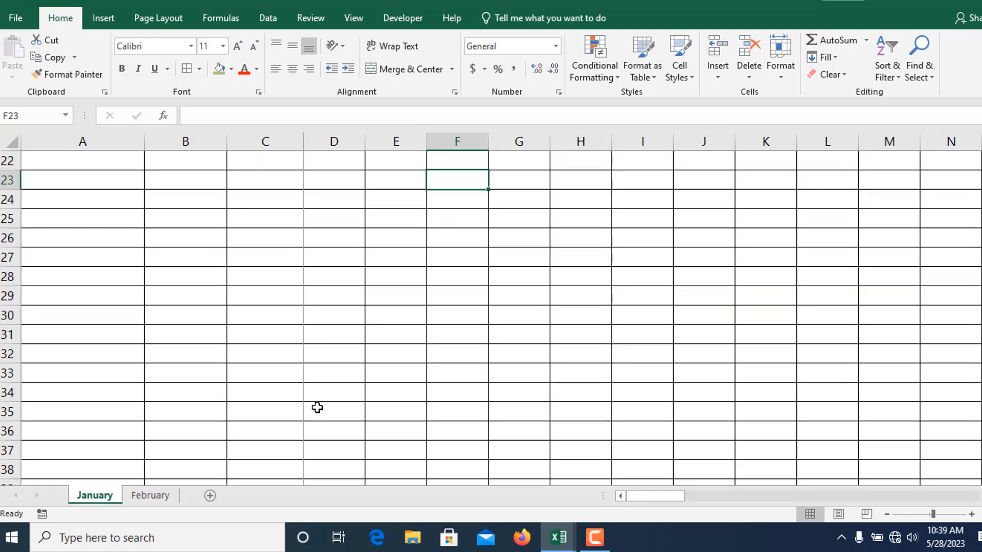
scroll(317, 407, "down", 2)
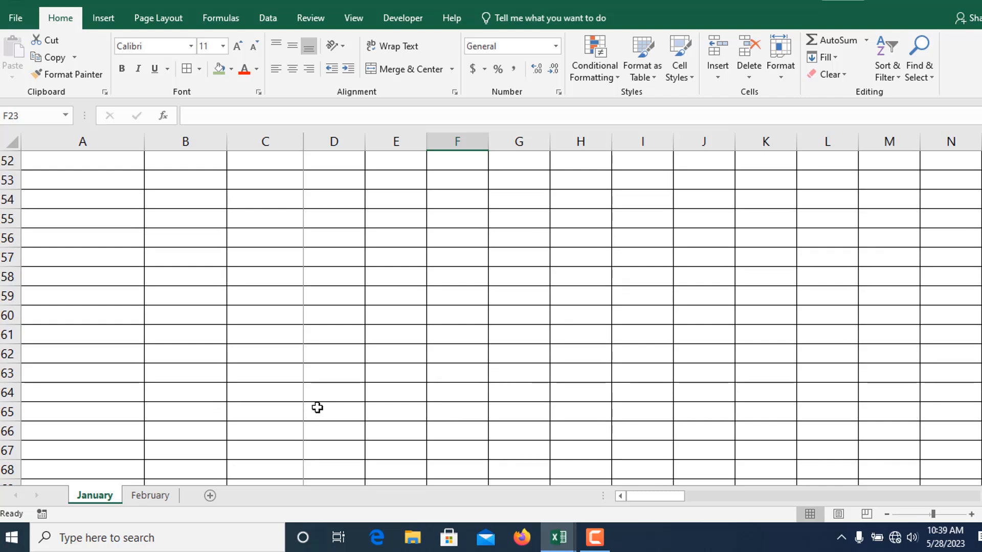
scroll(317, 407, "up", 15)
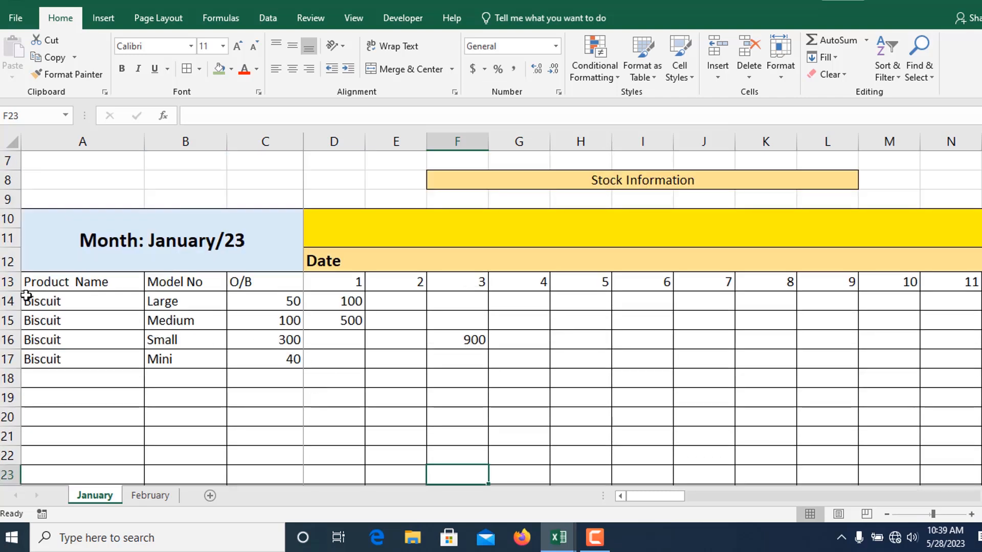
left_click_drag(47, 301, 260, 354)
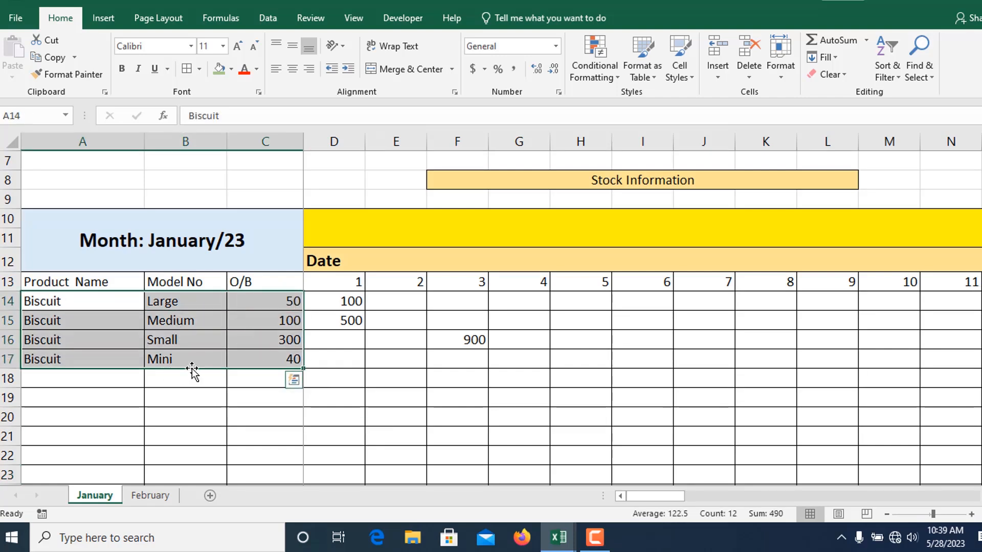
left_click(54, 377)
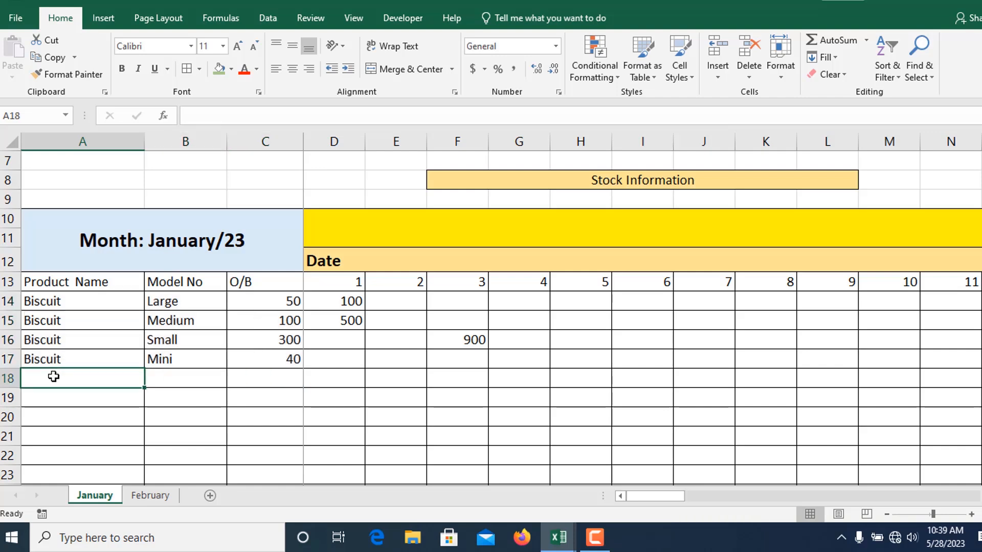
left_click_drag(54, 376, 218, 391)
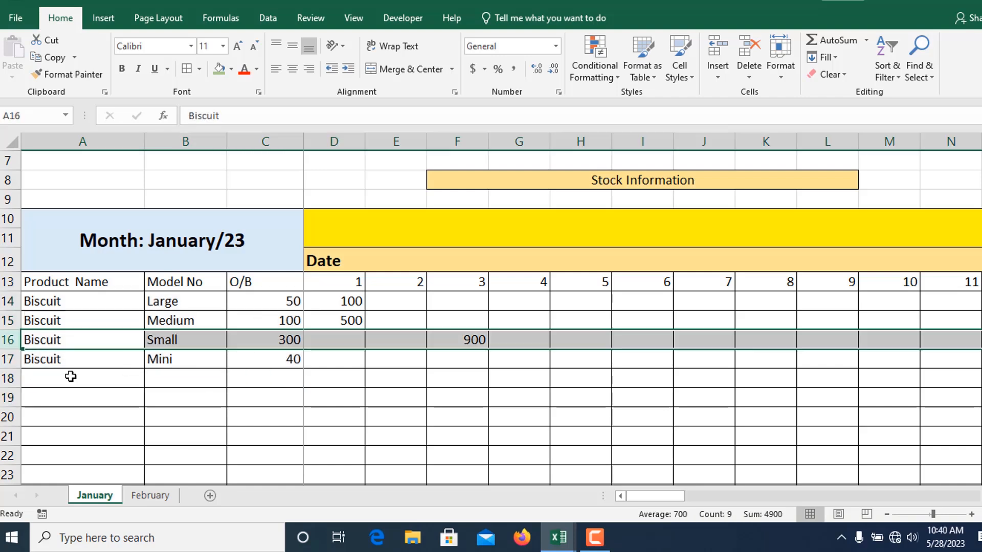
left_click(87, 380)
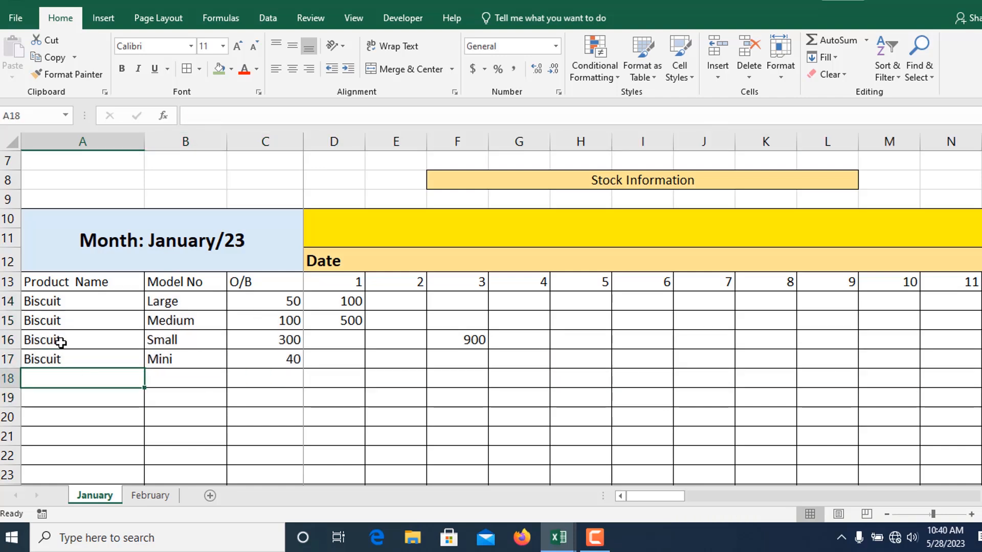
- Insert a blank row above Biscuit Small, at row 16 of the January sheet
left_click(8, 341)
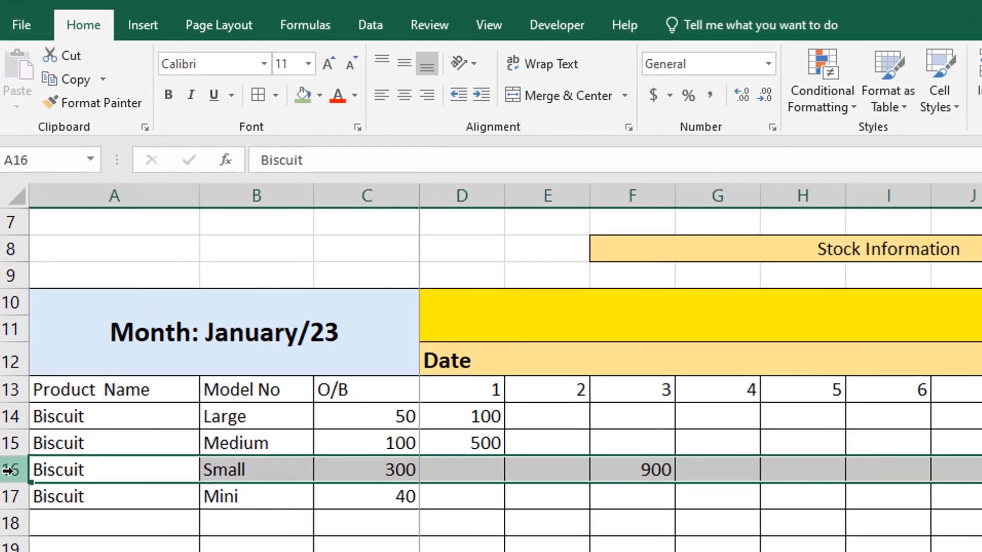
right_click(7, 340)
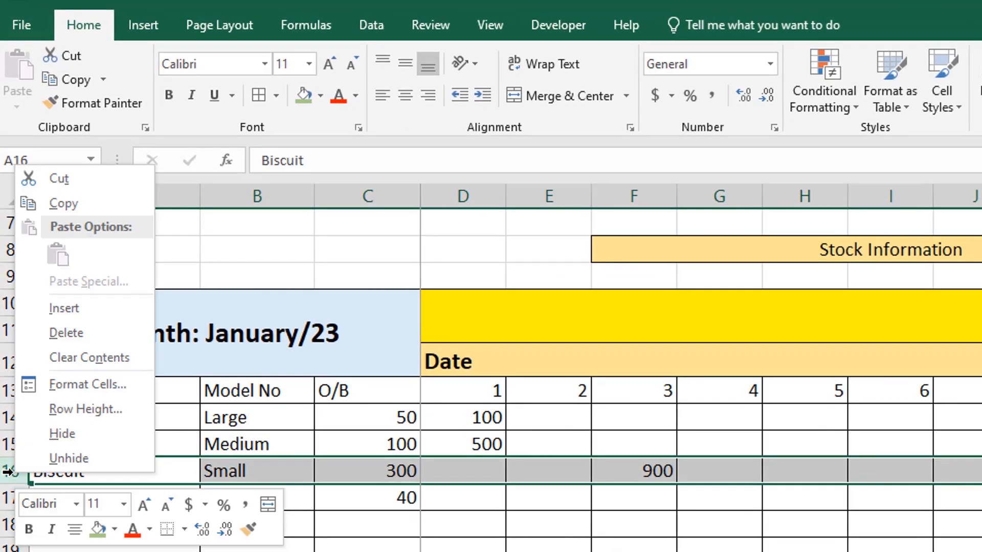
left_click(81, 309)
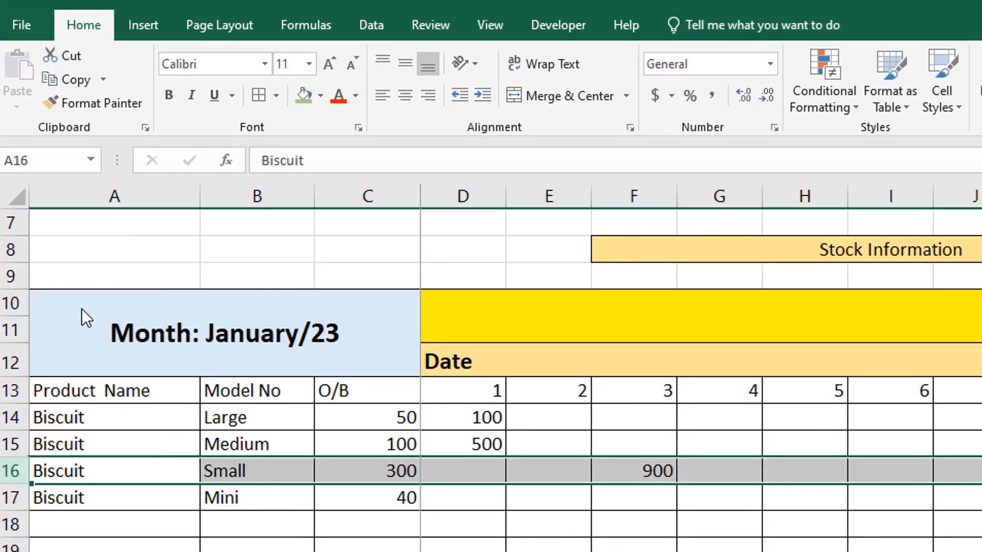
left_click(257, 551)
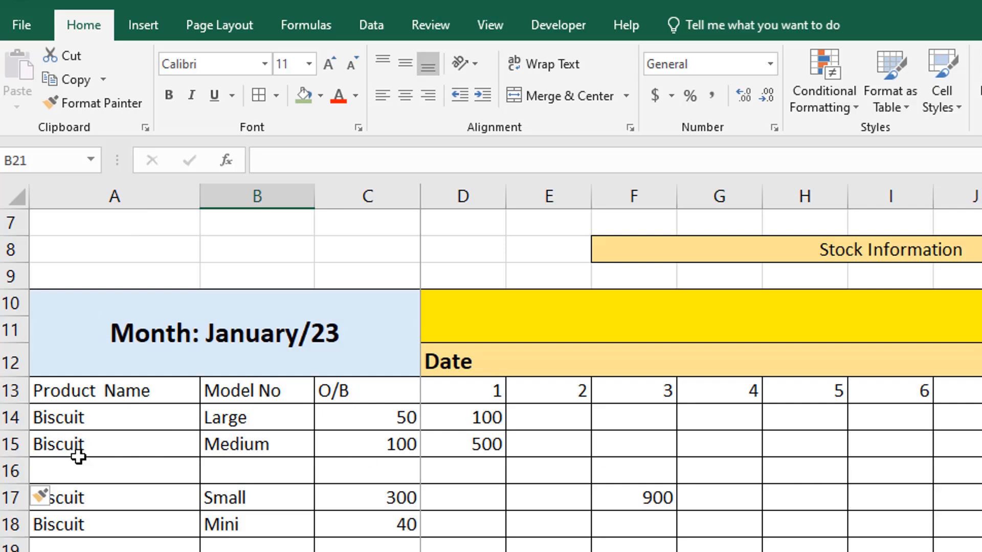
- Fill the new row 16 with product name Biscuit, model number 1122 and opening balance 0
left_click(112, 471)
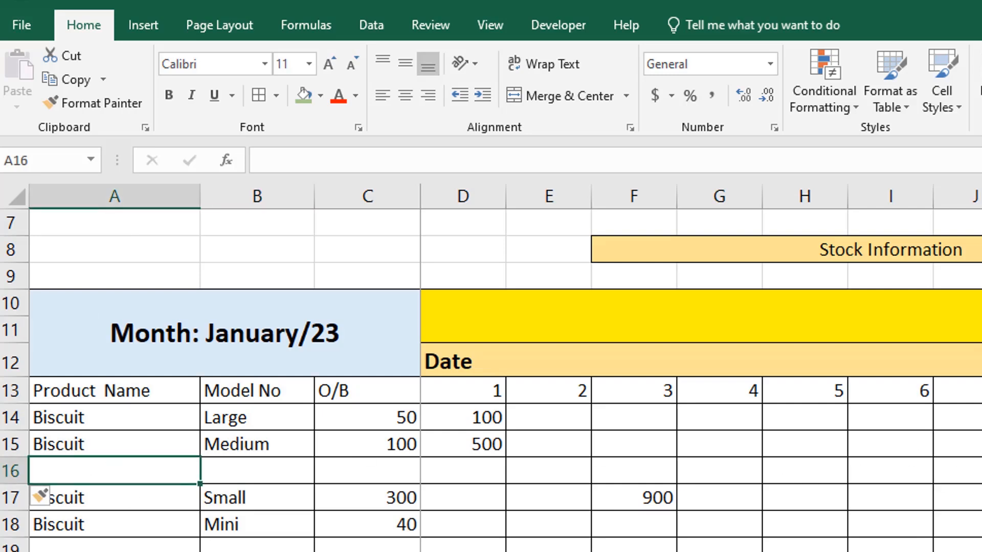
type("Biscuit")
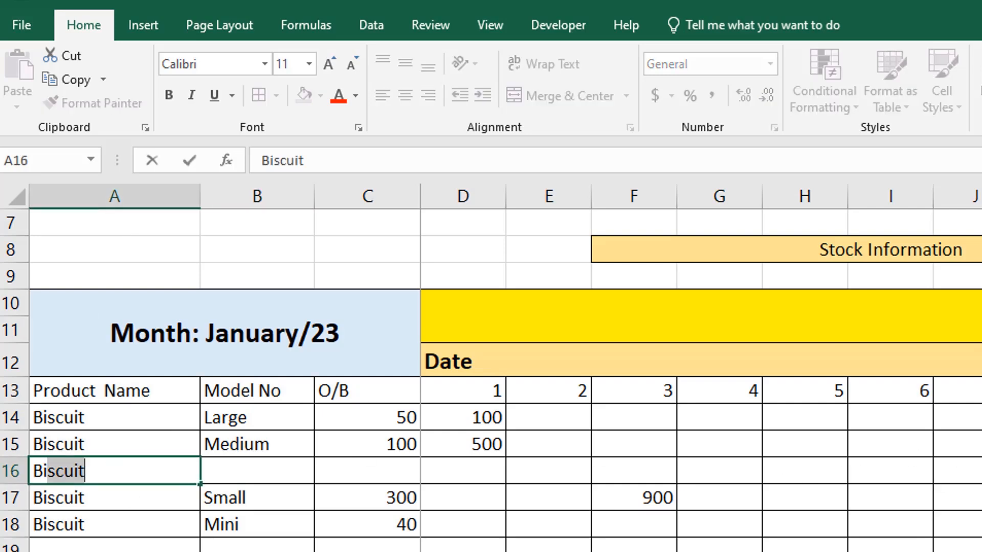
key("Tab")
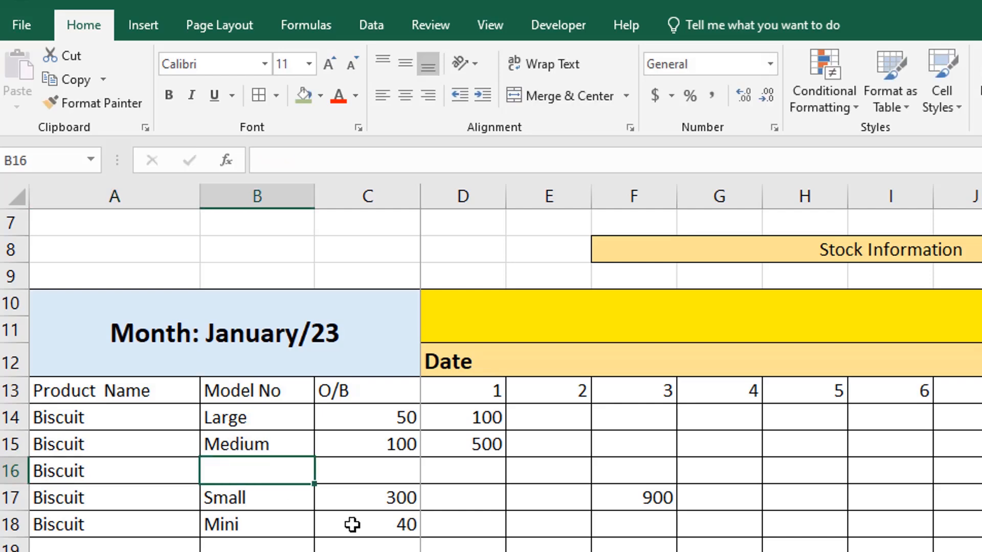
type("11")
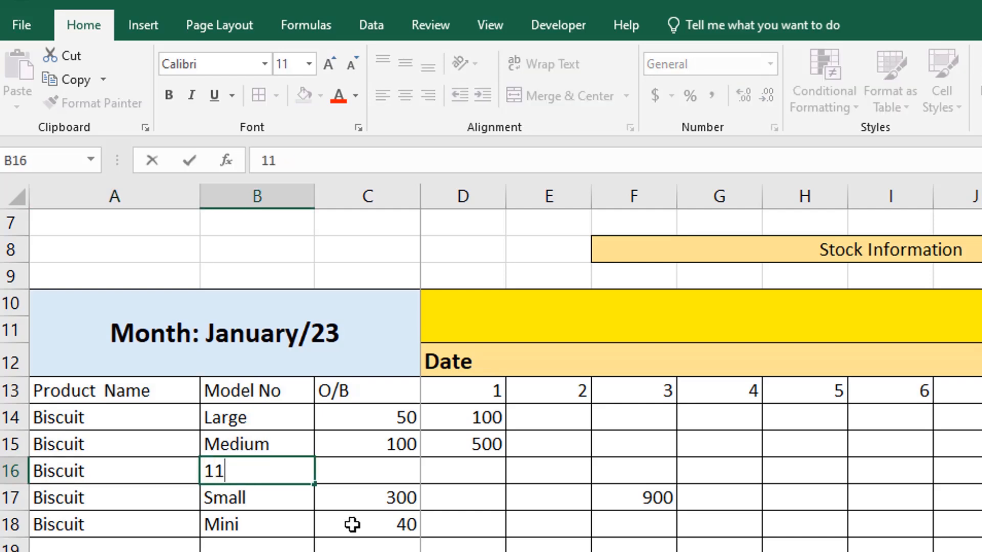
type("22")
left_click(387, 545)
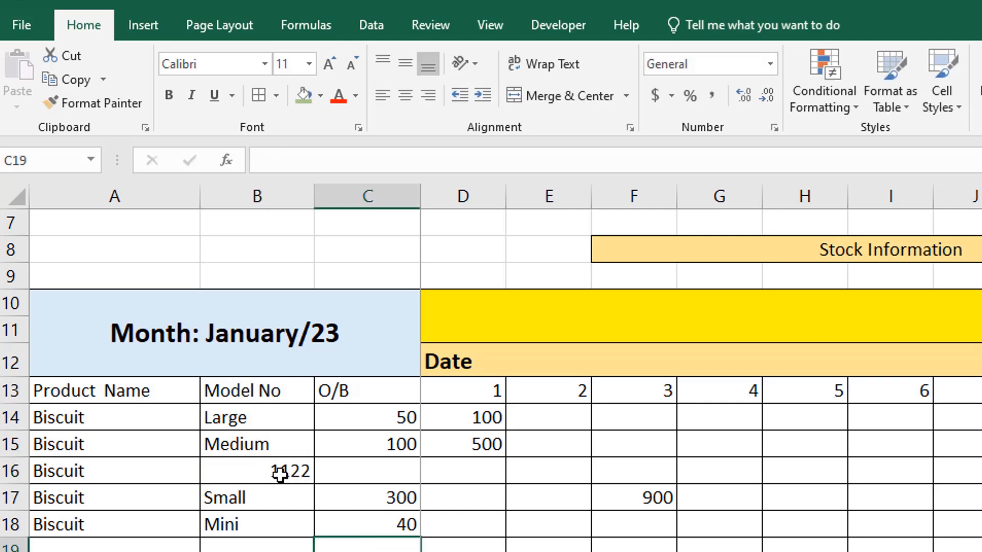
left_click(364, 473)
type("0")
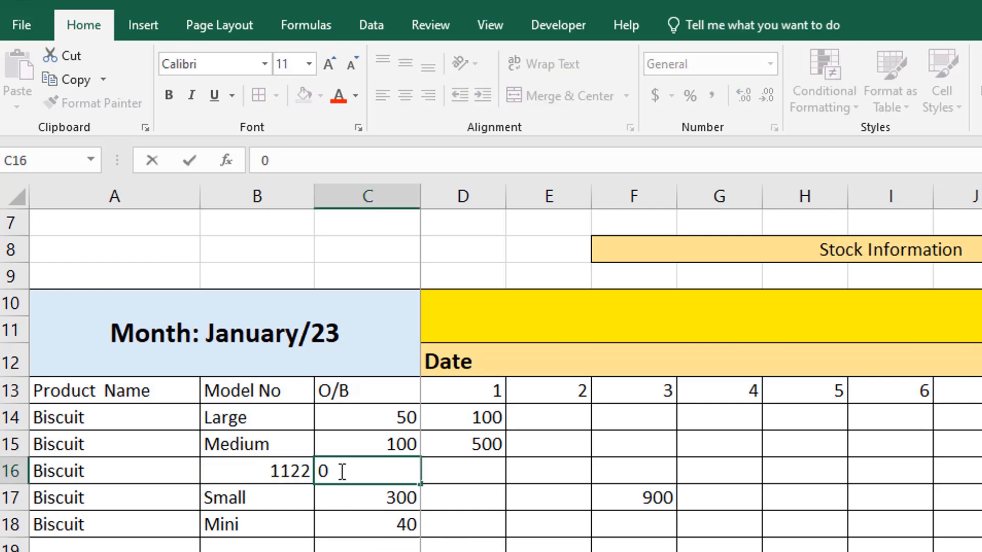
left_click(467, 473)
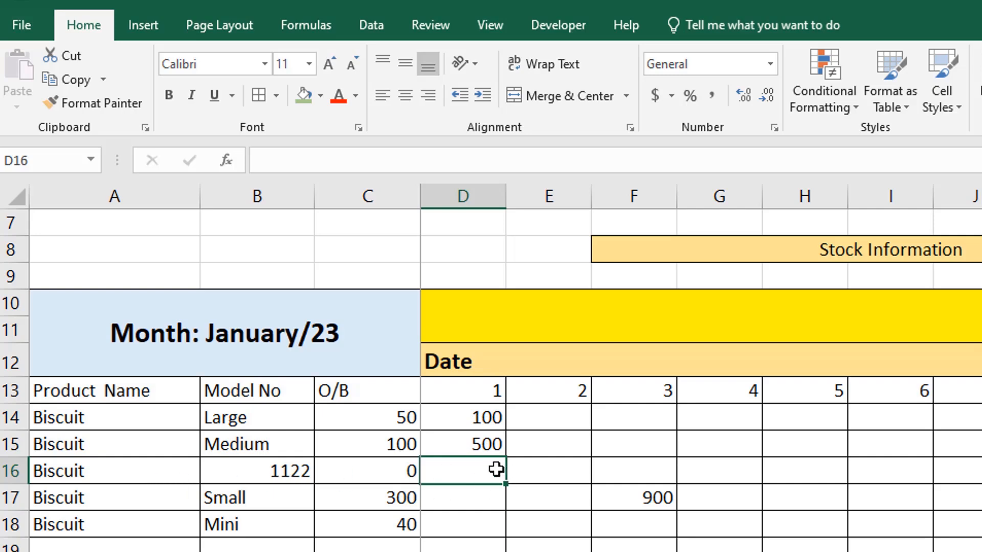
- Enter 700 as the In quantity of Biscuit 1122 for date 2 in E16 on the January sheet
left_click(562, 474)
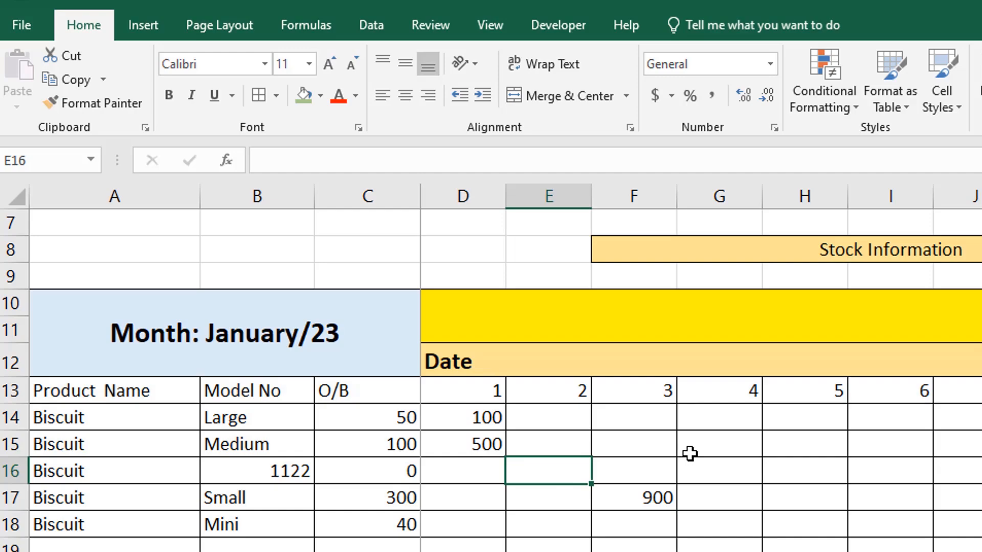
type("700")
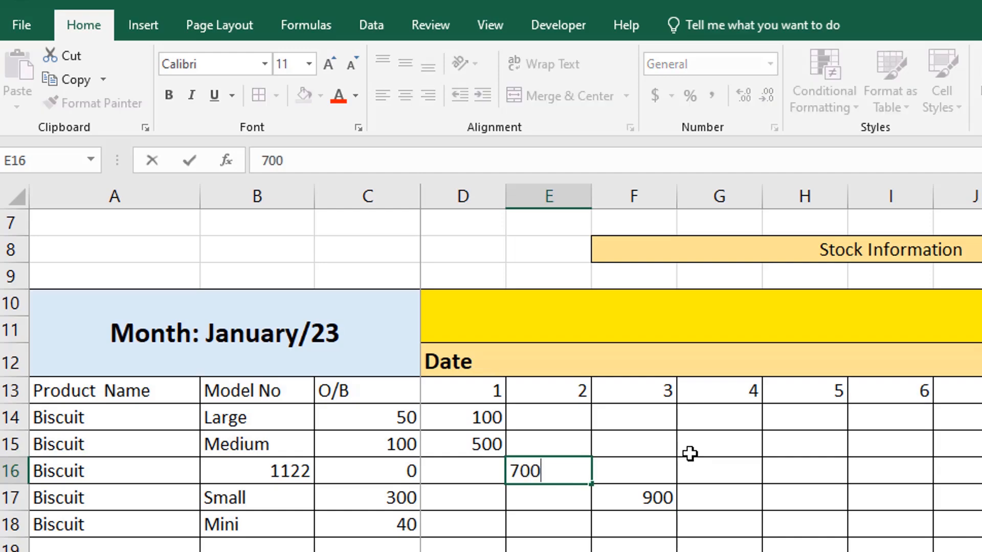
left_click(550, 545)
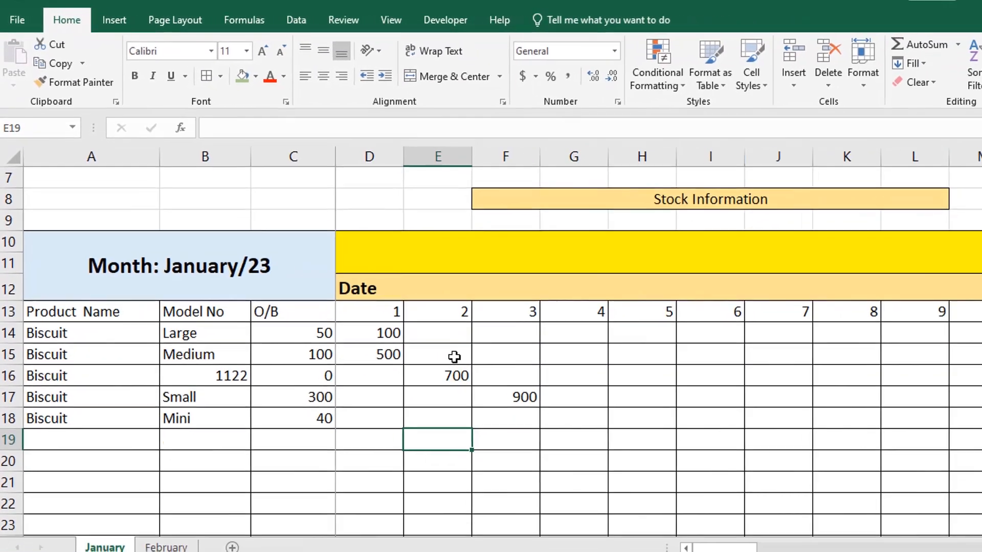
- Check the column total for date 2 in row 75 of the January sheet
left_click(439, 154)
scroll(437, 387, "down", 4)
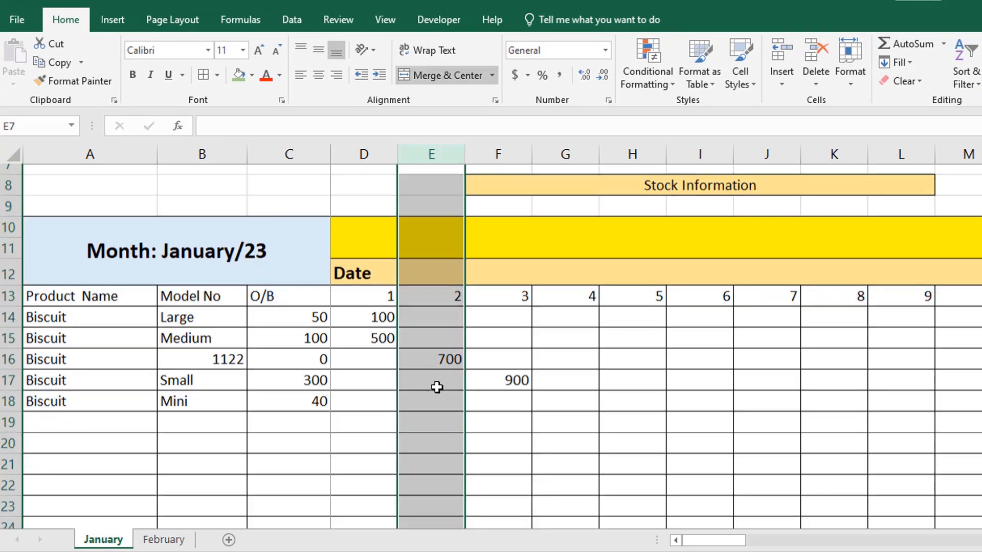
scroll(437, 387, "down", 18)
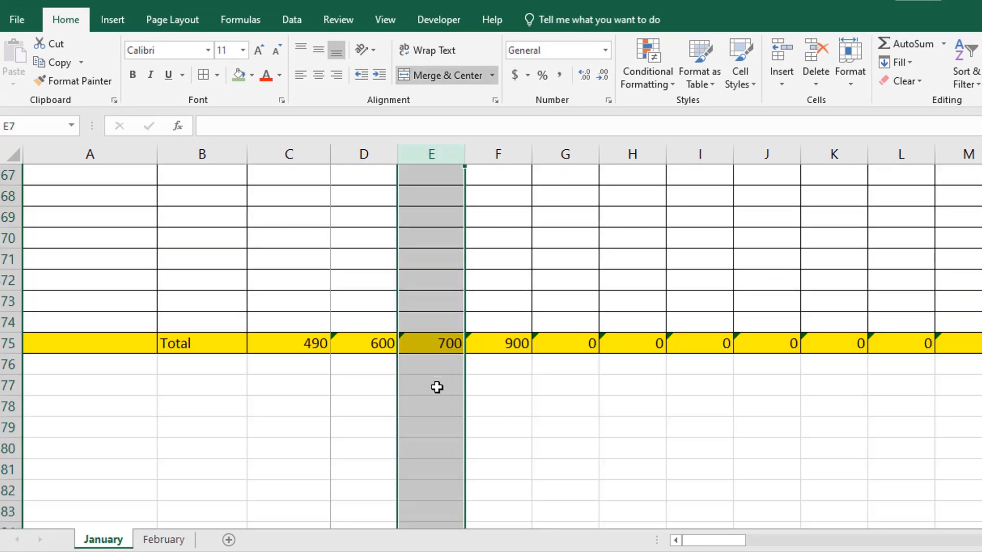
scroll(437, 387, "up", 20)
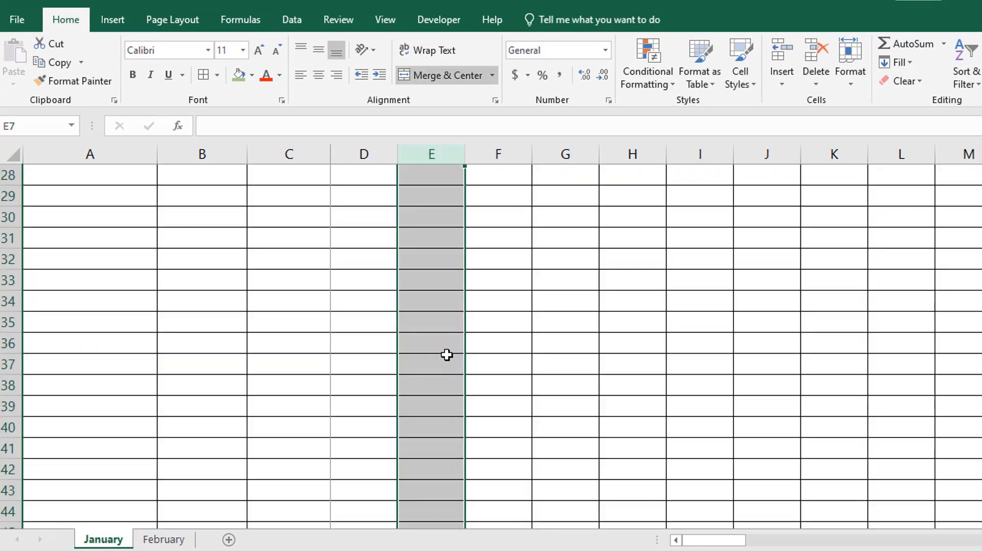
scroll(446, 355, "up", 3)
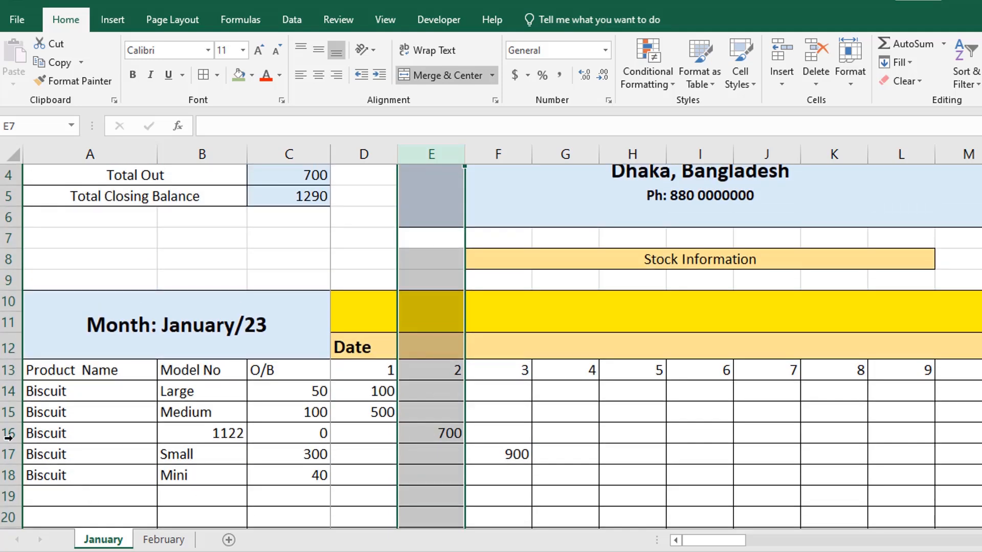
- Copy the Total In formula from the Biscuit Medium row down into row 16 for Biscuit 1122
left_click(6, 434)
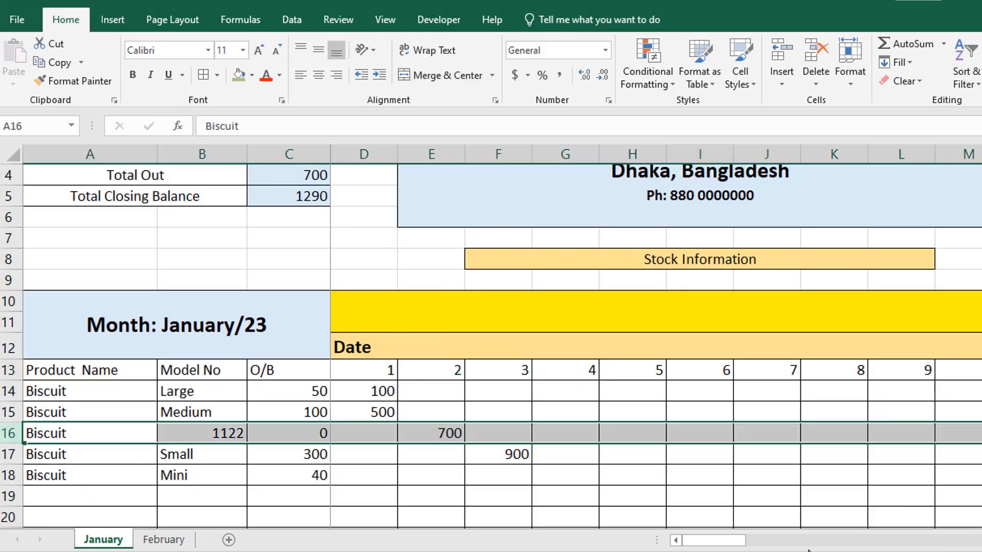
left_click_drag(719, 546, 857, 545)
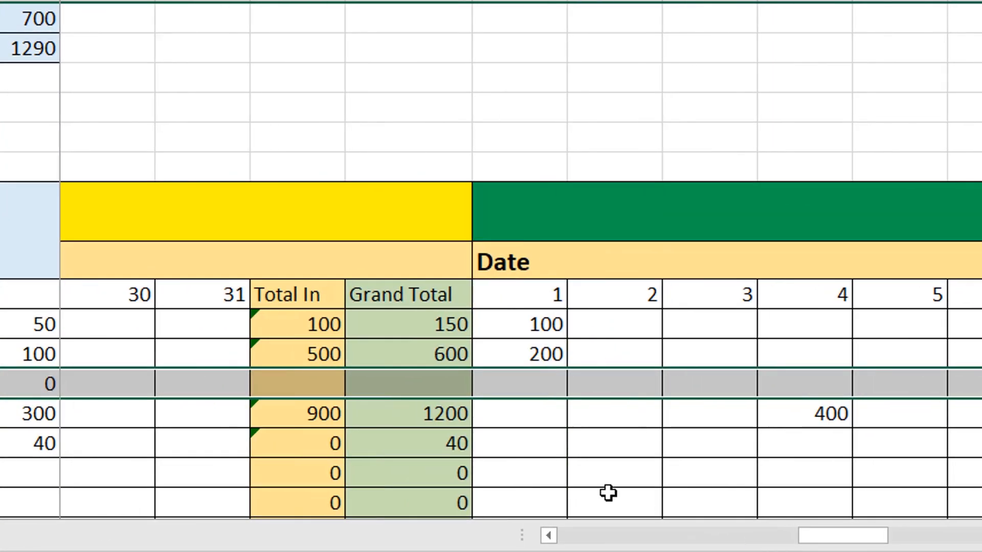
left_click(307, 385)
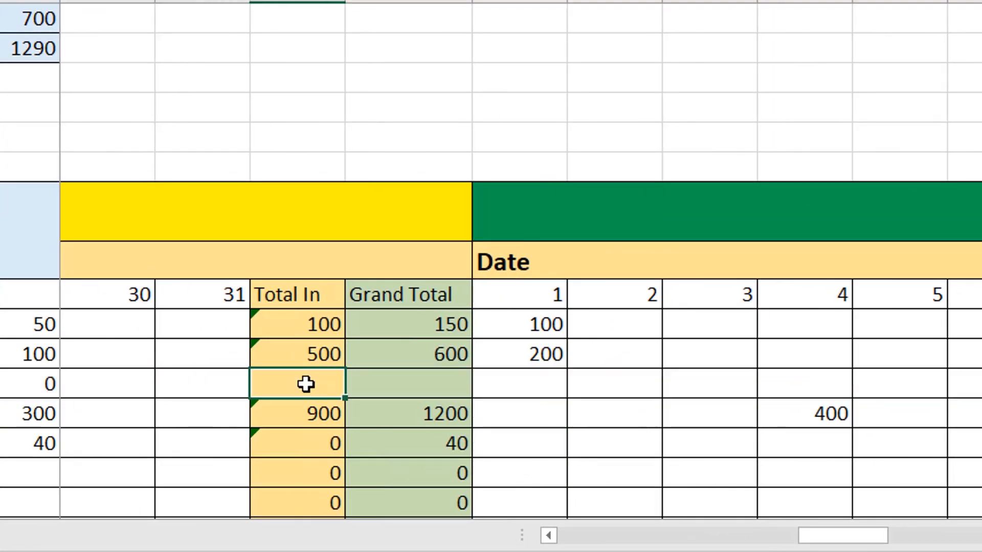
left_click(315, 354)
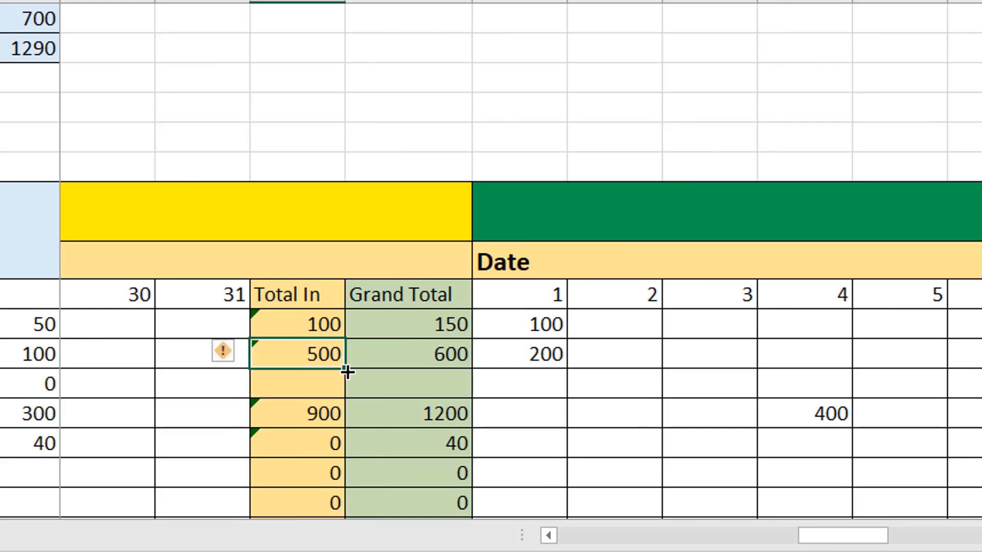
left_click_drag(346, 369, 346, 400)
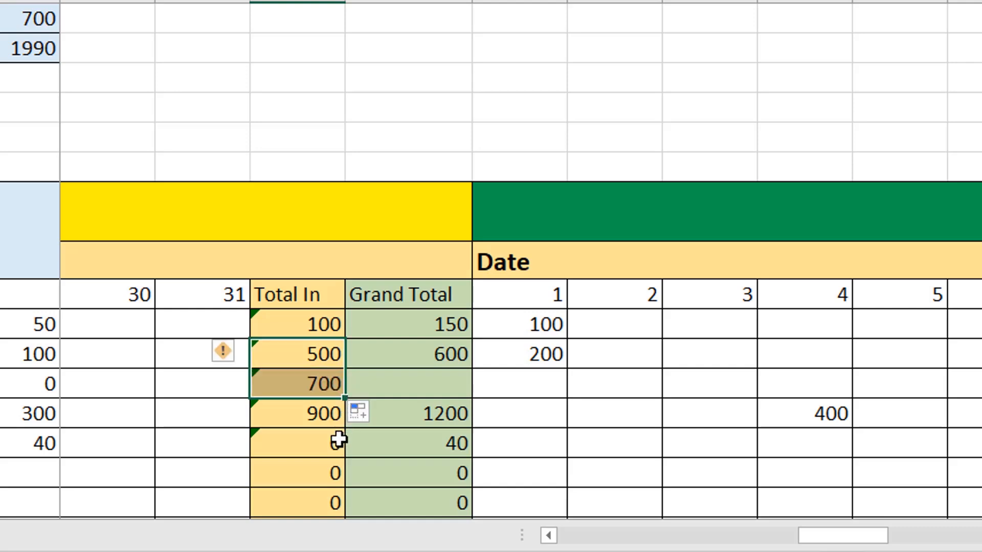
left_click(288, 445)
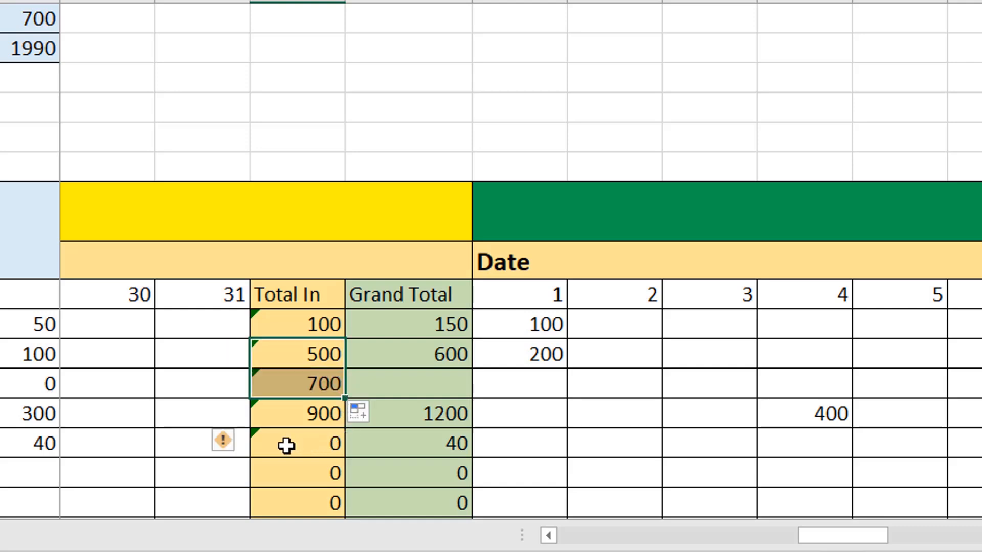
left_click(292, 389)
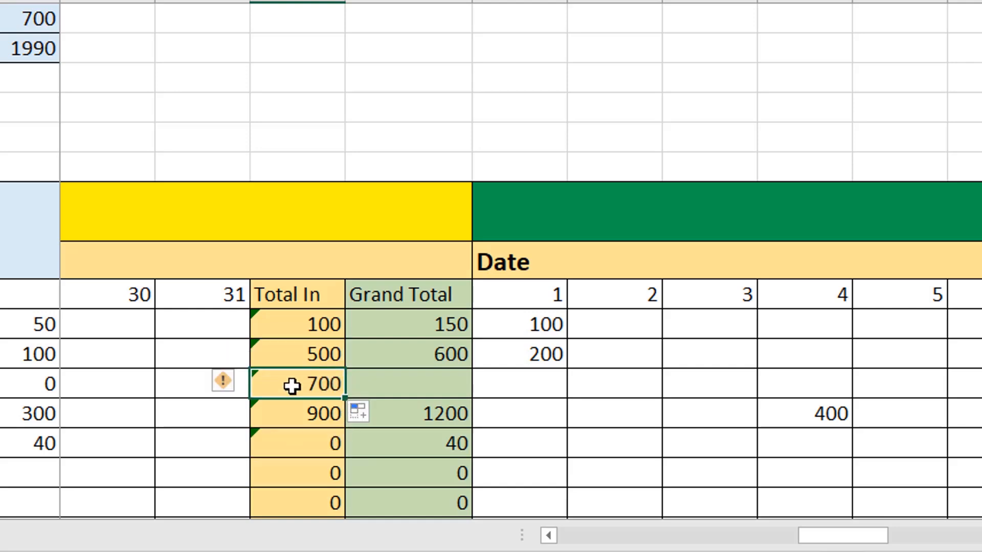
- Fill the Grand Total formula from the Biscuit Medium row down one cell into the Biscuit 1122 row
left_click(455, 356)
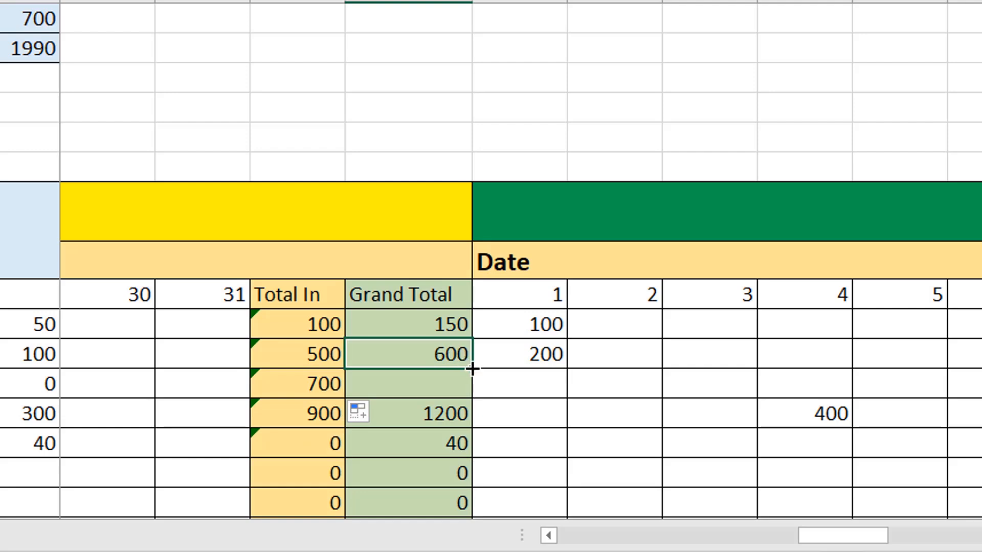
left_click_drag(472, 368, 471, 409)
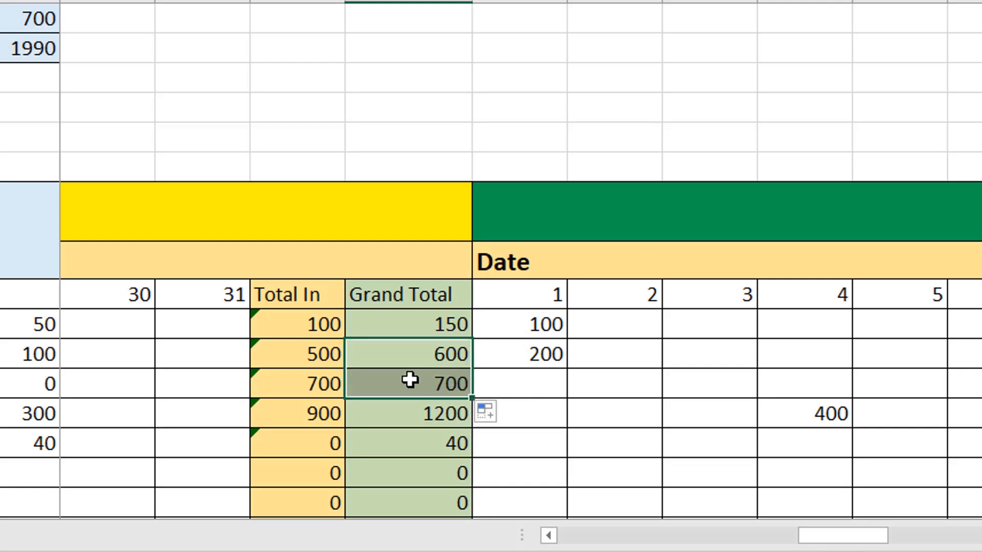
left_click(439, 385)
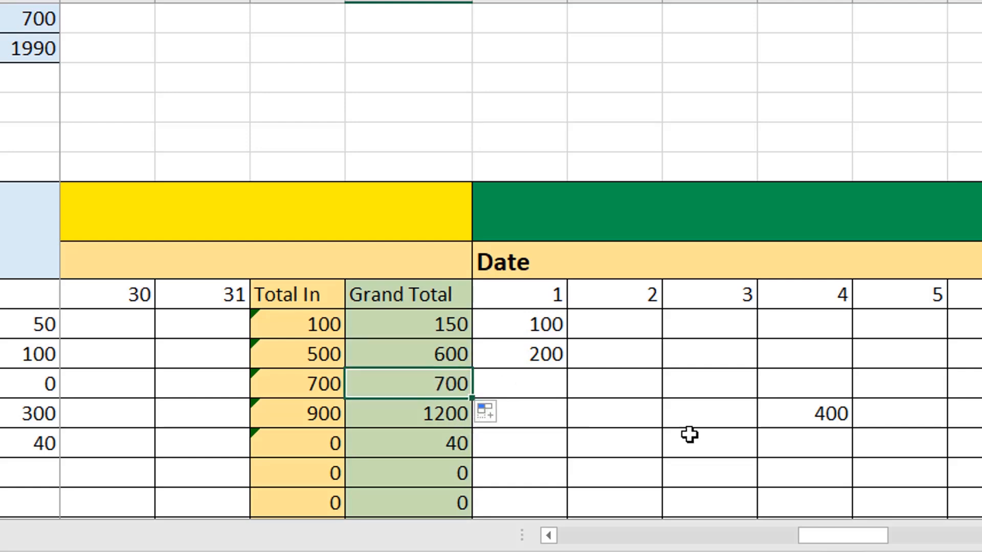
- Extend the Total Out and C/B formulas from the Biscuit Medium row down into the Biscuit 1122 row
left_click_drag(808, 541, 964, 548)
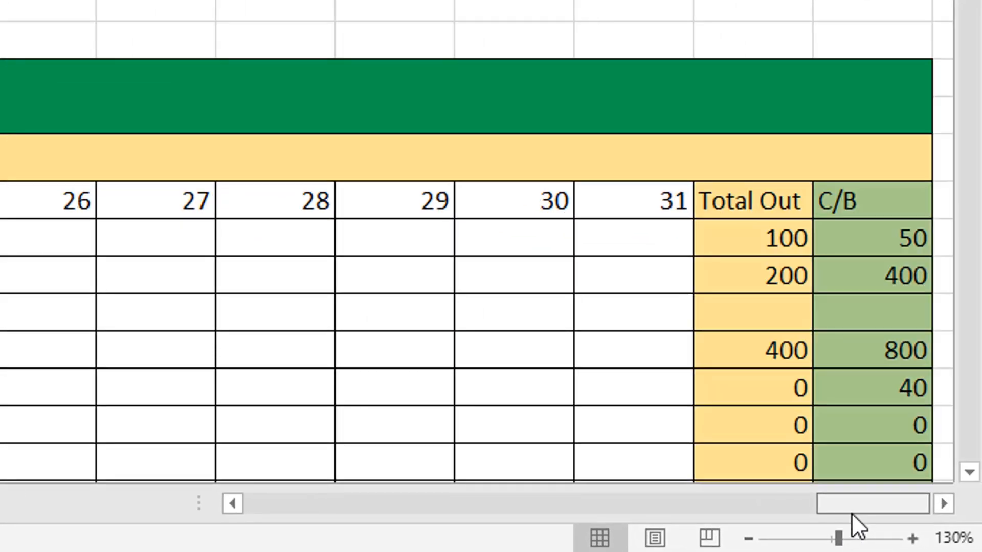
left_click(779, 279)
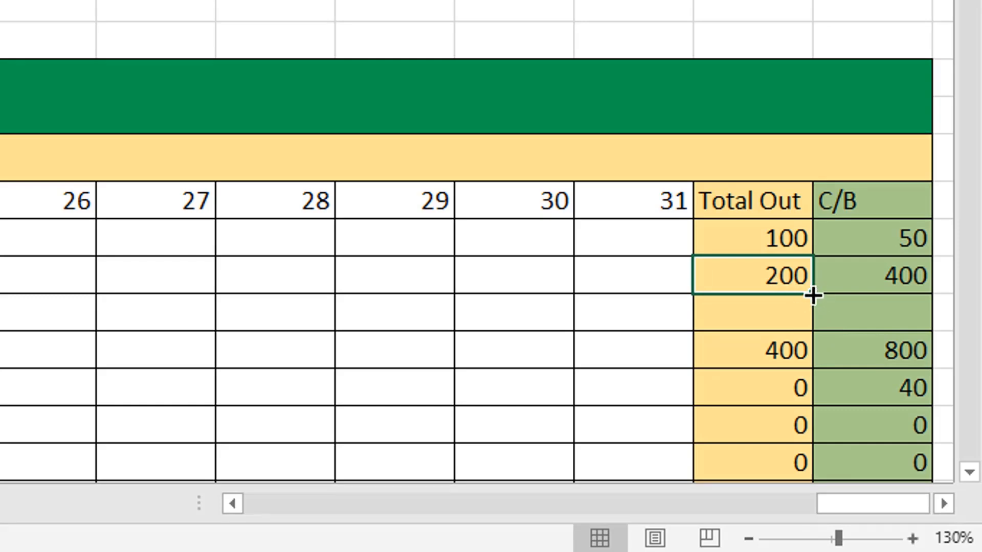
left_click_drag(813, 296, 813, 329)
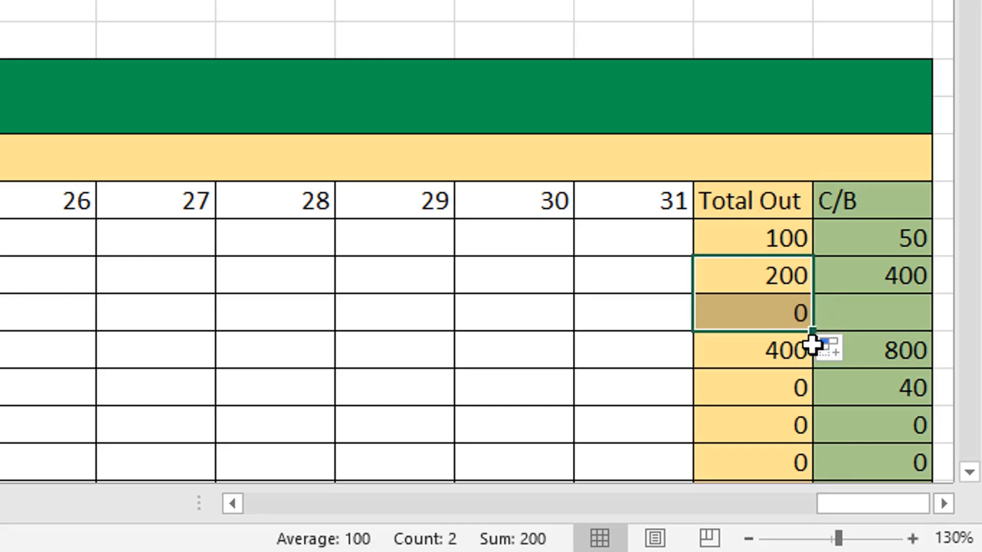
left_click(911, 281)
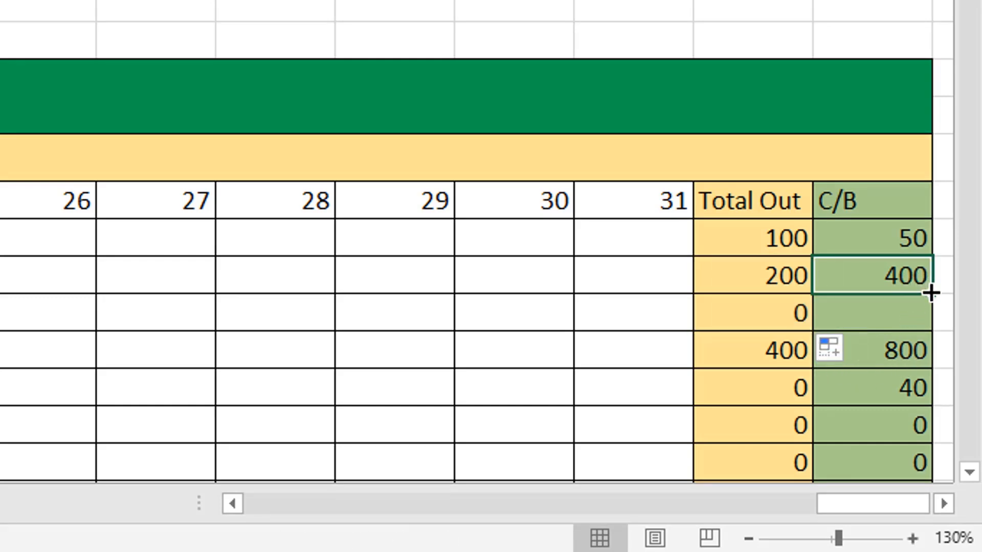
left_click_drag(932, 294, 934, 331)
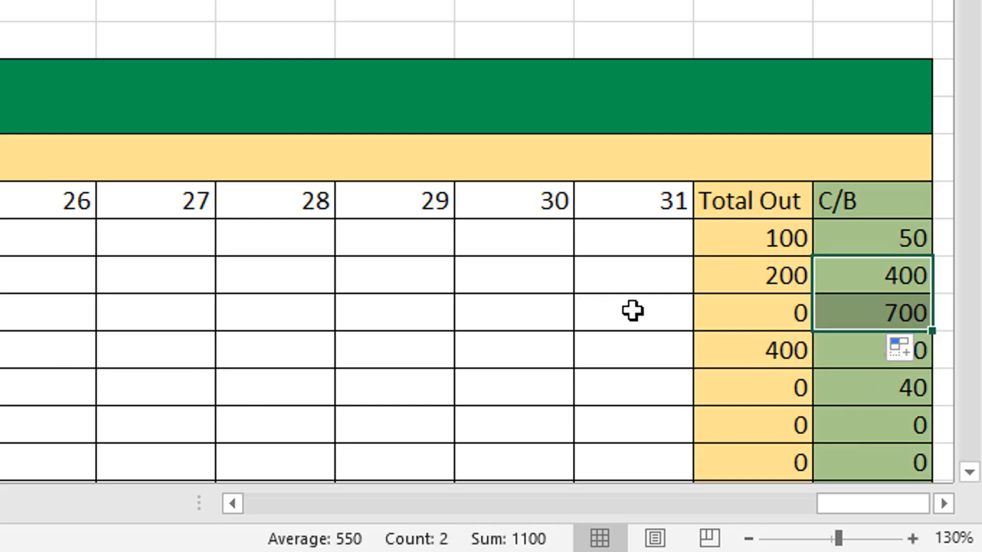
- Enter 300 as the Out quantity of Biscuit 1122 for date 31 and check its closing balance
left_click(607, 309)
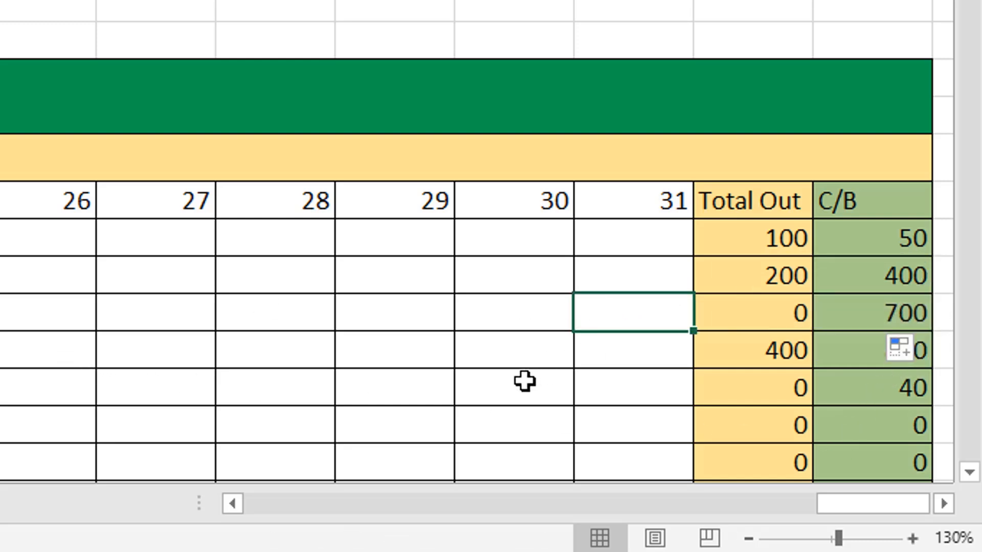
type("3")
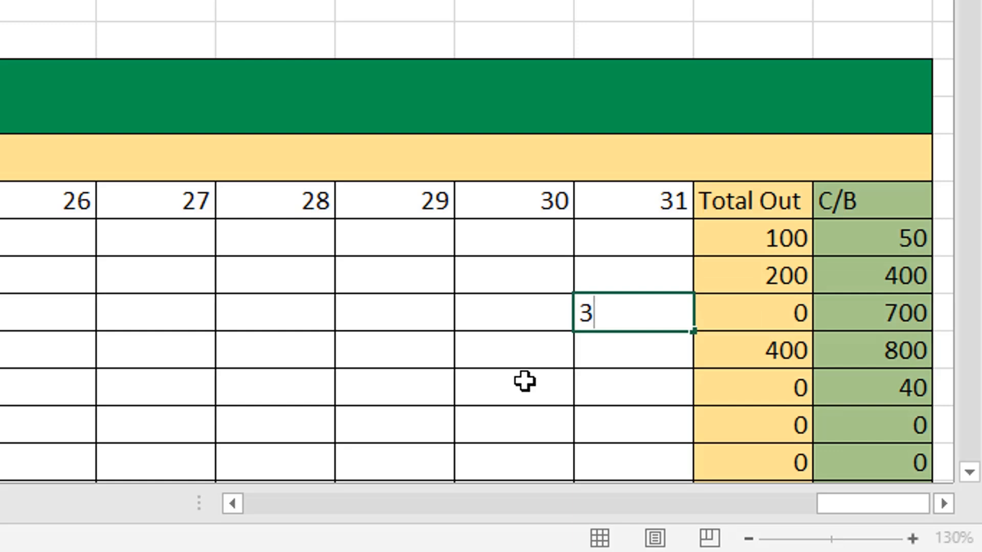
type("00")
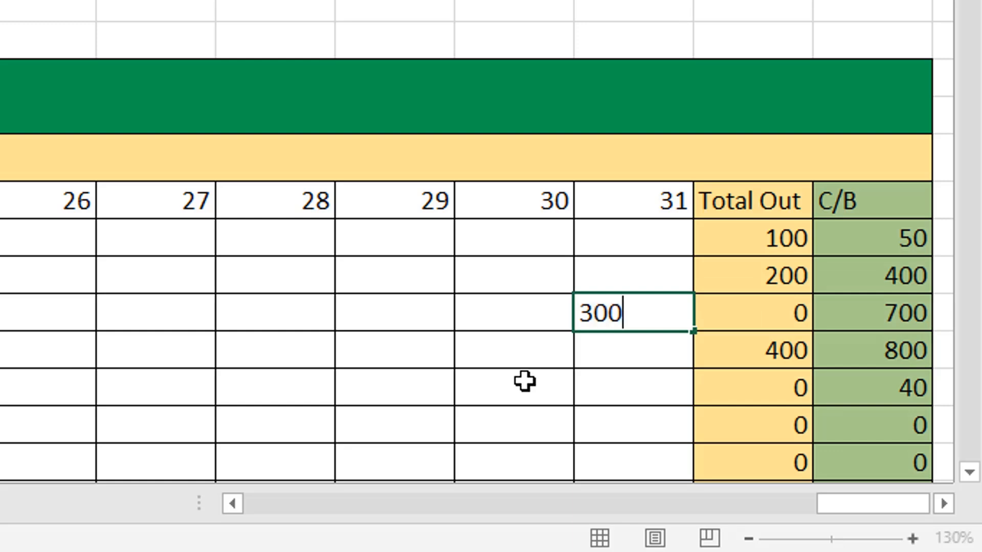
left_click(607, 385)
left_click(913, 318)
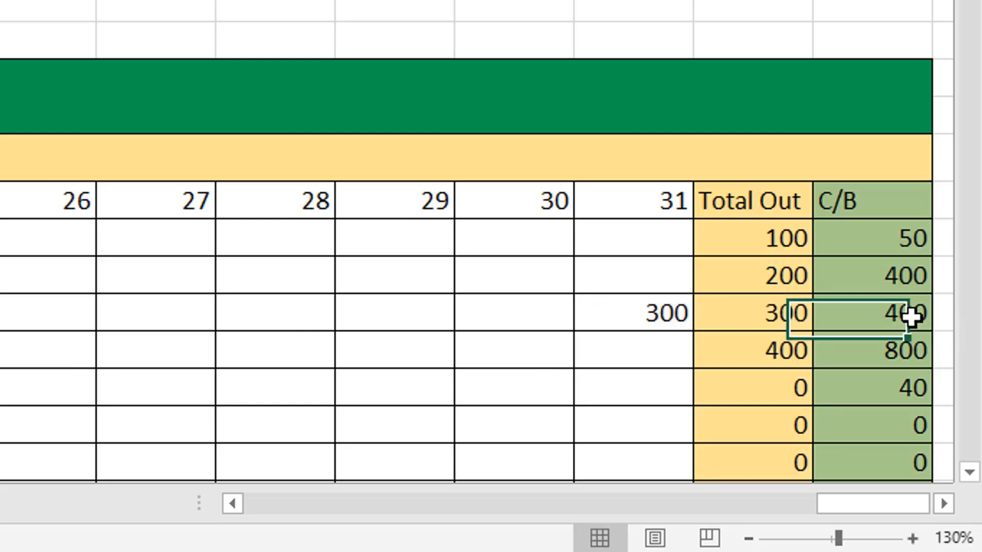